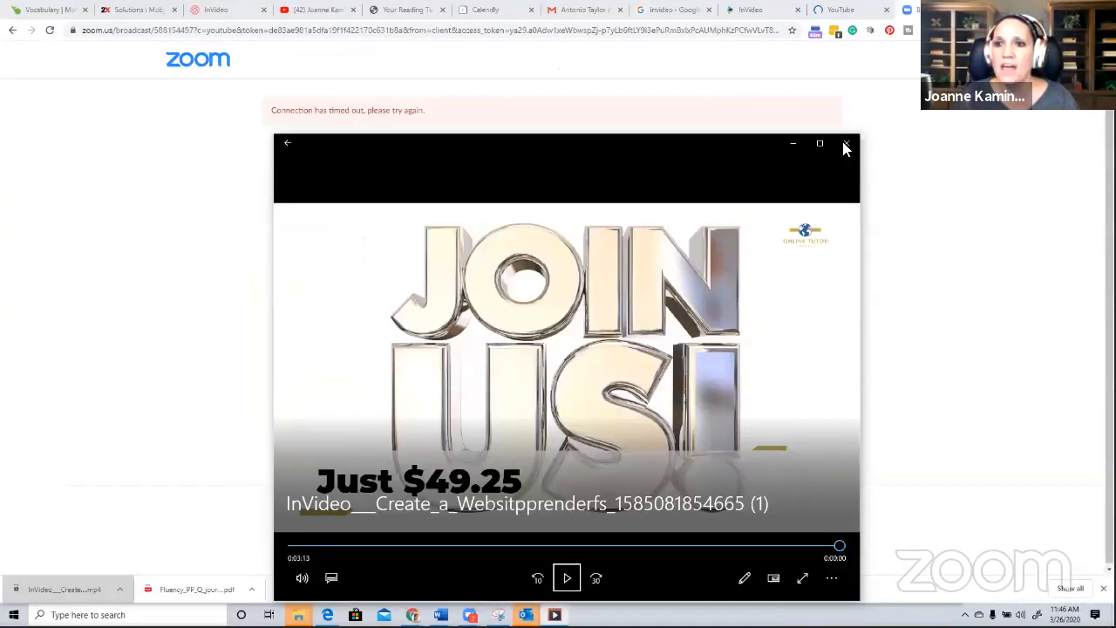
Close the video player and open yourreadingtutor.com in place of the Google search results for invideo
{"action": "left_click", "coordinate": [843, 143]}
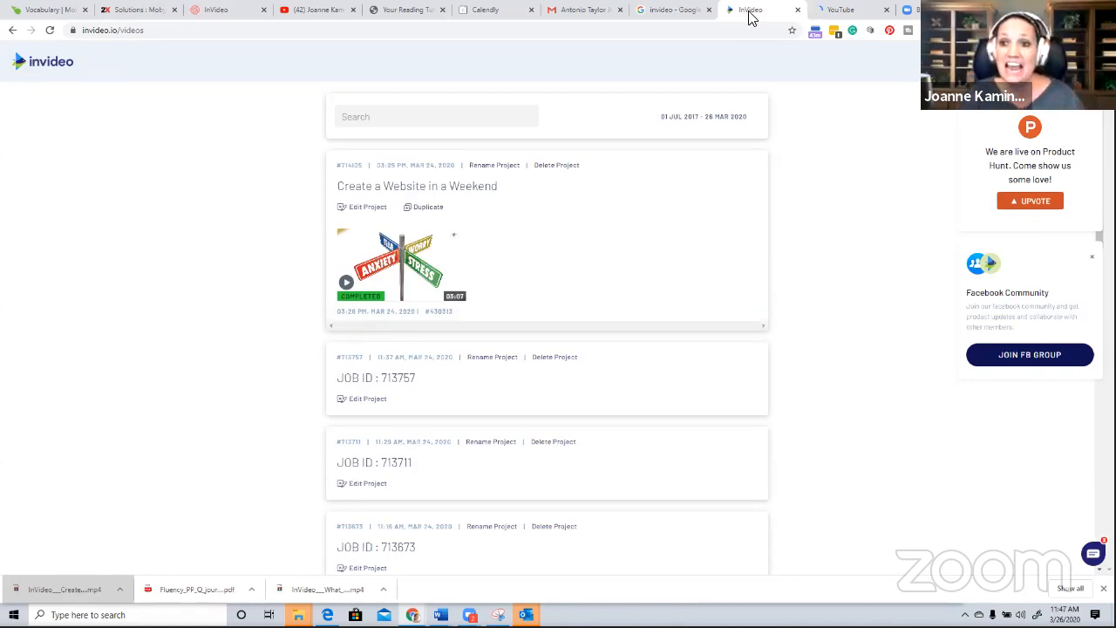
{"action": "left_click", "coordinate": [670, 18]}
{"action": "left_click", "coordinate": [331, 31]}
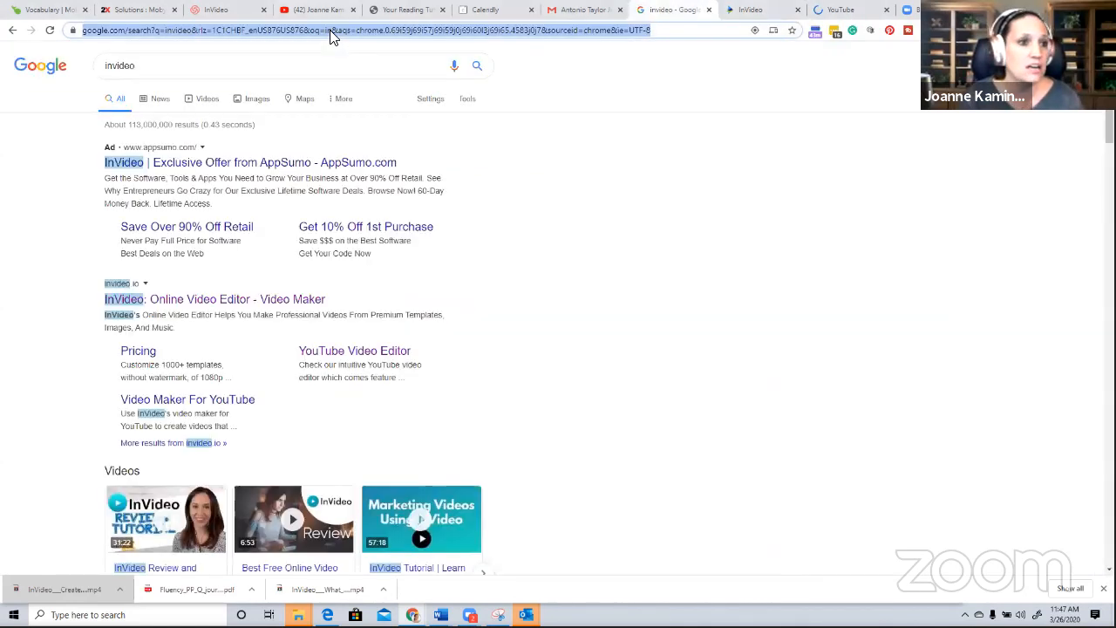
{"action": "type", "text": "your"}
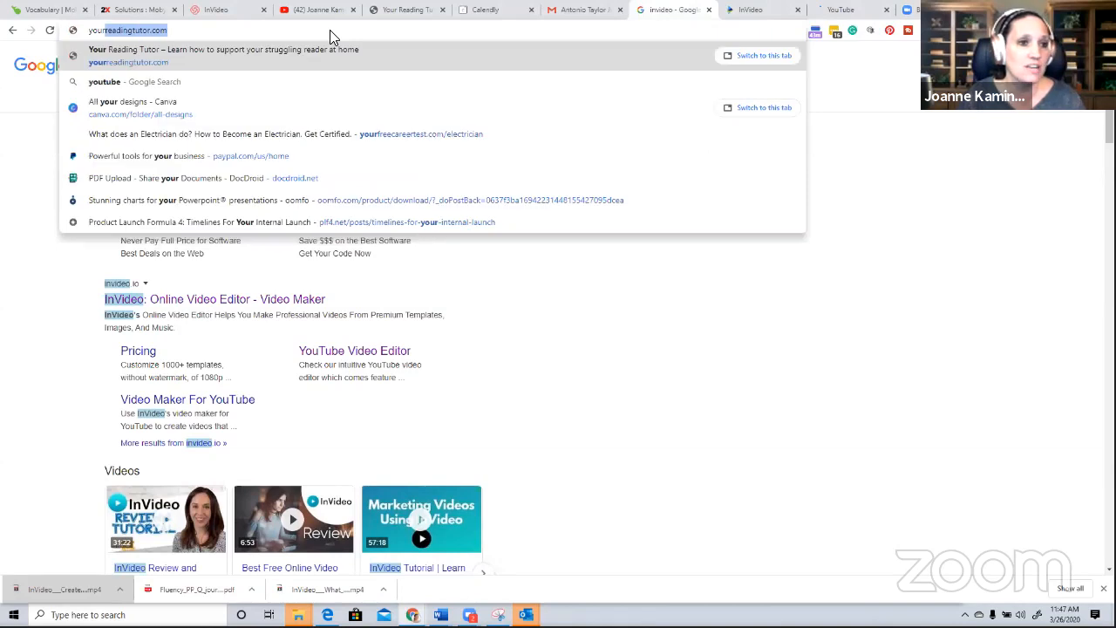
{"action": "key", "text": "Return"}
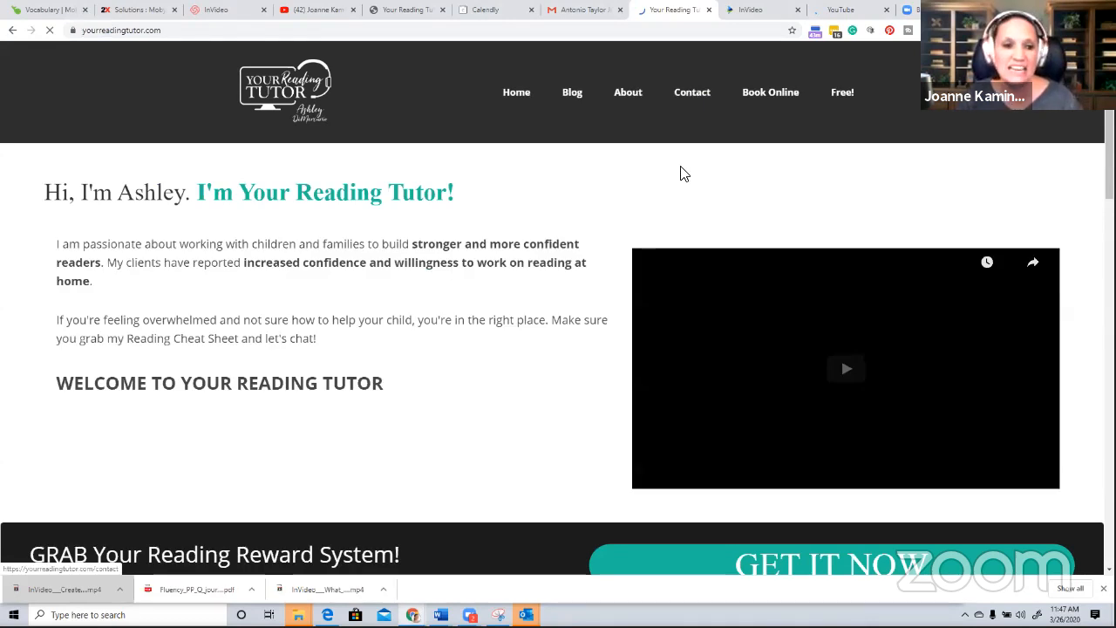
Go to the tutoring site's blog and open the post "10 Steps to a More Confident Reader"
{"action": "scroll", "coordinate": [572, 64], "scroll_direction": "down", "scroll_amount": 1}
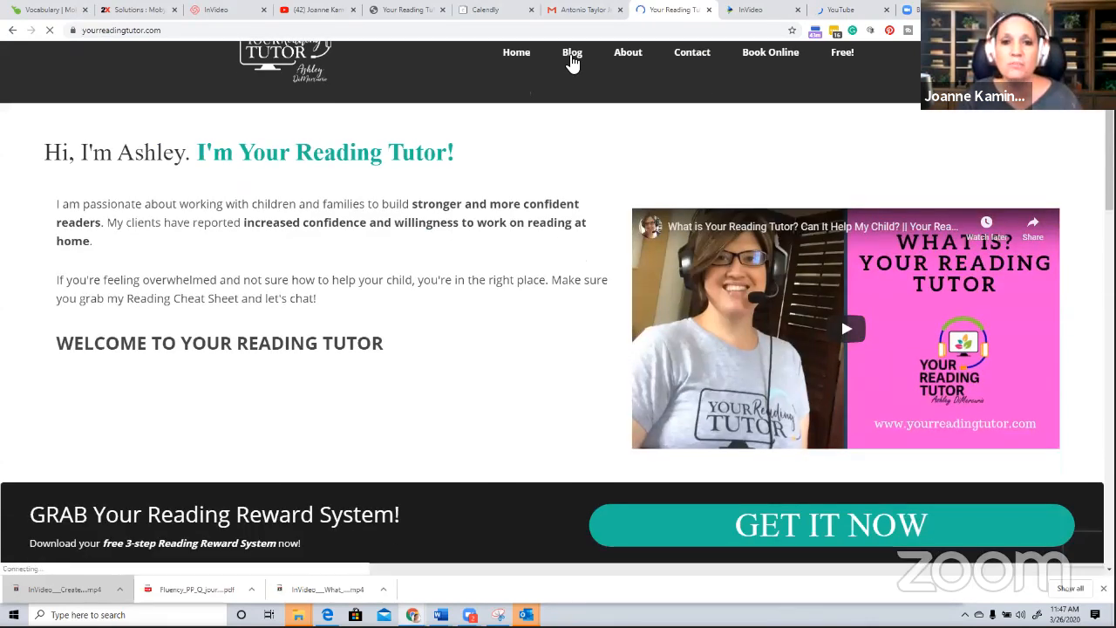
{"action": "left_click", "coordinate": [572, 57]}
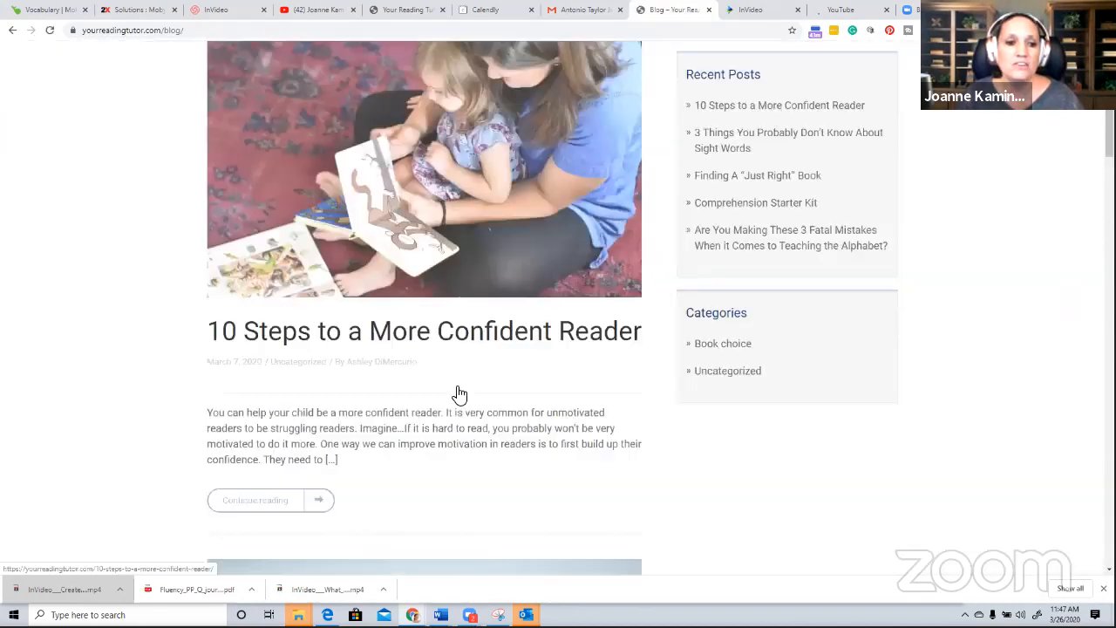
{"action": "scroll", "coordinate": [455, 392], "scroll_direction": "down", "scroll_amount": 2}
{"action": "left_click", "coordinate": [271, 343]}
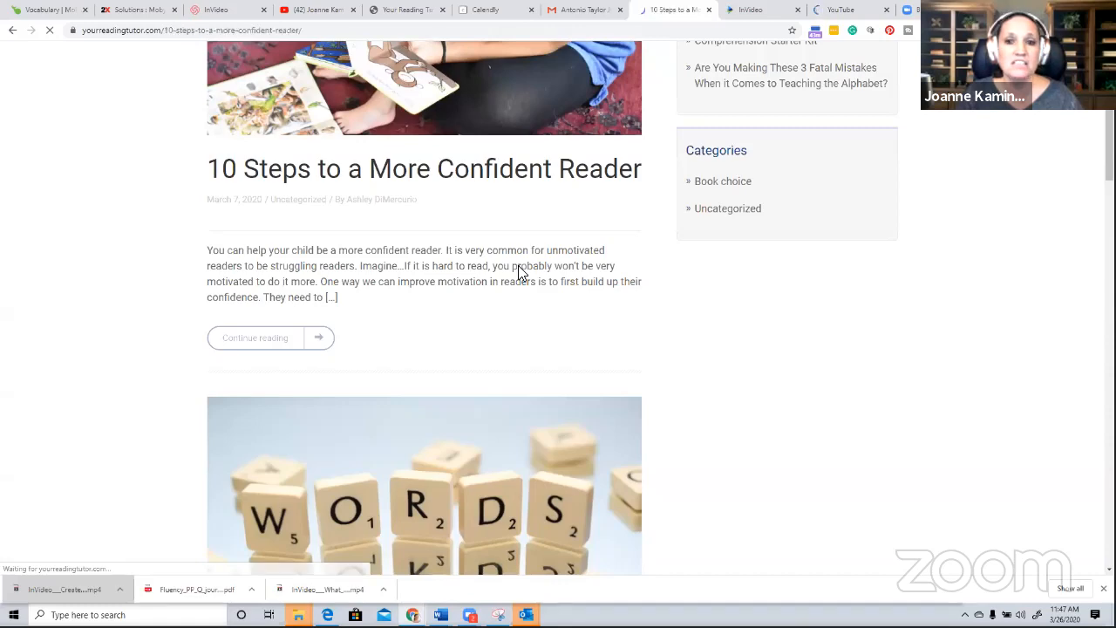
Highlight the article's "Here are 10 steps" heading together with the bold first tip about being a role model
{"action": "scroll", "coordinate": [439, 328], "scroll_direction": "down", "scroll_amount": 6}
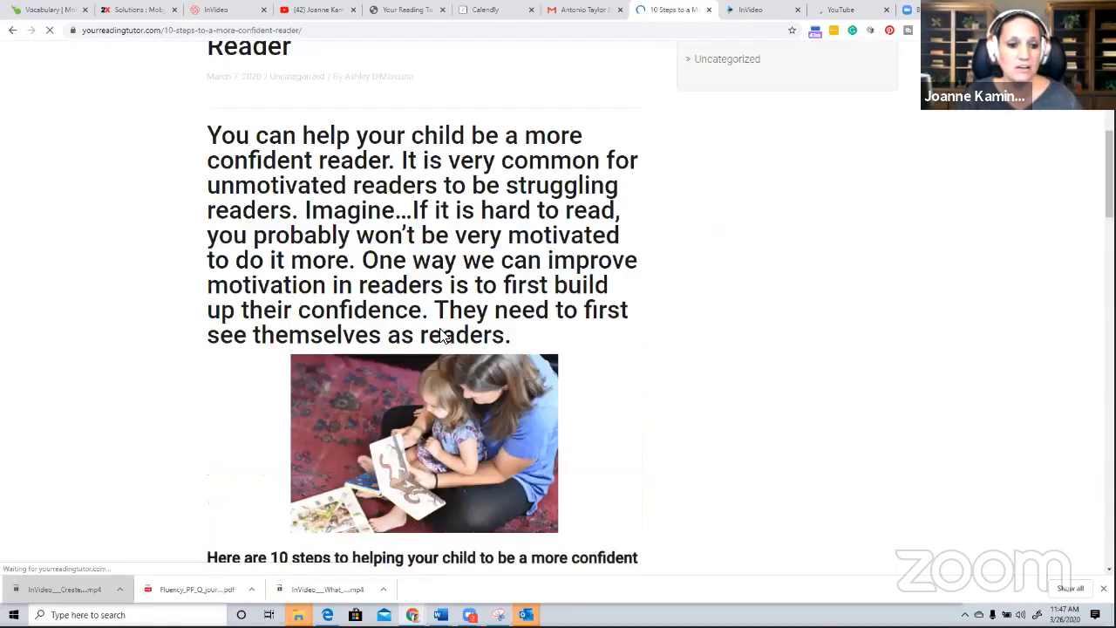
{"action": "scroll", "coordinate": [329, 278], "scroll_direction": "down", "scroll_amount": 4}
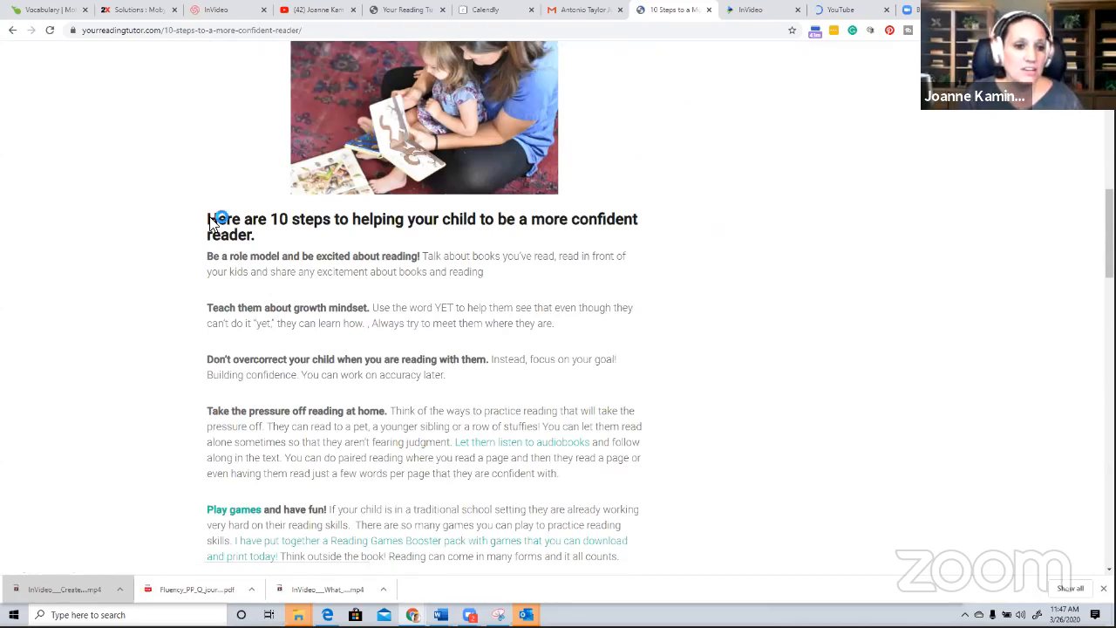
{"action": "triple_click", "coordinate": [267, 239]}
{"action": "left_click_drag", "start_coordinate": [421, 256], "coordinate": [421, 255]}
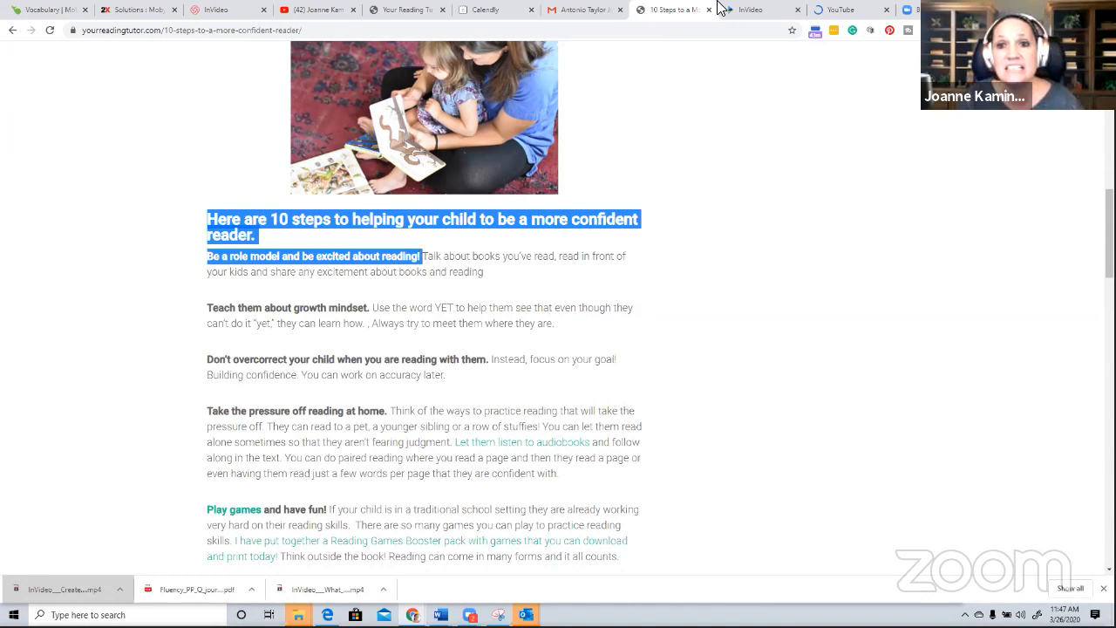
Switch to the InVideo projects page and pull it out of the browser into its own smaller window
{"action": "key", "text": "ctrl+Tab"}
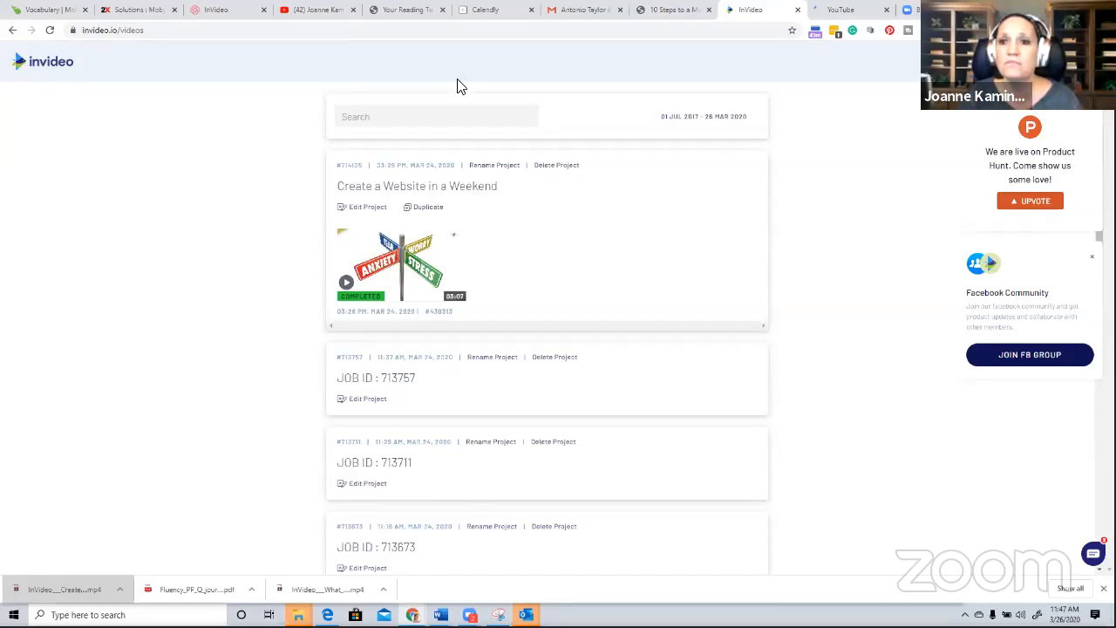
{"action": "left_click_drag", "start_coordinate": [745, 9], "coordinate": [460, 86]}
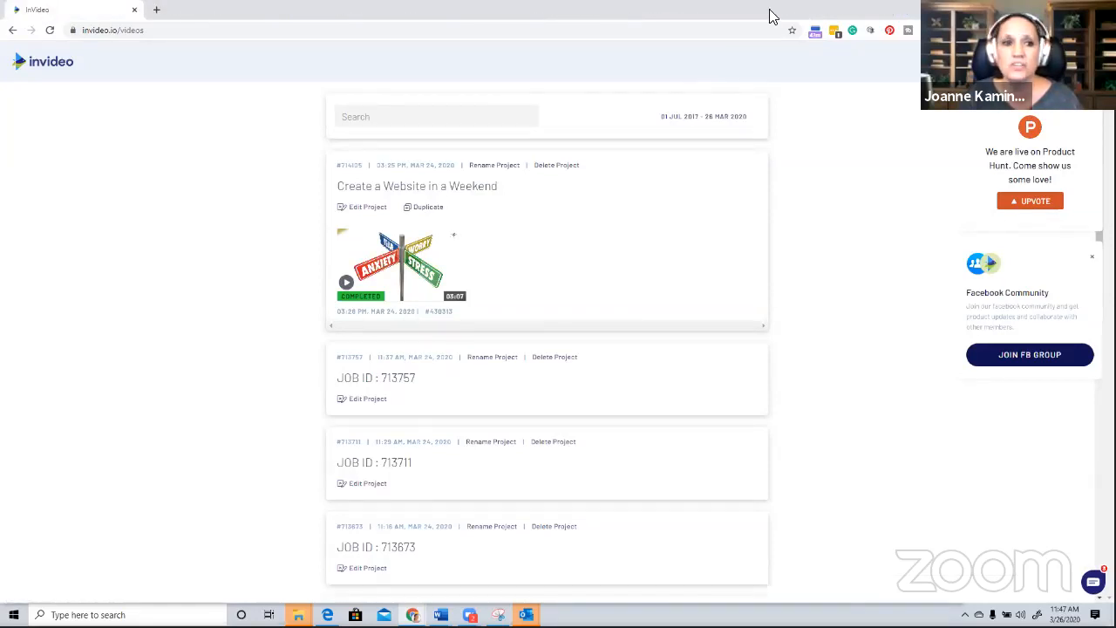
{"action": "left_click_drag", "start_coordinate": [769, 10], "coordinate": [632, 121]}
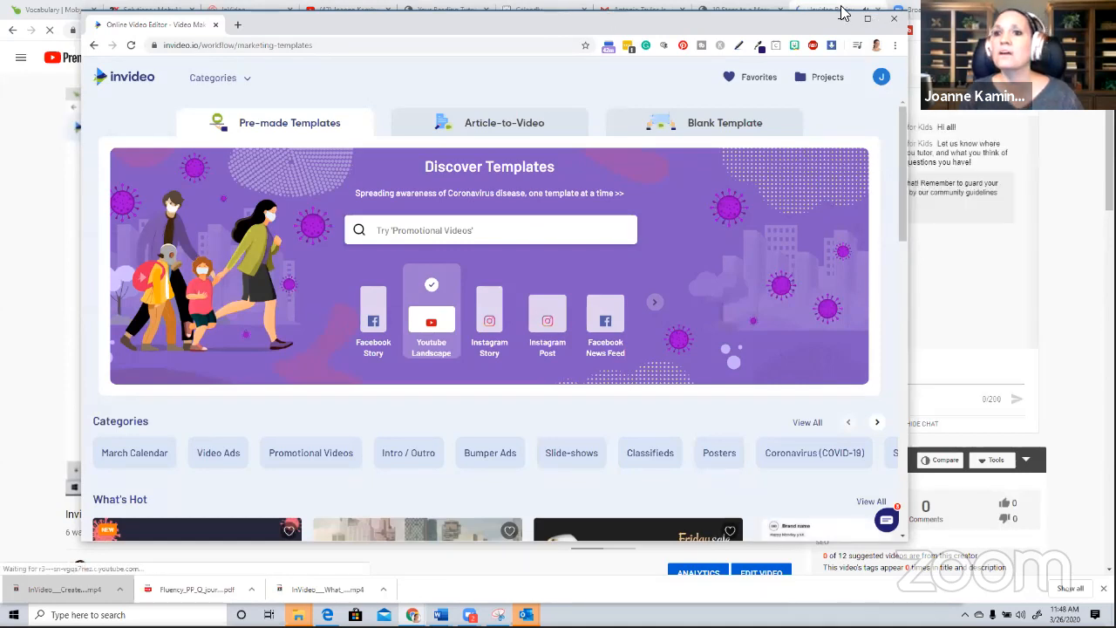
Close the YouTube live stream page in the main browser window and return to the reading article
{"action": "left_click", "coordinate": [828, 18]}
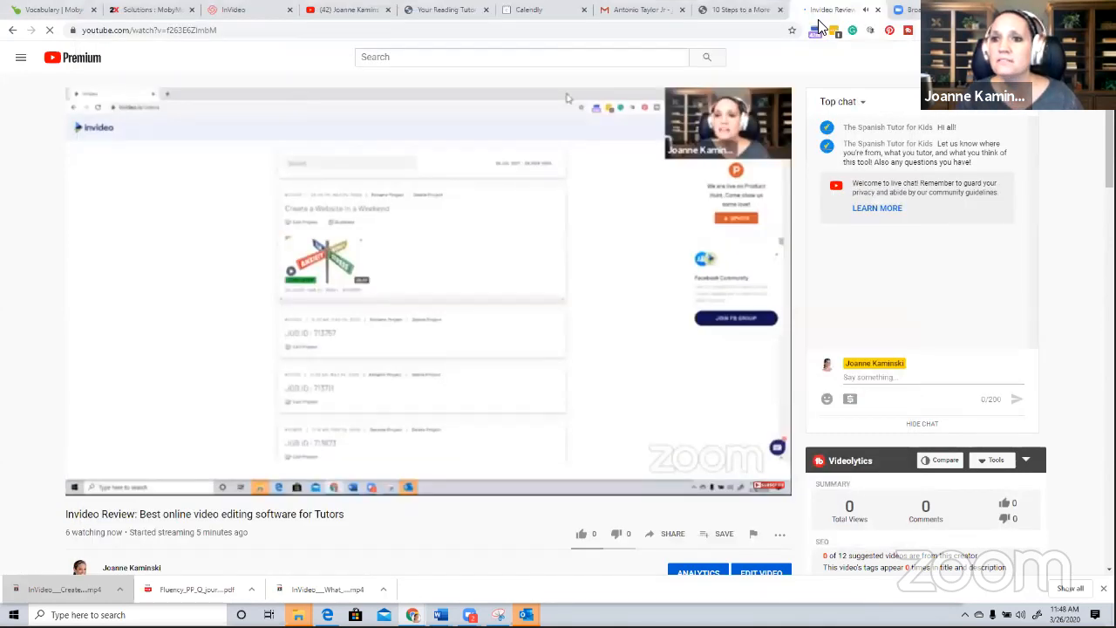
{"action": "left_click", "coordinate": [878, 9]}
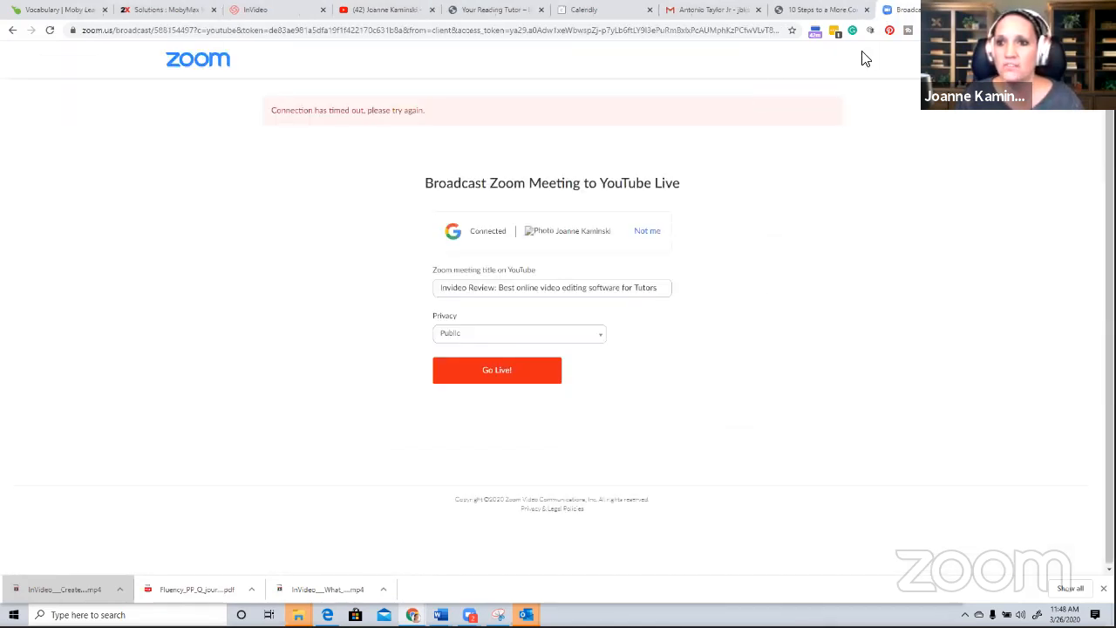
{"action": "left_click", "coordinate": [801, 11]}
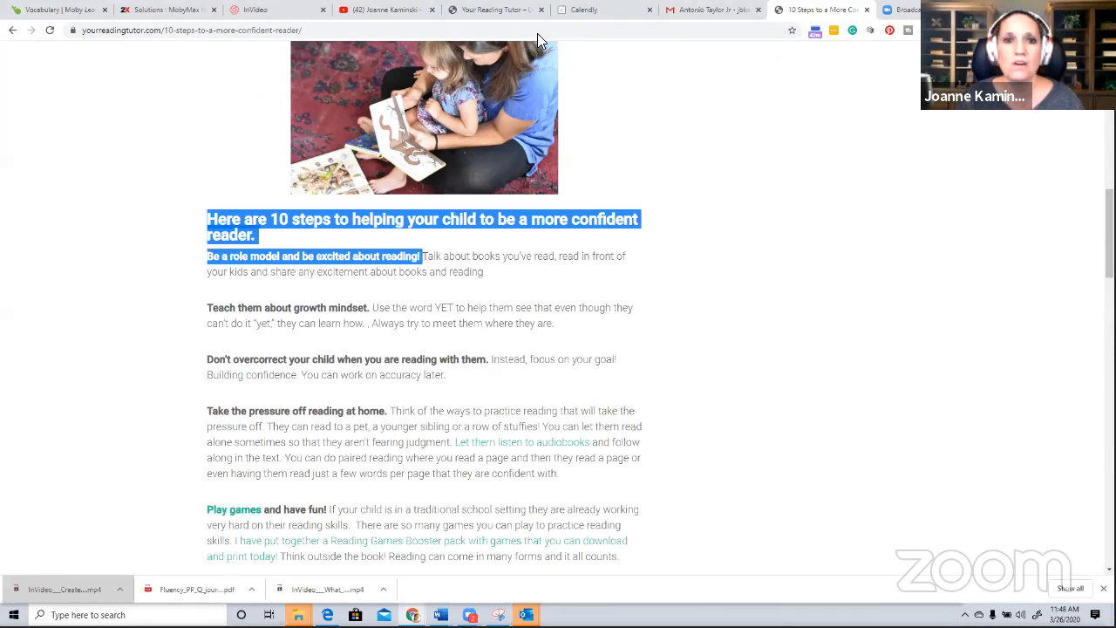
Search Google for invideo in place of the Calendly page and open the official InVideo: Online Video Editor site
{"action": "key", "text": "ctrl+shift+Tab"}
{"action": "key", "text": "ctrl+shift+Tab"}
{"action": "left_click", "coordinate": [303, 32]}
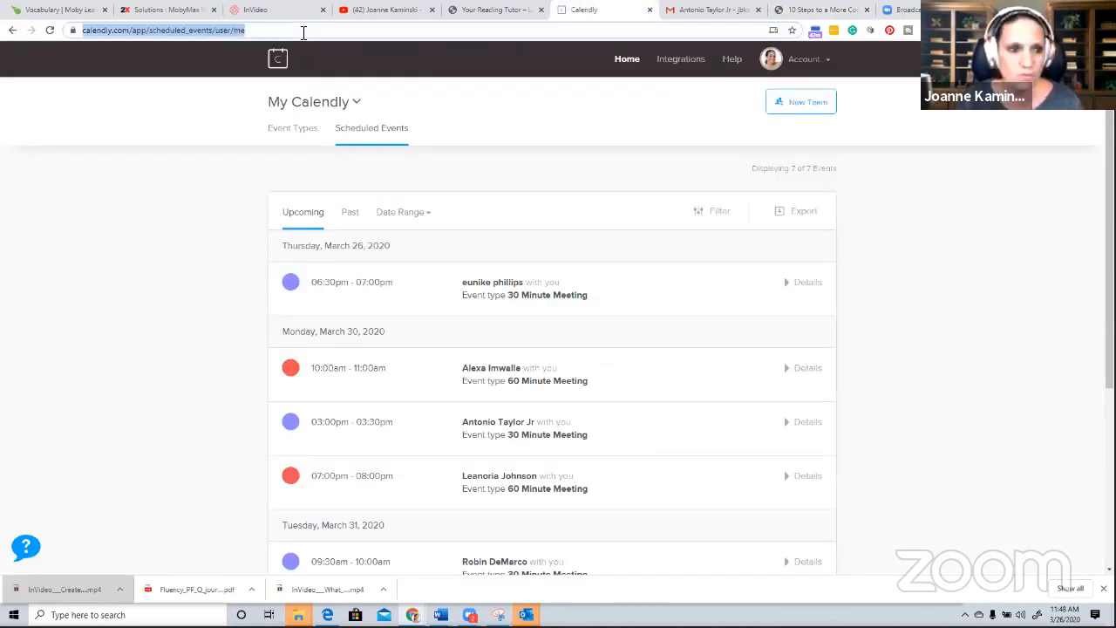
{"action": "type", "text": "inv"}
{"action": "key", "text": "Return"}
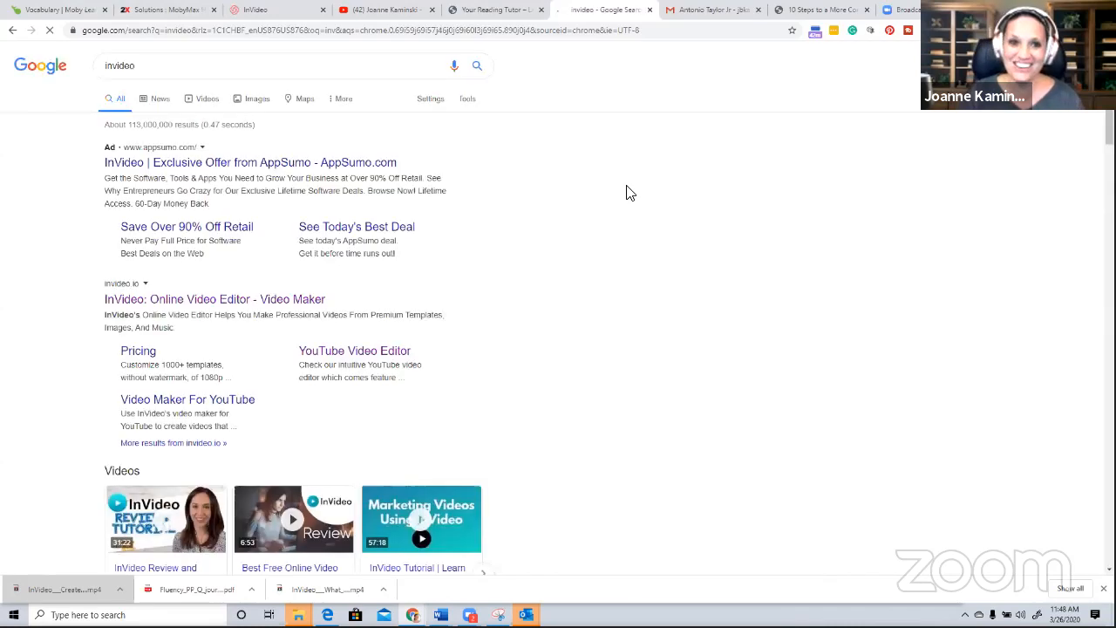
{"action": "left_click", "coordinate": [202, 301]}
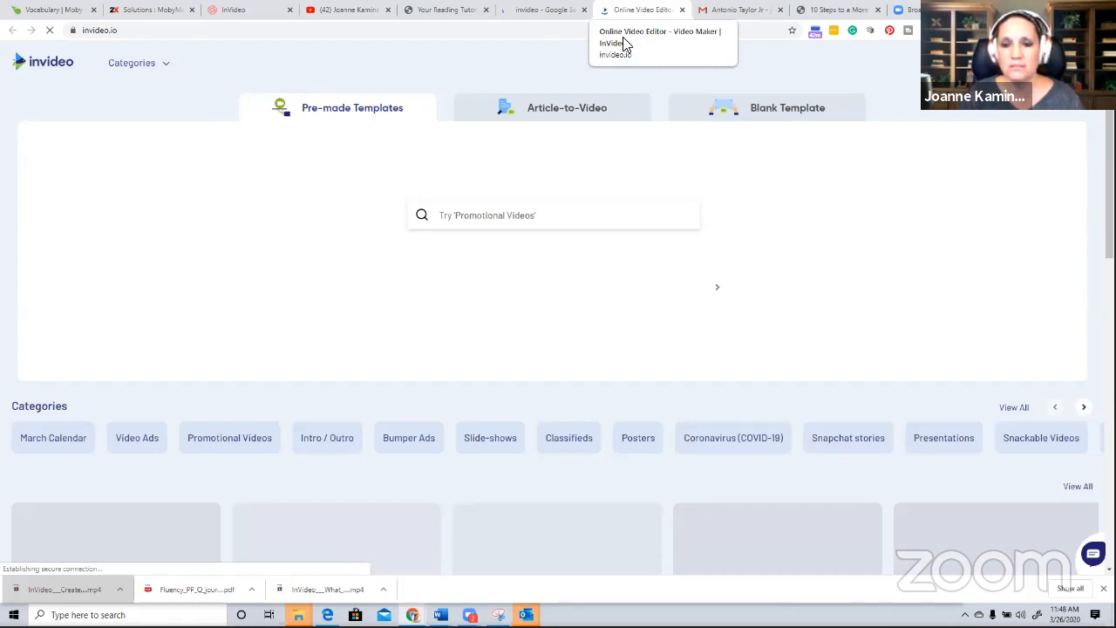
Detach the InVideo page into its own resized window and open yourreadingtutor.com in a new tab beside it
{"action": "left_click_drag", "start_coordinate": [623, 38], "coordinate": [755, 37]}
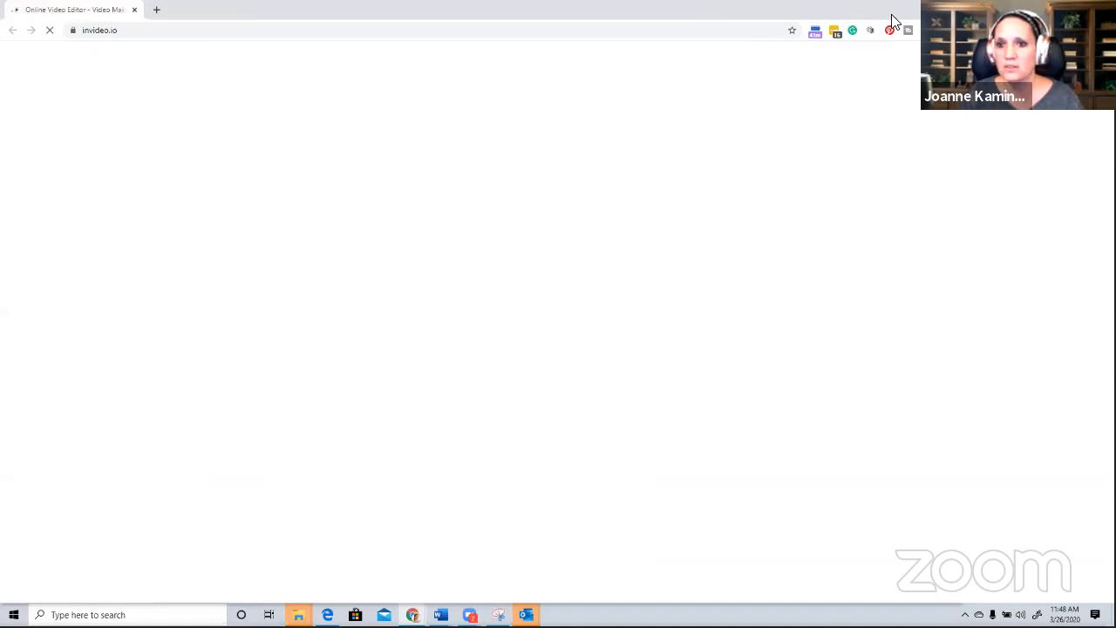
{"action": "left_click_drag", "start_coordinate": [248, 11], "coordinate": [285, 39]}
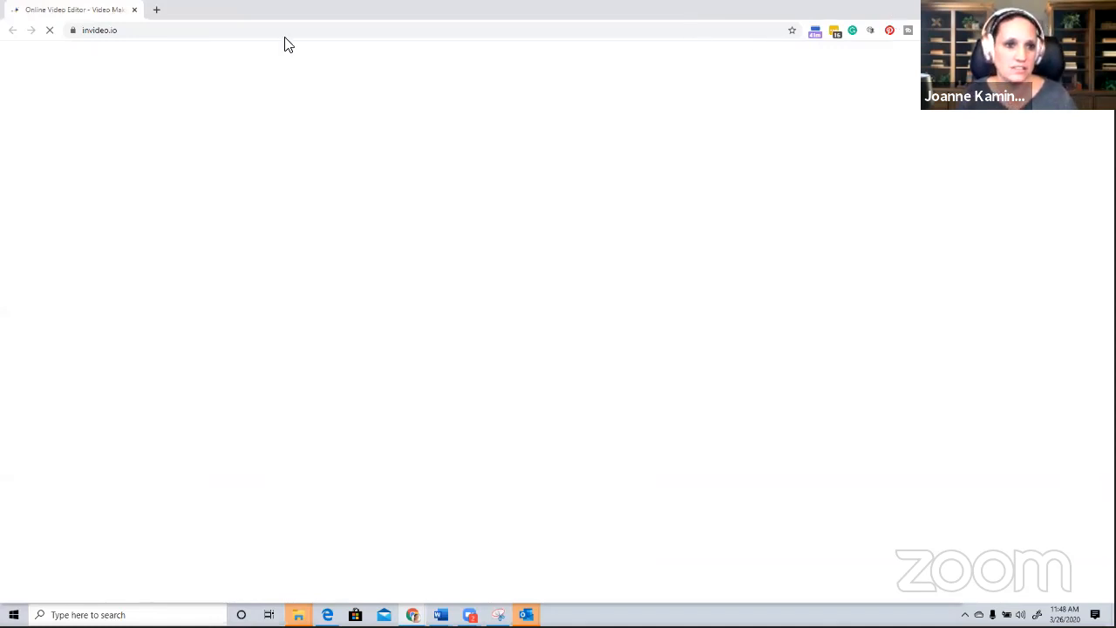
{"action": "key", "text": "ctrl+t"}
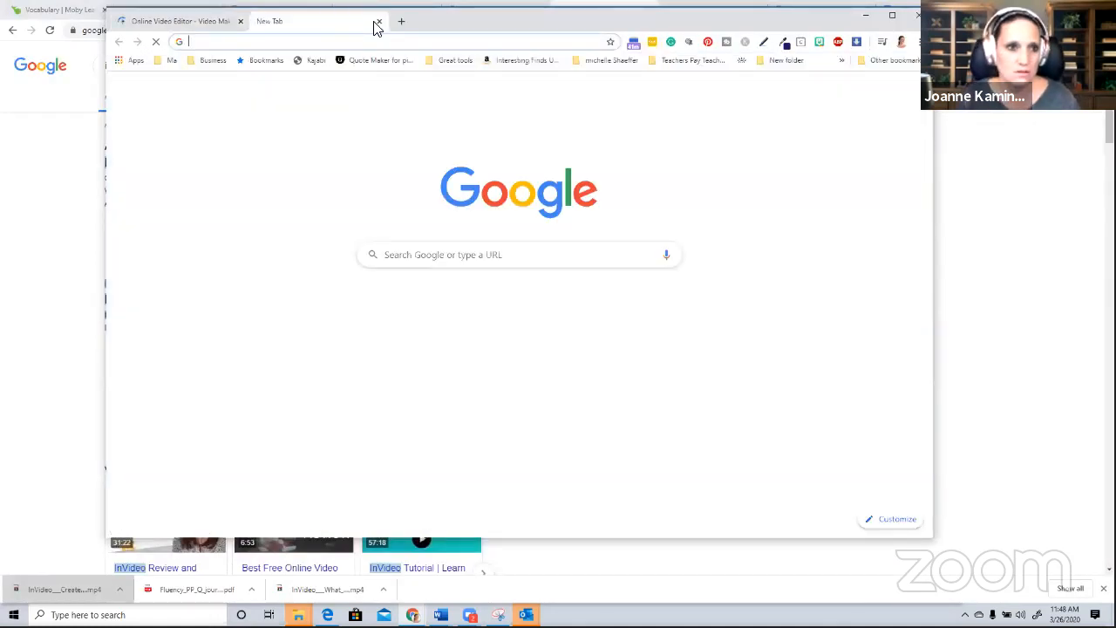
{"action": "type", "text": "yourreadingtutor.com"}
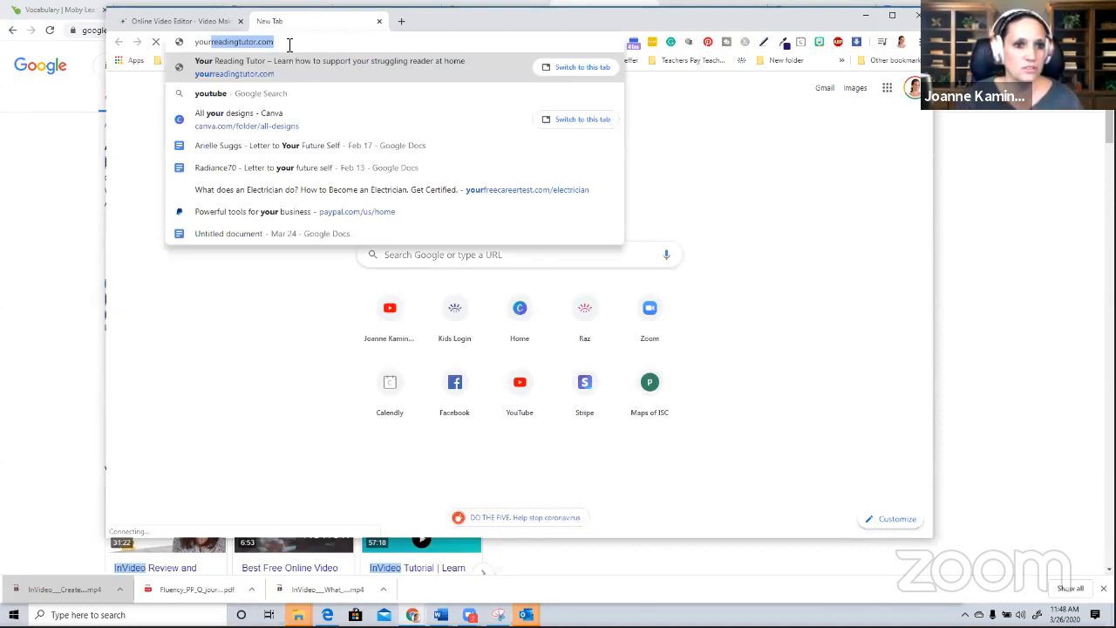
{"action": "key", "text": "Return"}
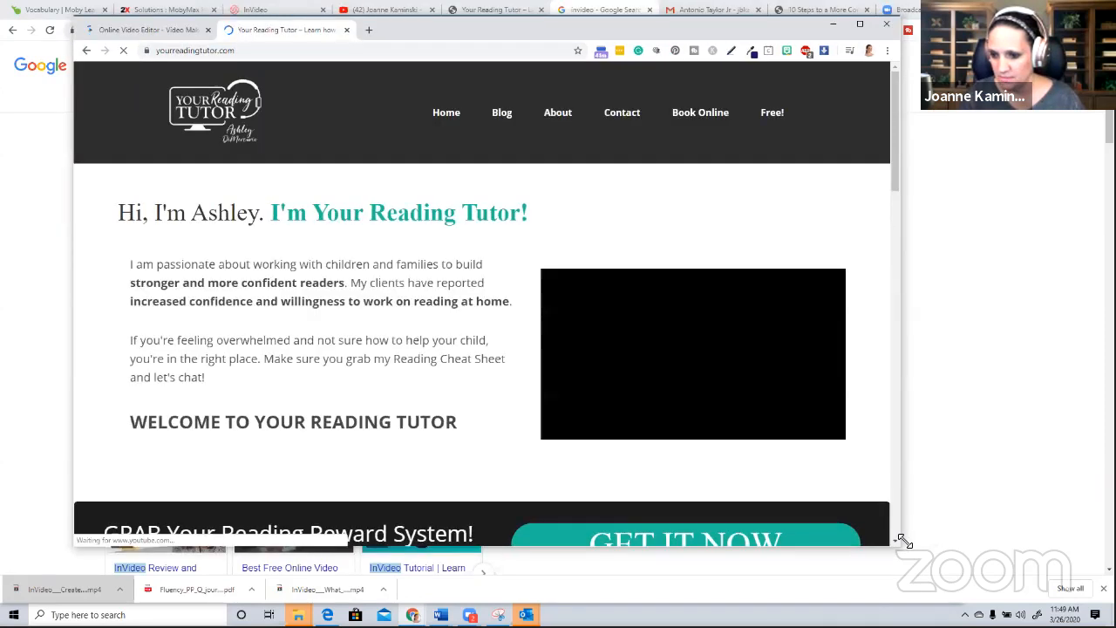
{"action": "left_click_drag", "start_coordinate": [905, 540], "coordinate": [971, 563]}
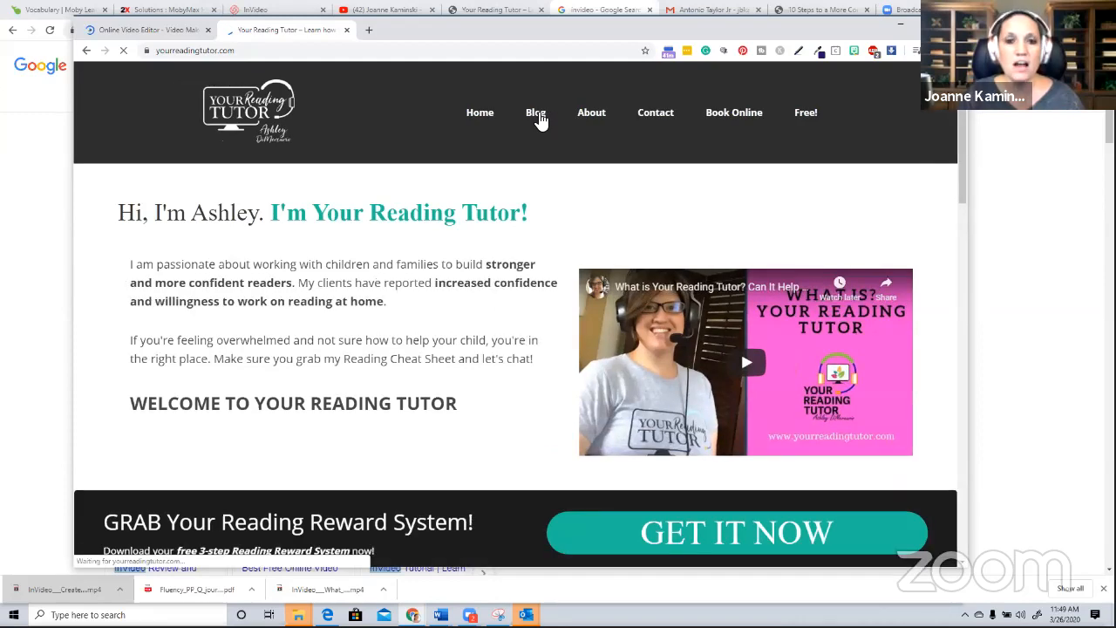
Open the full "10 Steps to a More Confident Reader" post from the blog in the separate window
{"action": "left_click", "coordinate": [536, 113]}
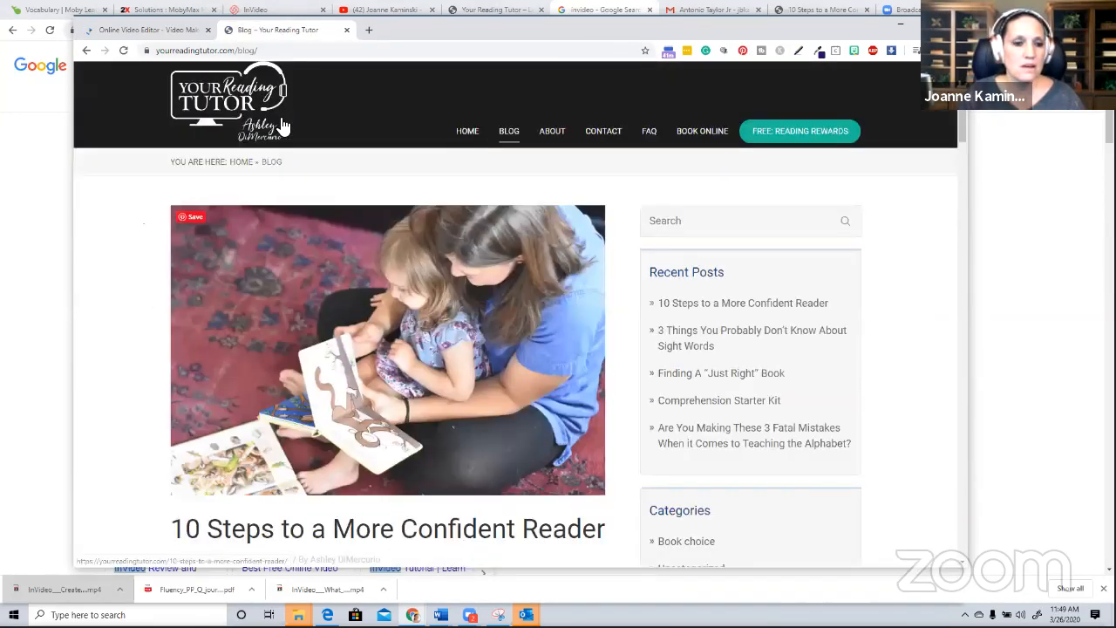
{"action": "scroll", "coordinate": [230, 479], "scroll_direction": "down", "scroll_amount": 2}
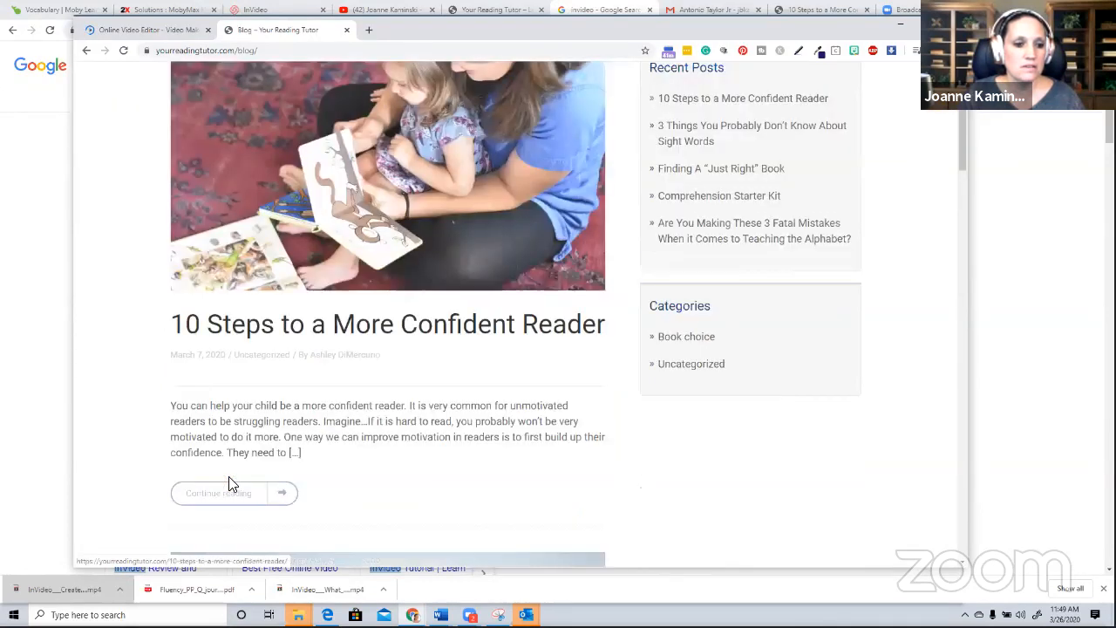
{"action": "left_click", "coordinate": [233, 491]}
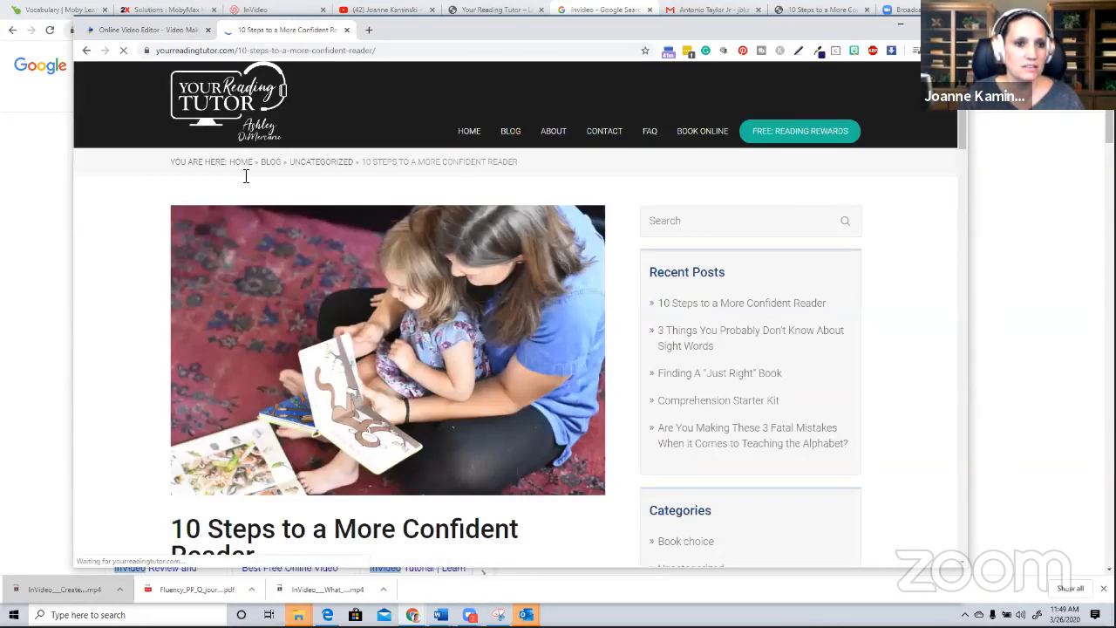
Select the article's full web address and look through the tips in the post
{"action": "left_click", "coordinate": [279, 52]}
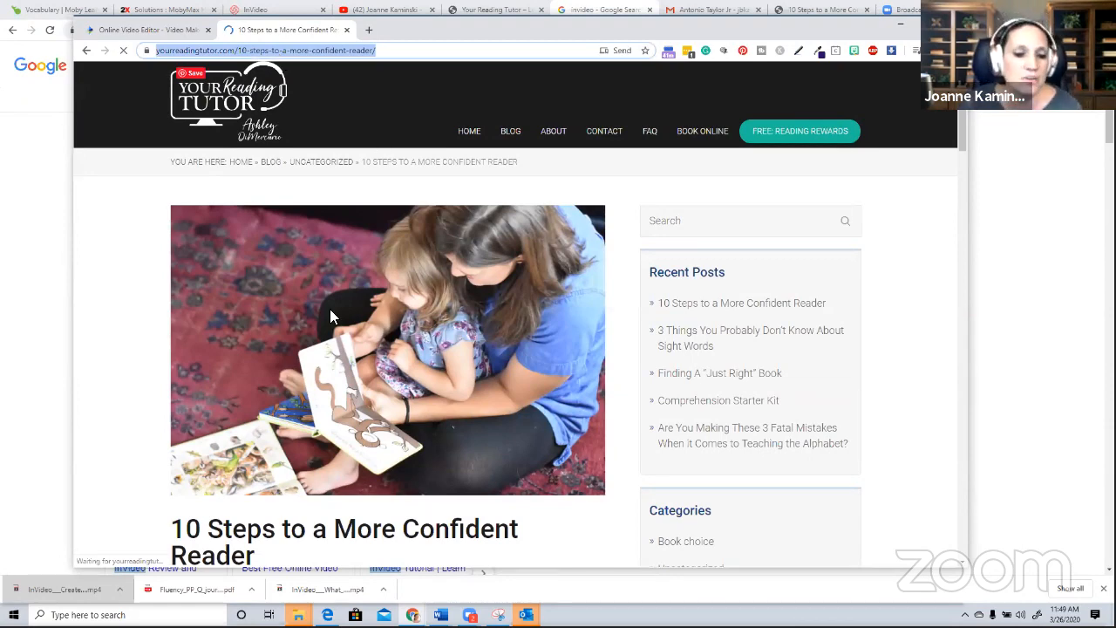
{"action": "scroll", "coordinate": [331, 311], "scroll_direction": "down", "scroll_amount": 6}
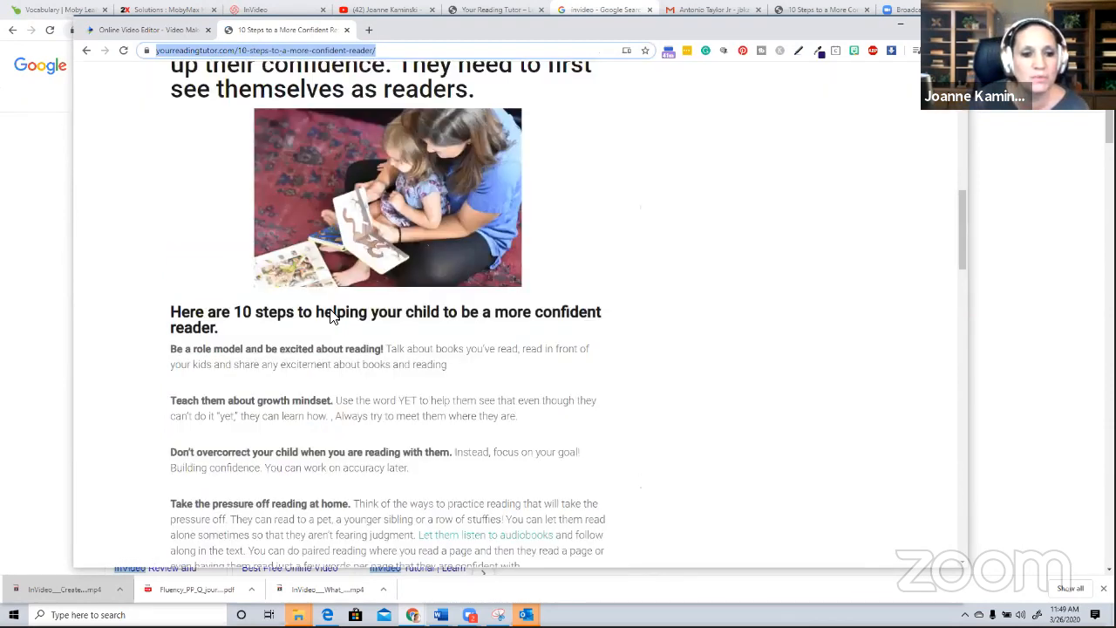
{"action": "scroll", "coordinate": [330, 316], "scroll_direction": "down", "scroll_amount": 6}
{"action": "scroll", "coordinate": [331, 315], "scroll_direction": "up", "scroll_amount": 4}
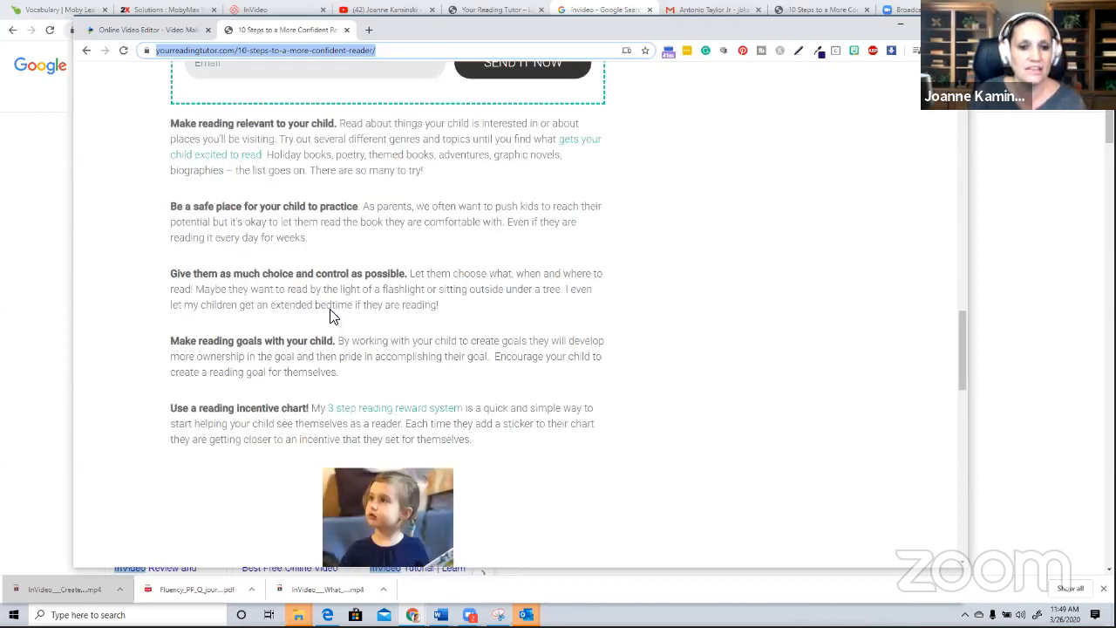
{"action": "scroll", "coordinate": [322, 253], "scroll_direction": "up", "scroll_amount": 4}
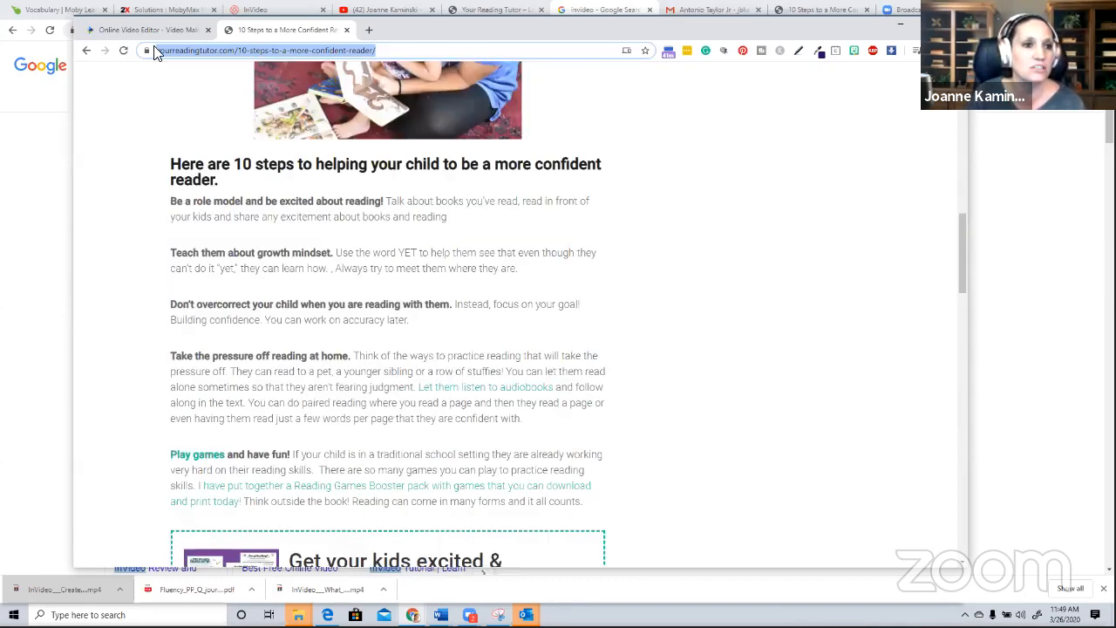
Return to InVideo and show the Article-to-Video templates in the Youtube Landscape format
{"action": "left_click", "coordinate": [149, 29]}
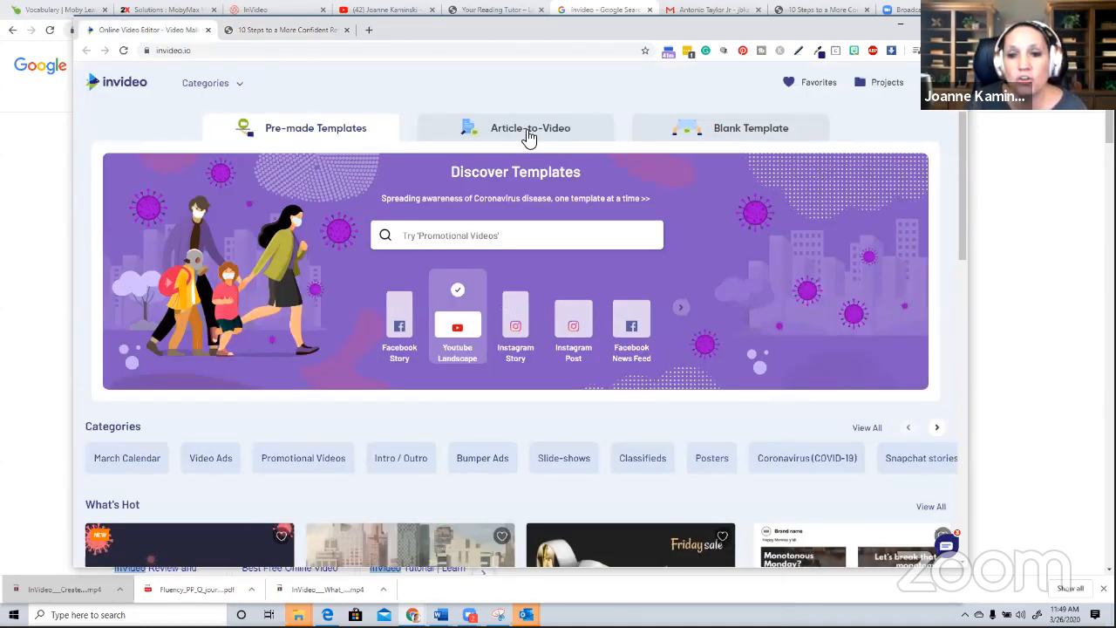
{"action": "left_click", "coordinate": [528, 136]}
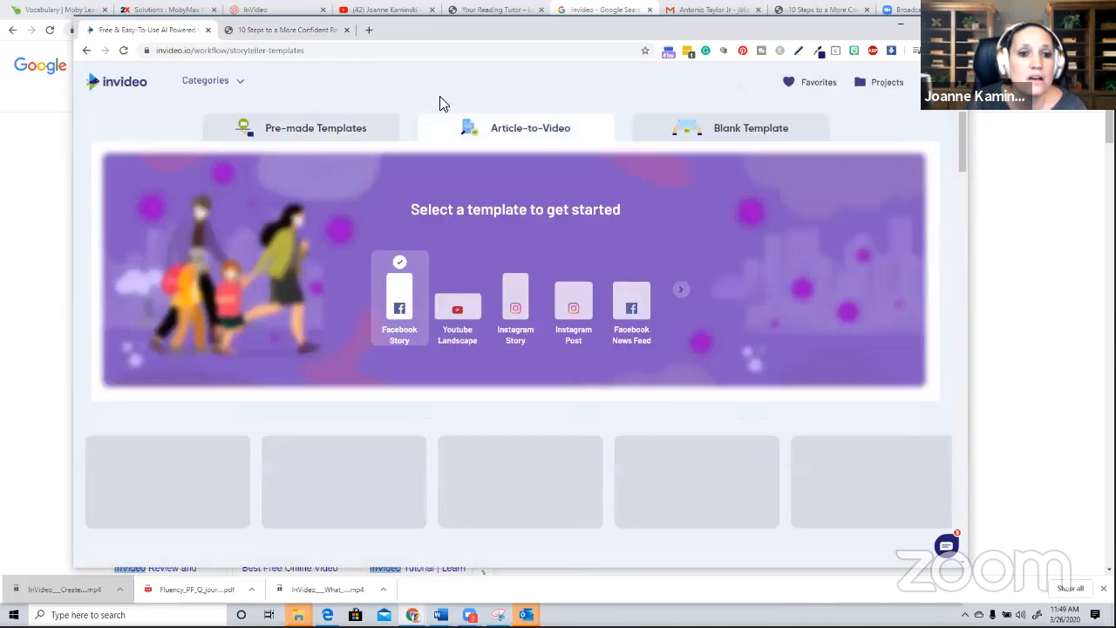
{"action": "left_click", "coordinate": [465, 301]}
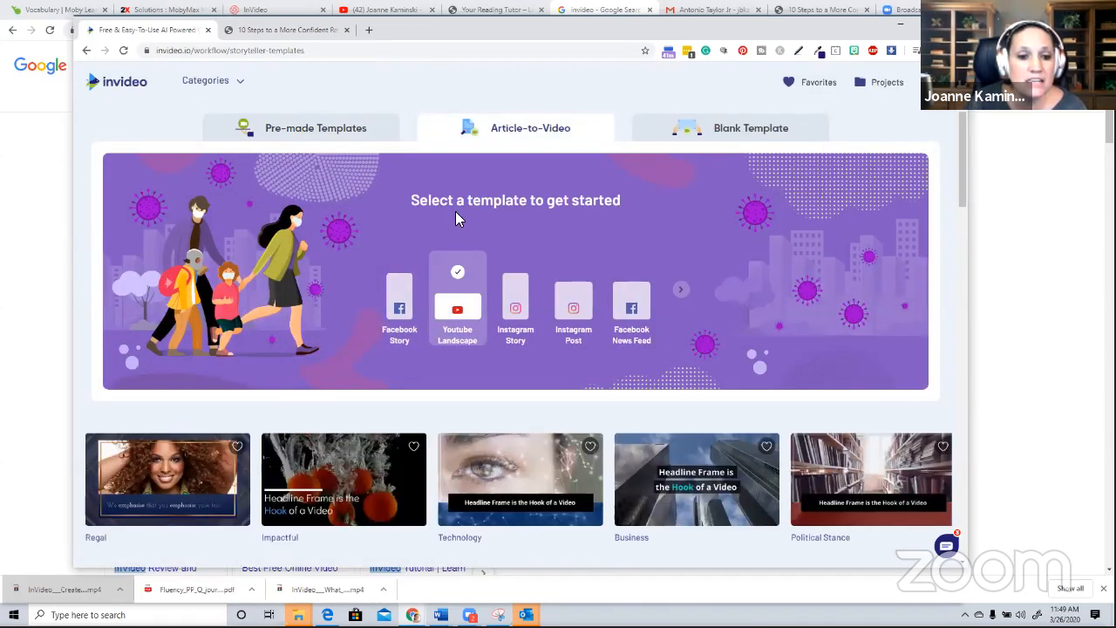
Browse the Article-to-Video templates and start a video with the Mosaic template in Wide (16:9) format
{"action": "scroll", "coordinate": [520, 377], "scroll_direction": "down", "scroll_amount": 2}
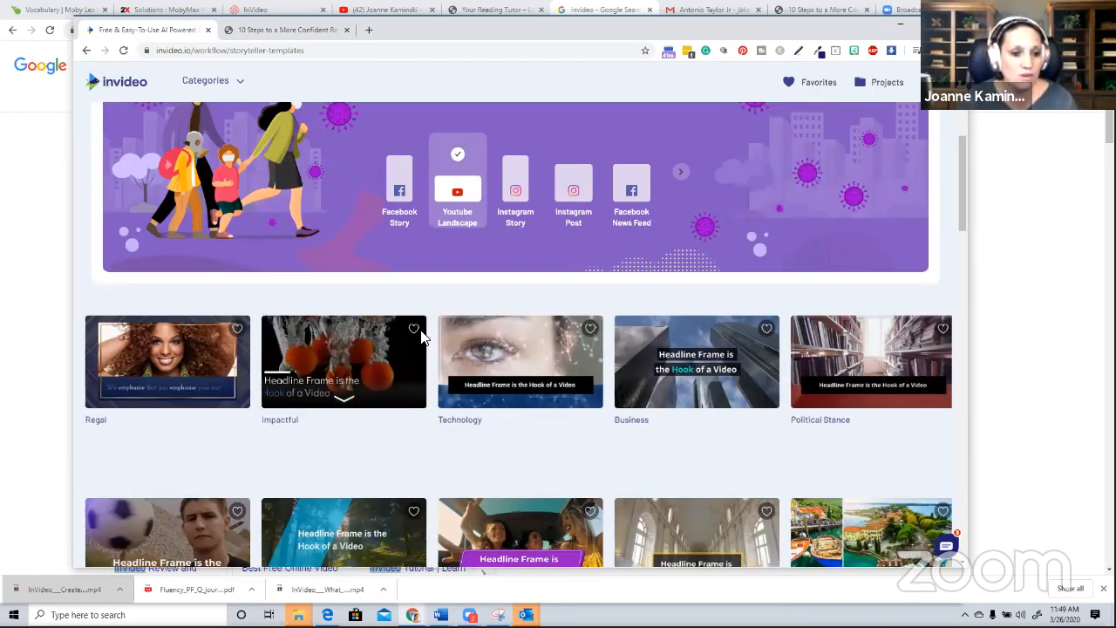
{"action": "scroll", "coordinate": [376, 446], "scroll_direction": "down", "scroll_amount": 1}
{"action": "scroll", "coordinate": [377, 442], "scroll_direction": "down", "scroll_amount": 2}
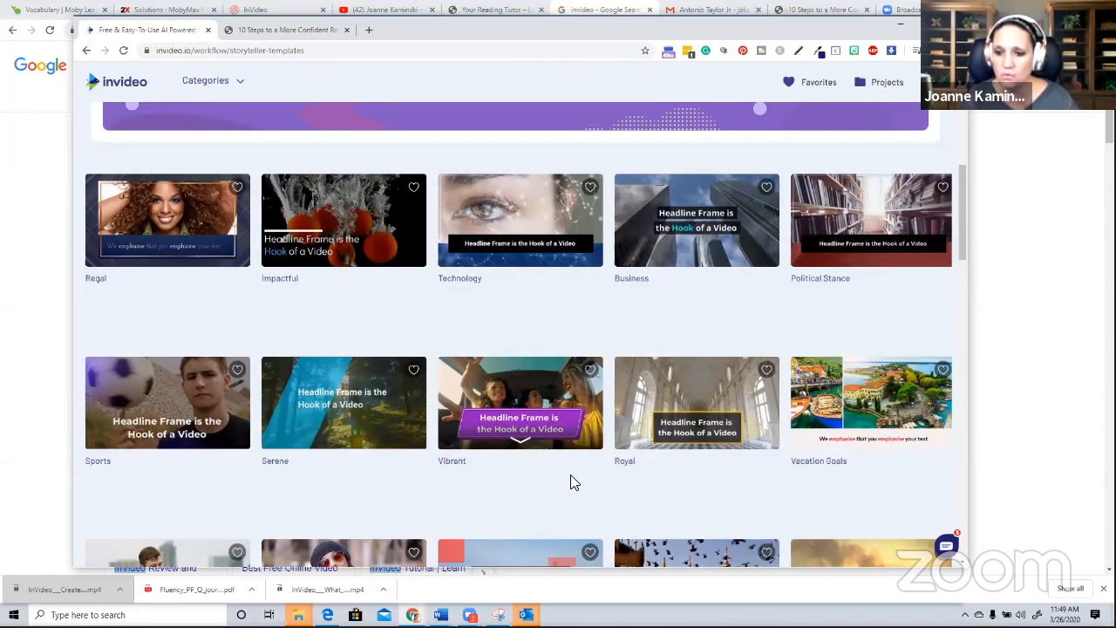
{"action": "scroll", "coordinate": [574, 482], "scroll_direction": "down", "scroll_amount": 3}
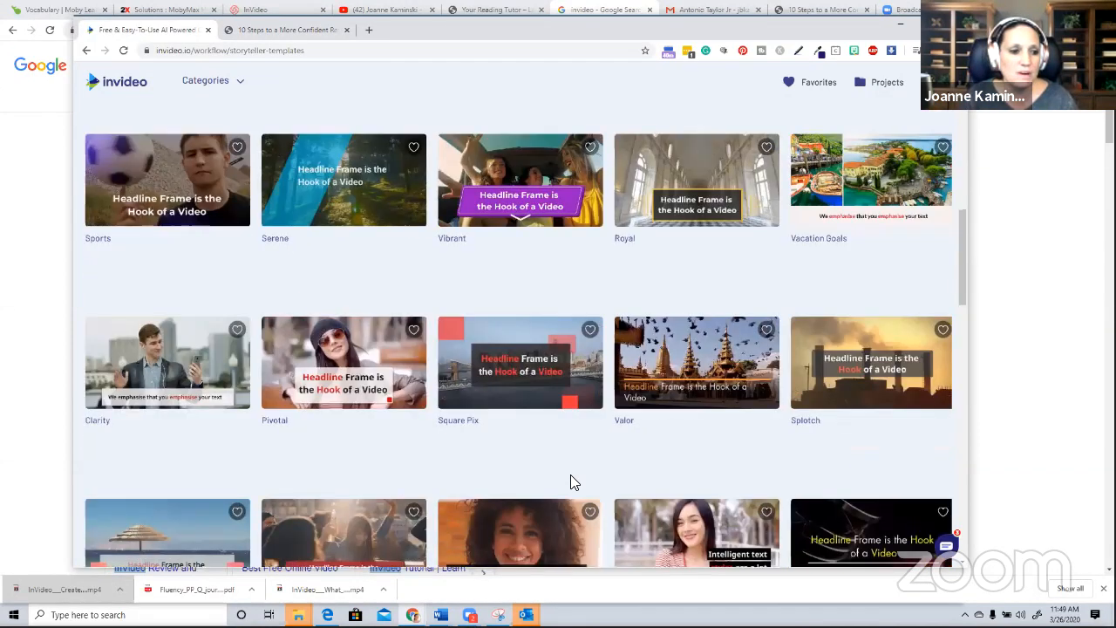
{"action": "scroll", "coordinate": [574, 482], "scroll_direction": "down", "scroll_amount": 2}
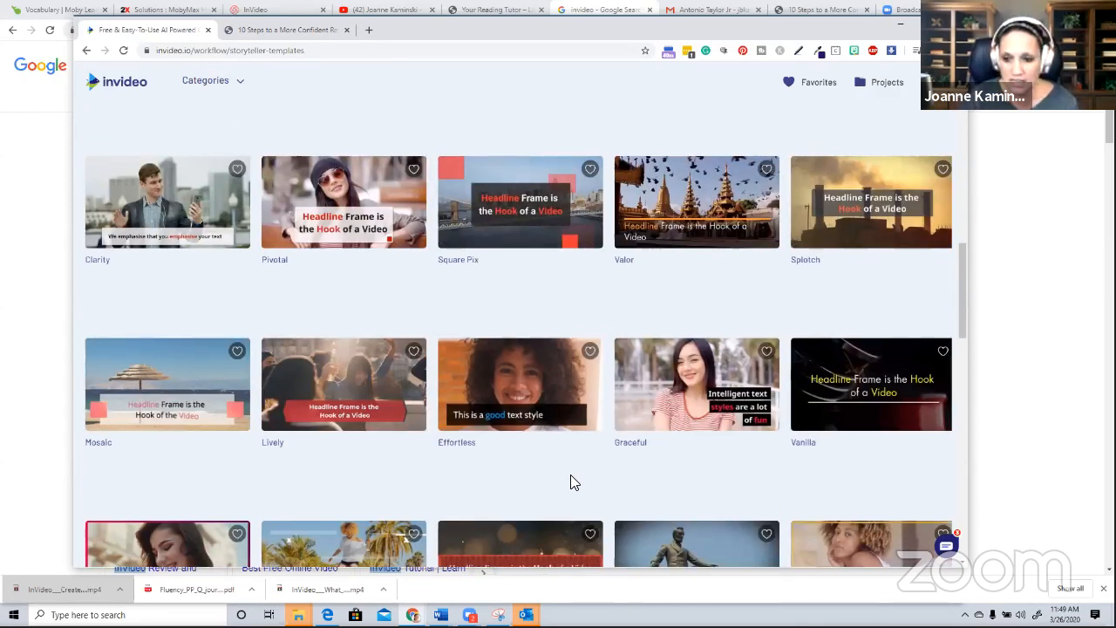
{"action": "scroll", "coordinate": [571, 475], "scroll_direction": "down", "scroll_amount": 1}
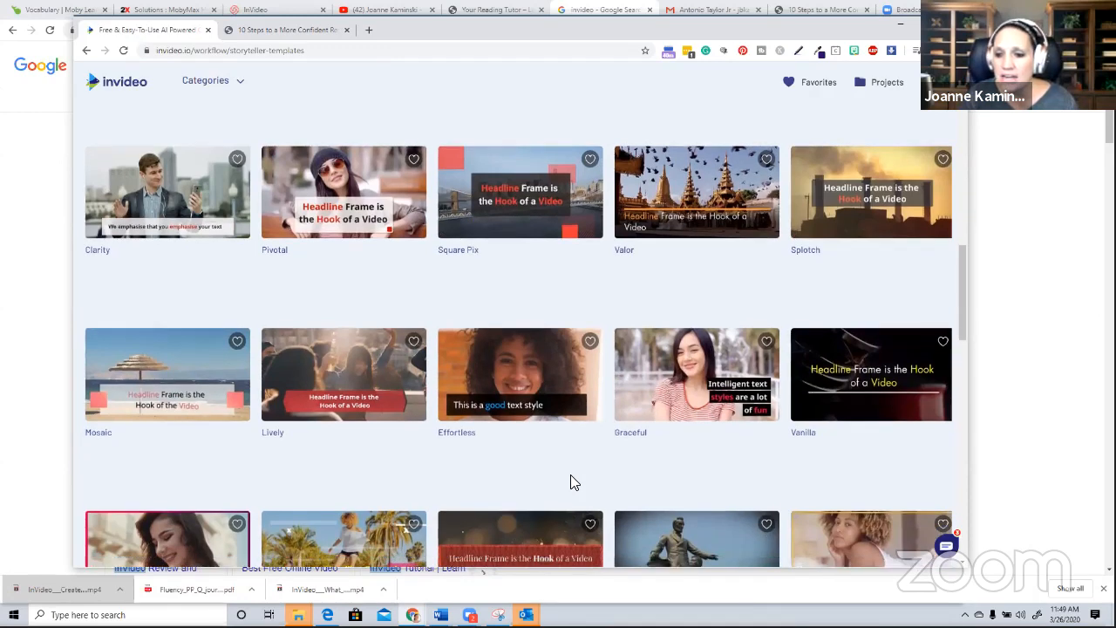
{"action": "scroll", "coordinate": [603, 494], "scroll_direction": "up", "scroll_amount": 1}
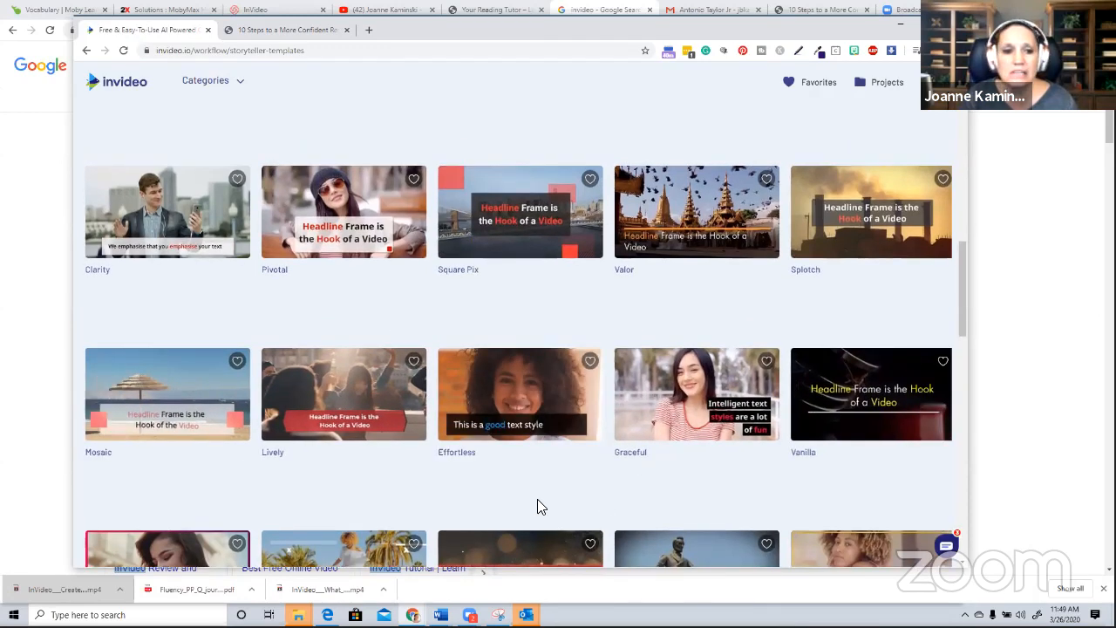
{"action": "scroll", "coordinate": [523, 450], "scroll_direction": "down", "scroll_amount": 1}
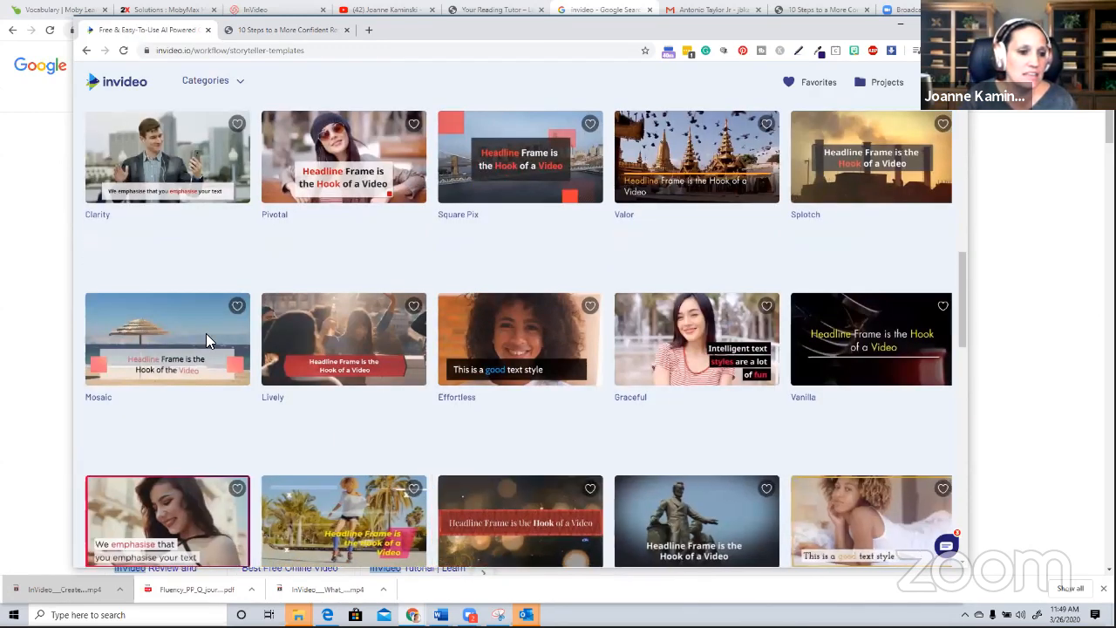
{"action": "mouse_move", "coordinate": [208, 365]}
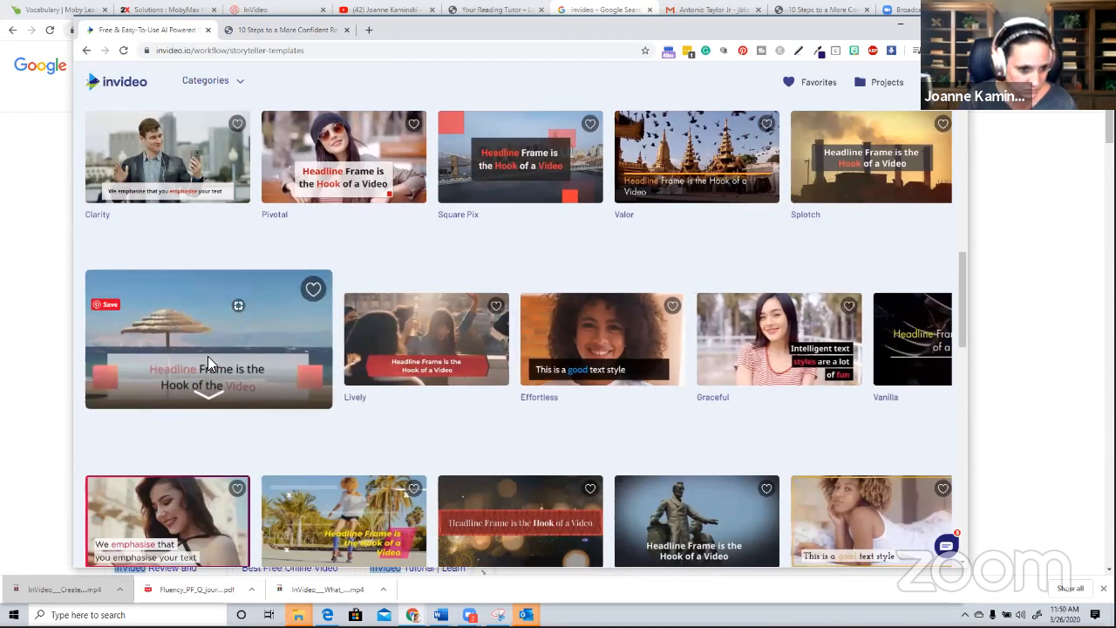
{"action": "left_click", "coordinate": [244, 349]}
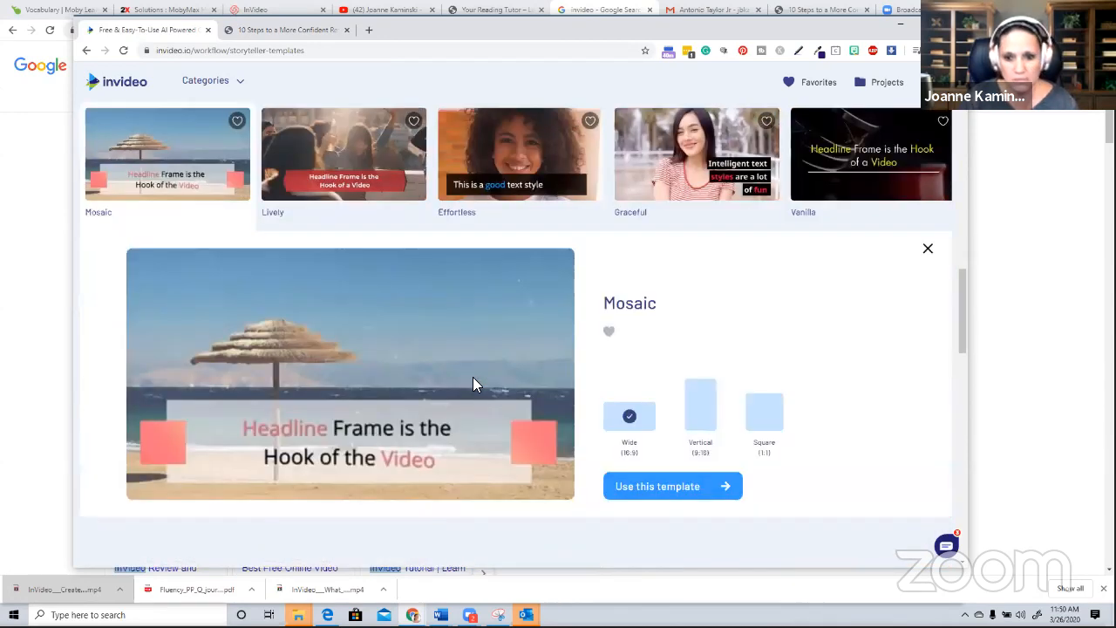
{"action": "left_click", "coordinate": [661, 487]}
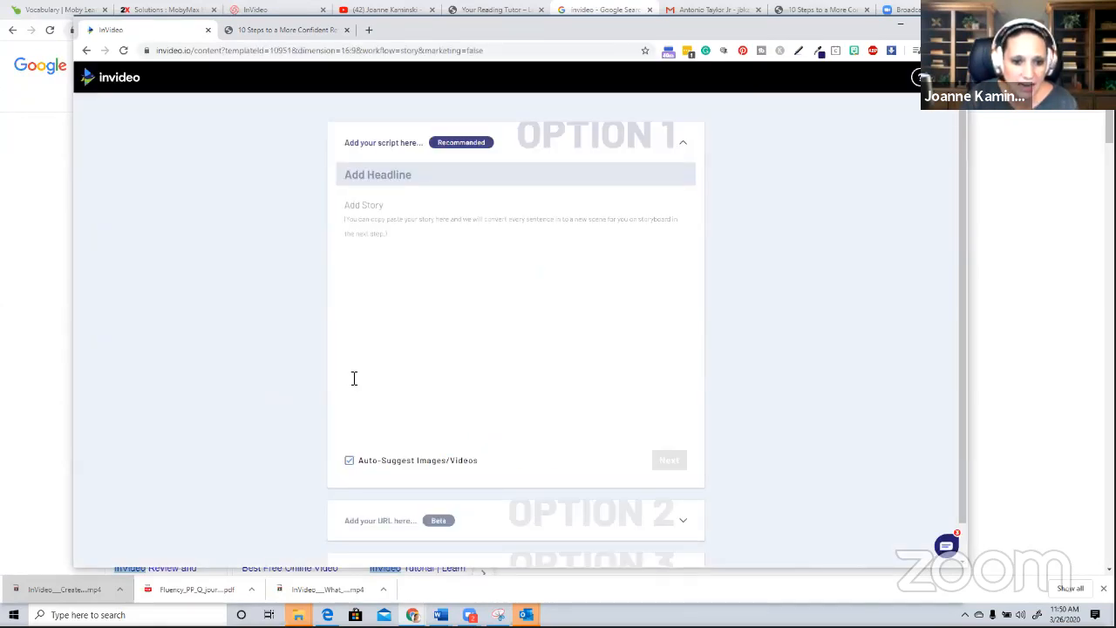
{"action": "scroll", "coordinate": [354, 378], "scroll_direction": "down", "scroll_amount": 2}
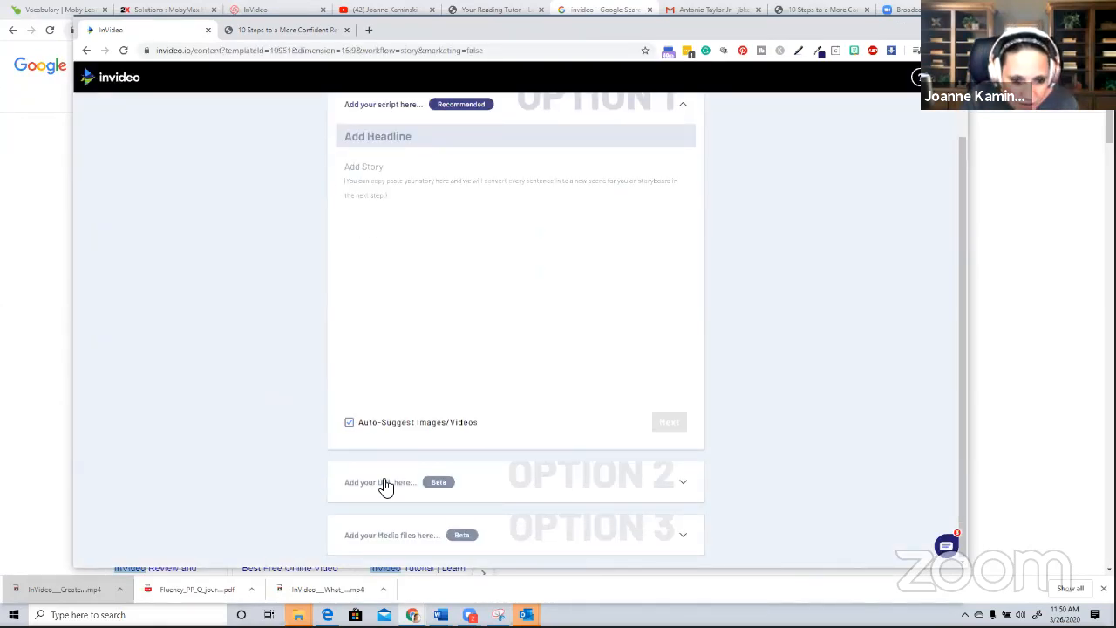
{"action": "left_click", "coordinate": [413, 486]}
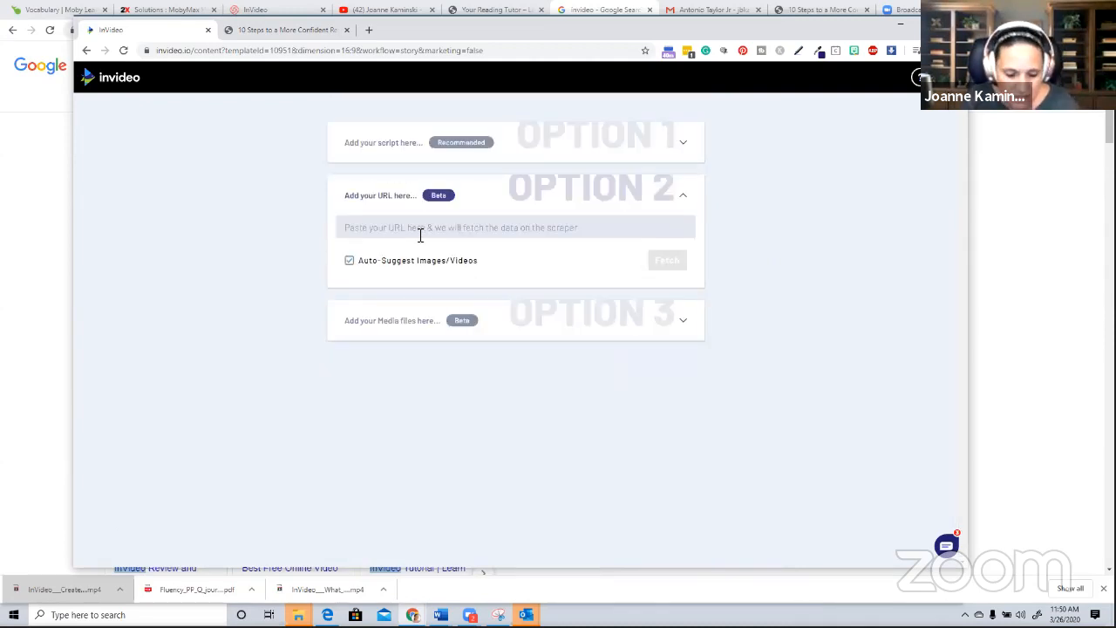
{"action": "left_click", "coordinate": [420, 229]}
{"action": "type", "text": "https://yourreadingtutor.com/10-steps-to-a-more-confident-reader/"}
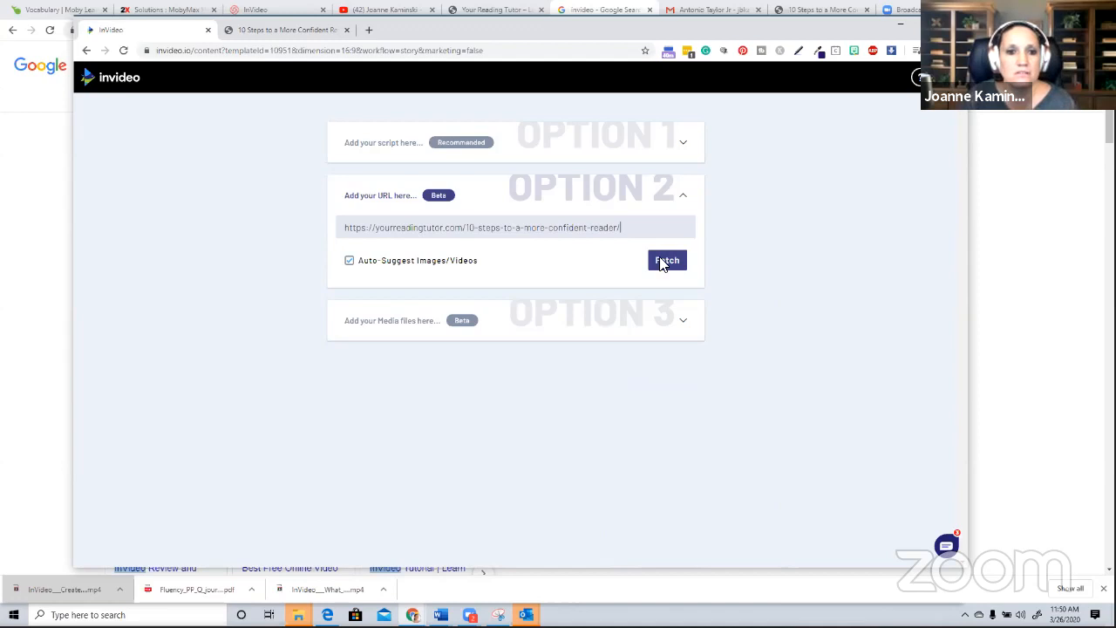
{"action": "left_click", "coordinate": [670, 260]}
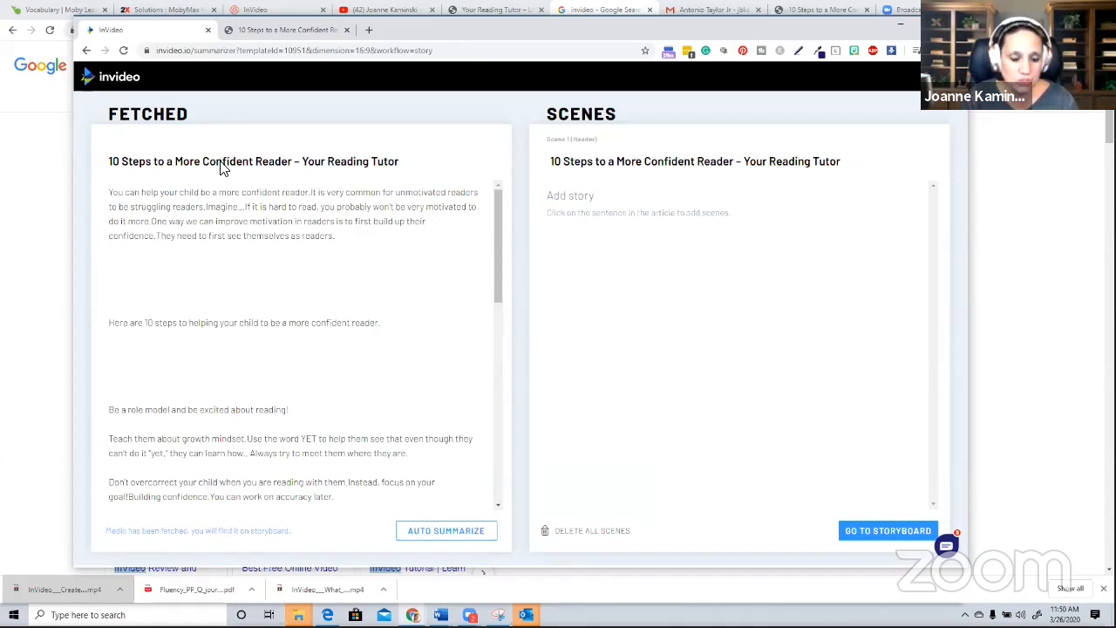
Skim the fetched article text and auto-summarize it into scenes
{"action": "scroll", "coordinate": [410, 388], "scroll_direction": "down", "scroll_amount": 2}
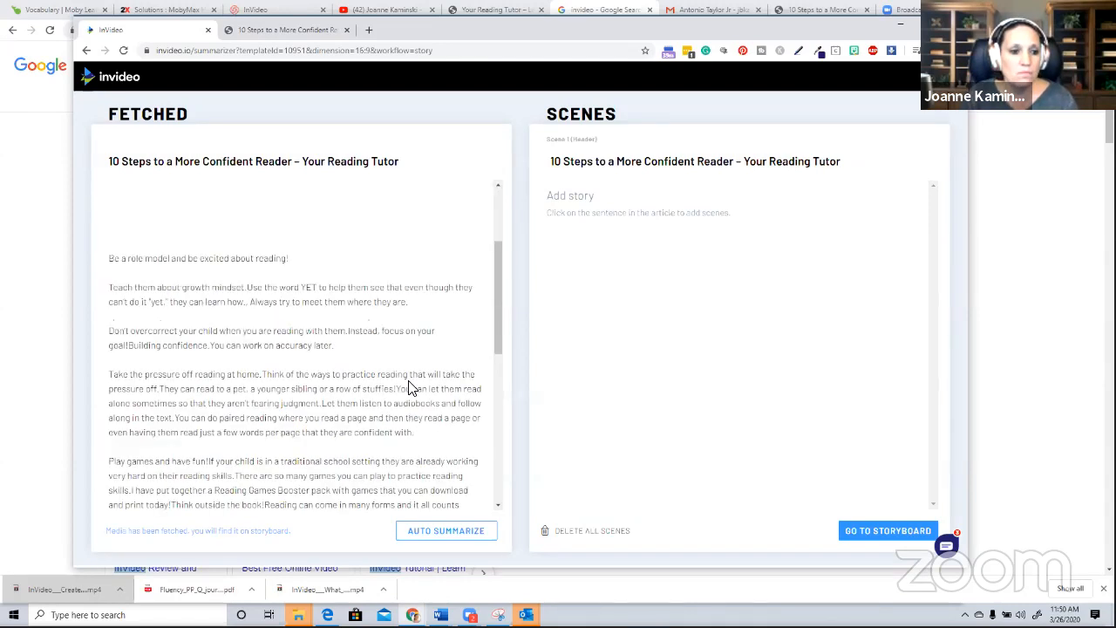
{"action": "scroll", "coordinate": [410, 388], "scroll_direction": "down", "scroll_amount": 4}
{"action": "scroll", "coordinate": [370, 327], "scroll_direction": "up", "scroll_amount": 2}
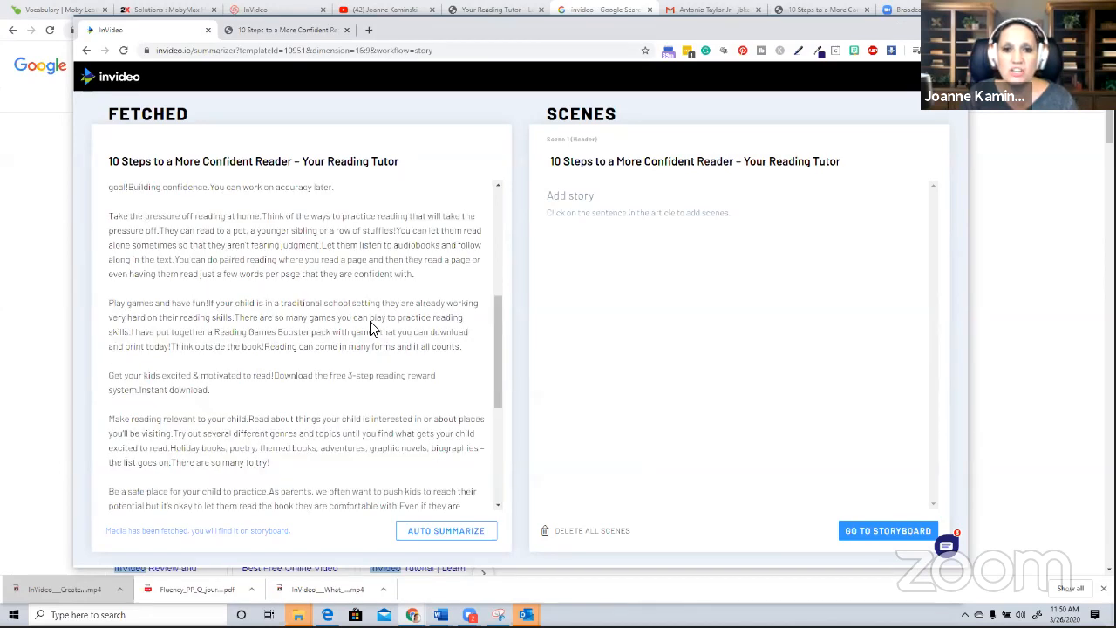
{"action": "scroll", "coordinate": [370, 327], "scroll_direction": "up", "scroll_amount": 4}
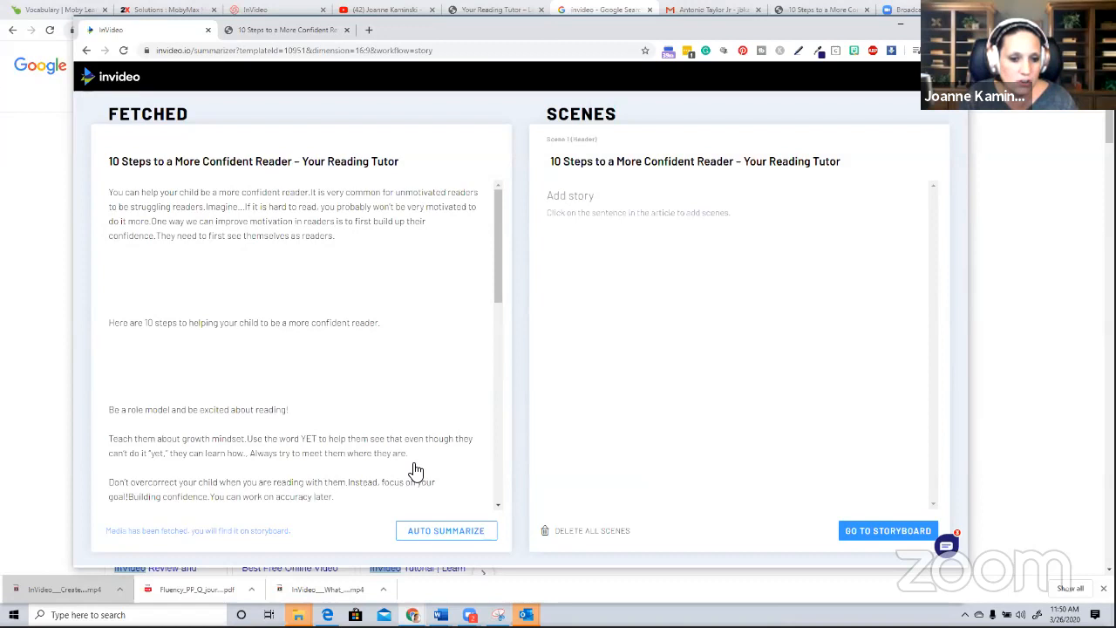
{"action": "left_click", "coordinate": [421, 530]}
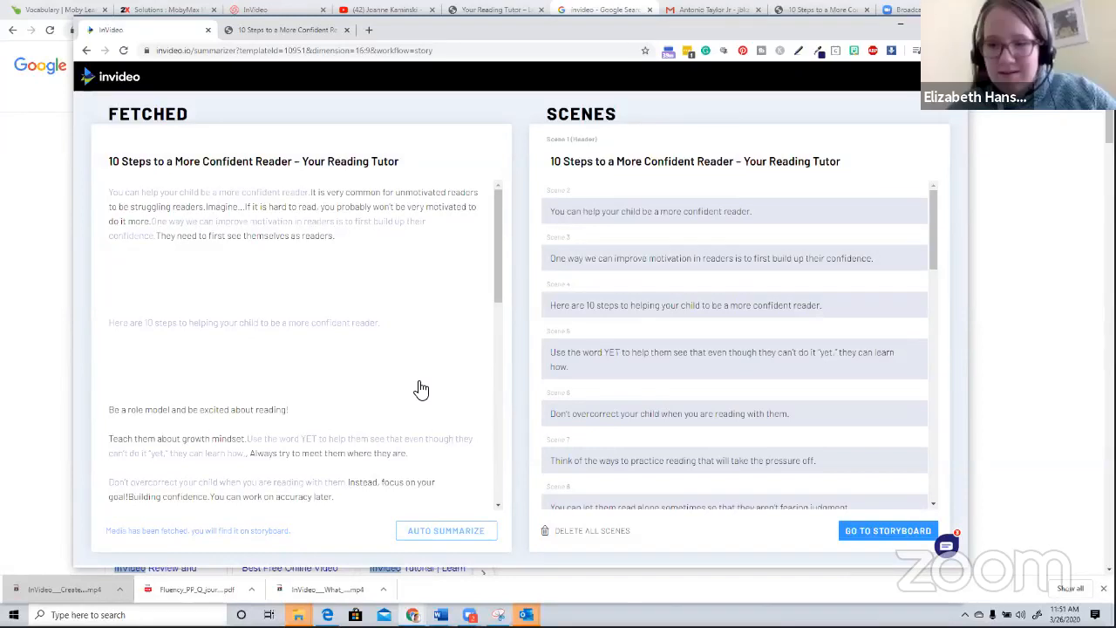
Compare the sentences picked from the fetched article with the list of generated scenes
{"action": "scroll", "coordinate": [230, 345], "scroll_direction": "down", "scroll_amount": 2}
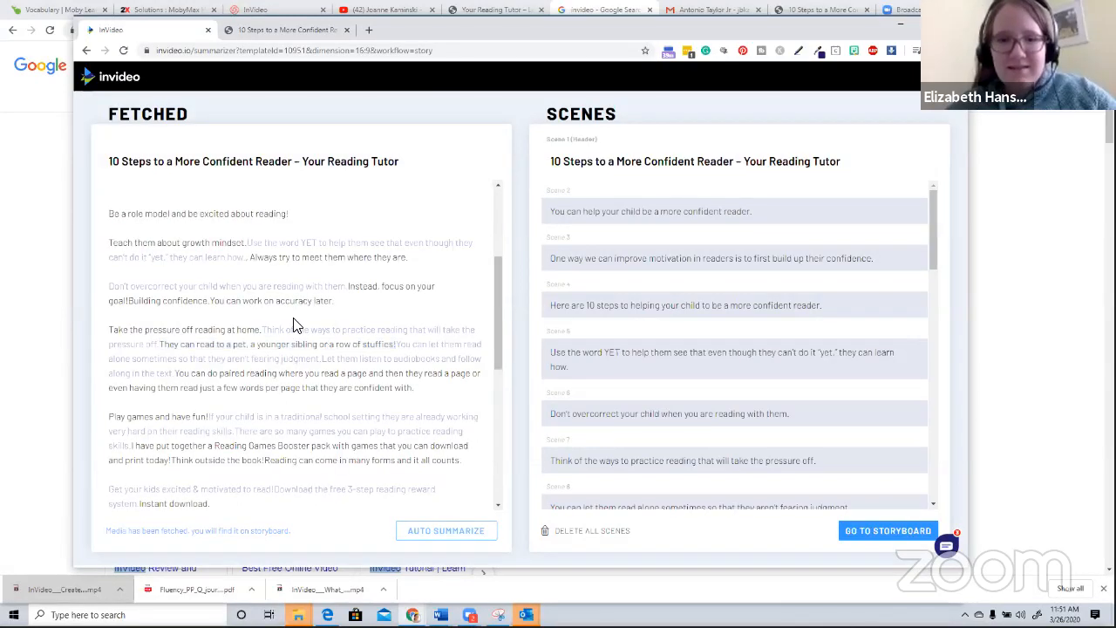
{"action": "scroll", "coordinate": [445, 324], "scroll_direction": "down", "scroll_amount": 1}
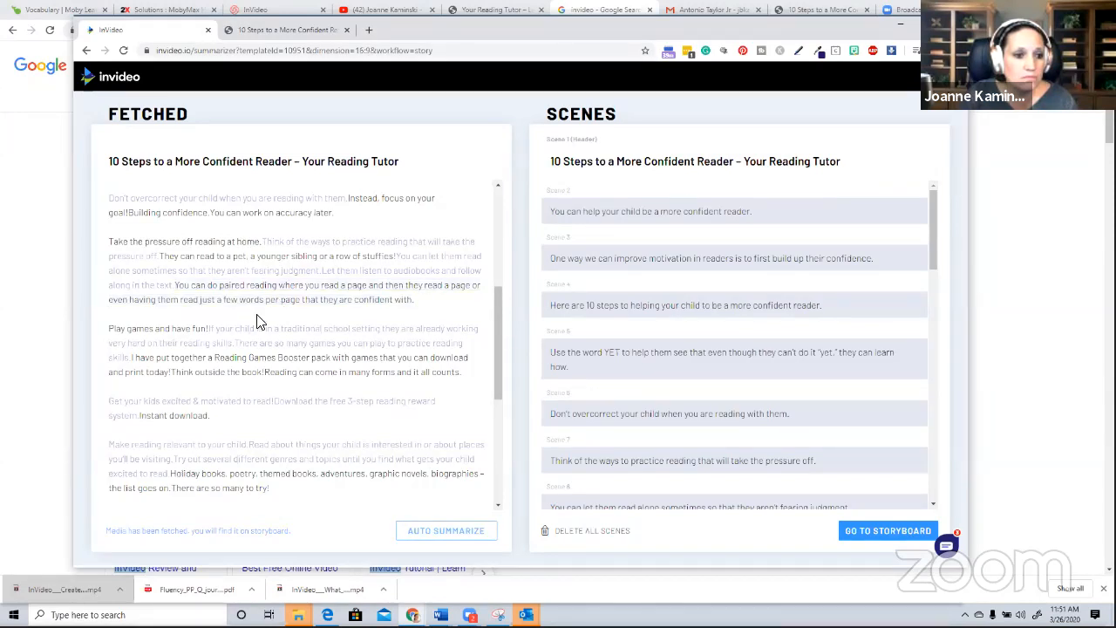
{"action": "scroll", "coordinate": [224, 384], "scroll_direction": "down", "scroll_amount": 1}
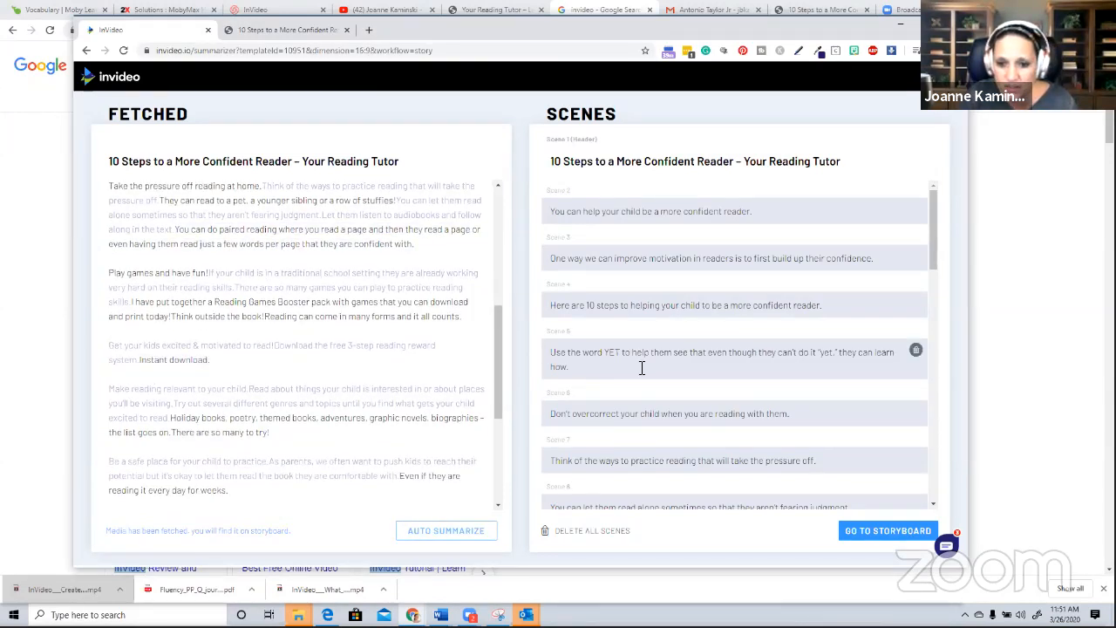
{"action": "scroll", "coordinate": [641, 368], "scroll_direction": "down", "scroll_amount": 3}
{"action": "scroll", "coordinate": [641, 368], "scroll_direction": "up", "scroll_amount": 3}
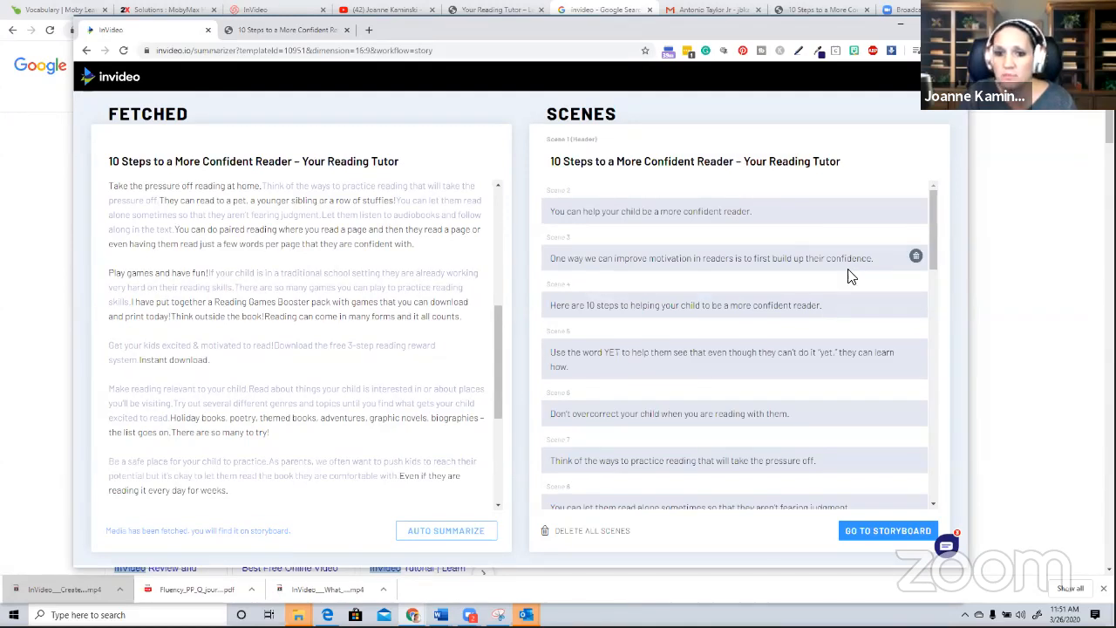
{"action": "scroll", "coordinate": [645, 296], "scroll_direction": "down", "scroll_amount": 1}
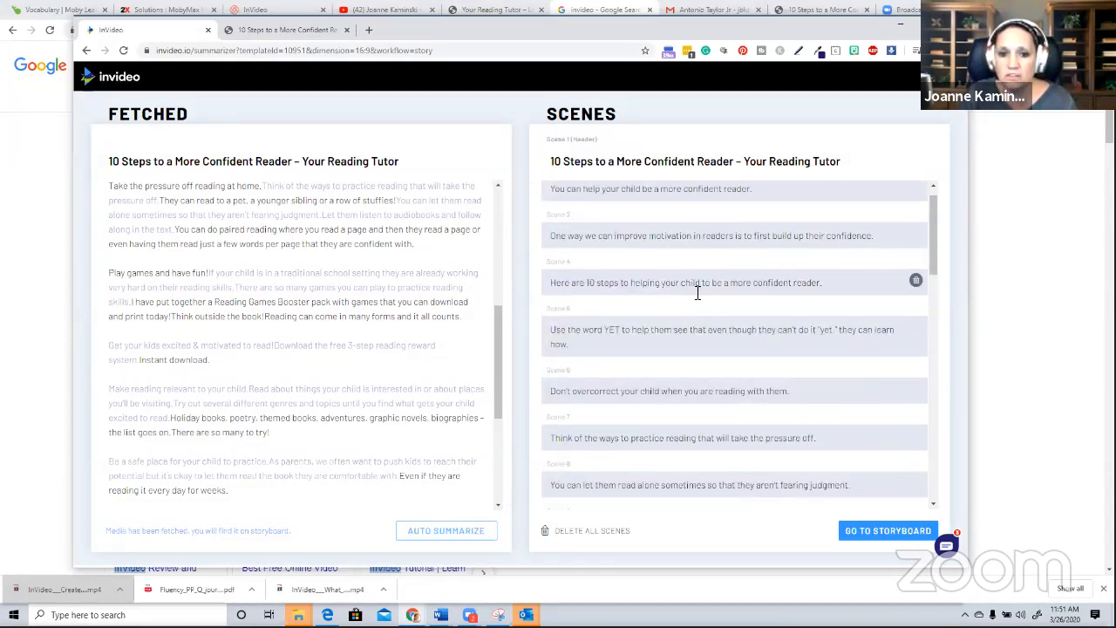
{"action": "scroll", "coordinate": [697, 294], "scroll_direction": "down", "scroll_amount": 1}
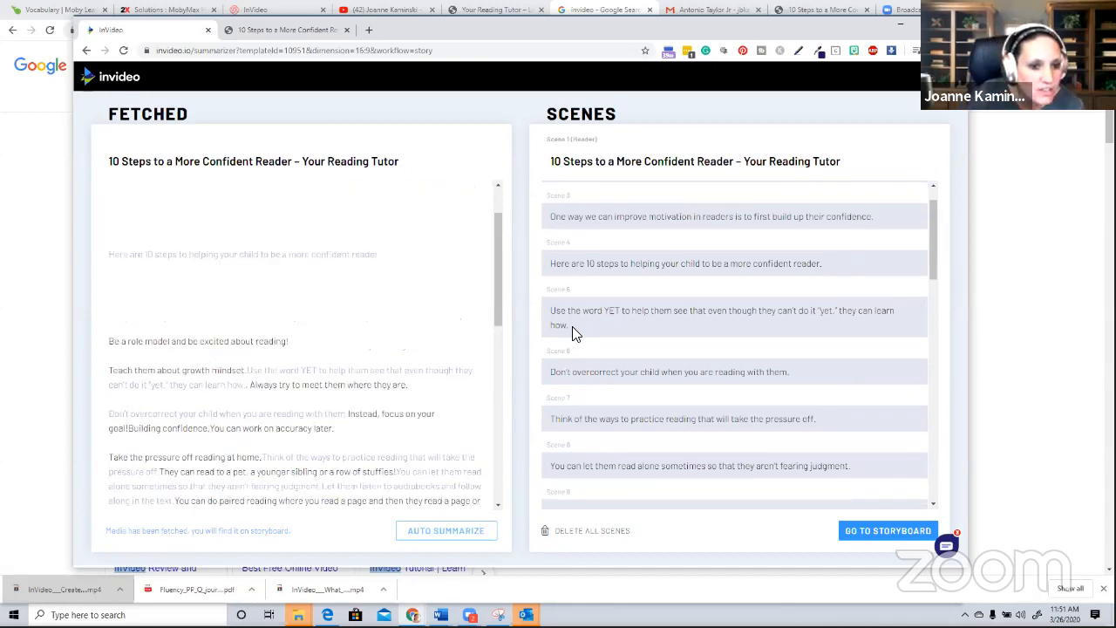
{"action": "scroll", "coordinate": [361, 316], "scroll_direction": "up", "scroll_amount": 1}
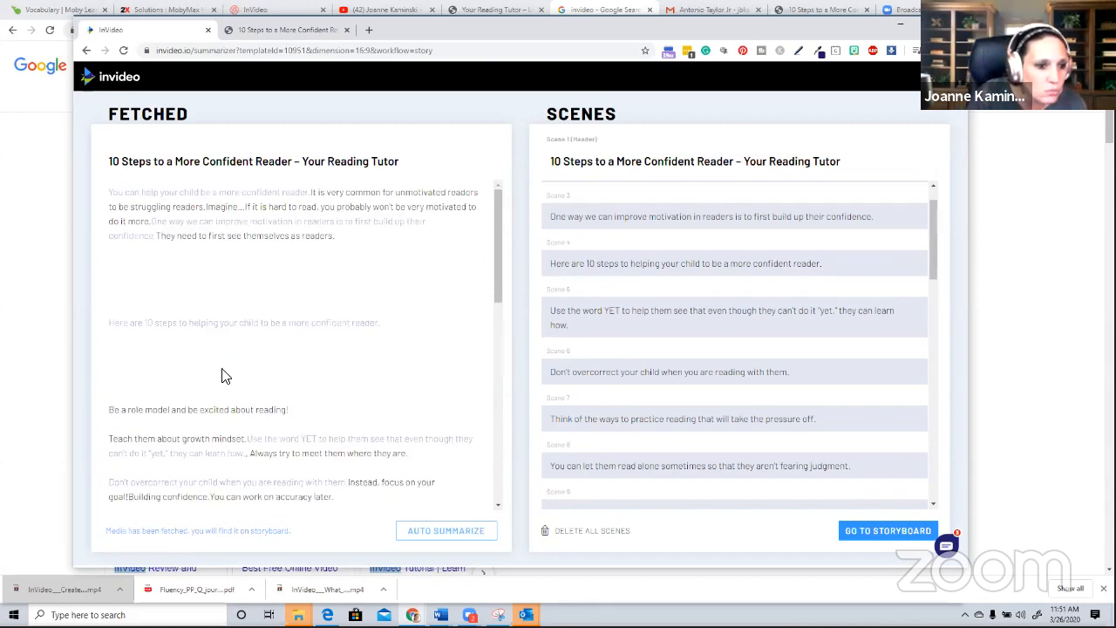
Check whether the fetched sentence "Be a role model and be excited about reading!" and the other tips appear among the scenes
{"action": "scroll", "coordinate": [225, 376], "scroll_direction": "down", "scroll_amount": 1}
{"action": "triple_click", "coordinate": [186, 351]}
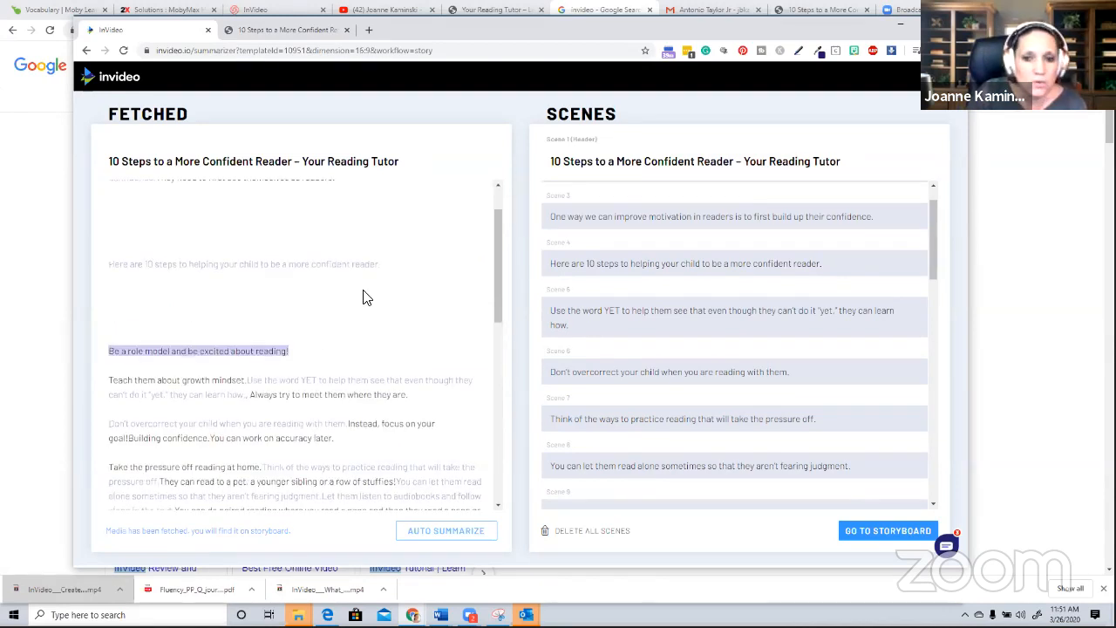
{"action": "scroll", "coordinate": [427, 296], "scroll_direction": "down", "scroll_amount": 3}
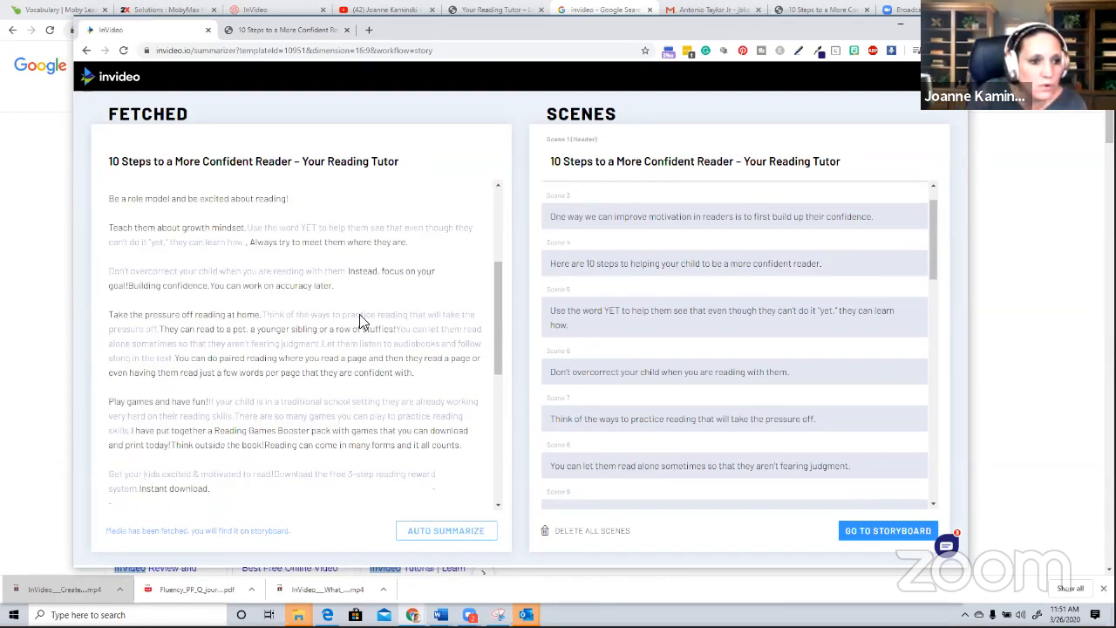
{"action": "scroll", "coordinate": [363, 323], "scroll_direction": "up", "scroll_amount": 3}
{"action": "triple_click", "coordinate": [247, 344]}
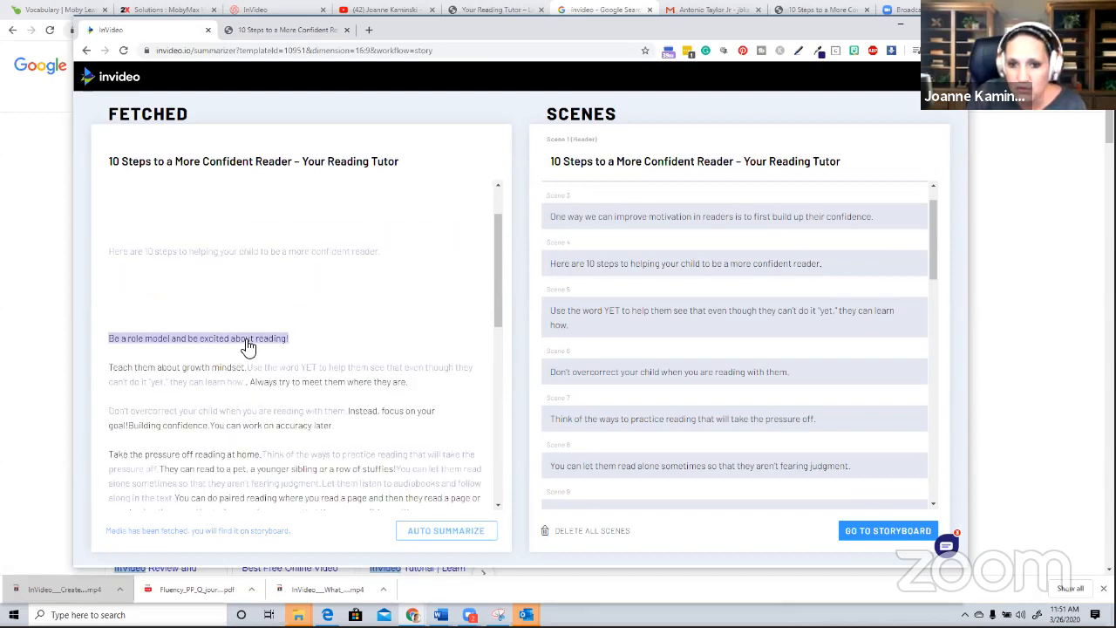
{"action": "left_click", "coordinate": [380, 313]}
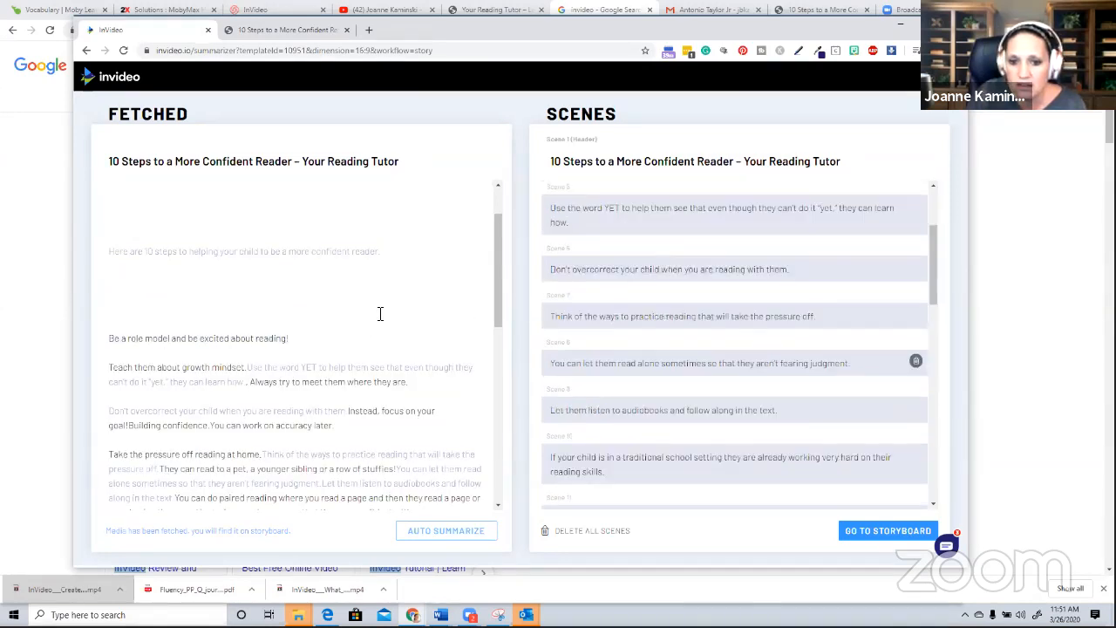
{"action": "scroll", "coordinate": [596, 366], "scroll_direction": "down", "scroll_amount": 2}
{"action": "scroll", "coordinate": [597, 366], "scroll_direction": "down", "scroll_amount": 1}
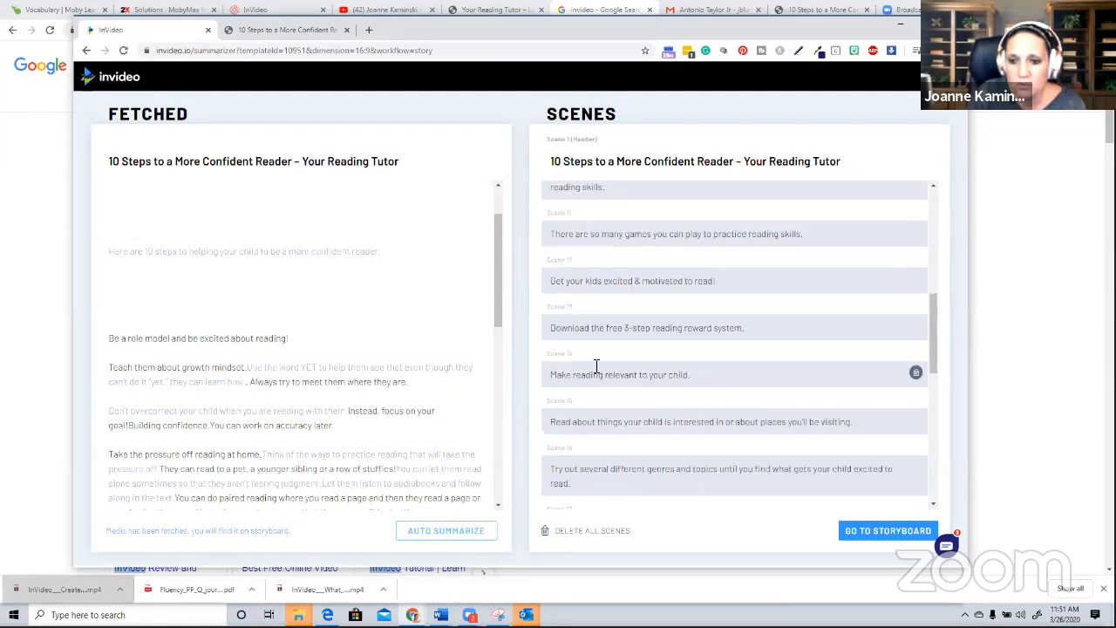
{"action": "scroll", "coordinate": [597, 366], "scroll_direction": "up", "scroll_amount": 1}
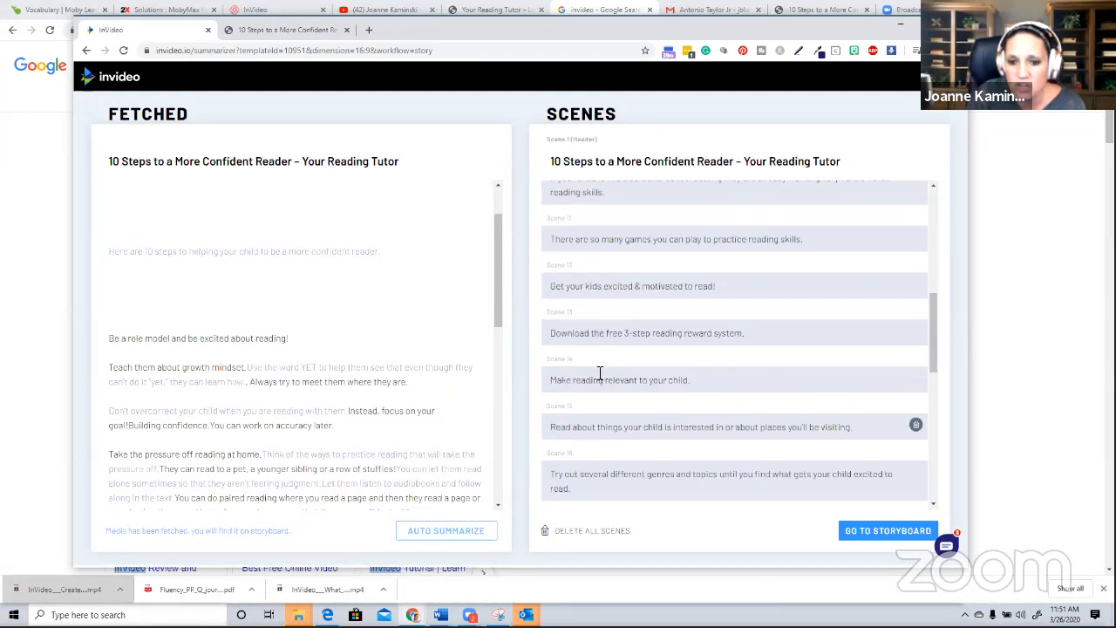
{"action": "scroll", "coordinate": [654, 353], "scroll_direction": "up", "scroll_amount": 4}
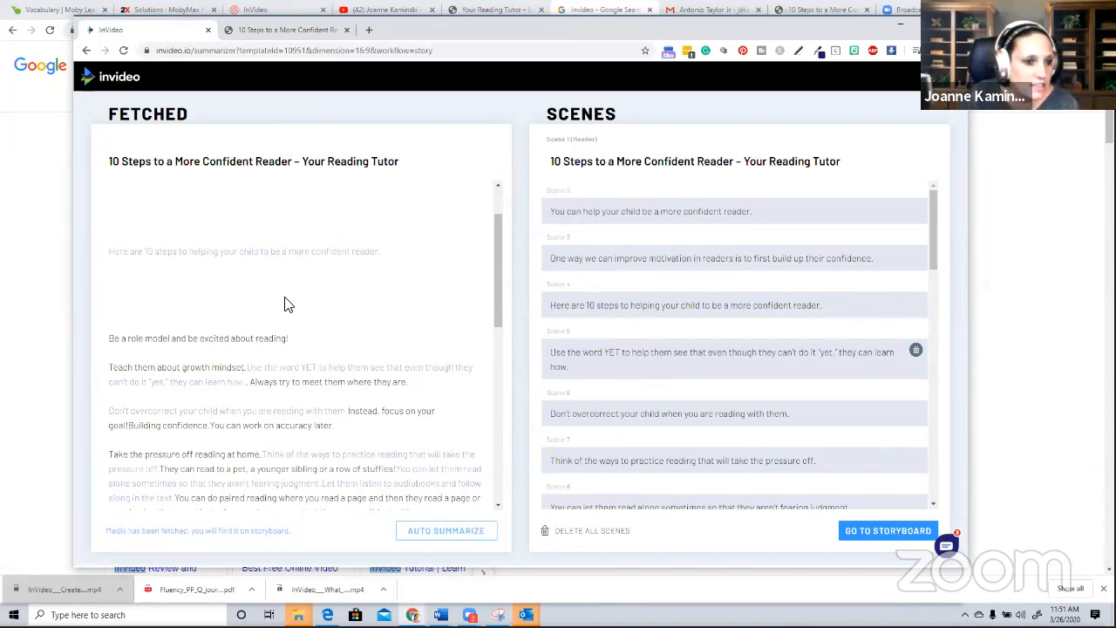
{"action": "scroll", "coordinate": [284, 304], "scroll_direction": "up", "scroll_amount": 1}
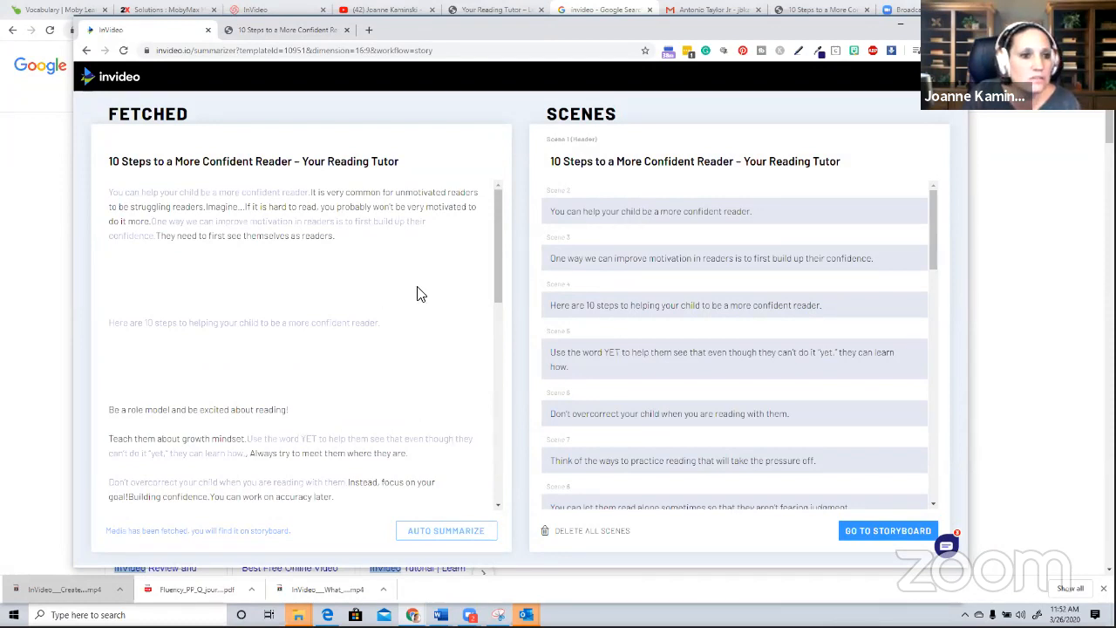
{"action": "scroll", "coordinate": [417, 294], "scroll_direction": "down", "scroll_amount": 2}
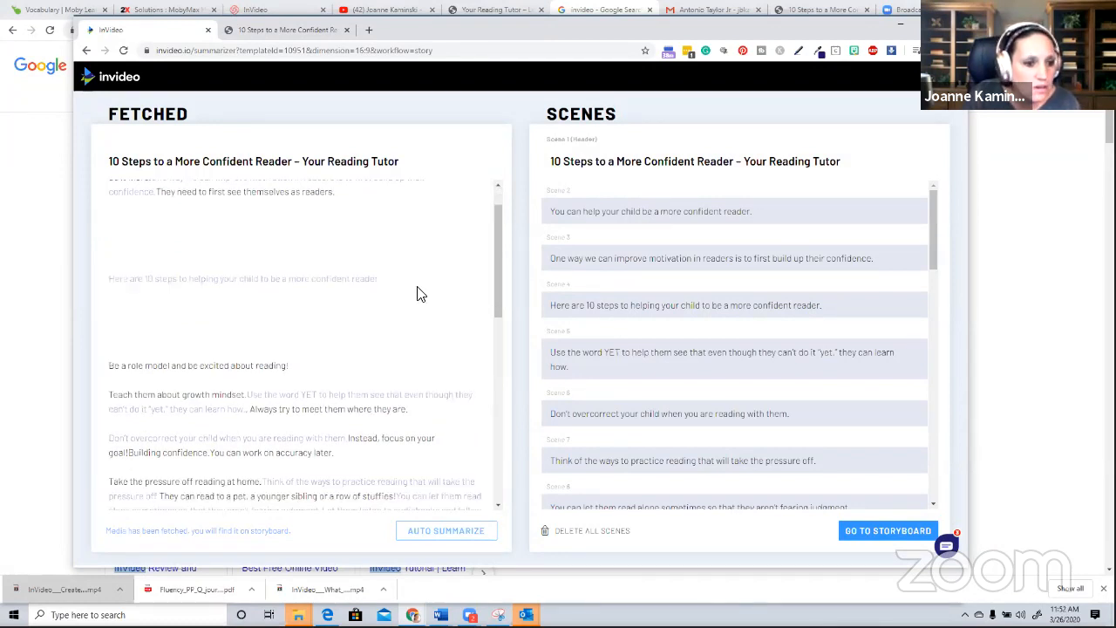
{"action": "scroll", "coordinate": [417, 294], "scroll_direction": "down", "scroll_amount": 1}
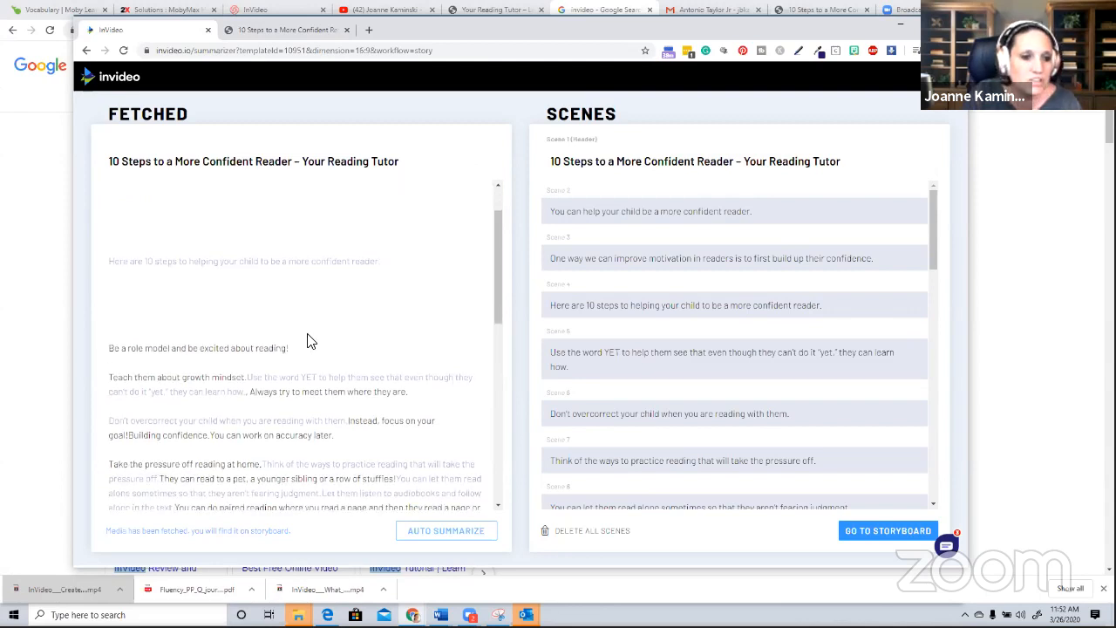
Add the fetched sentence "Teach them about growth mindset." as a scene and review the scene list from start to end
{"action": "left_click", "coordinate": [247, 378]}
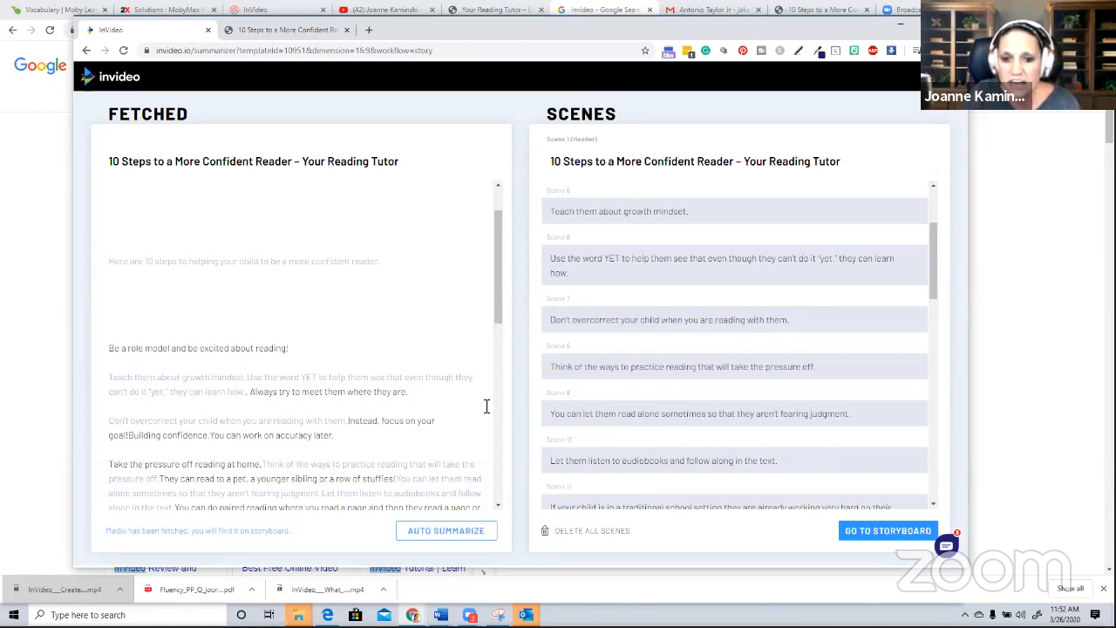
{"action": "scroll", "coordinate": [665, 428], "scroll_direction": "down", "scroll_amount": 5}
{"action": "scroll", "coordinate": [709, 341], "scroll_direction": "down", "scroll_amount": 5}
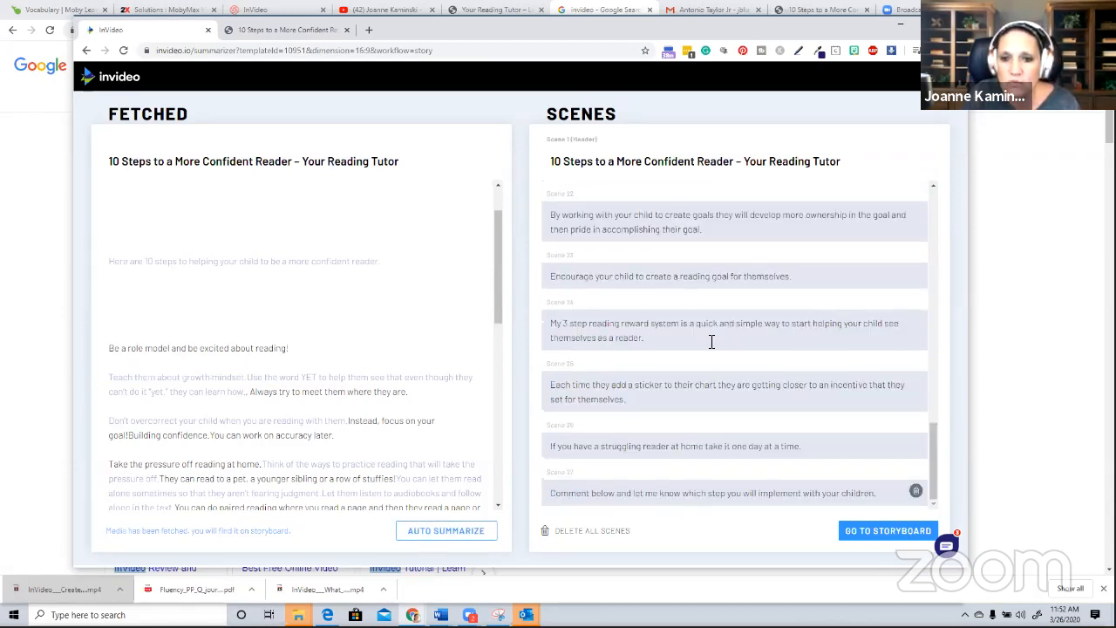
{"action": "scroll", "coordinate": [707, 340], "scroll_direction": "up", "scroll_amount": 10}
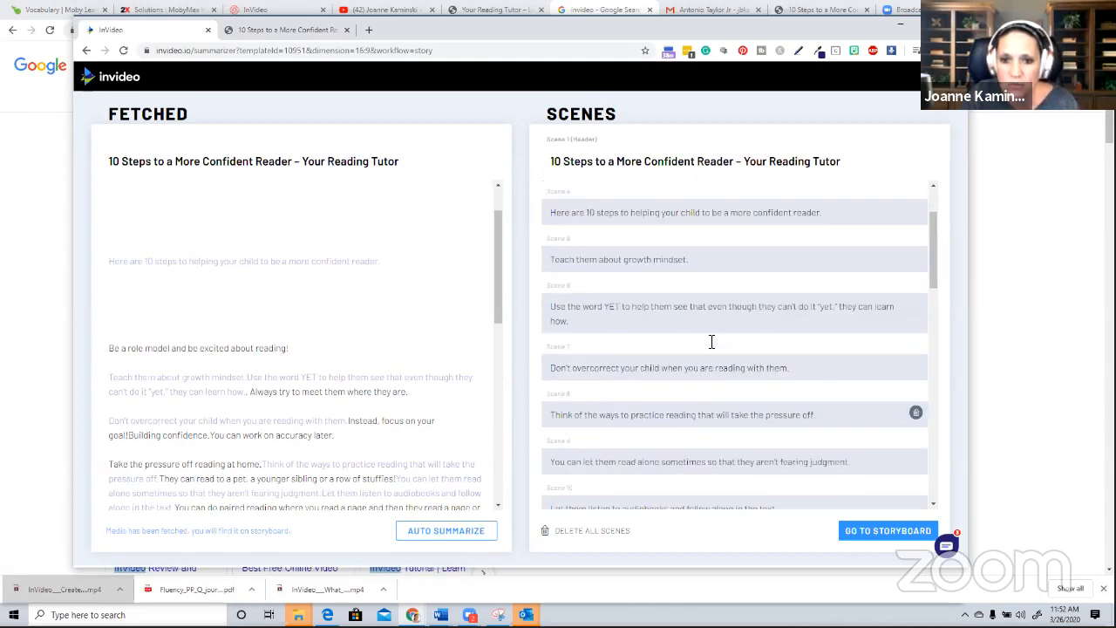
{"action": "scroll", "coordinate": [708, 346], "scroll_direction": "up", "scroll_amount": 2}
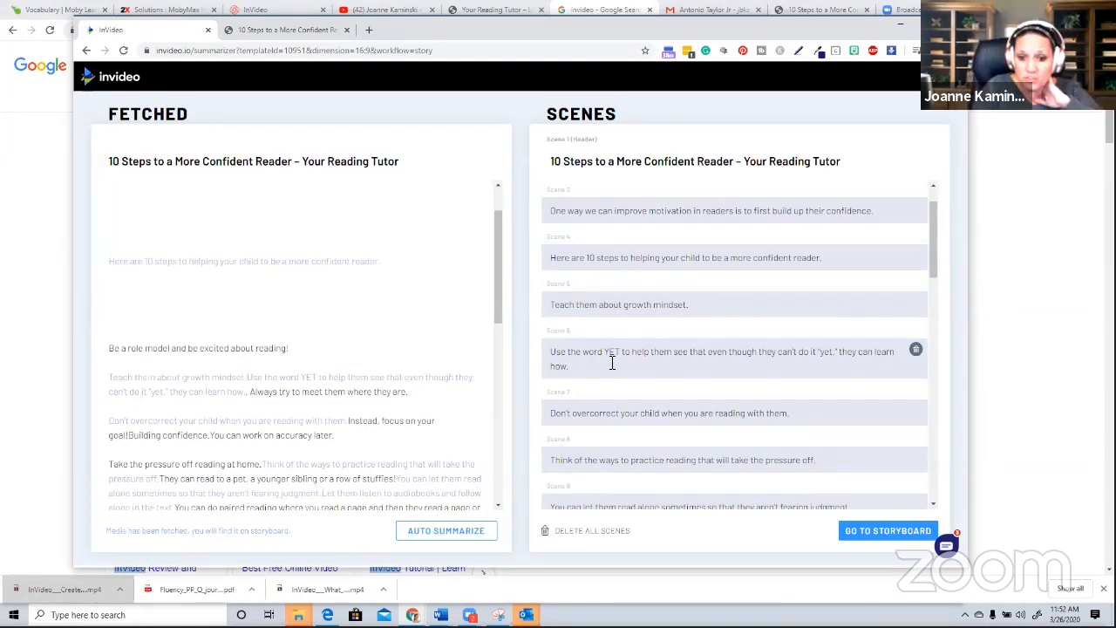
{"action": "scroll", "coordinate": [619, 362], "scroll_direction": "down", "scroll_amount": 10}
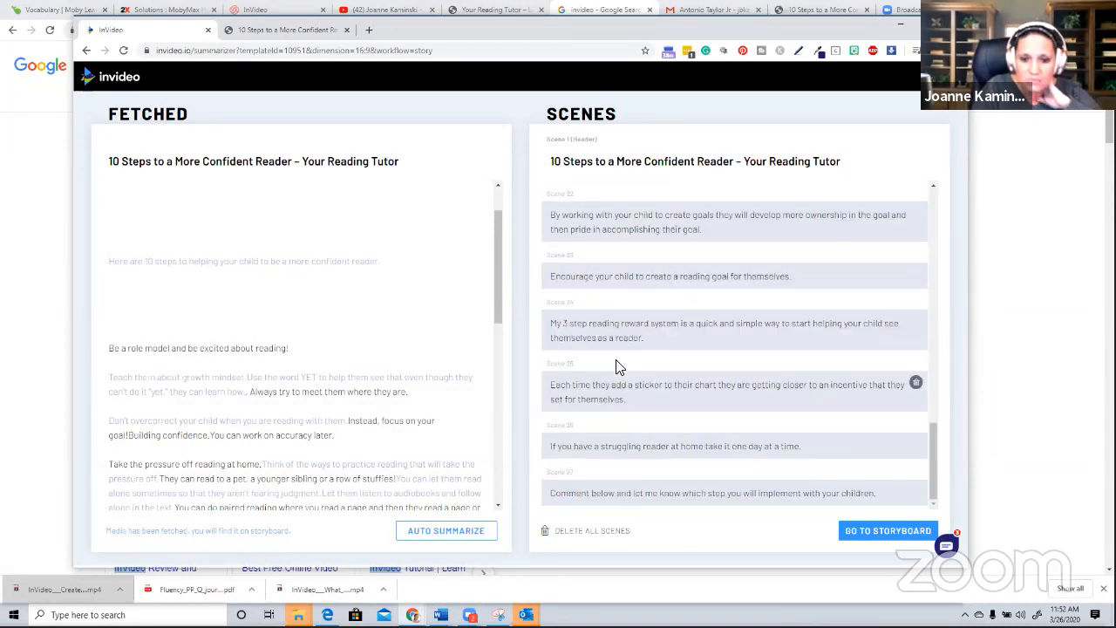
{"action": "scroll", "coordinate": [619, 363], "scroll_direction": "up", "scroll_amount": 4}
{"action": "scroll", "coordinate": [615, 366], "scroll_direction": "up", "scroll_amount": 4}
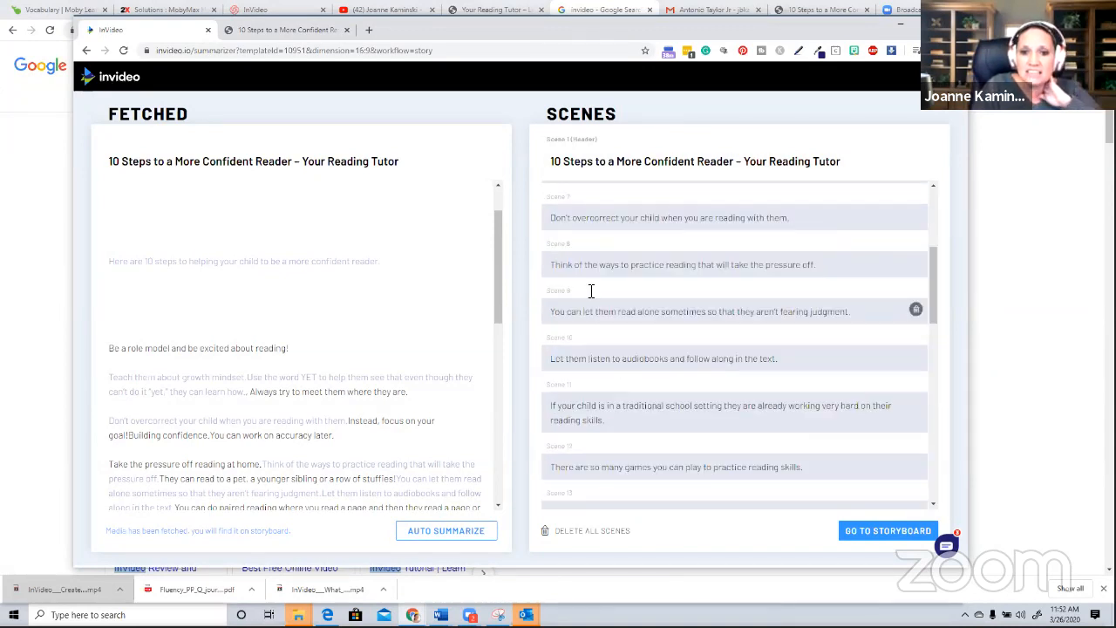
{"action": "scroll", "coordinate": [607, 297], "scroll_direction": "up", "scroll_amount": 1}
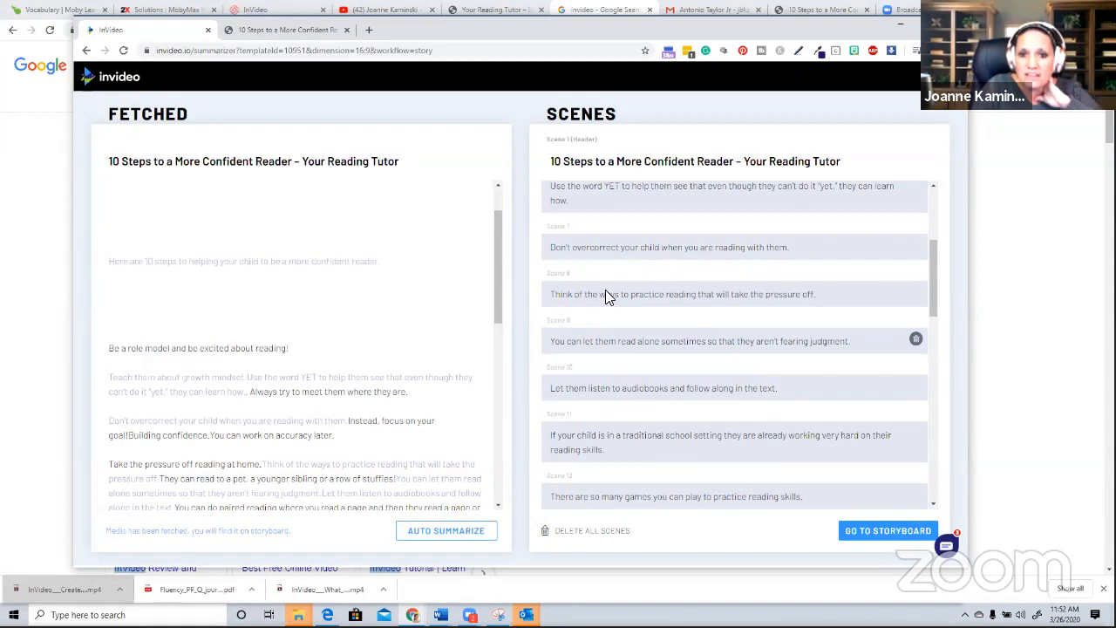
{"action": "scroll", "coordinate": [608, 296], "scroll_direction": "up", "scroll_amount": 1}
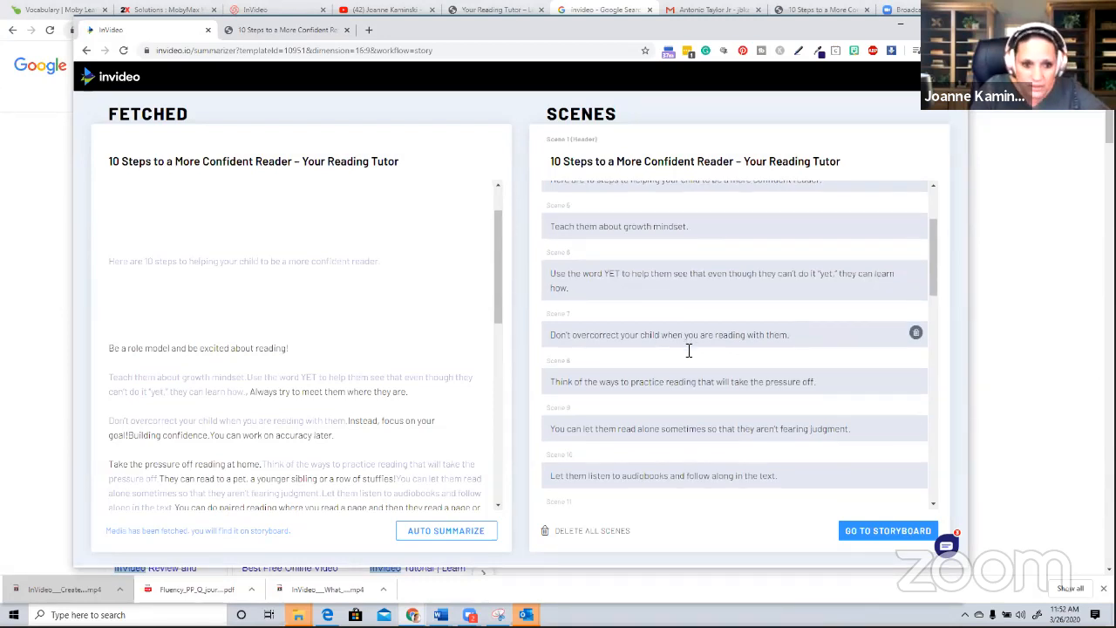
Delete the scene "If your child is in a traditional school setting they are already working very hard on their reading skills."
{"action": "scroll", "coordinate": [623, 371], "scroll_direction": "down", "scroll_amount": 1}
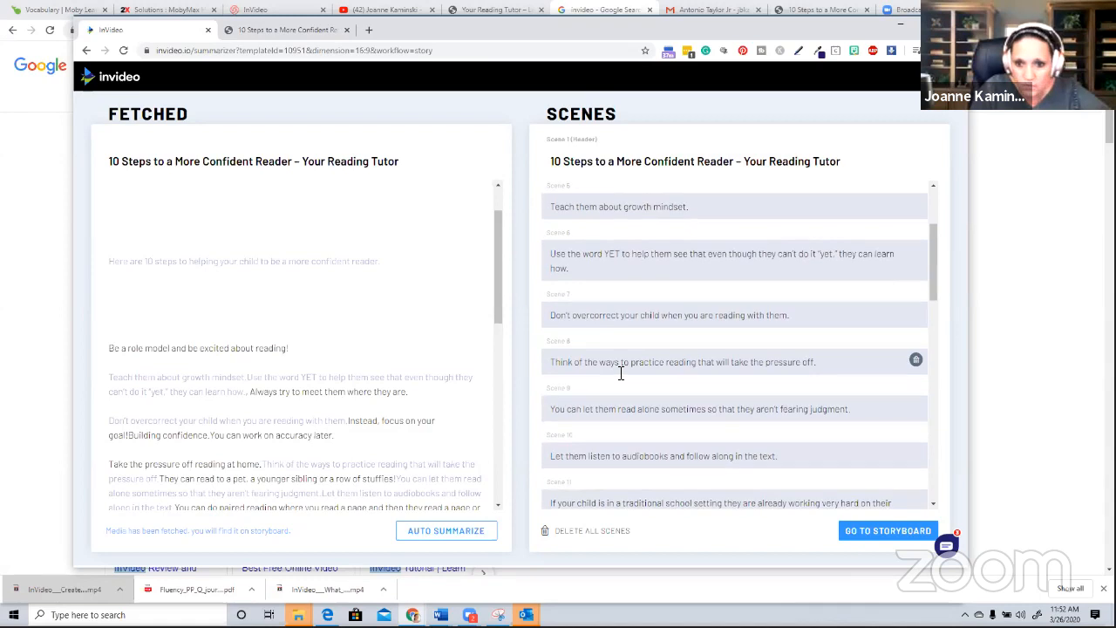
{"action": "scroll", "coordinate": [621, 373], "scroll_direction": "down", "scroll_amount": 1}
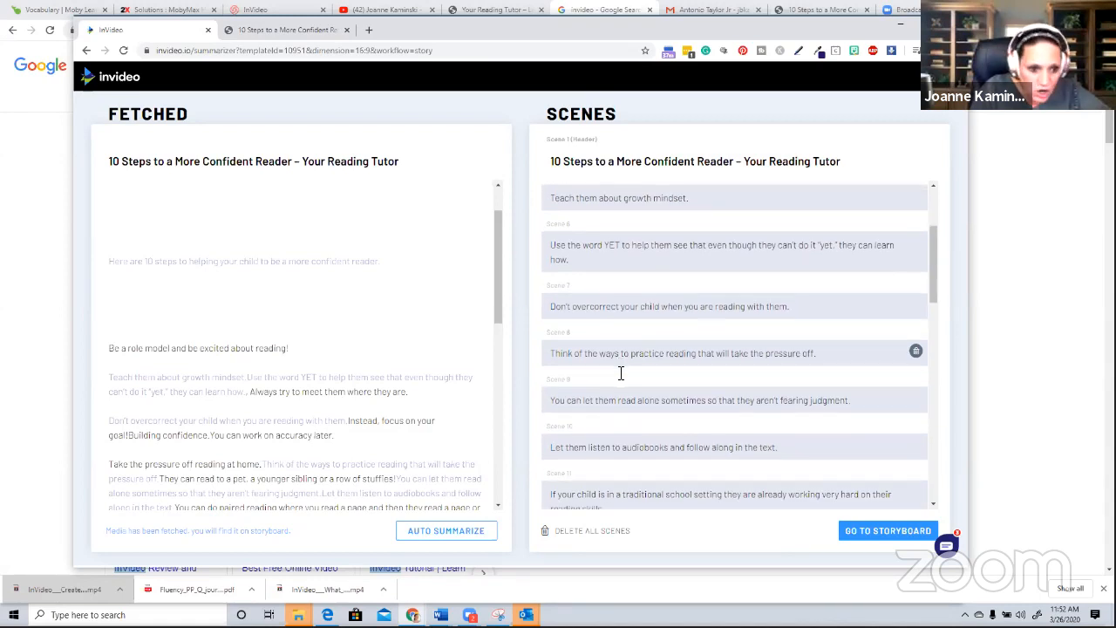
{"action": "scroll", "coordinate": [621, 373], "scroll_direction": "down", "scroll_amount": 1}
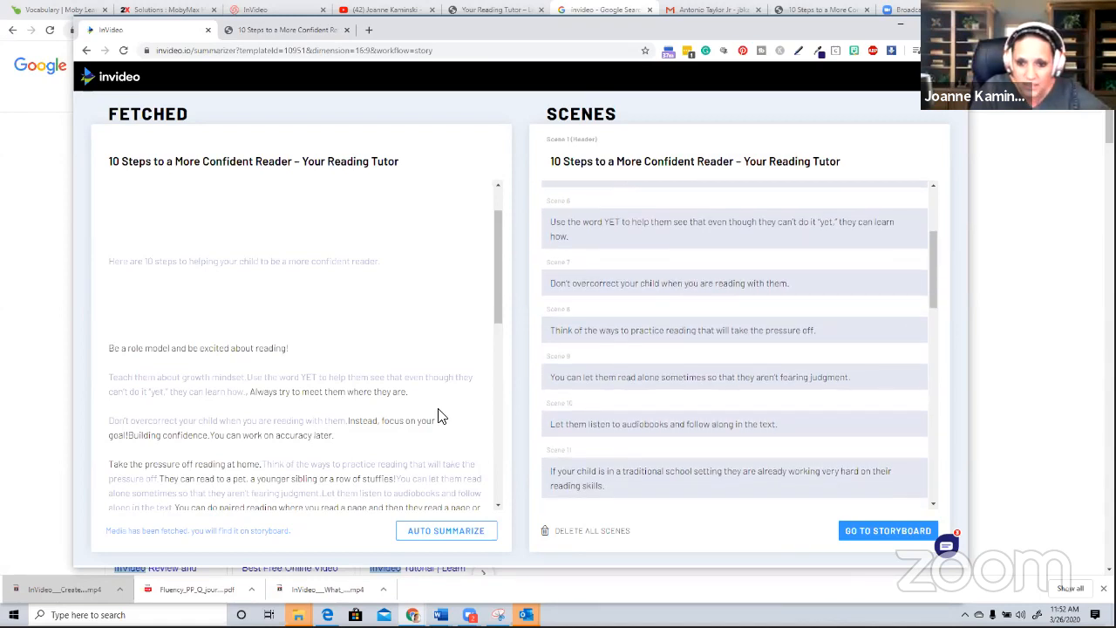
{"action": "scroll", "coordinate": [344, 440], "scroll_direction": "down", "scroll_amount": 1}
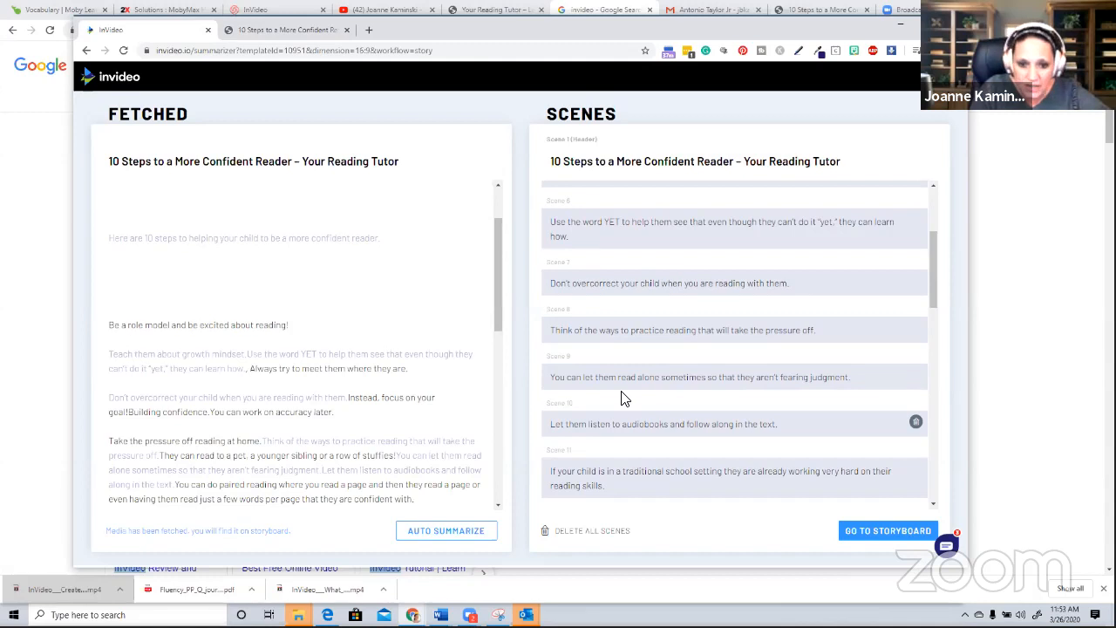
{"action": "scroll", "coordinate": [610, 399], "scroll_direction": "down", "scroll_amount": 1}
{"action": "scroll", "coordinate": [616, 406], "scroll_direction": "down", "scroll_amount": 1}
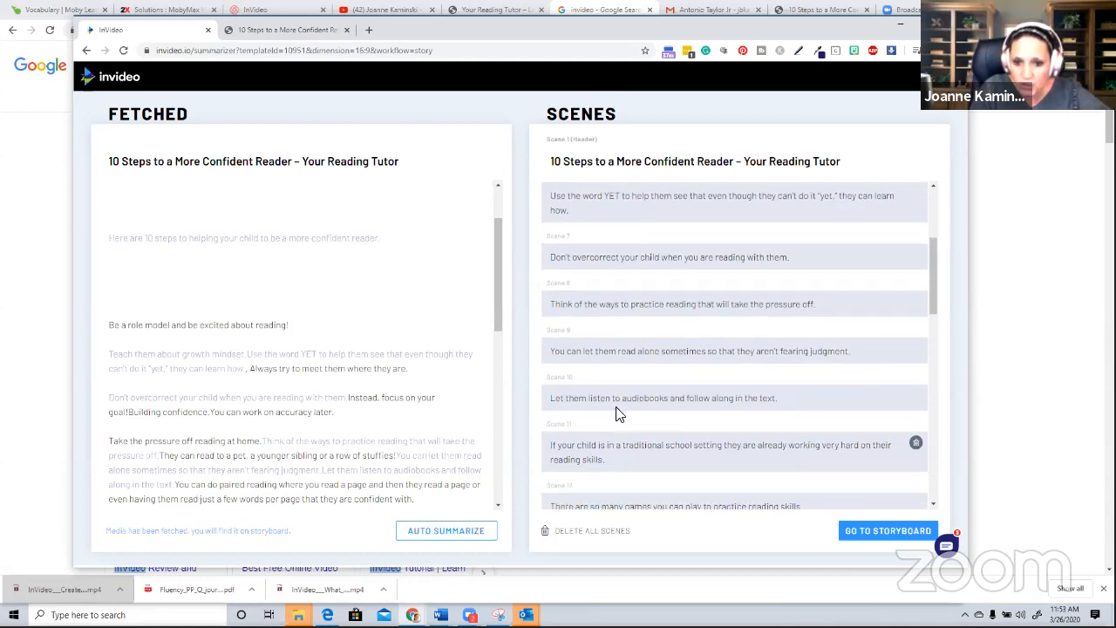
{"action": "scroll", "coordinate": [618, 413], "scroll_direction": "down", "scroll_amount": 2}
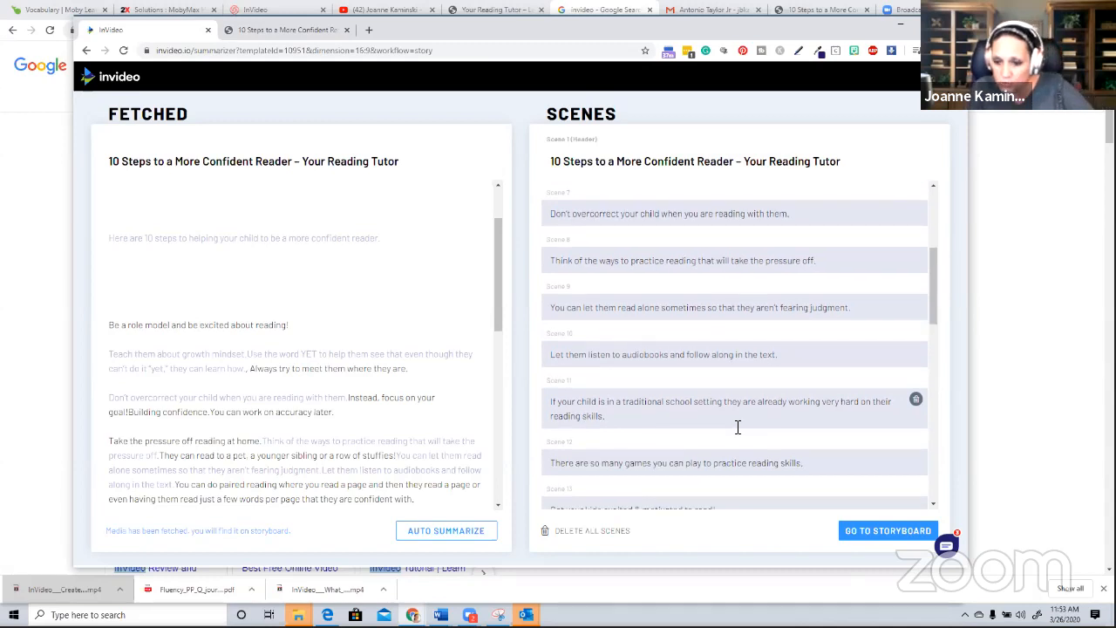
{"action": "left_click", "coordinate": [915, 399]}
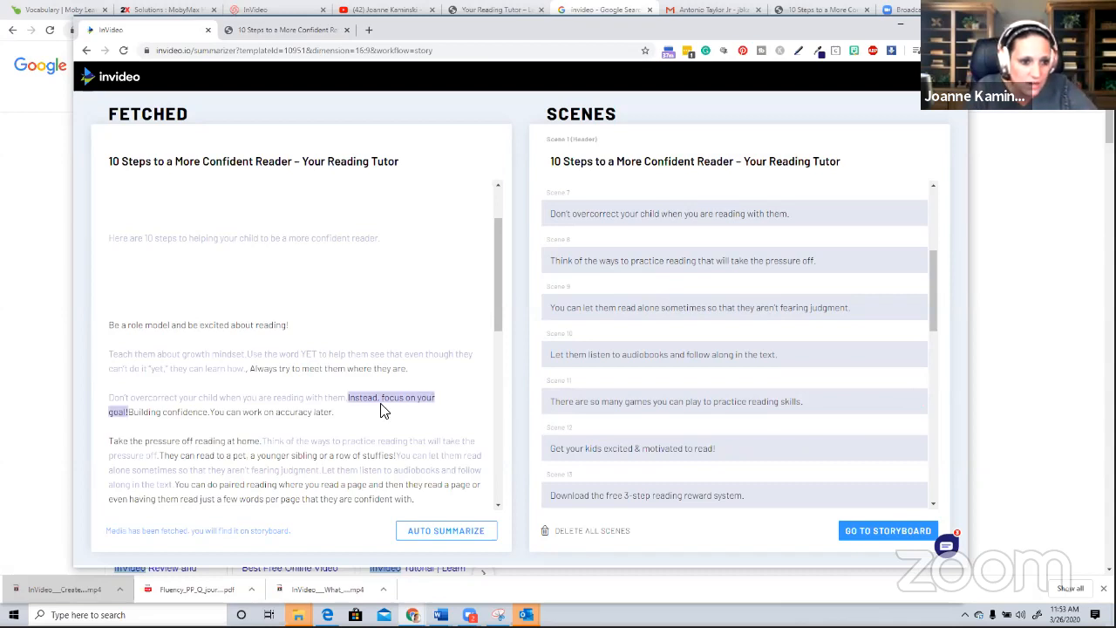
Add the fetched sentence "Play games and have fun!" as a scene and delete the scene about the many games for practicing reading skills
{"action": "scroll", "coordinate": [285, 368], "scroll_direction": "down", "scroll_amount": 1}
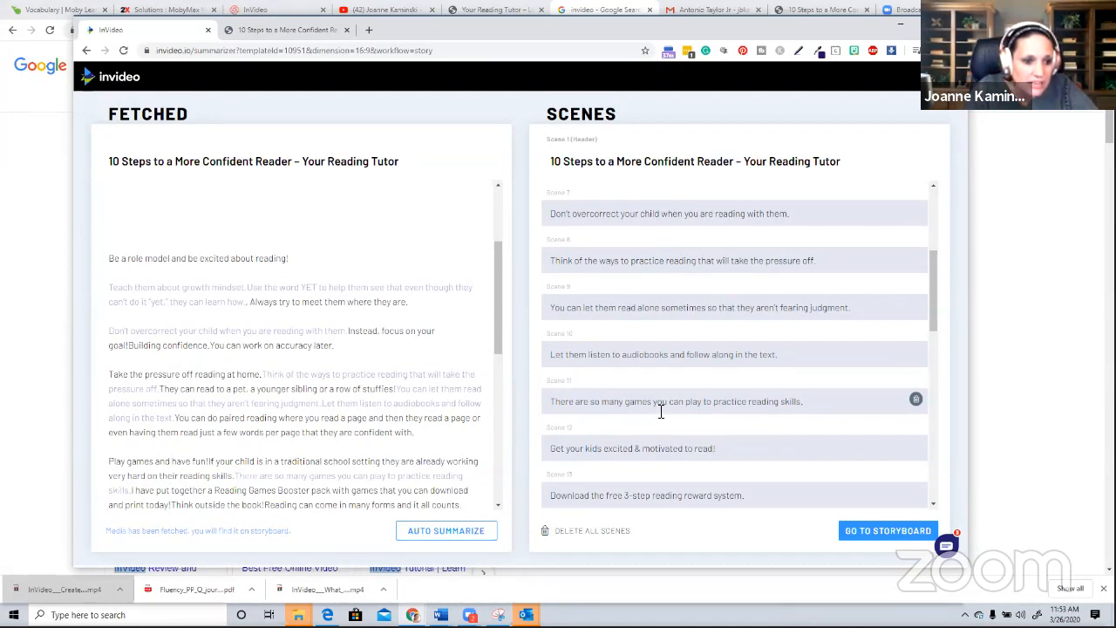
{"action": "left_click", "coordinate": [176, 461]}
{"action": "scroll", "coordinate": [563, 419], "scroll_direction": "down", "scroll_amount": 3}
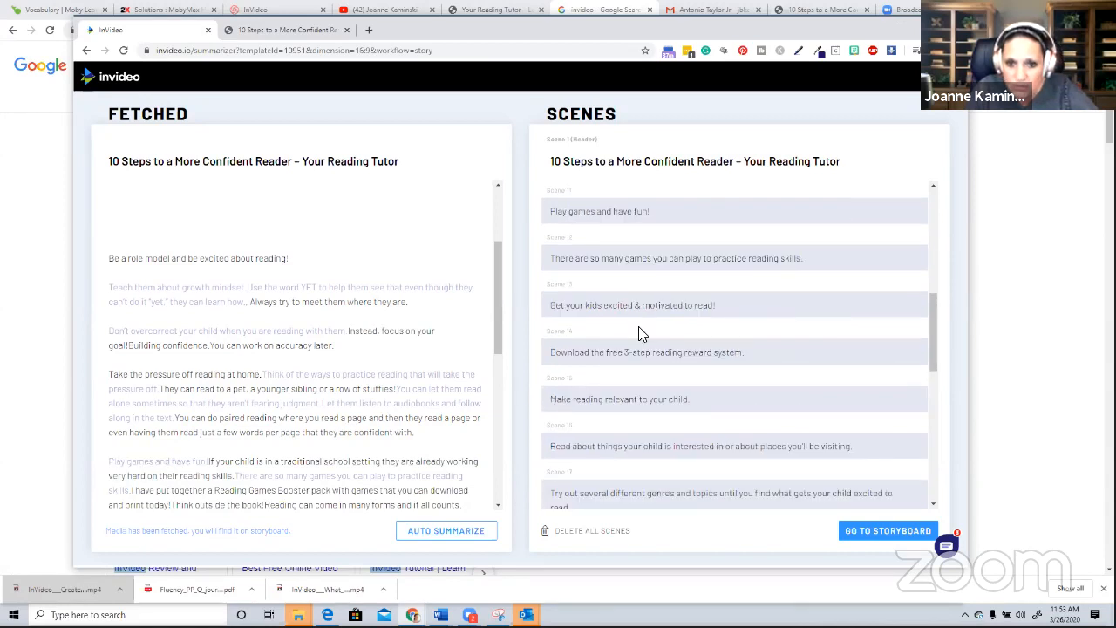
{"action": "mouse_move", "coordinate": [757, 264]}
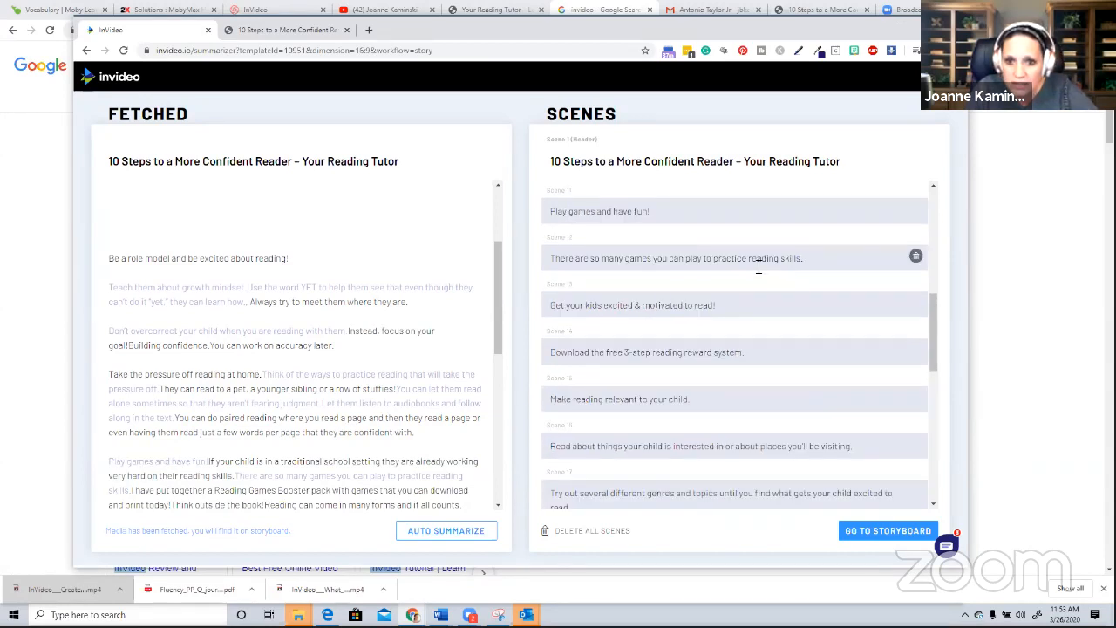
{"action": "left_click", "coordinate": [915, 255]}
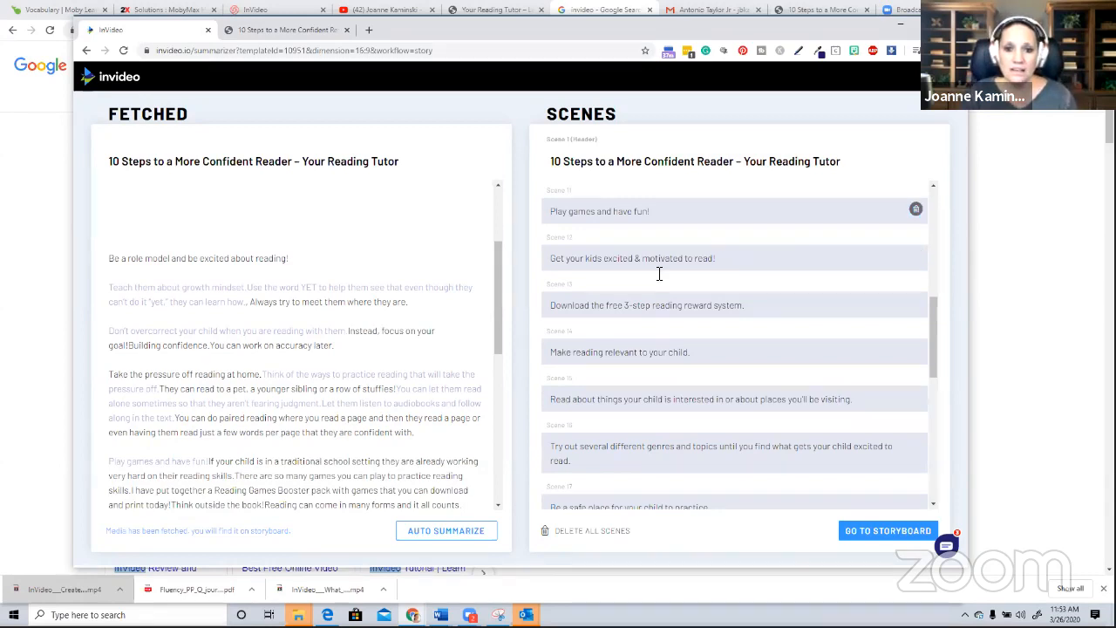
{"action": "mouse_move", "coordinate": [659, 276]}
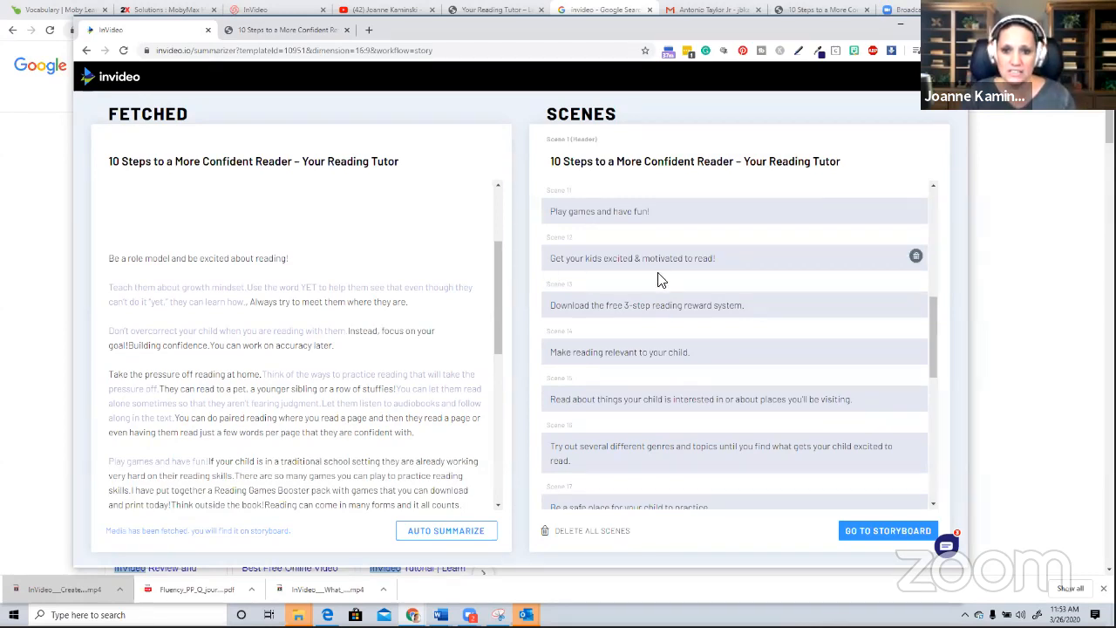
Reword the end of the scene about trying out several genres and topics so it finishes with "what gets your child likes."
{"action": "scroll", "coordinate": [671, 267], "scroll_direction": "down", "scroll_amount": 1}
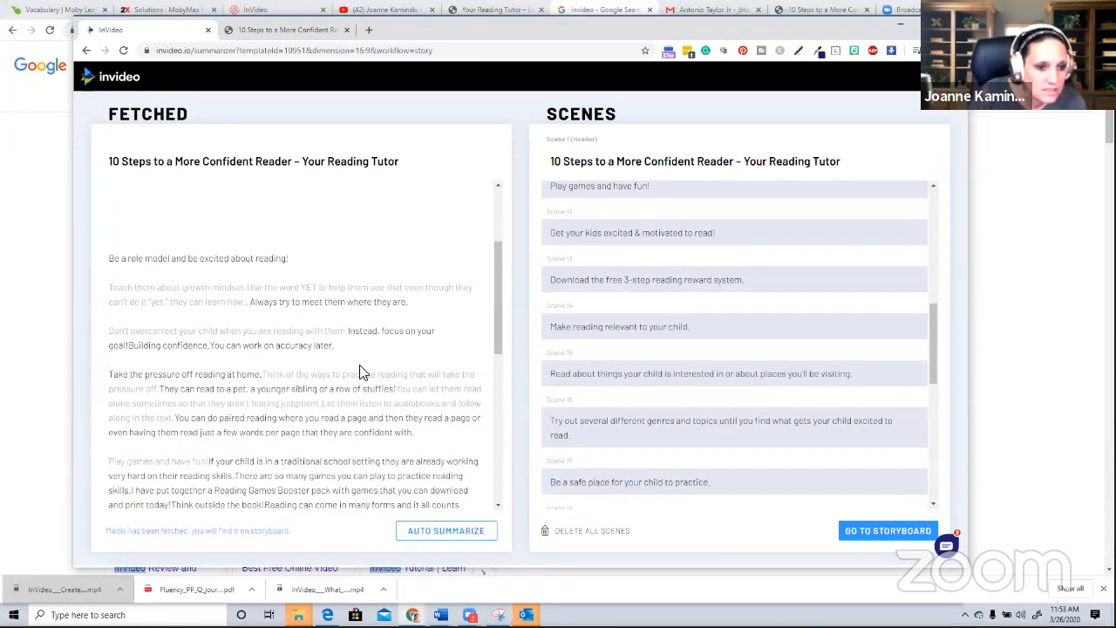
{"action": "scroll", "coordinate": [275, 419], "scroll_direction": "down", "scroll_amount": 3}
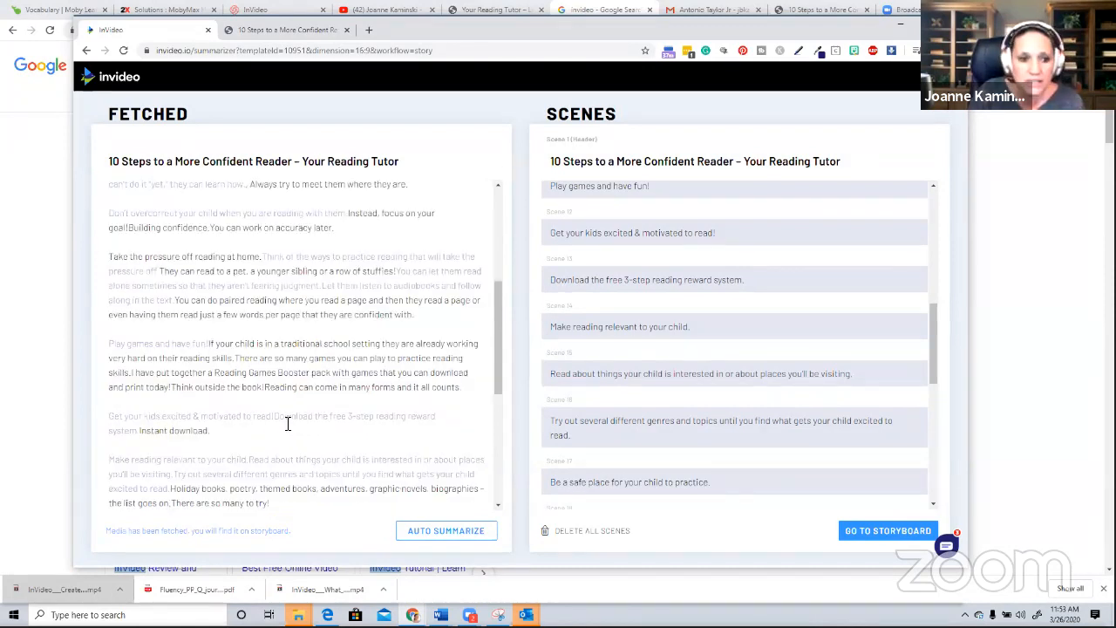
{"action": "scroll", "coordinate": [311, 423], "scroll_direction": "down", "scroll_amount": 1}
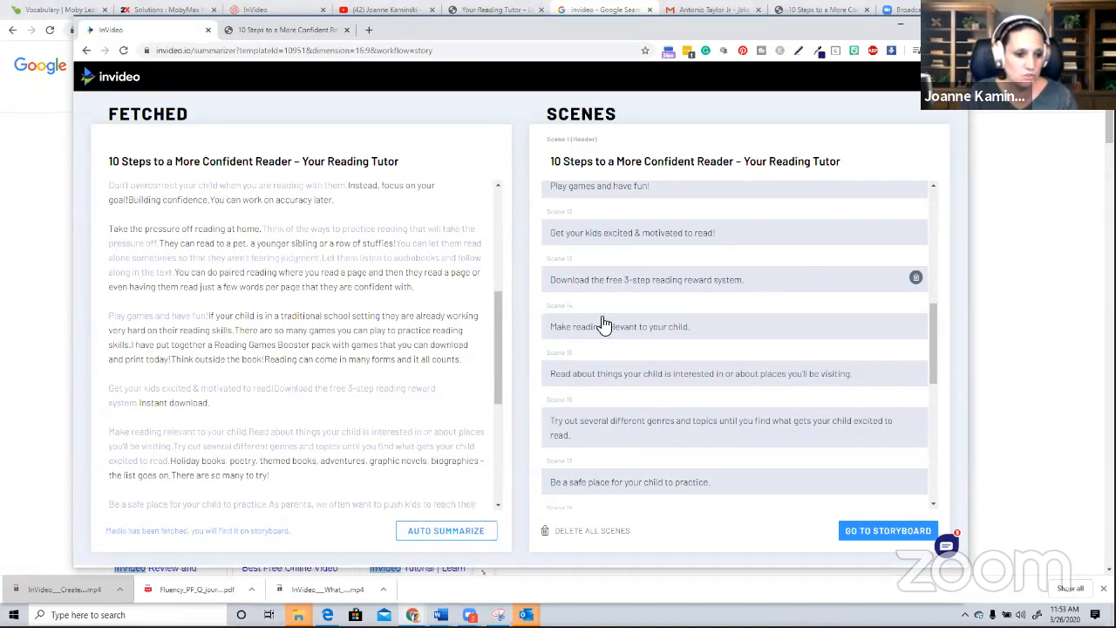
{"action": "scroll", "coordinate": [299, 397], "scroll_direction": "down", "scroll_amount": 1}
{"action": "scroll", "coordinate": [288, 431], "scroll_direction": "down", "scroll_amount": 1}
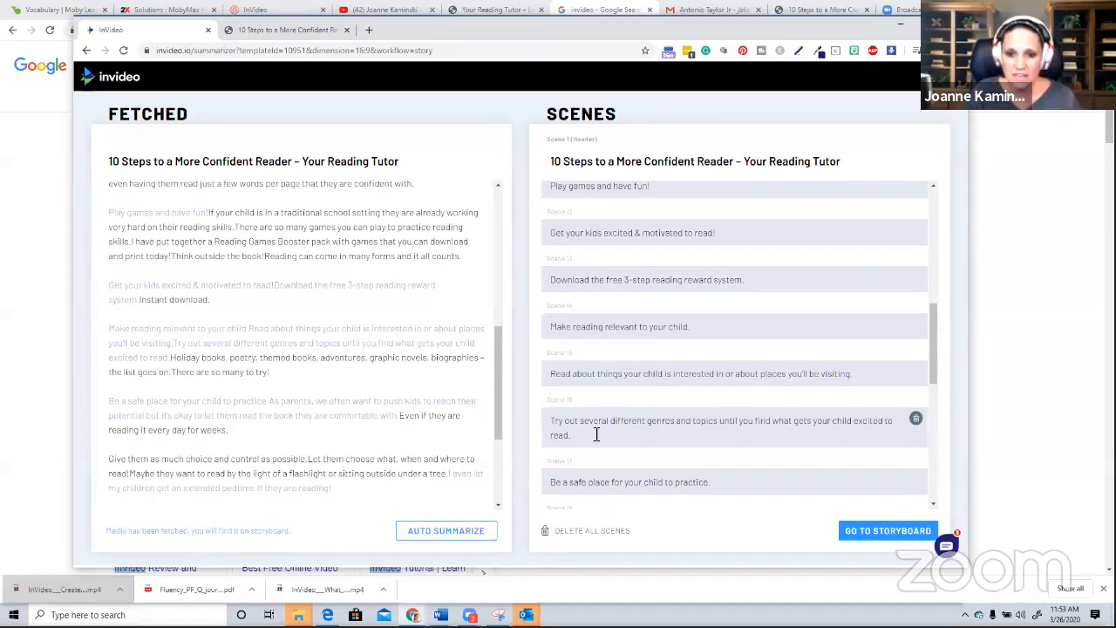
{"action": "scroll", "coordinate": [645, 423], "scroll_direction": "down", "scroll_amount": 1}
{"action": "scroll", "coordinate": [742, 417], "scroll_direction": "down", "scroll_amount": 1}
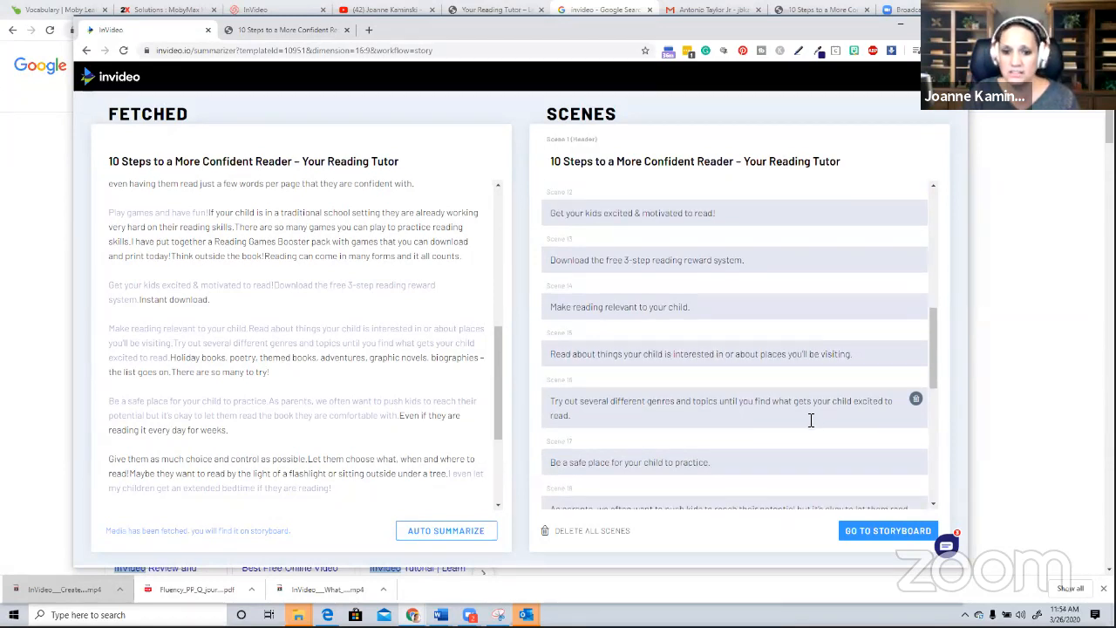
{"action": "scroll", "coordinate": [671, 416], "scroll_direction": "down", "scroll_amount": 1}
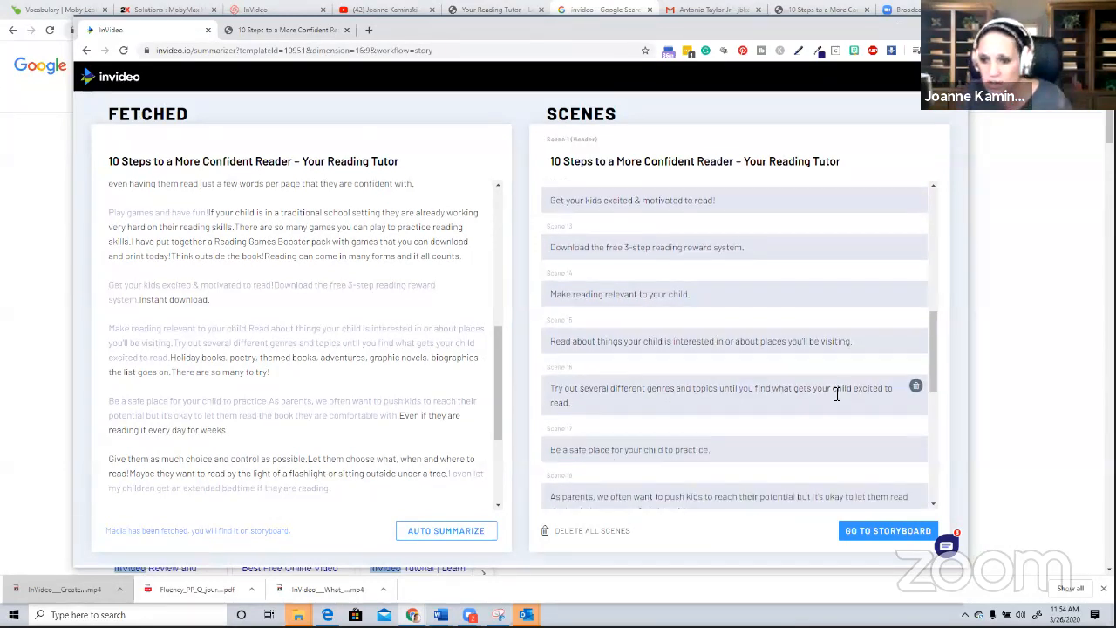
{"action": "left_click_drag", "start_coordinate": [856, 392], "coordinate": [859, 401]}
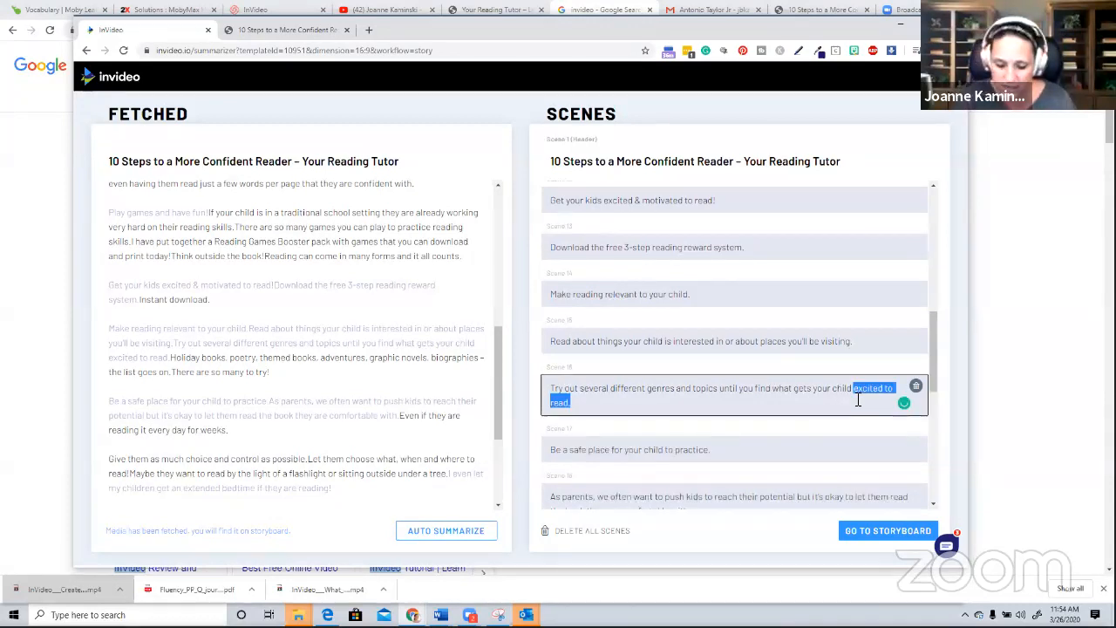
{"action": "key", "text": "BackSpace"}
{"action": "type", "text": "likes"}
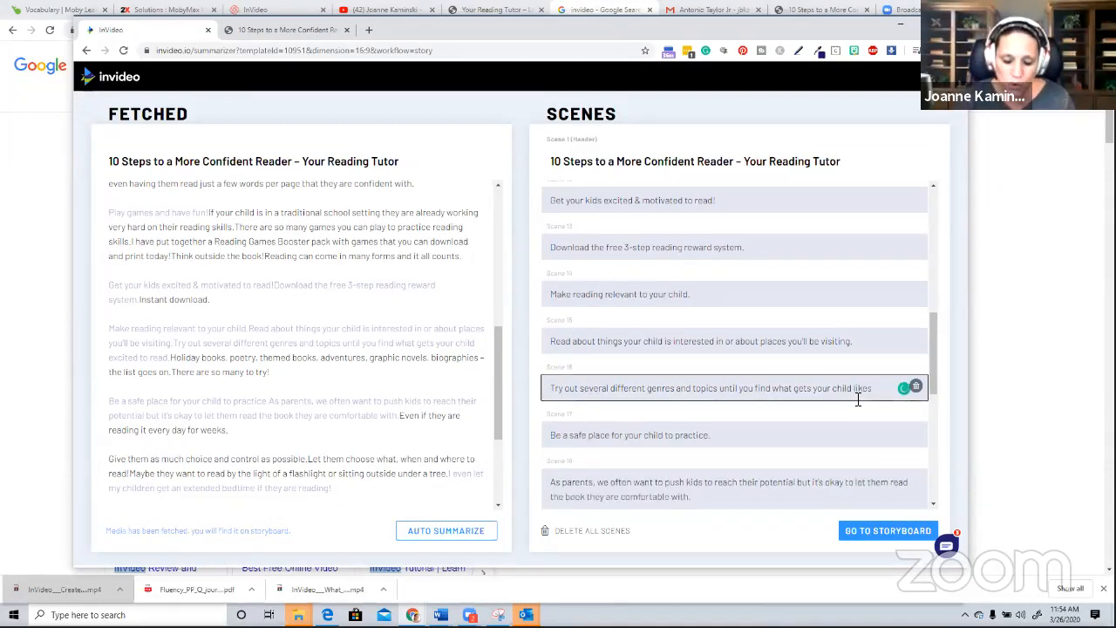
{"action": "type", "text": "."}
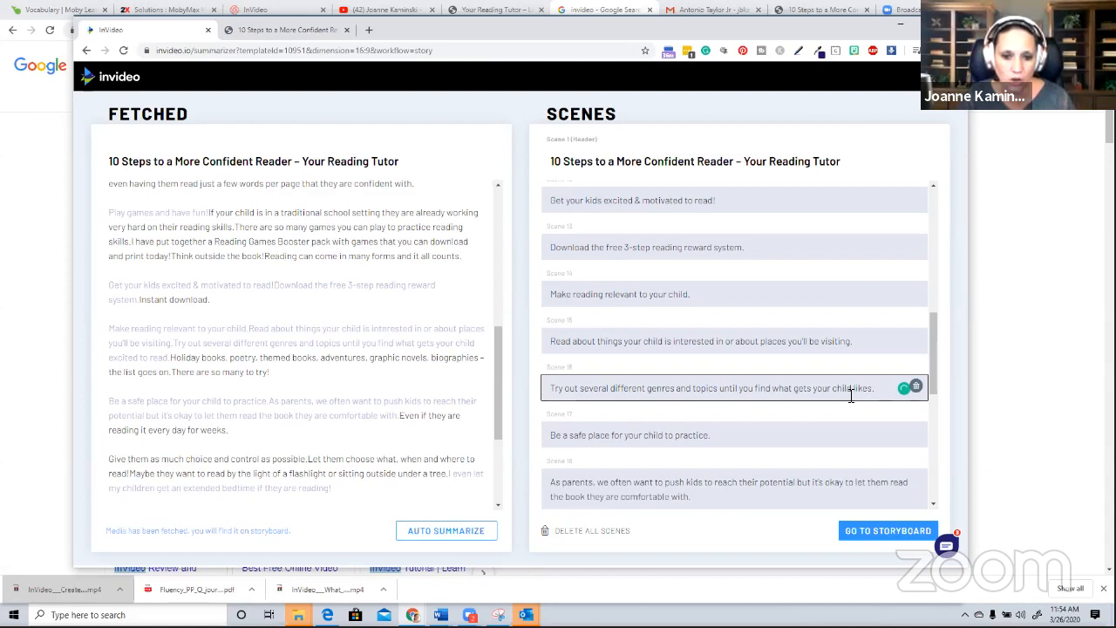
Delete the scene "Be a safe place for your child to practice." and compare the remaining fetched tips with the scene list
{"action": "scroll", "coordinate": [635, 322], "scroll_direction": "down", "scroll_amount": 2}
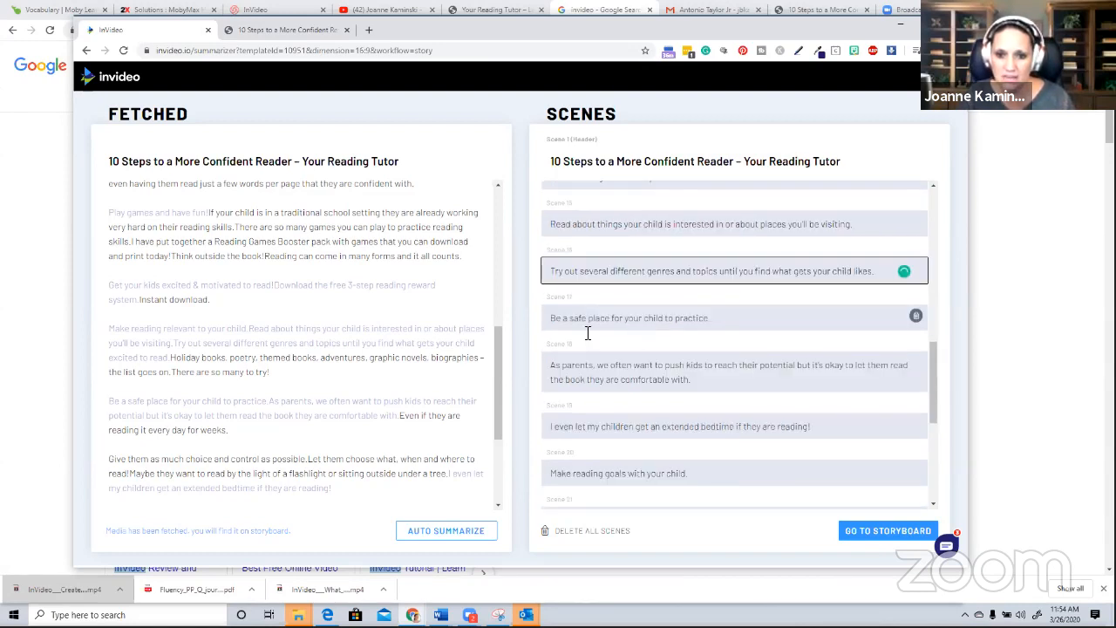
{"action": "left_click", "coordinate": [916, 319]}
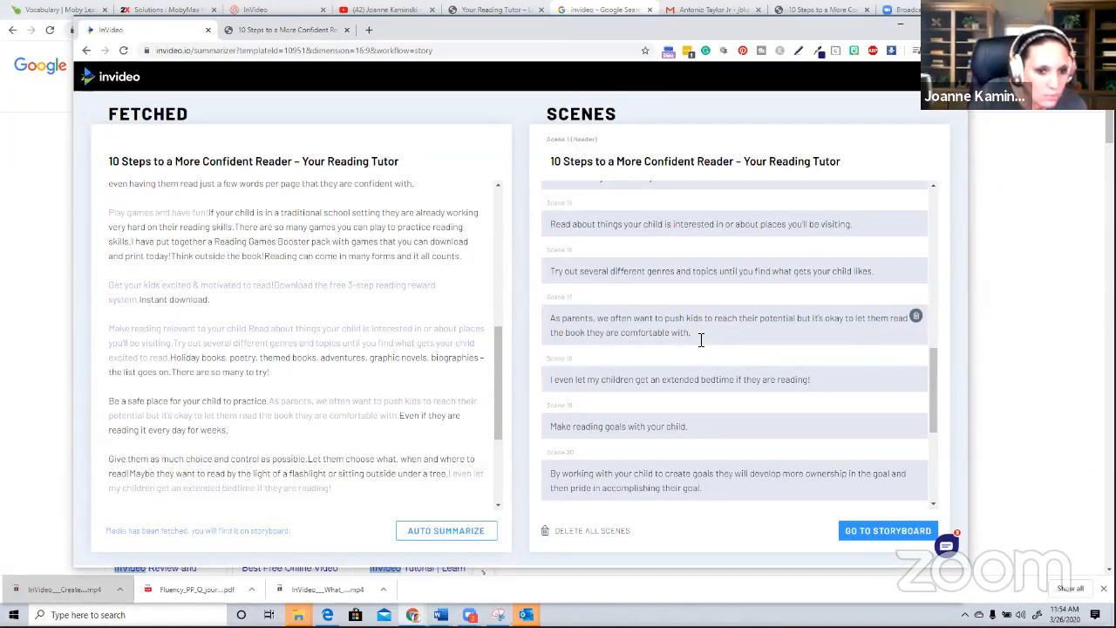
{"action": "scroll", "coordinate": [373, 406], "scroll_direction": "down", "scroll_amount": 1}
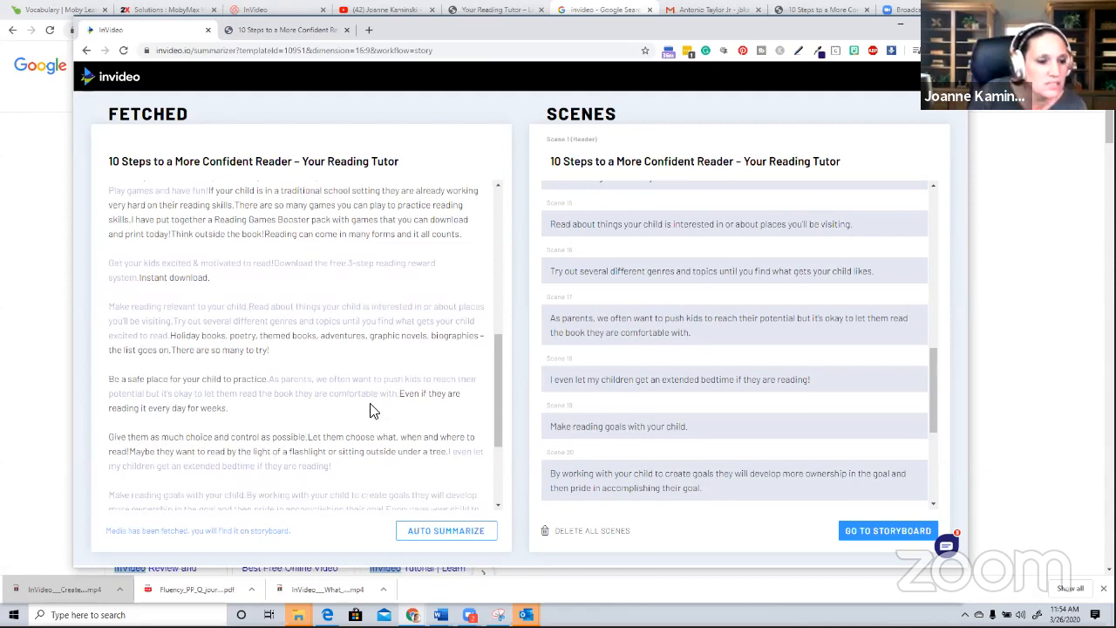
{"action": "scroll", "coordinate": [287, 315], "scroll_direction": "down", "scroll_amount": 2}
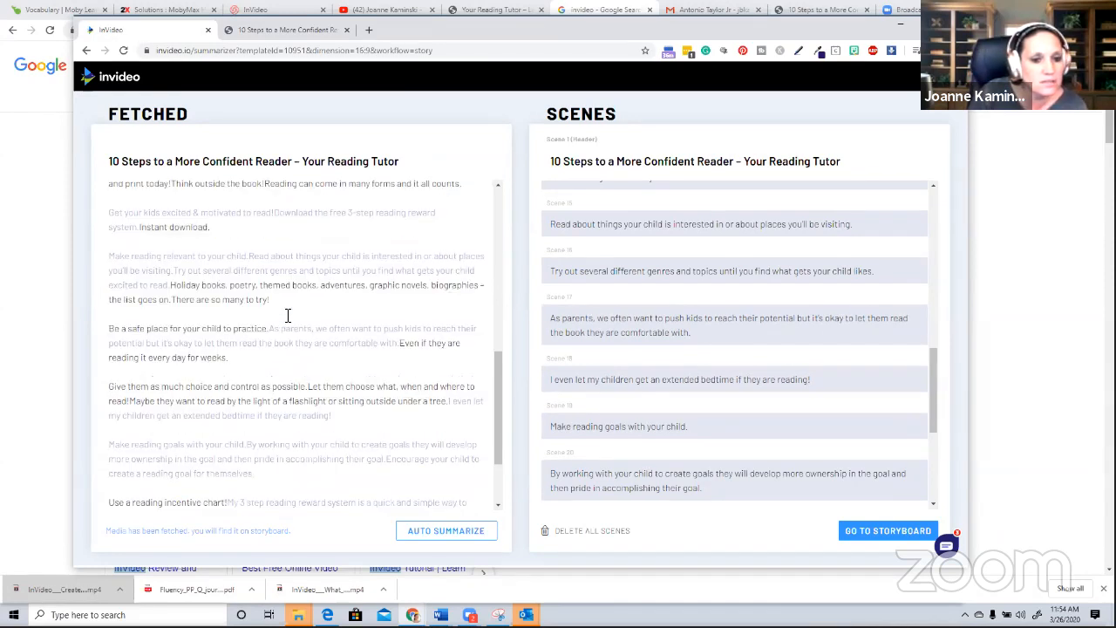
{"action": "scroll", "coordinate": [283, 312], "scroll_direction": "down", "scroll_amount": 4}
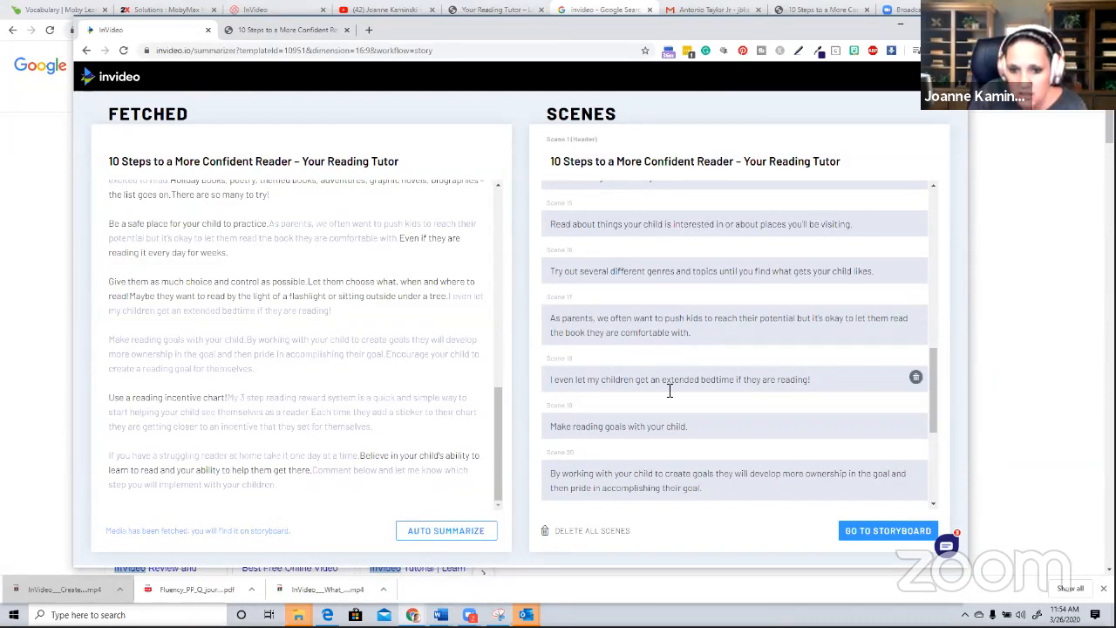
{"action": "scroll", "coordinate": [670, 391], "scroll_direction": "down", "scroll_amount": 1}
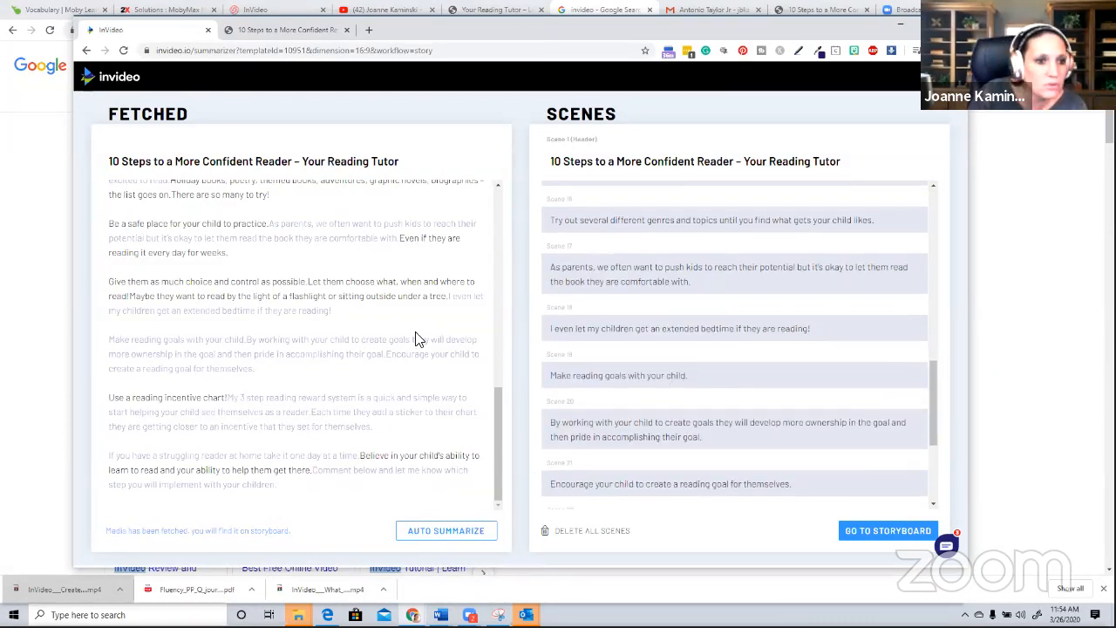
Delete the scenes about letting the children have an extended bedtime and about parents pushing kids to reach their potential
{"action": "scroll", "coordinate": [419, 339], "scroll_direction": "up", "scroll_amount": 1}
{"action": "scroll", "coordinate": [410, 339], "scroll_direction": "down", "scroll_amount": 1}
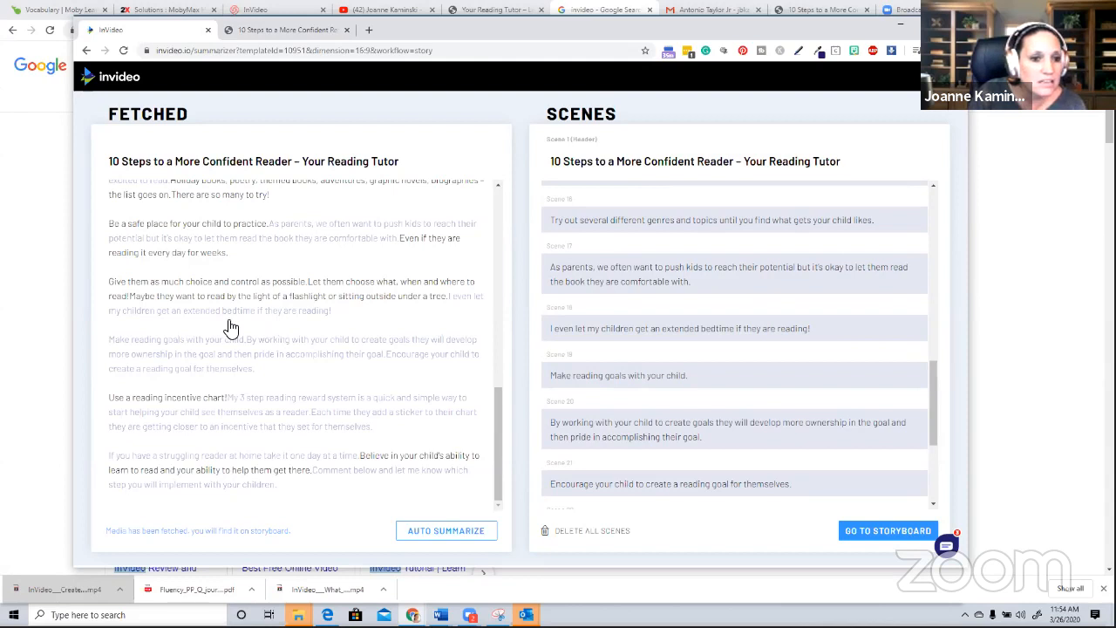
{"action": "scroll", "coordinate": [231, 327], "scroll_direction": "up", "scroll_amount": 1}
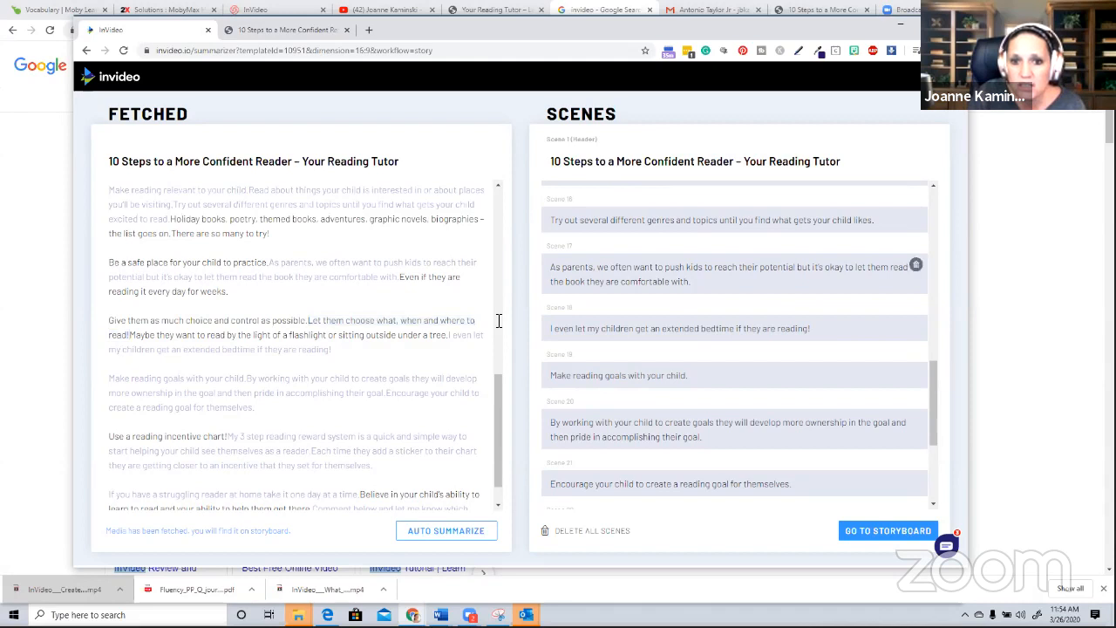
{"action": "scroll", "coordinate": [597, 260], "scroll_direction": "up", "scroll_amount": 2}
{"action": "scroll", "coordinate": [605, 331], "scroll_direction": "down", "scroll_amount": 1}
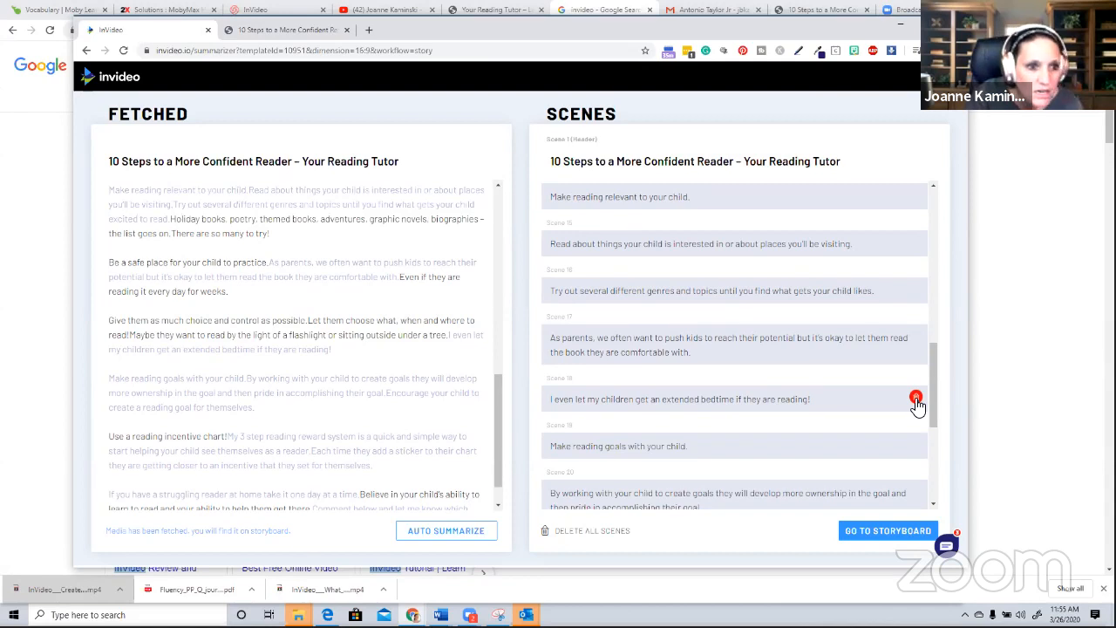
{"action": "left_click", "coordinate": [916, 399]}
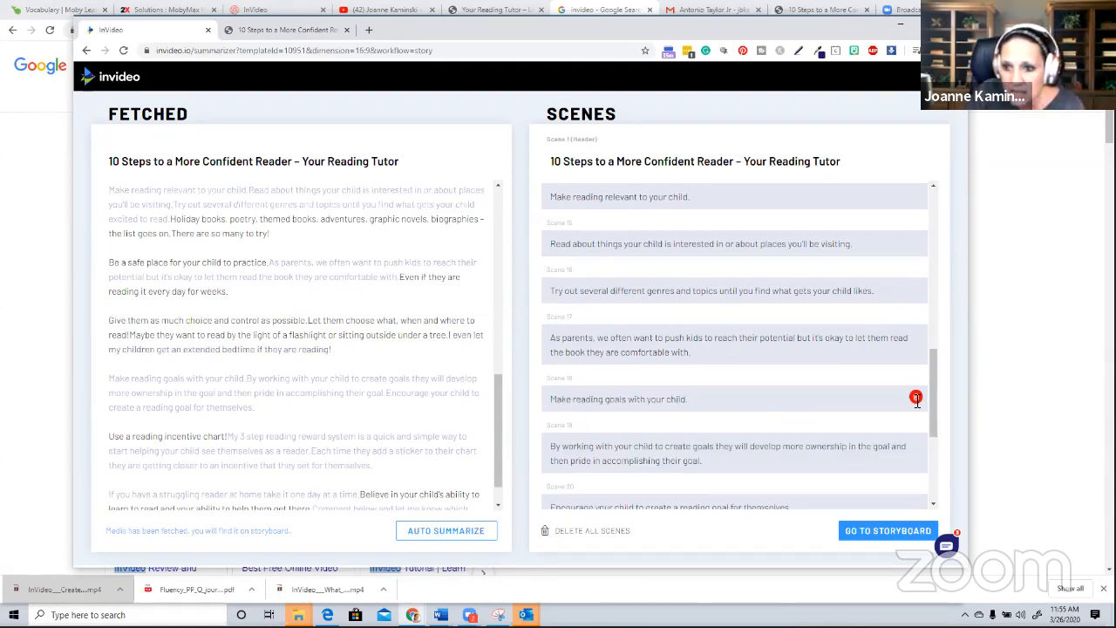
{"action": "left_click", "coordinate": [916, 336]}
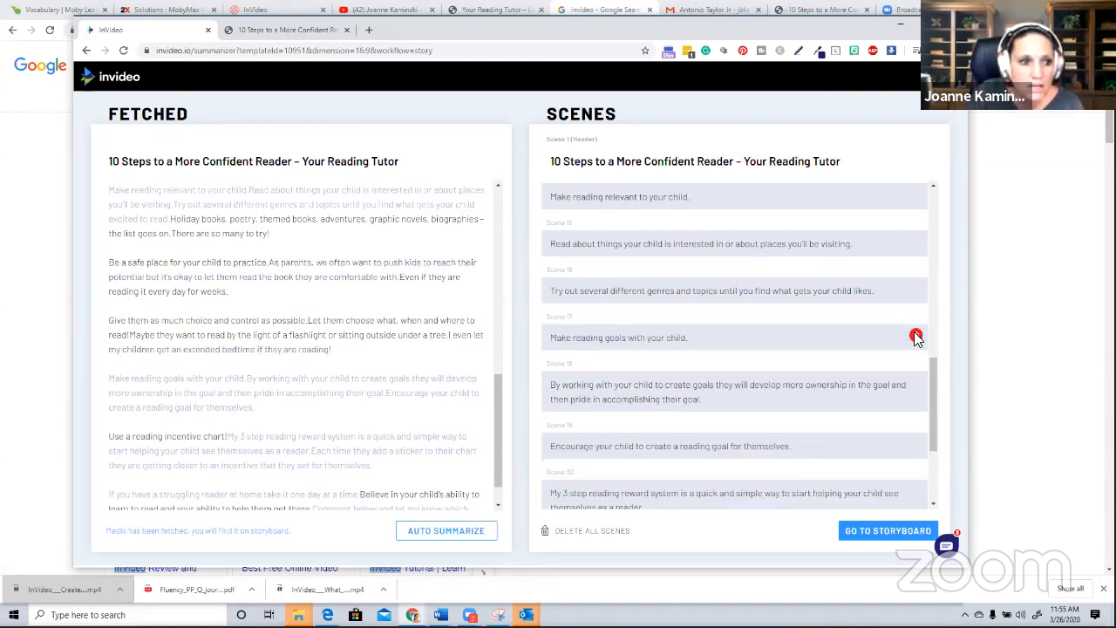
Add the fetched sentence "Give them as much choice and control as possible." as a scene and delete the scene about developing ownership through goals
{"action": "triple_click", "coordinate": [175, 320]}
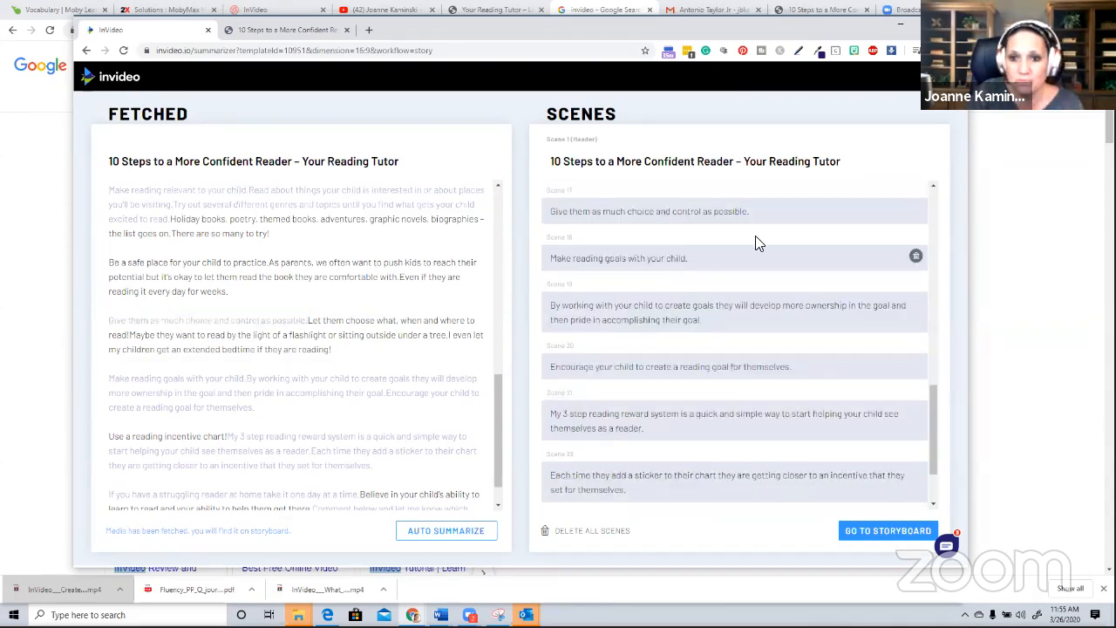
{"action": "scroll", "coordinate": [575, 266], "scroll_direction": "up", "scroll_amount": 1}
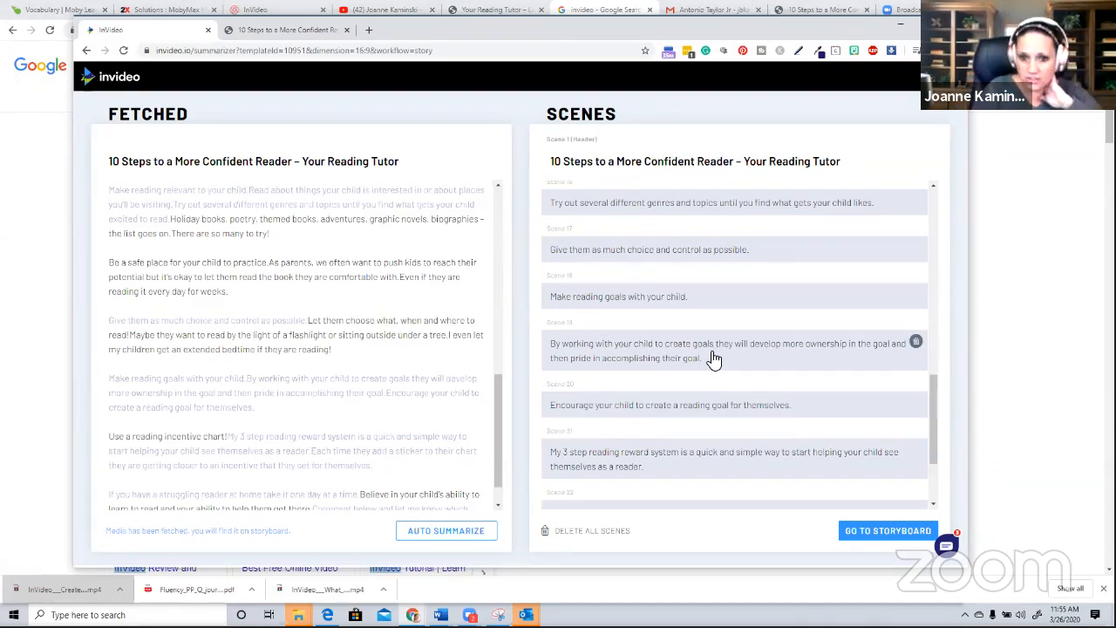
{"action": "left_click", "coordinate": [916, 344]}
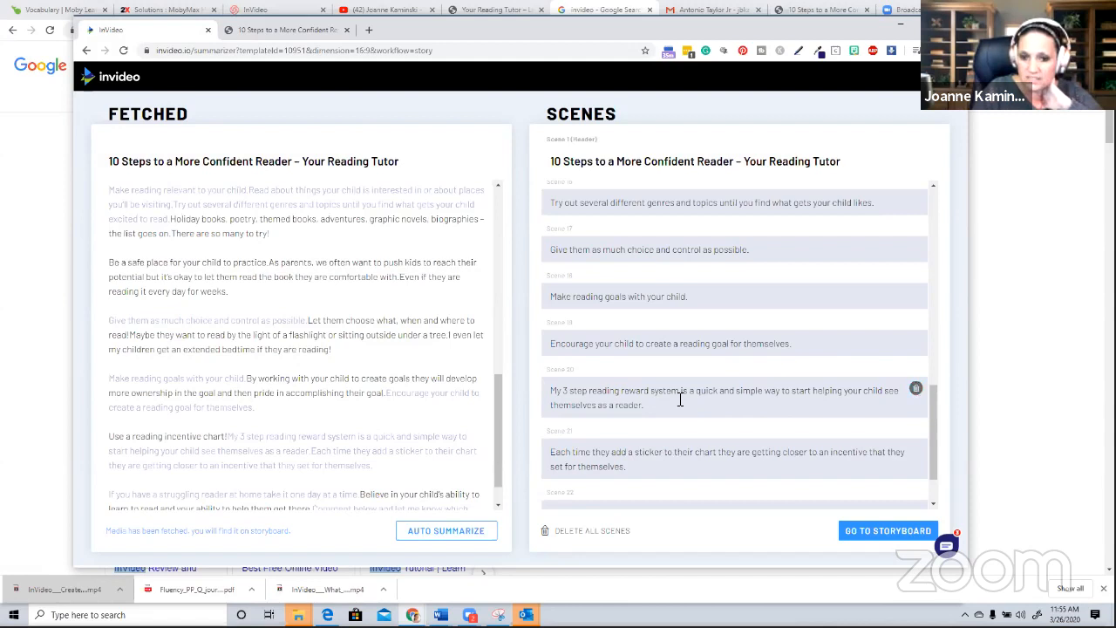
Check the closing scenes against the fetched text and add the fetched sentence "Use a reading incentive chart!" as a scene
{"action": "scroll", "coordinate": [680, 400], "scroll_direction": "down", "scroll_amount": 1}
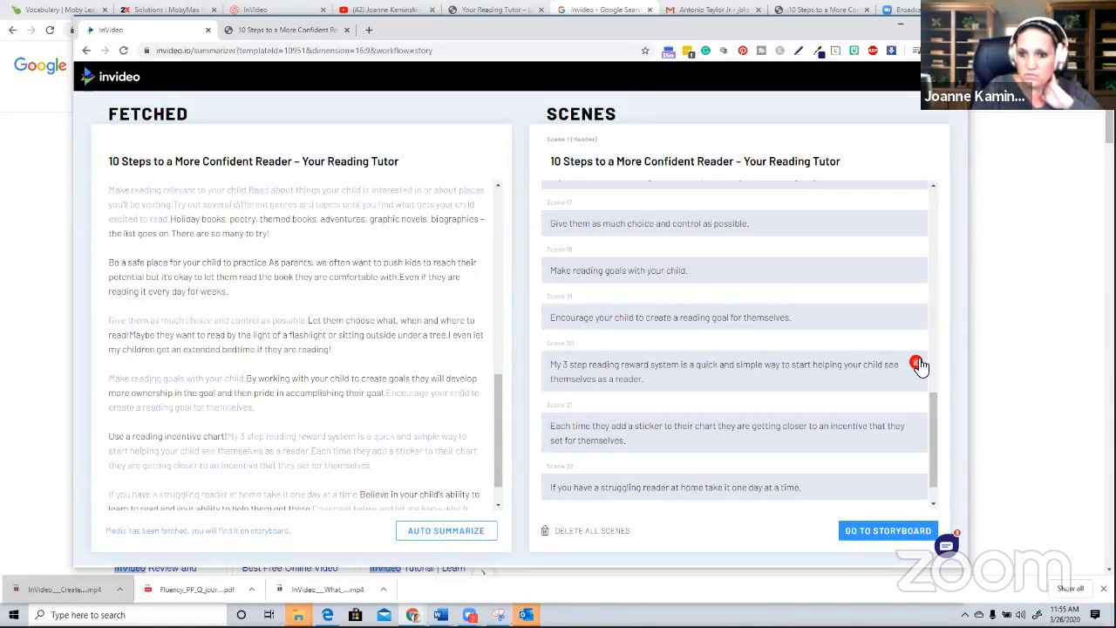
{"action": "scroll", "coordinate": [653, 403], "scroll_direction": "down", "scroll_amount": 1}
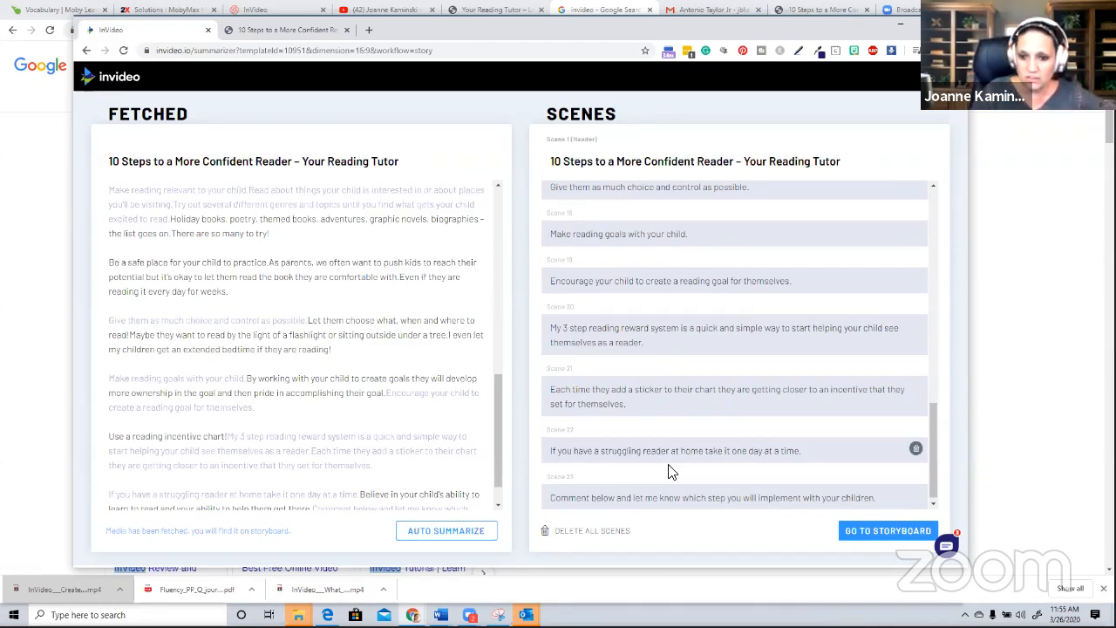
{"action": "scroll", "coordinate": [667, 472], "scroll_direction": "down", "scroll_amount": 1}
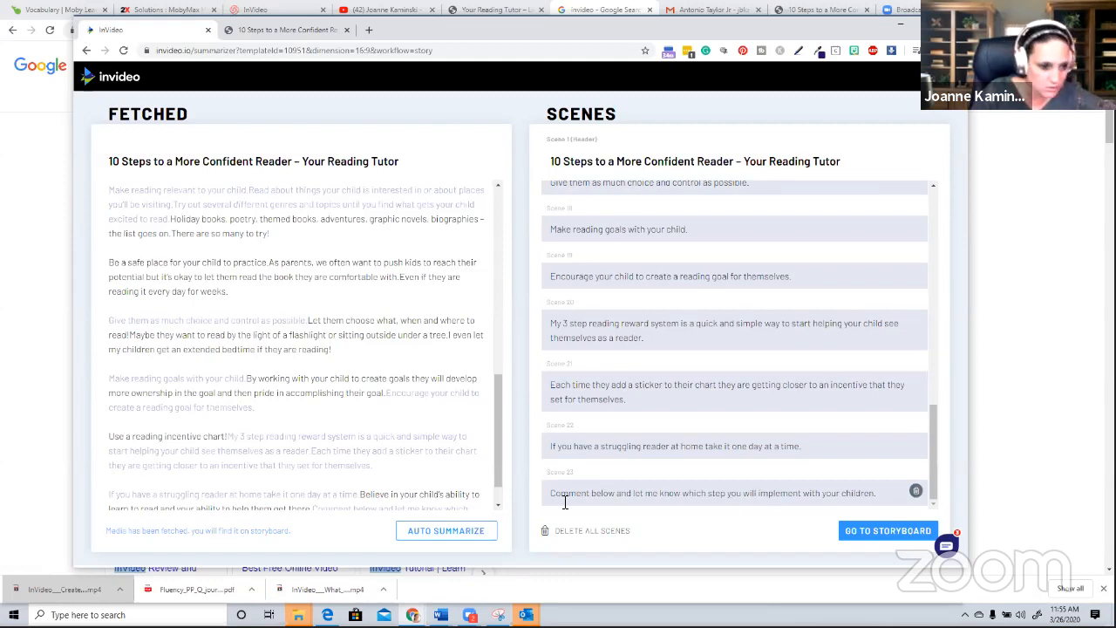
{"action": "scroll", "coordinate": [296, 378], "scroll_direction": "down", "scroll_amount": 1}
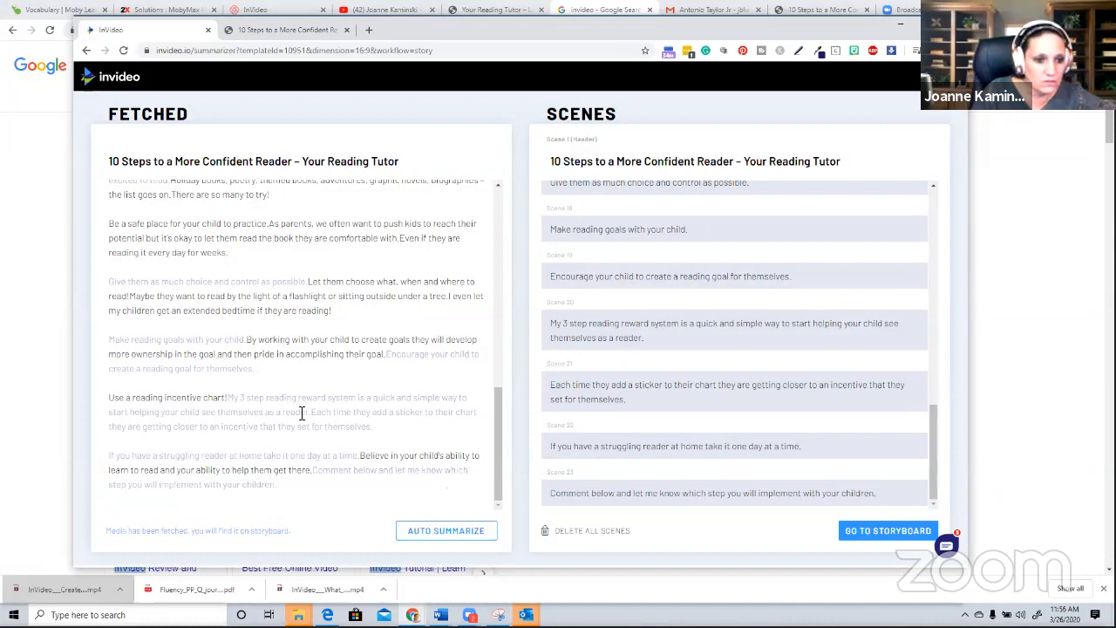
{"action": "left_click", "coordinate": [208, 399]}
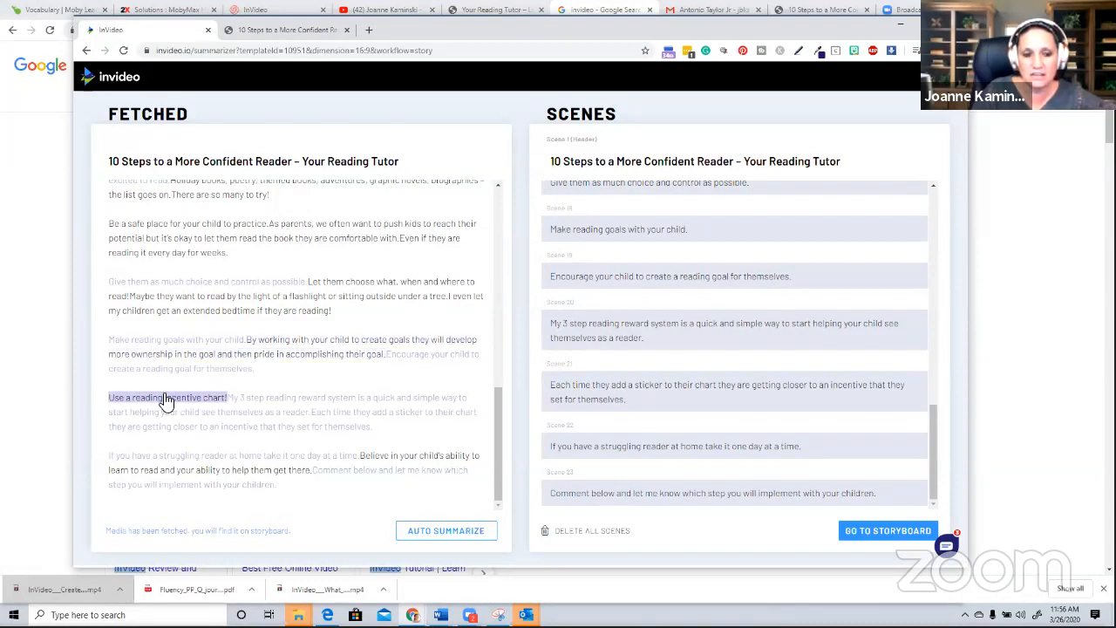
{"action": "left_click", "coordinate": [397, 366]}
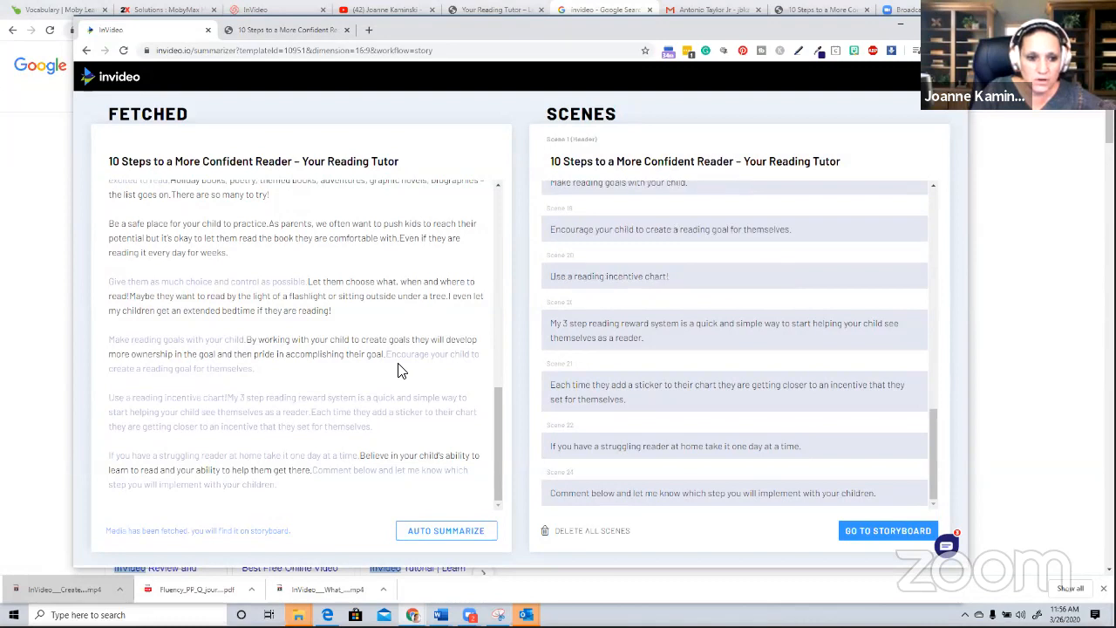
Delete the scenes about the 3 step reading reward system and about adding a sticker to the chart
{"action": "mouse_move", "coordinate": [650, 331]}
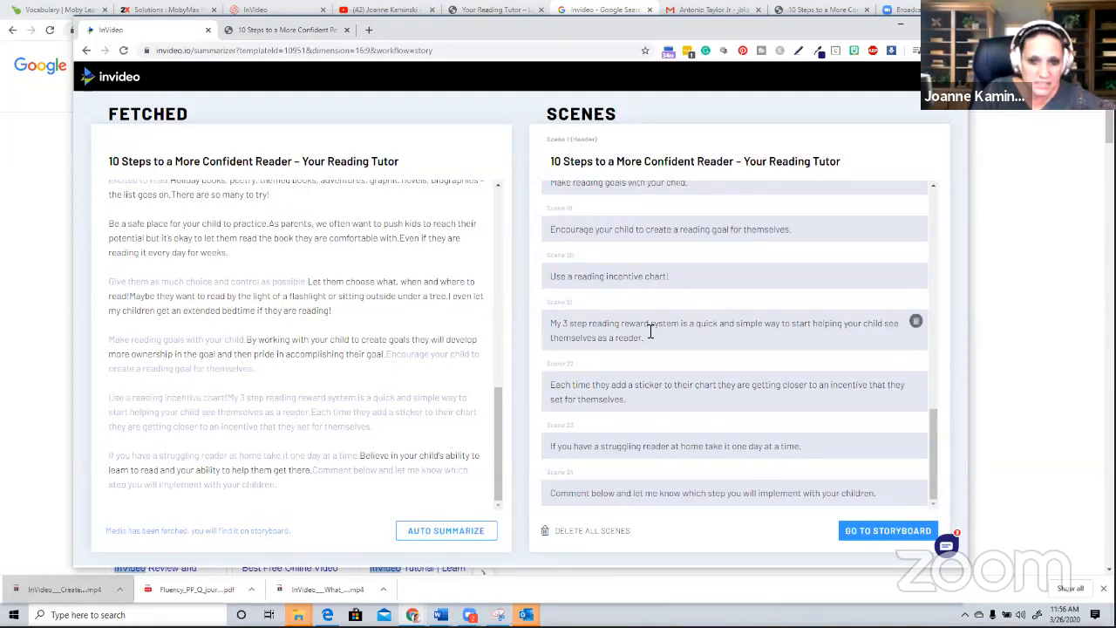
{"action": "left_click", "coordinate": [915, 322]}
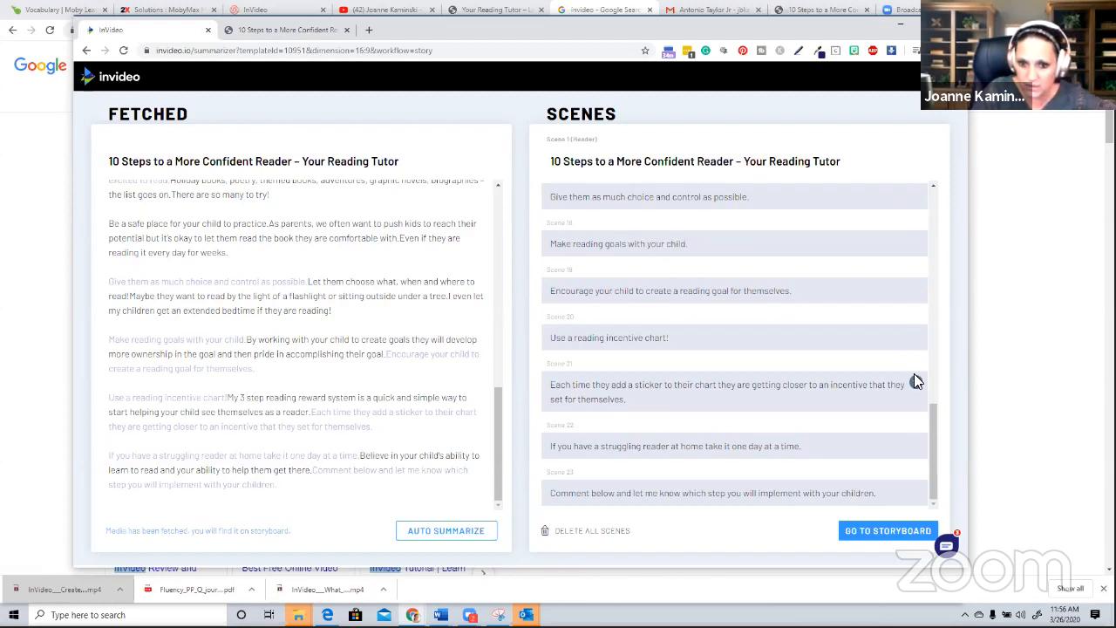
{"action": "left_click", "coordinate": [915, 381]}
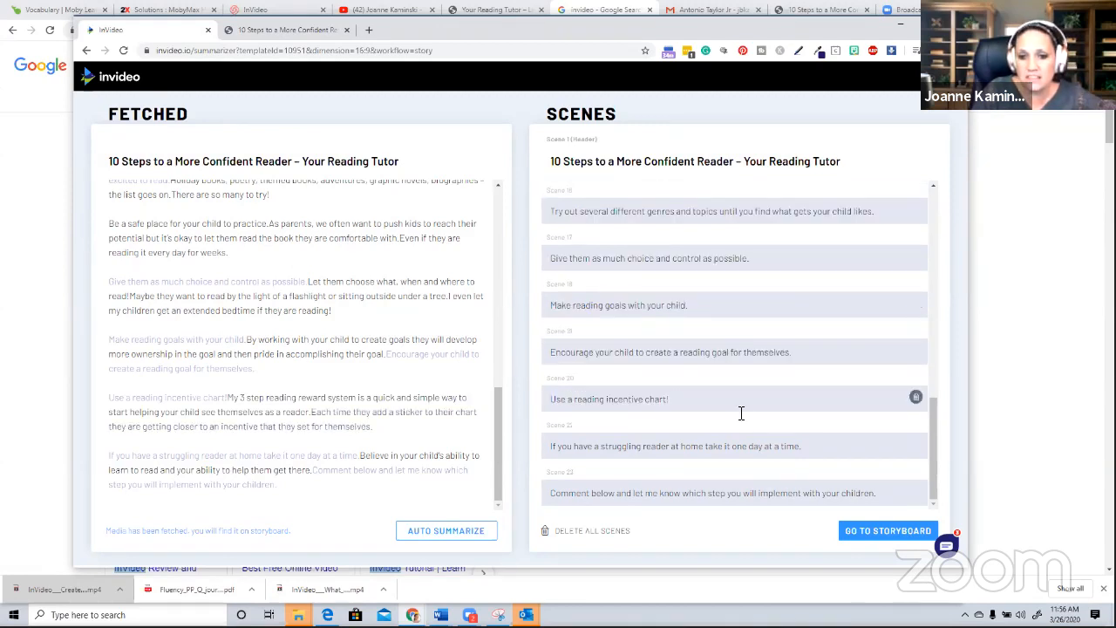
Review the finished scene list through to the closing comment request and generate the storyboard from it
{"action": "mouse_move", "coordinate": [582, 479]}
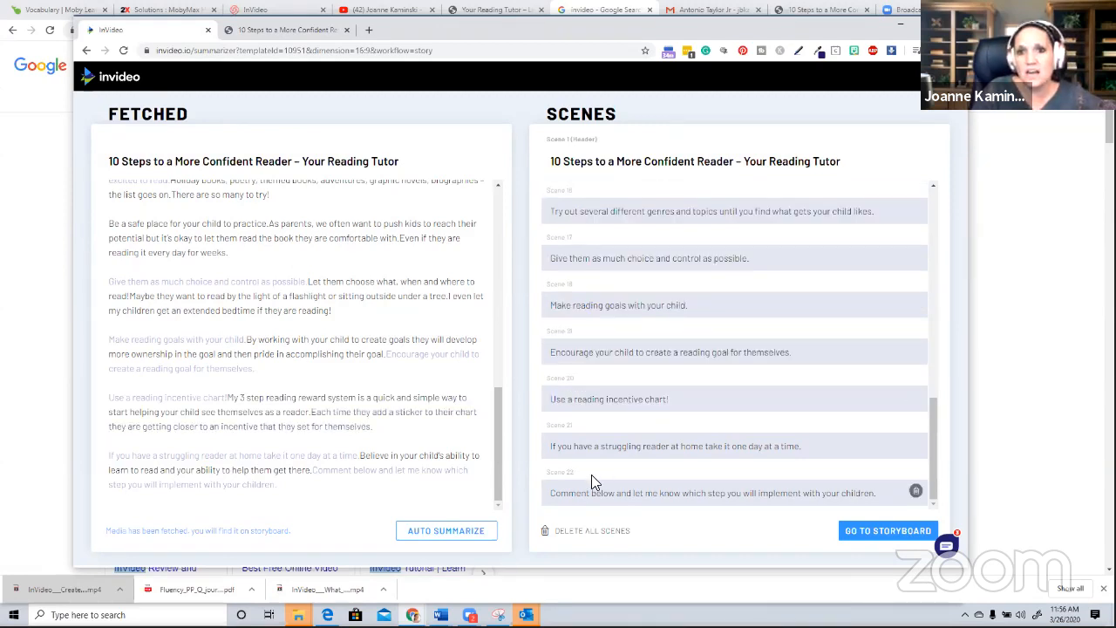
{"action": "scroll", "coordinate": [663, 297], "scroll_direction": "up", "scroll_amount": 8}
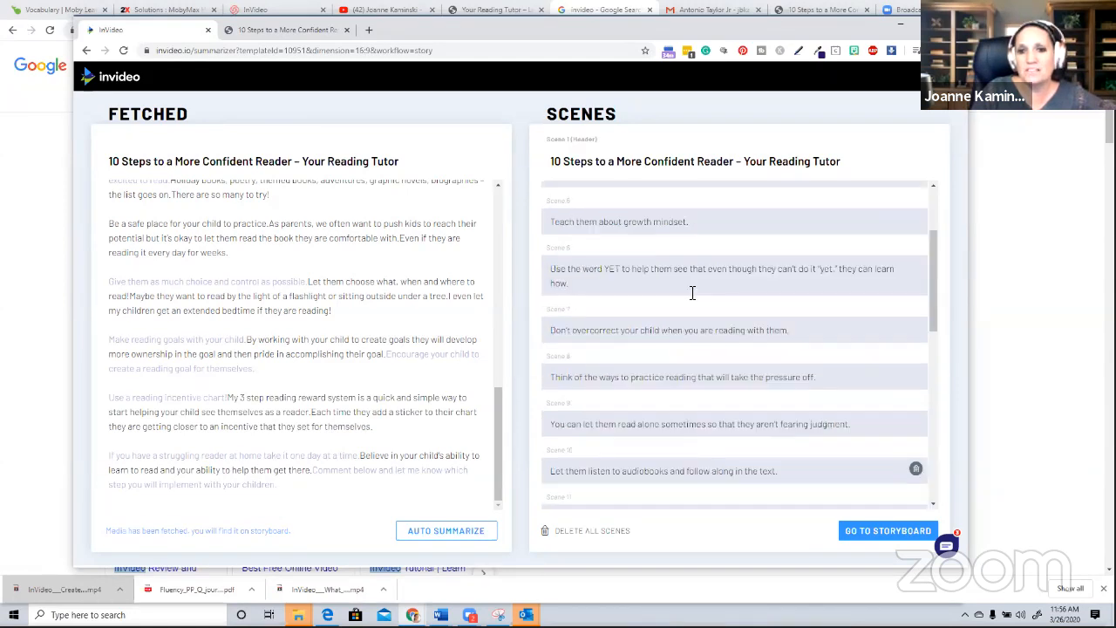
{"action": "scroll", "coordinate": [689, 296], "scroll_direction": "down", "scroll_amount": 3}
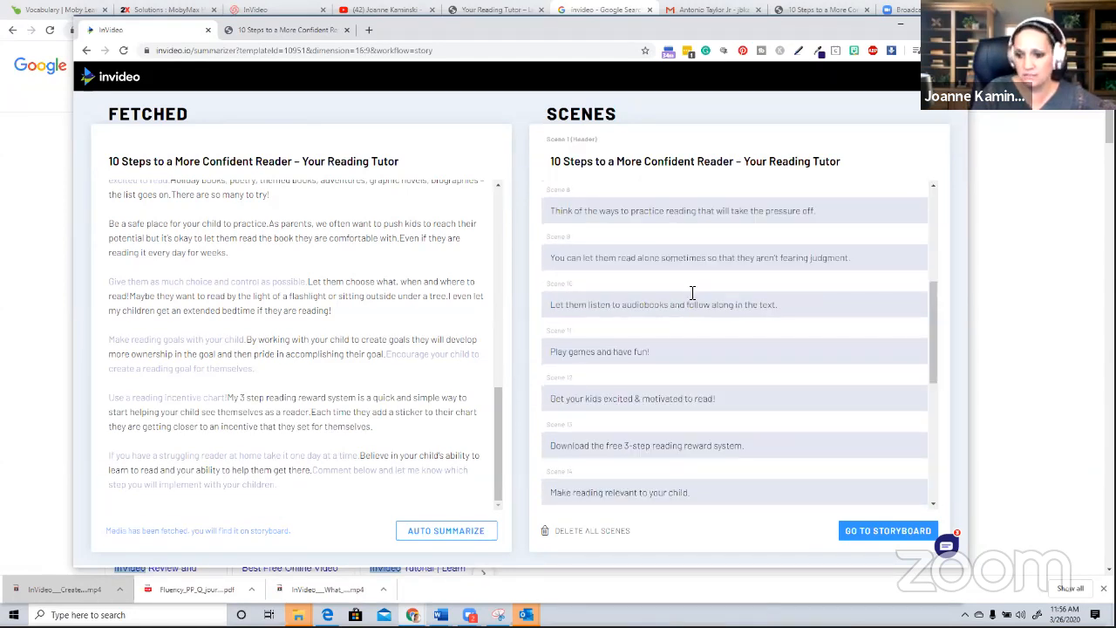
{"action": "scroll", "coordinate": [802, 493], "scroll_direction": "down", "scroll_amount": 5}
{"action": "left_click", "coordinate": [888, 530]}
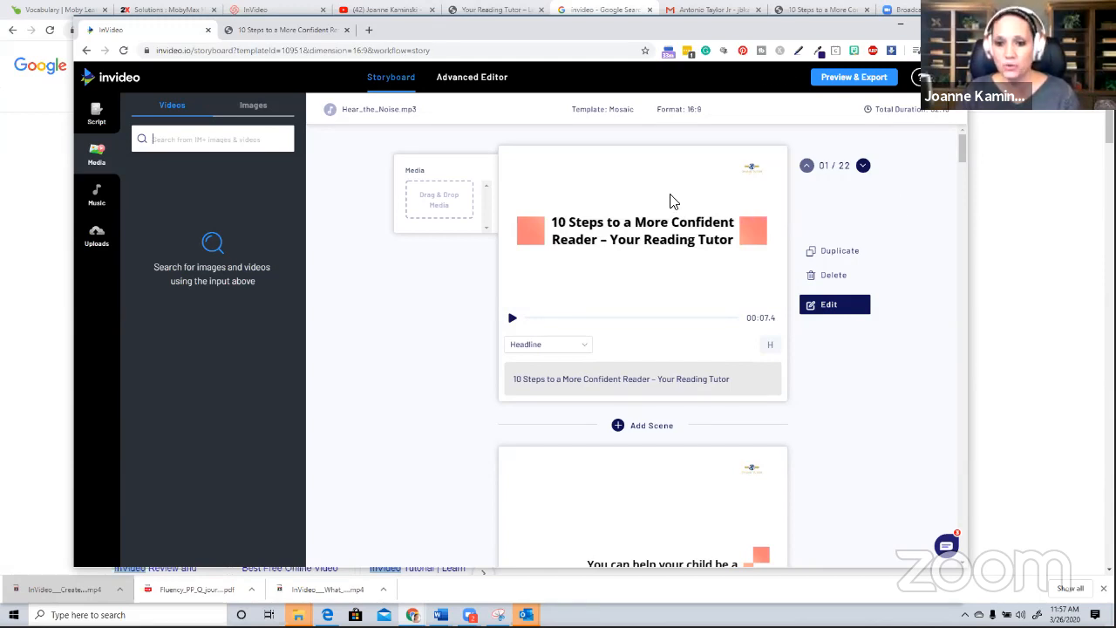
Search the stock videos for "reading books" to find footage for the second scene, "You can help your child be a more confident reader."
{"action": "scroll", "coordinate": [595, 305], "scroll_direction": "down", "scroll_amount": 2}
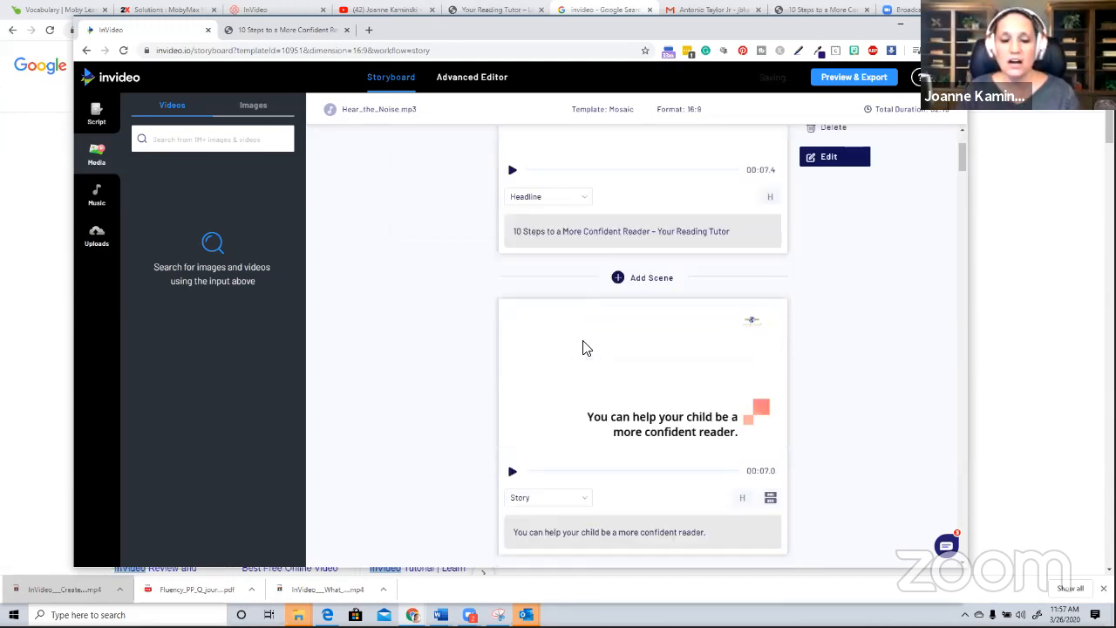
{"action": "scroll", "coordinate": [610, 244], "scroll_direction": "down", "scroll_amount": 1}
{"action": "scroll", "coordinate": [656, 288], "scroll_direction": "down", "scroll_amount": 1}
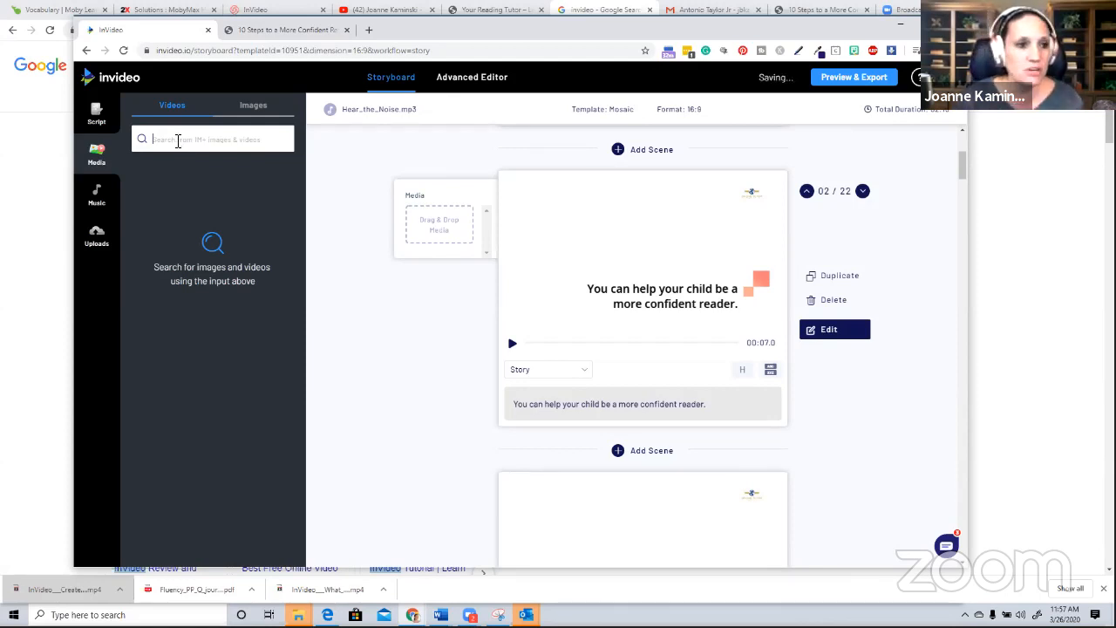
{"action": "type", "text": "reading books"}
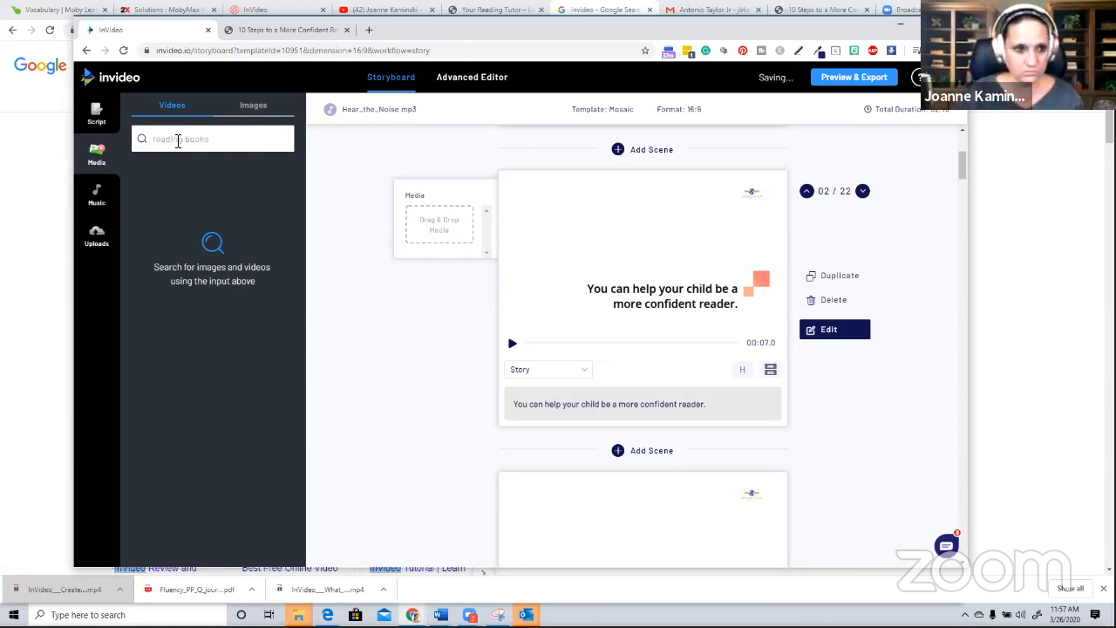
{"action": "key", "text": "Return"}
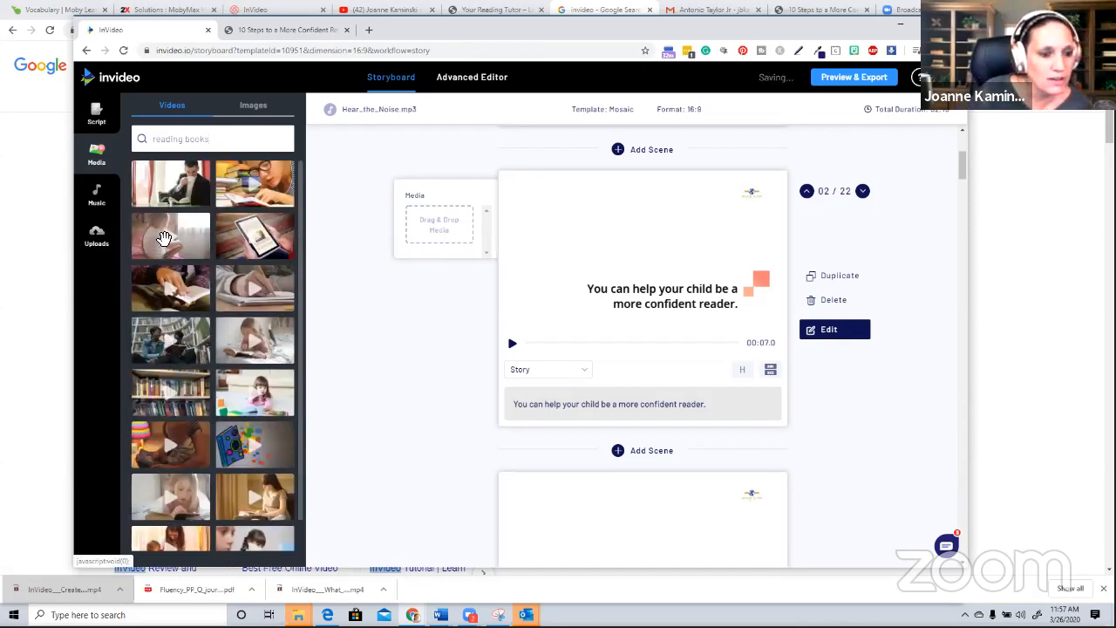
Add the video of the girl reading beside a pink pillow to the second scene, trying an out time of 4 while trimming
{"action": "left_click_drag", "start_coordinate": [164, 240], "coordinate": [427, 234]}
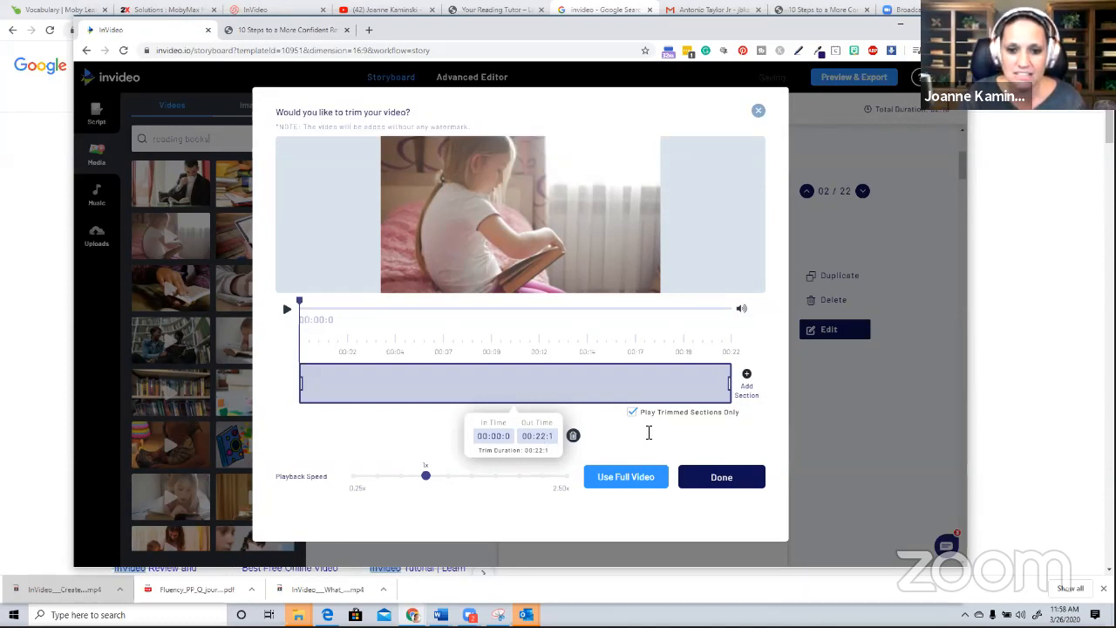
{"action": "triple_click", "coordinate": [538, 440]}
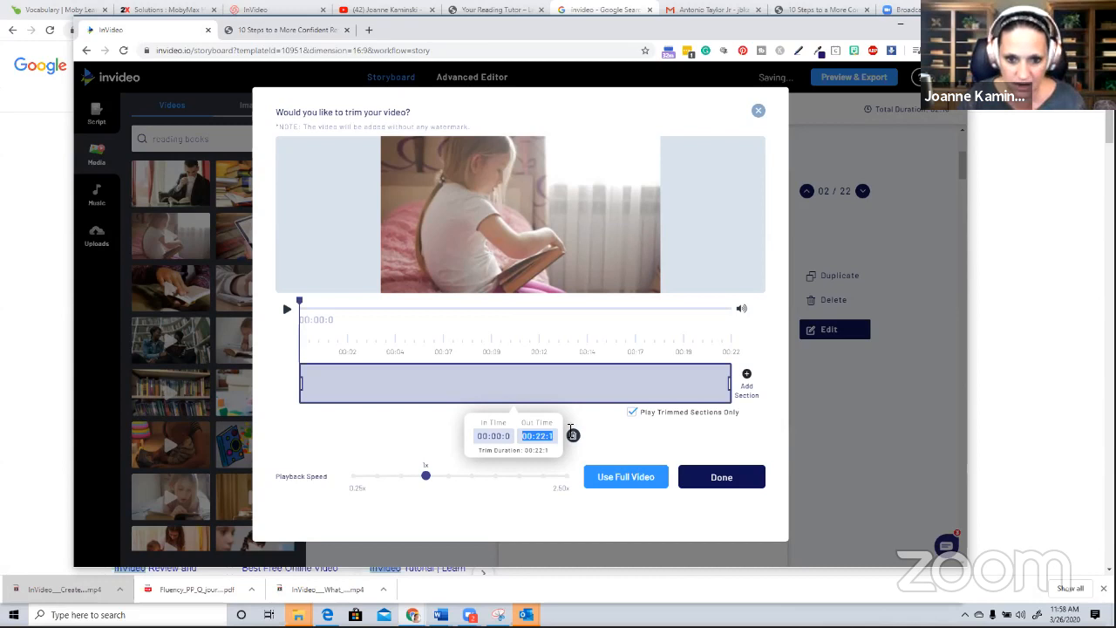
{"action": "type", "text": "4"}
{"action": "left_click", "coordinate": [603, 434]}
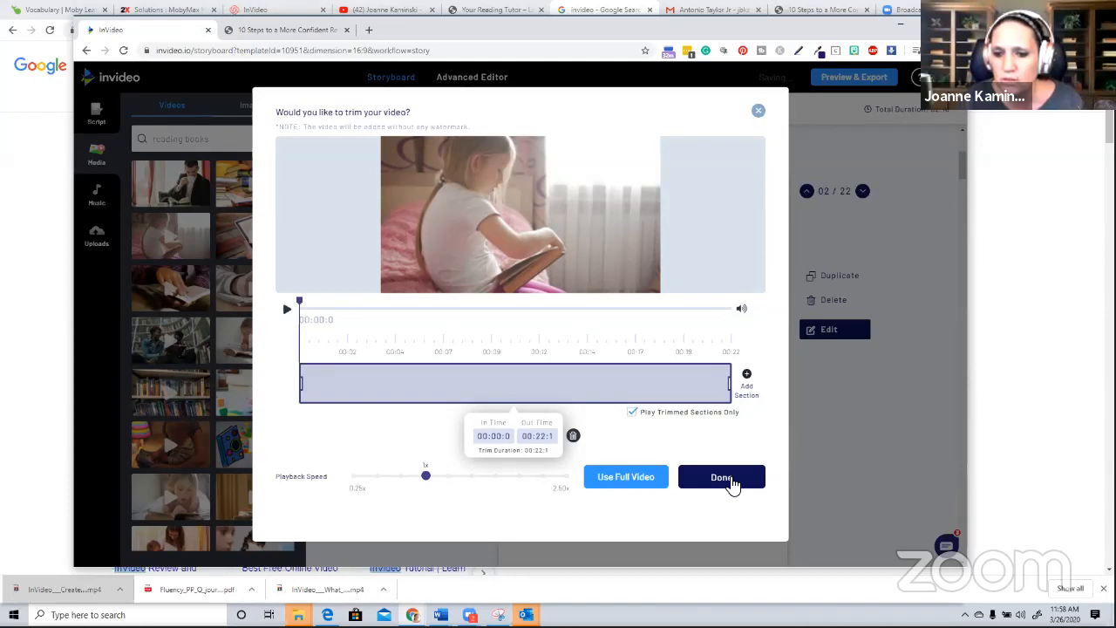
{"action": "left_click", "coordinate": [723, 476]}
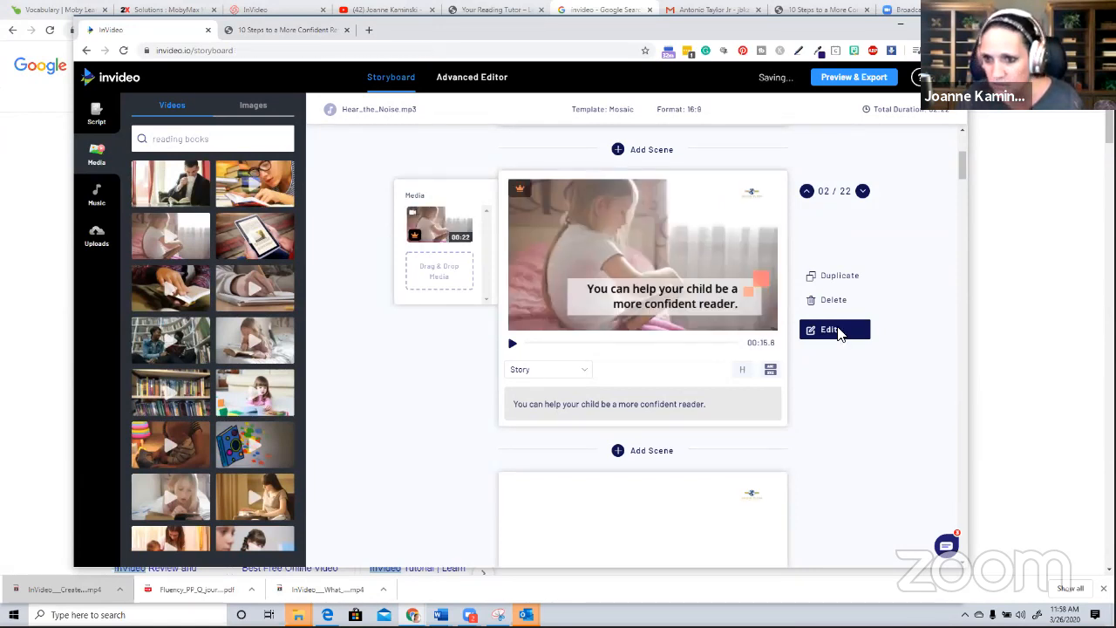
Open the second scene for detailed editing and trim its video to about the first 6 seconds
{"action": "left_click", "coordinate": [833, 329]}
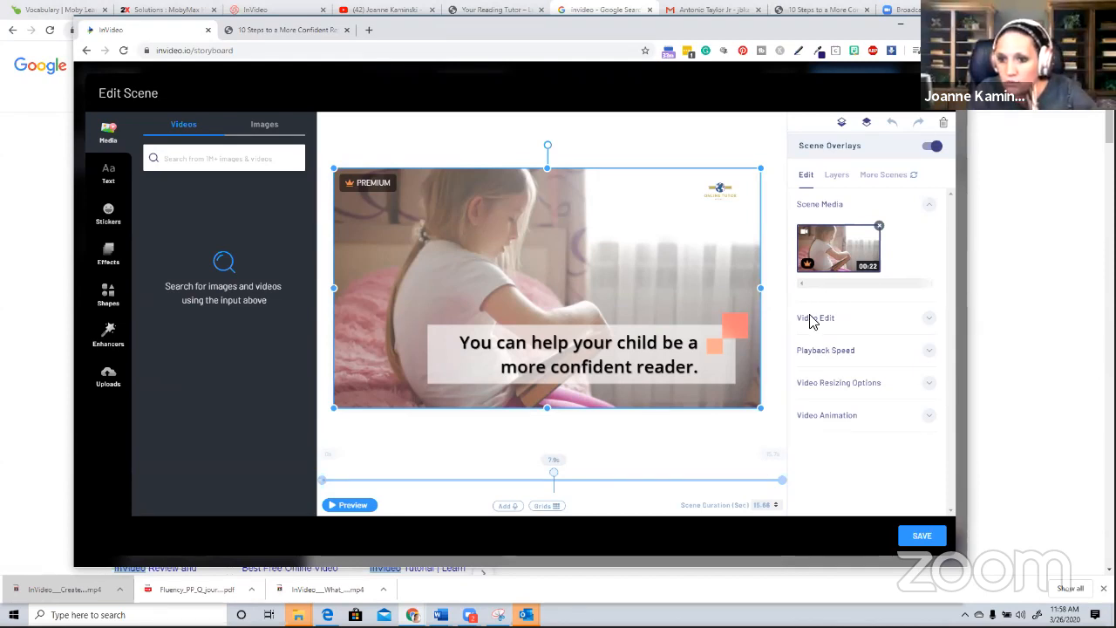
{"action": "left_click", "coordinate": [822, 321]}
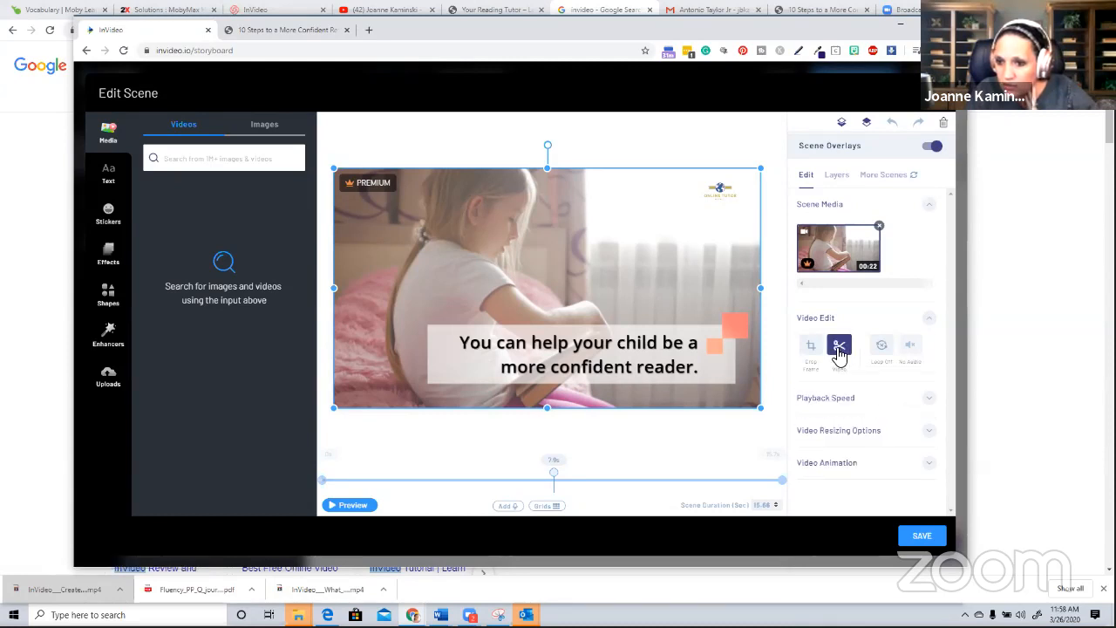
{"action": "left_click", "coordinate": [839, 349]}
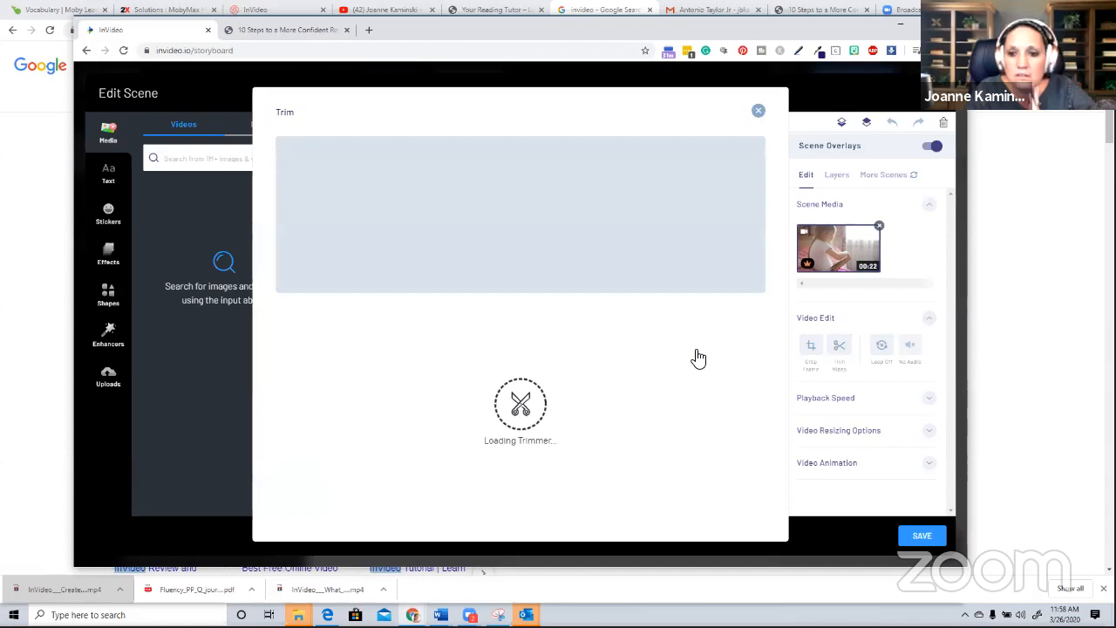
{"action": "left_click_drag", "start_coordinate": [730, 390], "coordinate": [718, 384]}
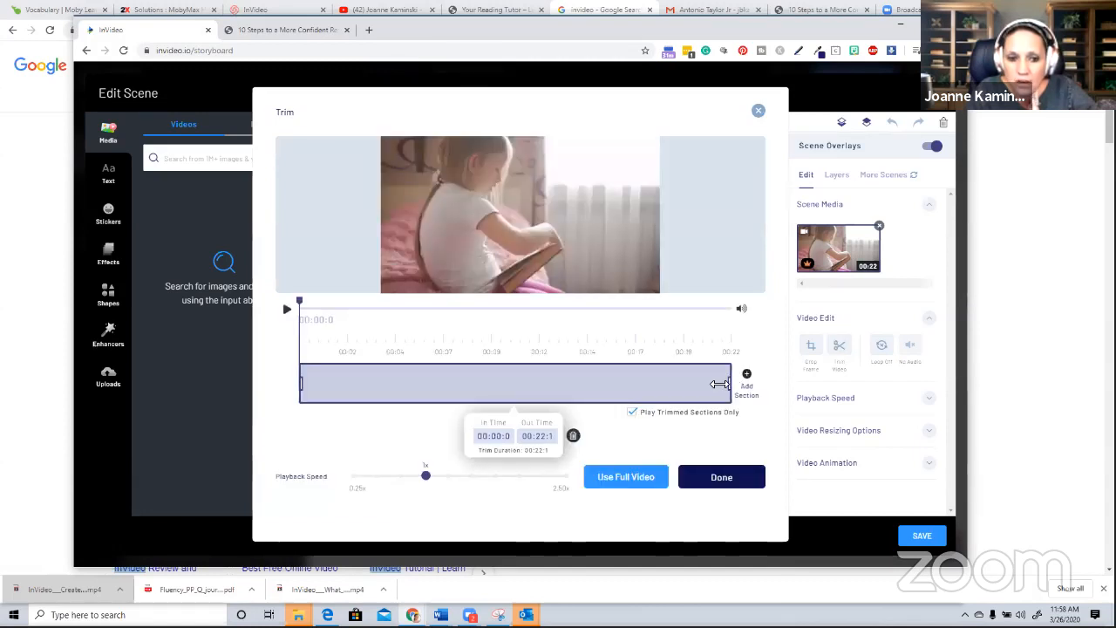
{"action": "left_click_drag", "start_coordinate": [405, 381], "coordinate": [419, 394]}
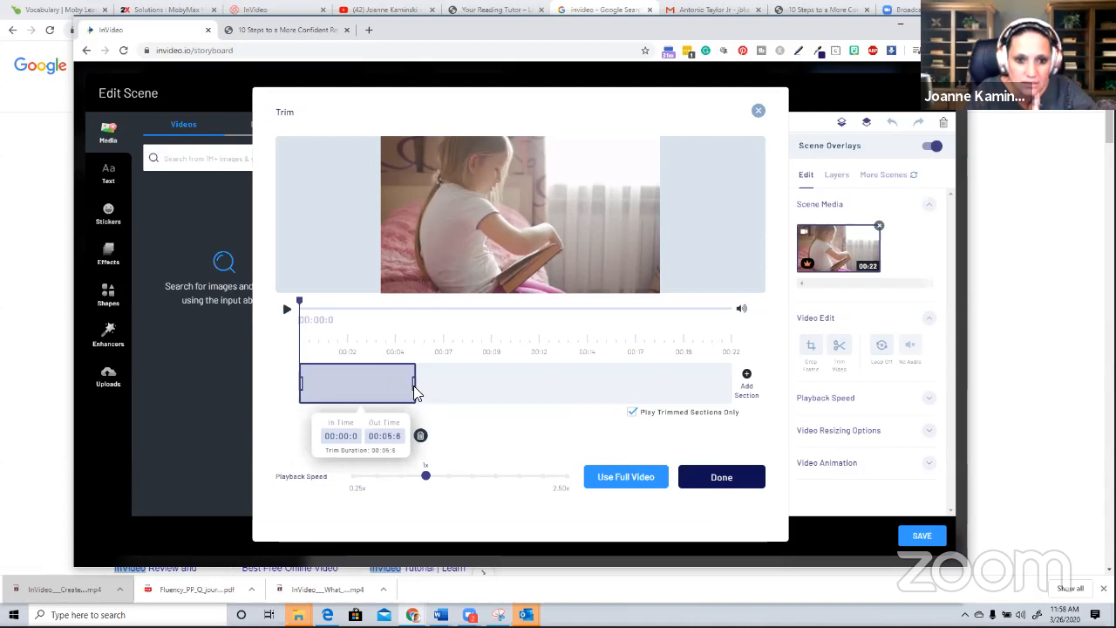
{"action": "left_click", "coordinate": [421, 435]}
{"action": "left_click", "coordinate": [722, 480]}
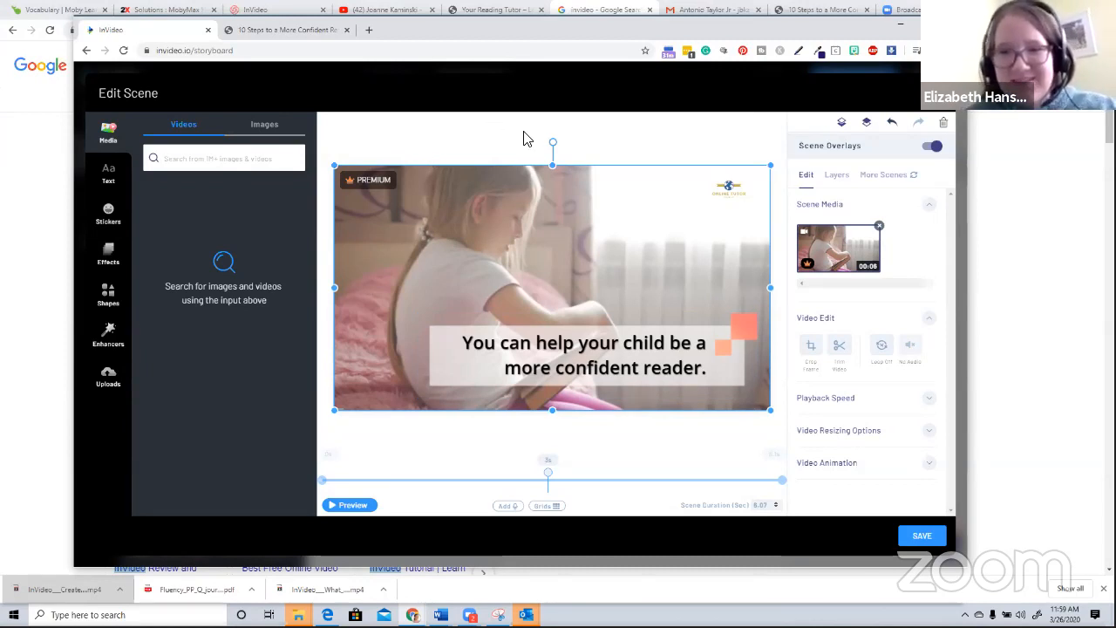
Remove the logo and the background video with its text backing from the second scene and save the scene
{"action": "left_click", "coordinate": [730, 190]}
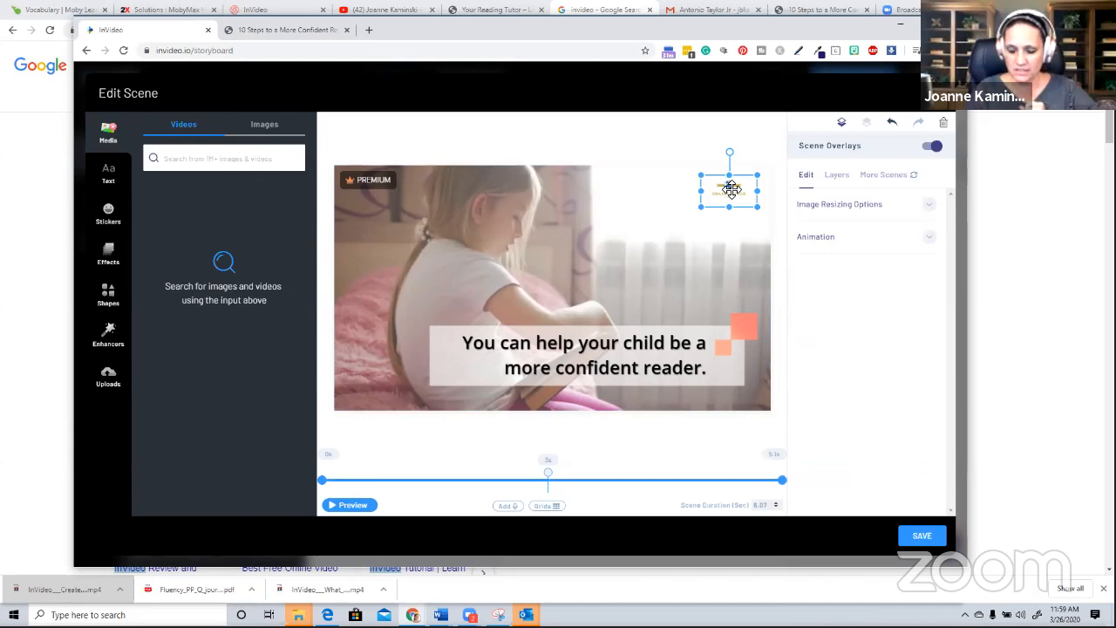
{"action": "key", "text": "Delete"}
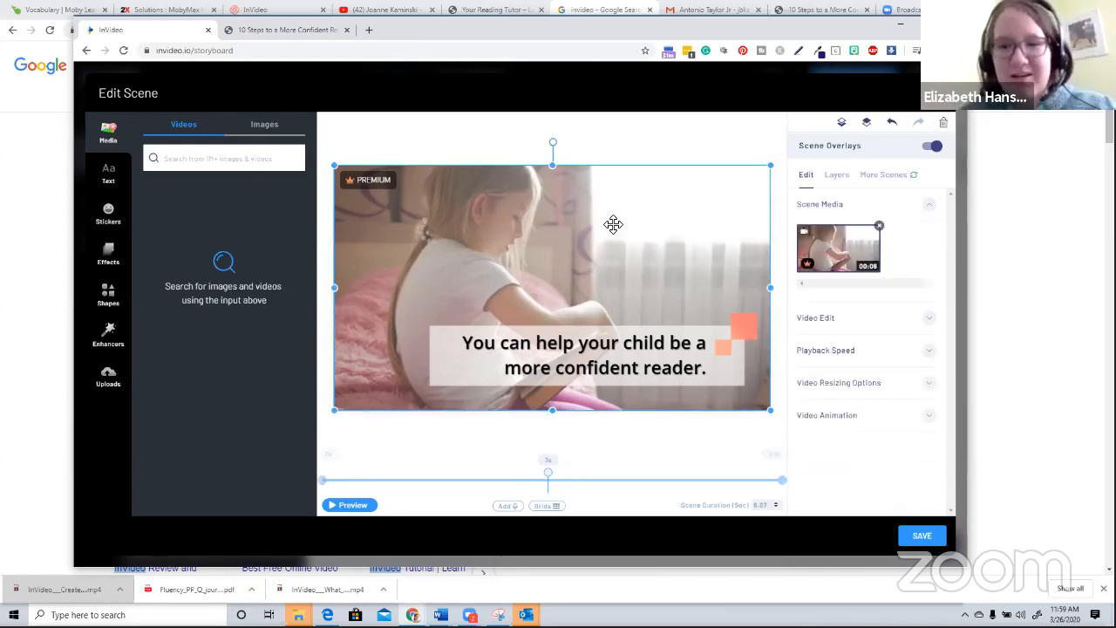
{"action": "key", "text": "Delete"}
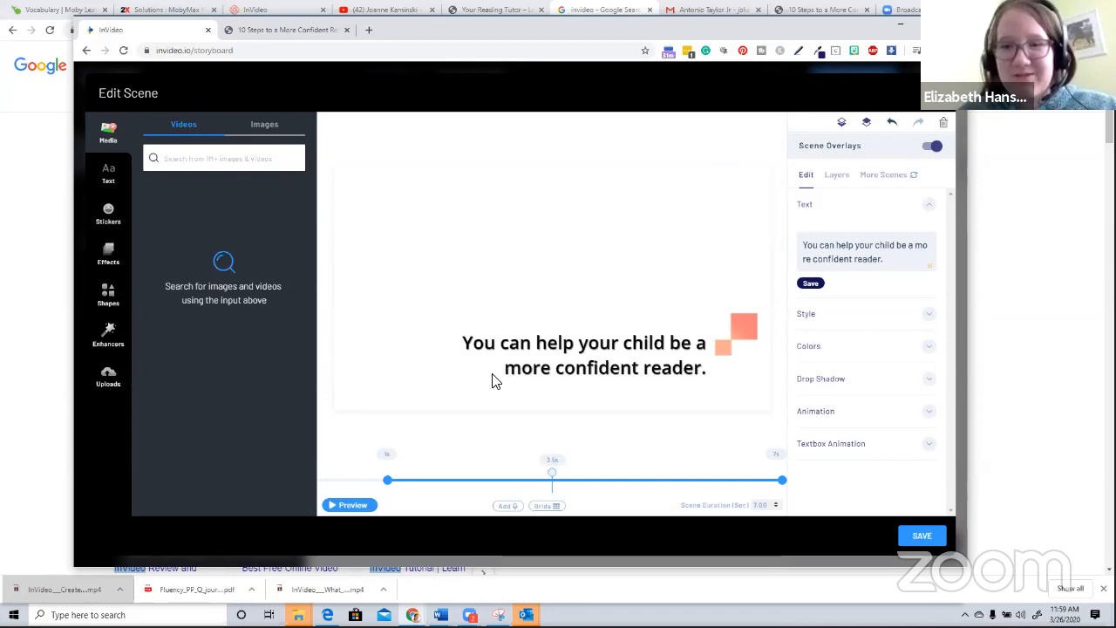
{"action": "left_click", "coordinate": [553, 325]}
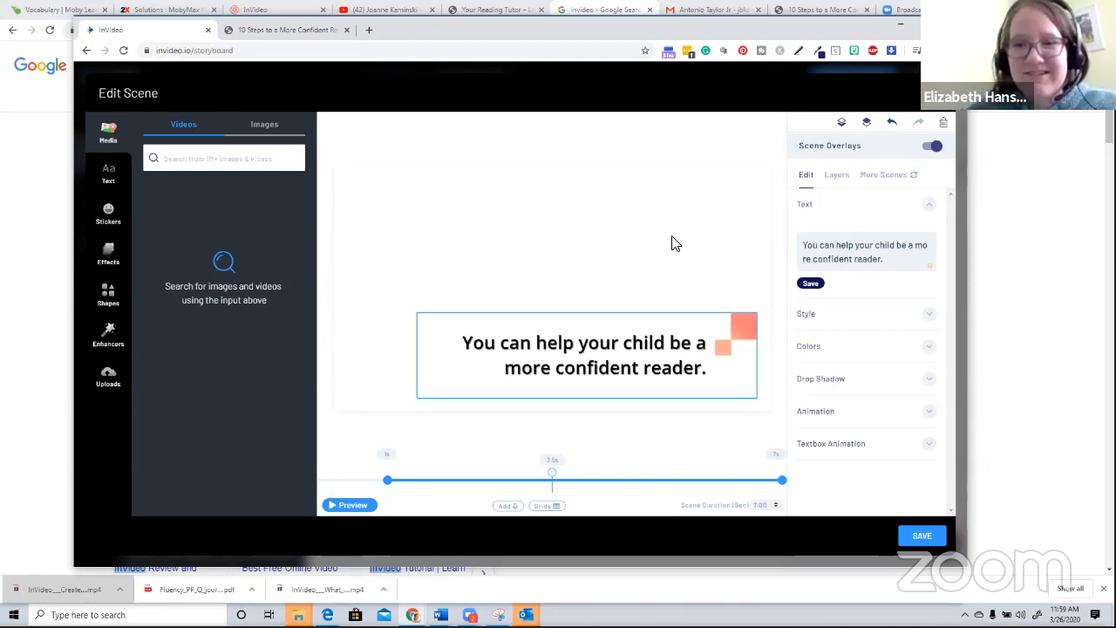
{"action": "left_click", "coordinate": [624, 289]}
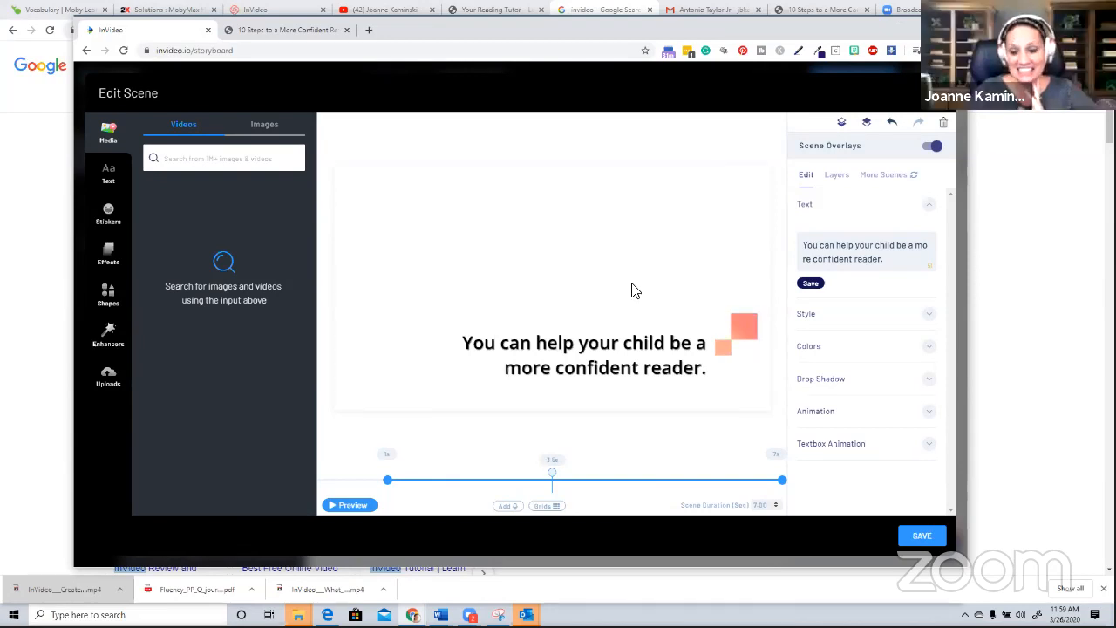
{"action": "left_click", "coordinate": [929, 539]}
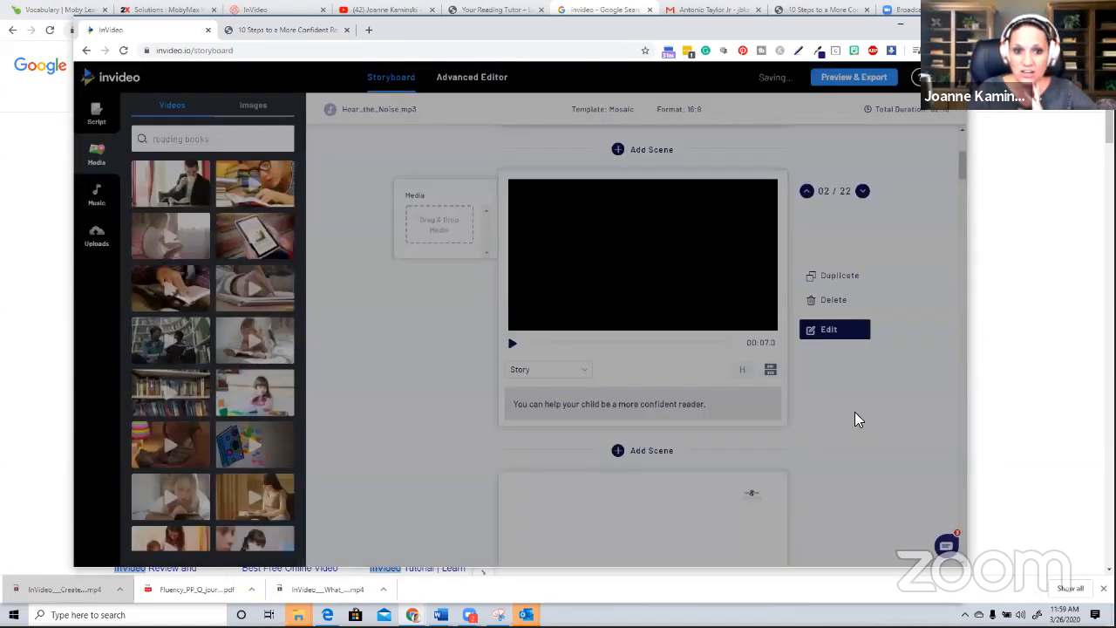
Review the second and third scenes on the storyboard, including the scene types offered for the third scene
{"action": "scroll", "coordinate": [854, 392], "scroll_direction": "down", "scroll_amount": 1}
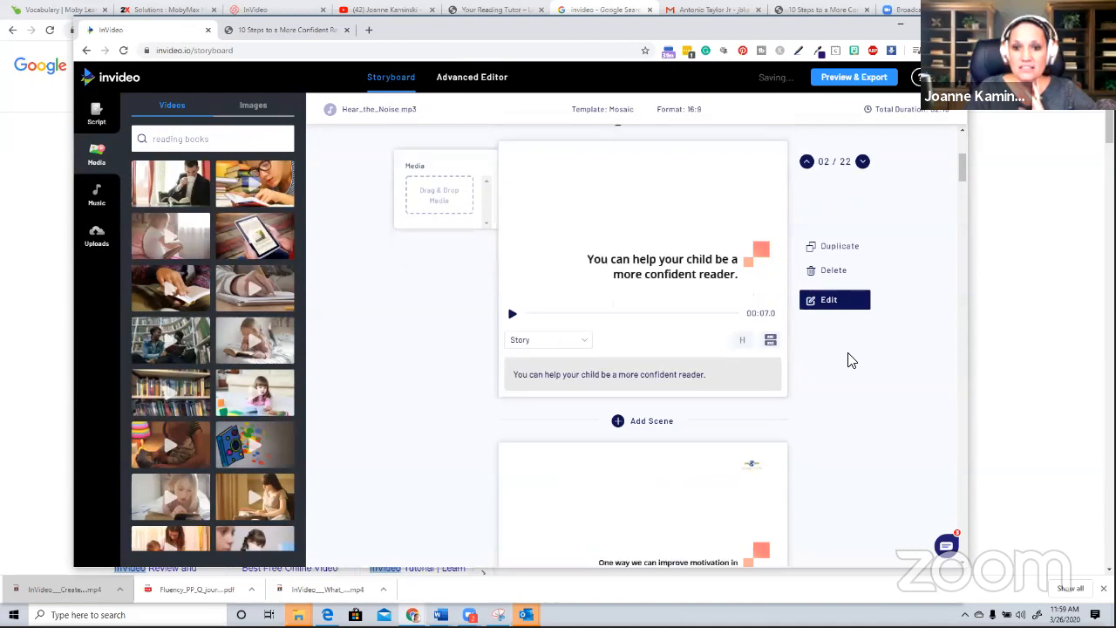
{"action": "scroll", "coordinate": [668, 279], "scroll_direction": "up", "scroll_amount": 2}
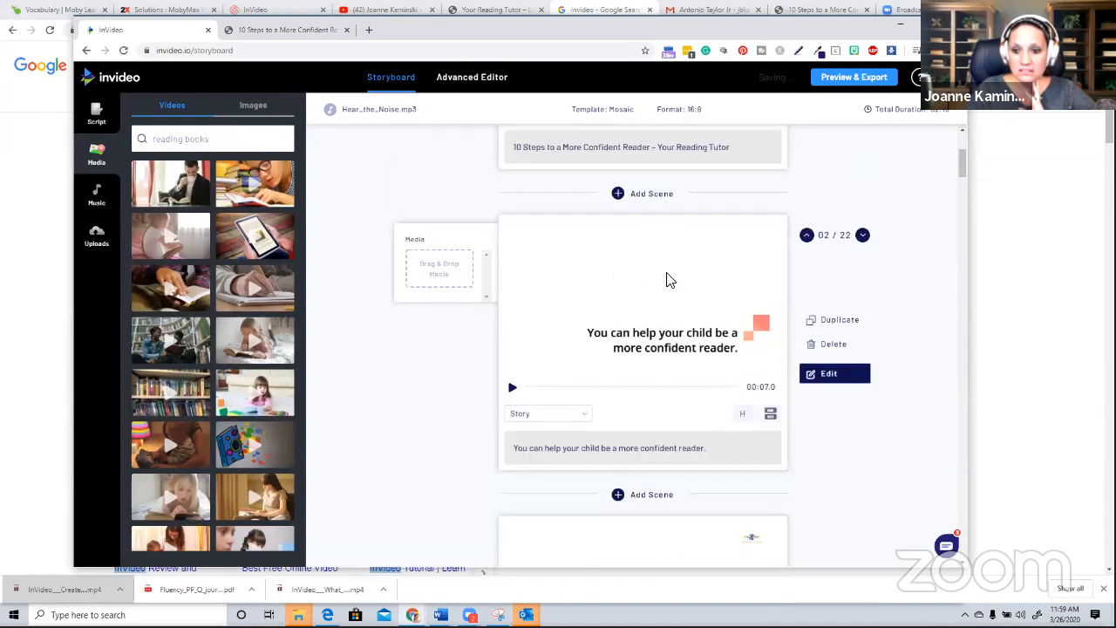
{"action": "scroll", "coordinate": [633, 256], "scroll_direction": "up", "scroll_amount": 3}
{"action": "scroll", "coordinate": [623, 331], "scroll_direction": "down", "scroll_amount": 3}
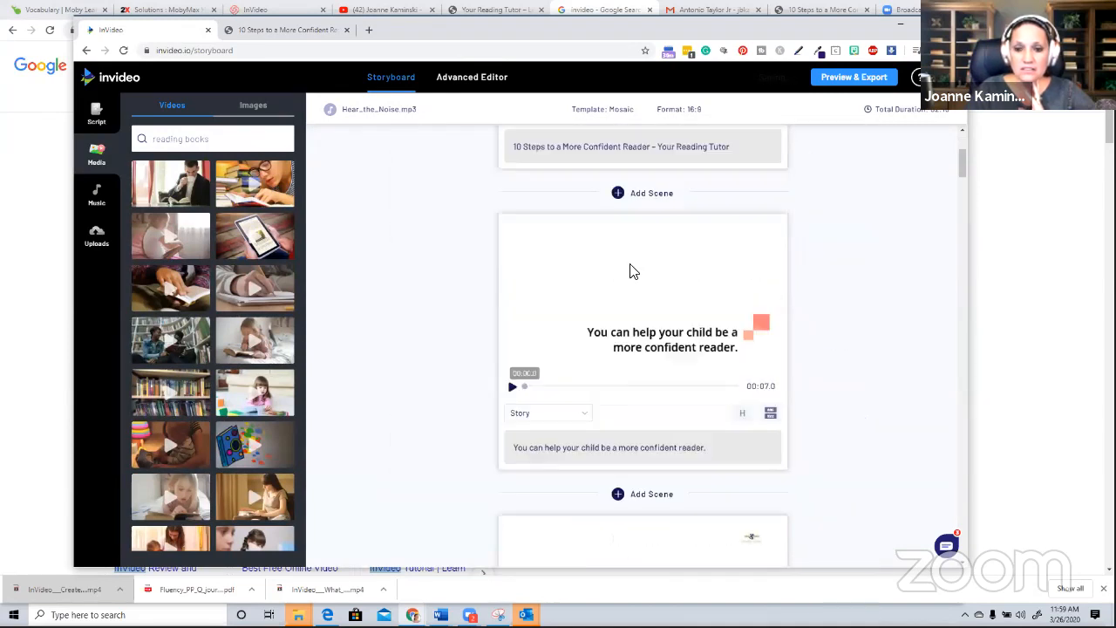
{"action": "scroll", "coordinate": [645, 182], "scroll_direction": "down", "scroll_amount": 2}
{"action": "scroll", "coordinate": [644, 182], "scroll_direction": "up", "scroll_amount": 2}
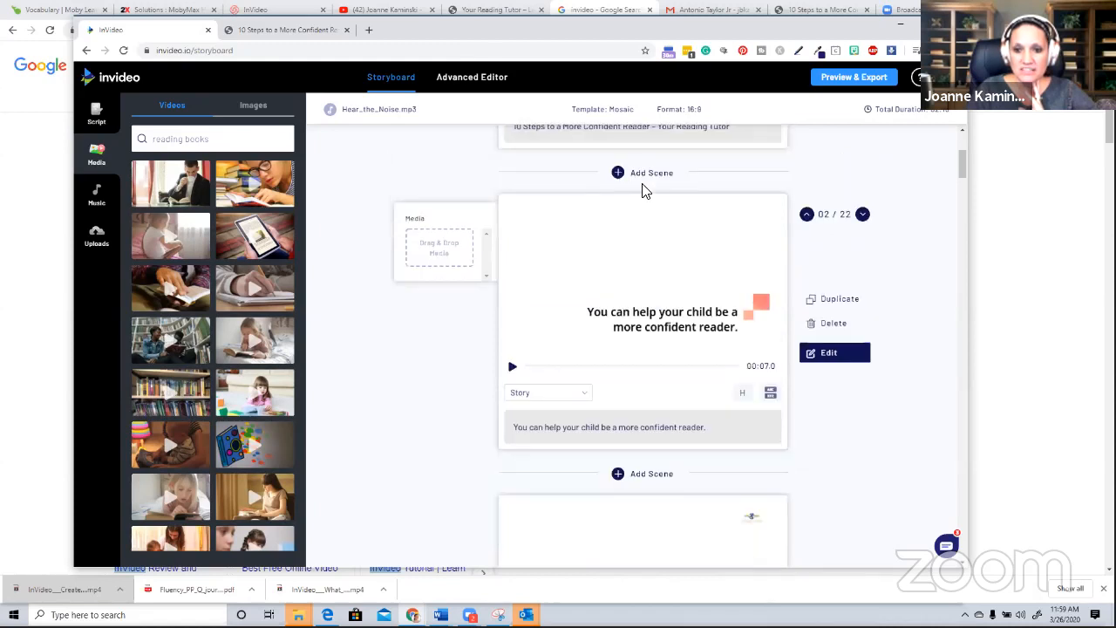
{"action": "scroll", "coordinate": [645, 260], "scroll_direction": "down", "scroll_amount": 2}
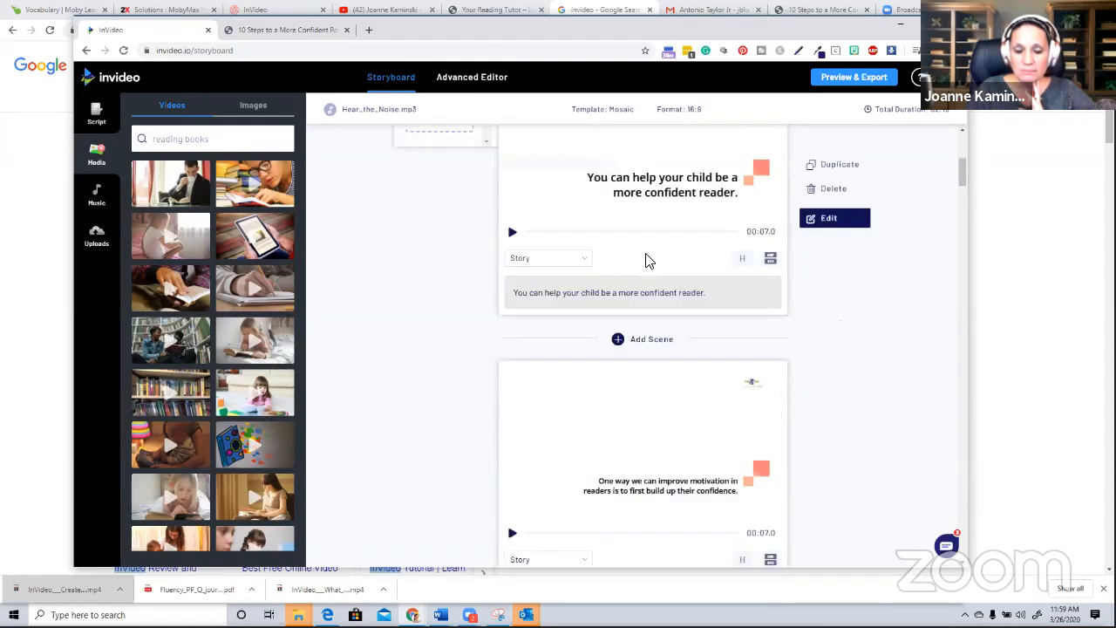
{"action": "scroll", "coordinate": [634, 310], "scroll_direction": "down", "scroll_amount": 1}
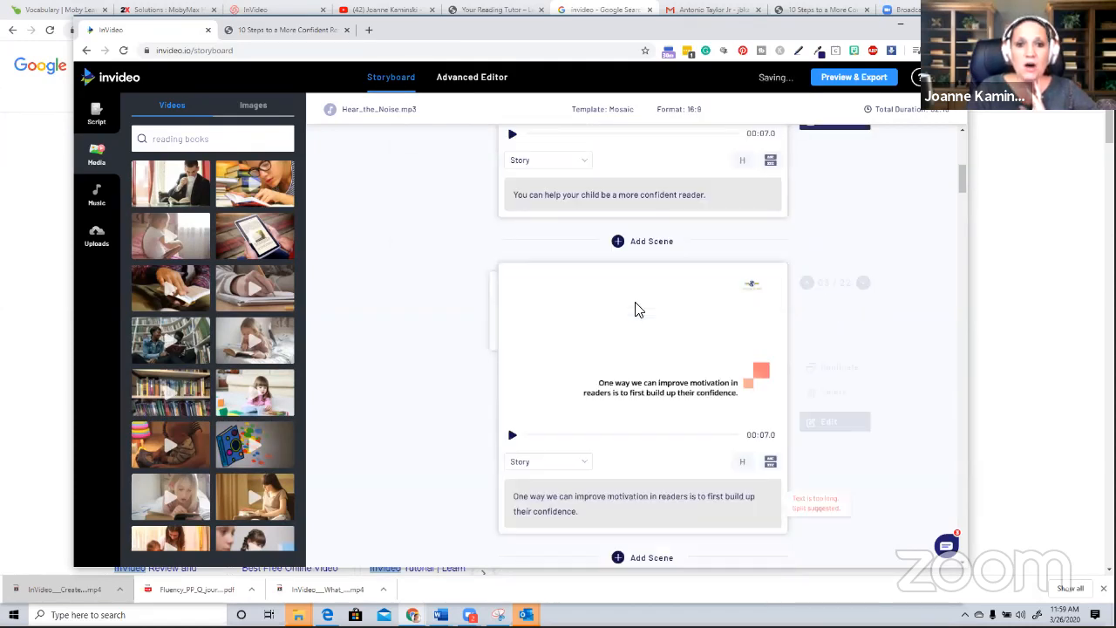
{"action": "scroll", "coordinate": [635, 305], "scroll_direction": "up", "scroll_amount": 1}
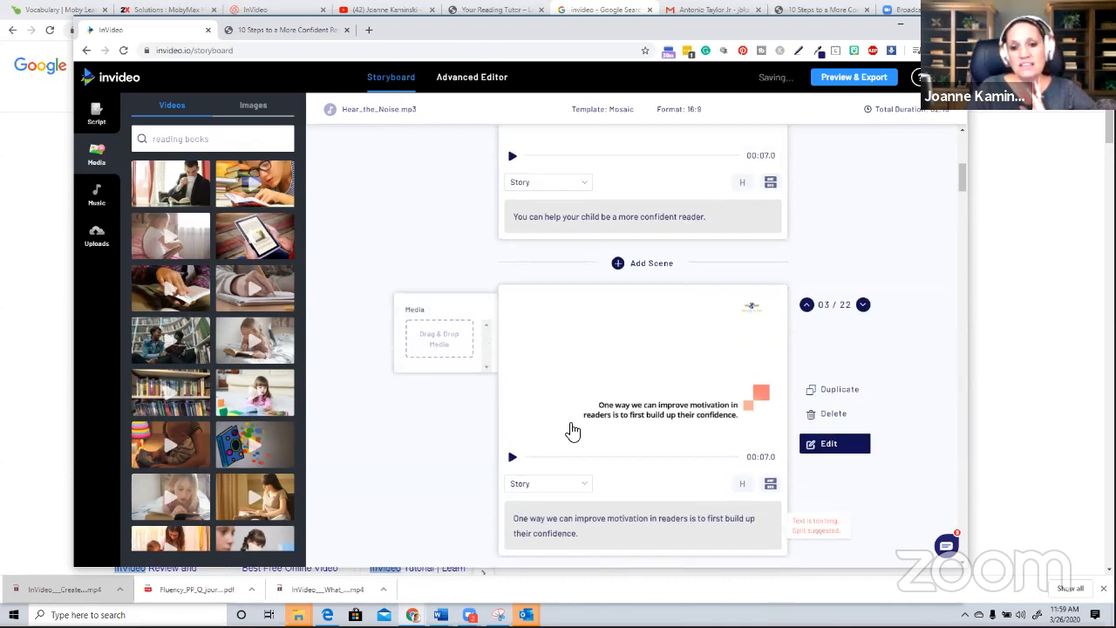
{"action": "scroll", "coordinate": [591, 422], "scroll_direction": "down", "scroll_amount": 1}
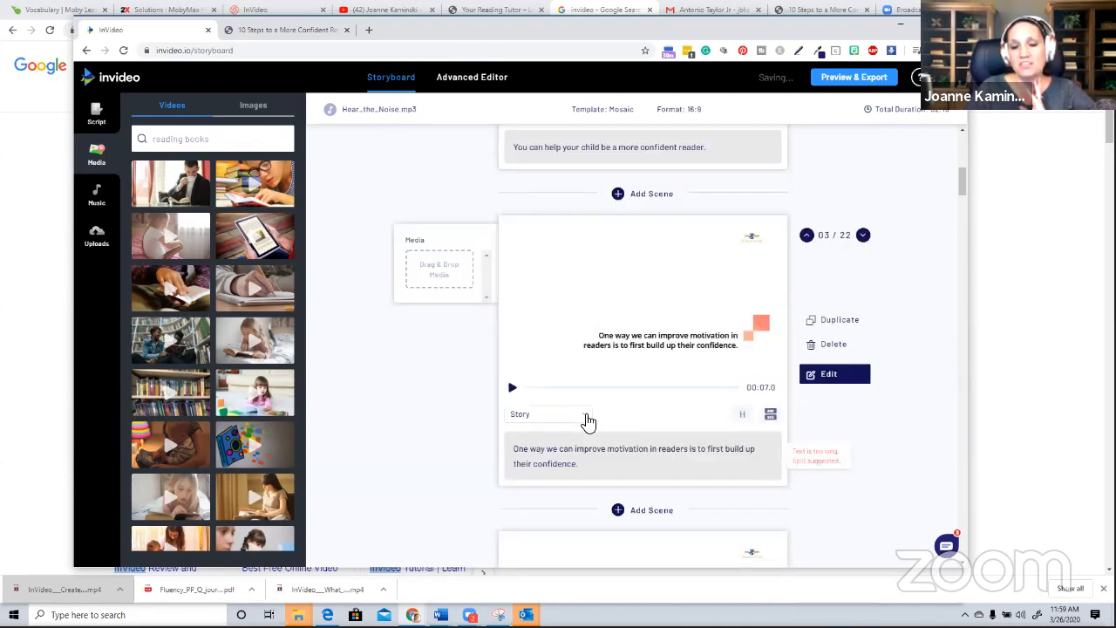
{"action": "left_click", "coordinate": [586, 416]}
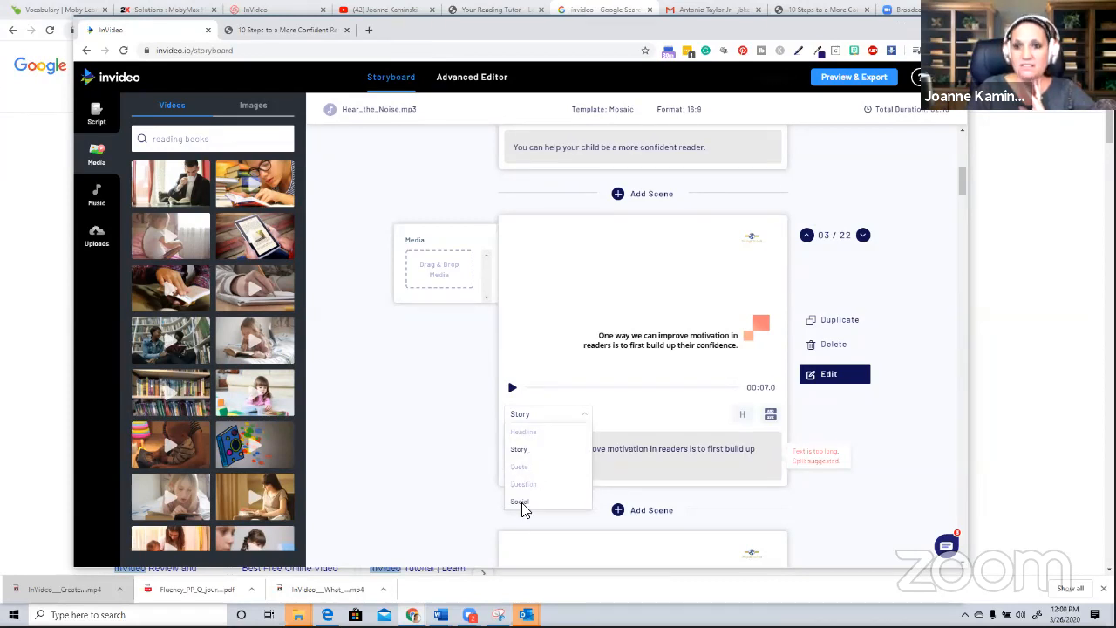
{"action": "left_click", "coordinate": [683, 358]}
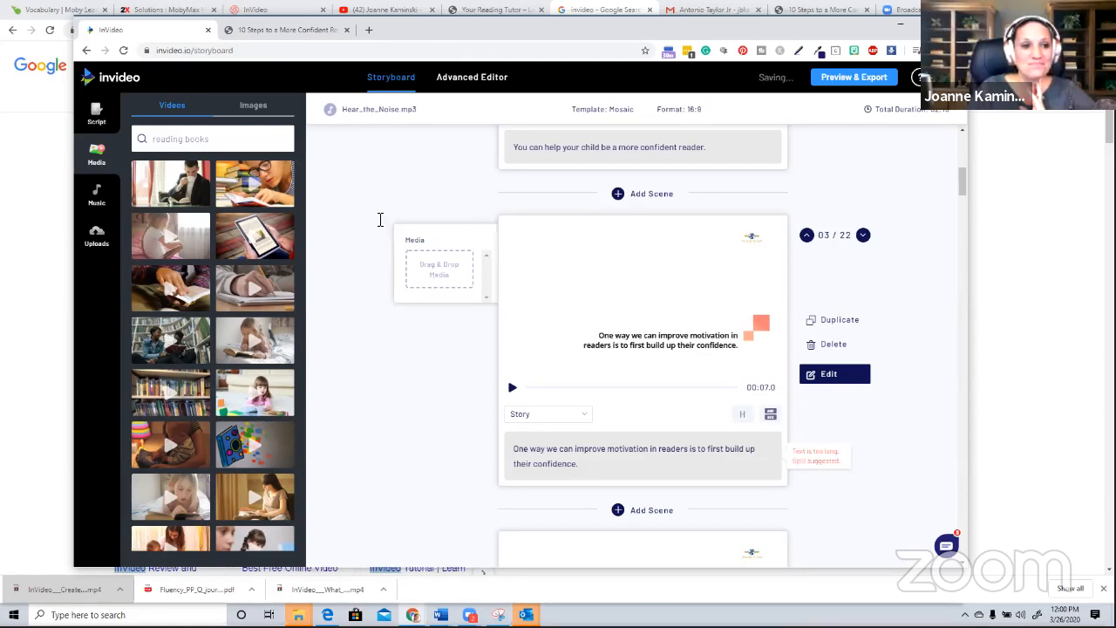
Search the stock videos for "confidence" to find footage for the third scene
{"action": "triple_click", "coordinate": [204, 140]}
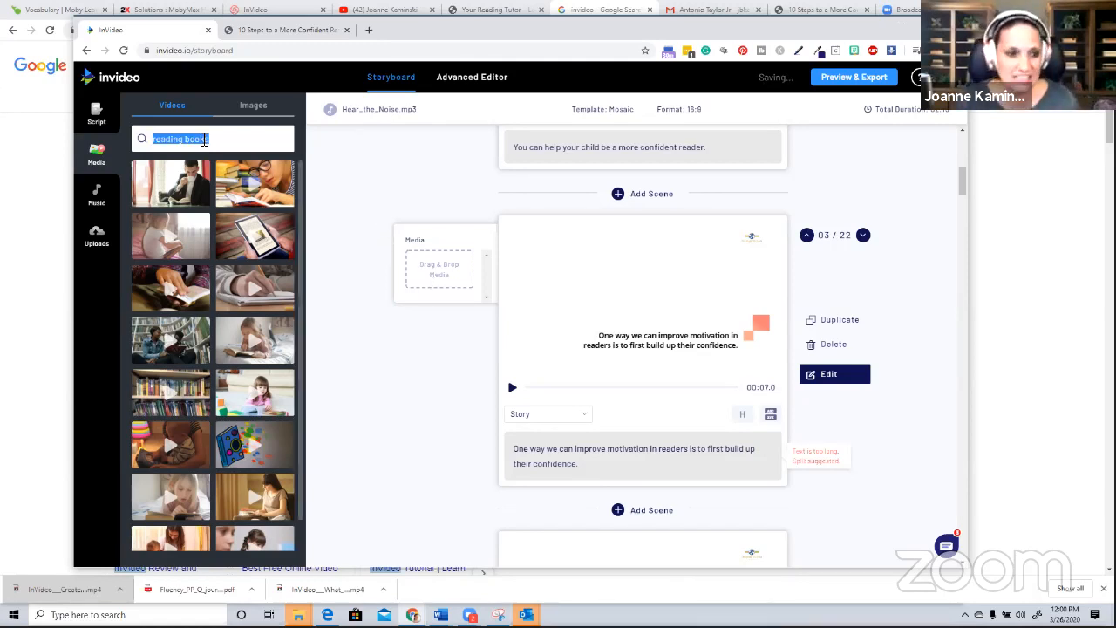
{"action": "type", "text": "conf"}
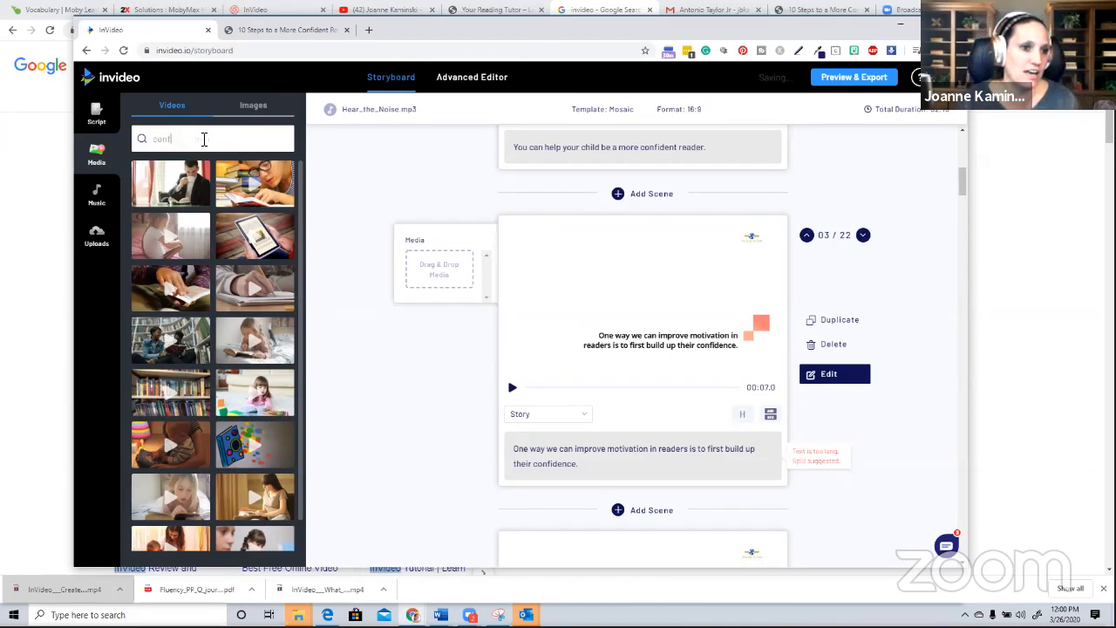
{"action": "type", "text": "idence"}
{"action": "key", "text": "Return"}
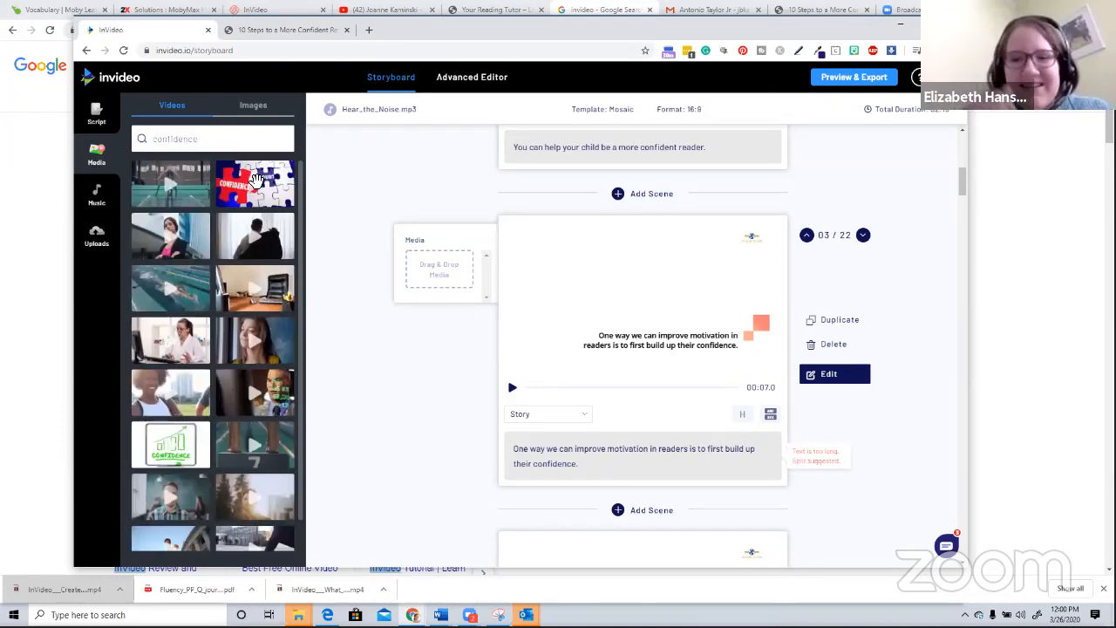
Add the Confidence and Doubt puzzle video to the third scene, trimmed to about the first 6.8 seconds
{"action": "left_click_drag", "start_coordinate": [244, 181], "coordinate": [439, 260]}
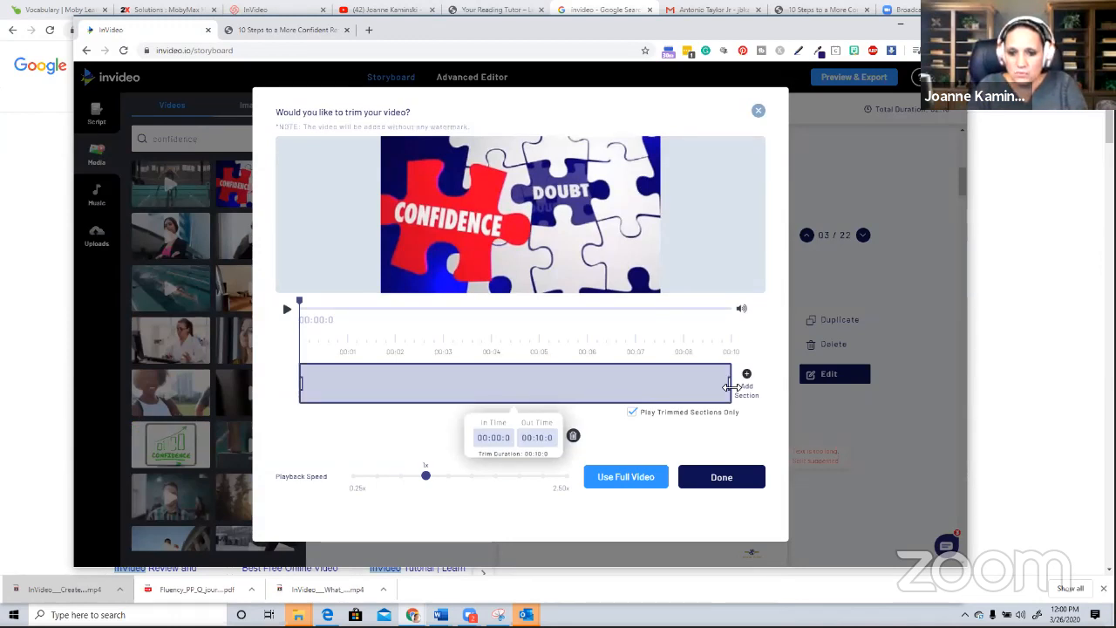
{"action": "left_click_drag", "start_coordinate": [729, 385], "coordinate": [542, 384]}
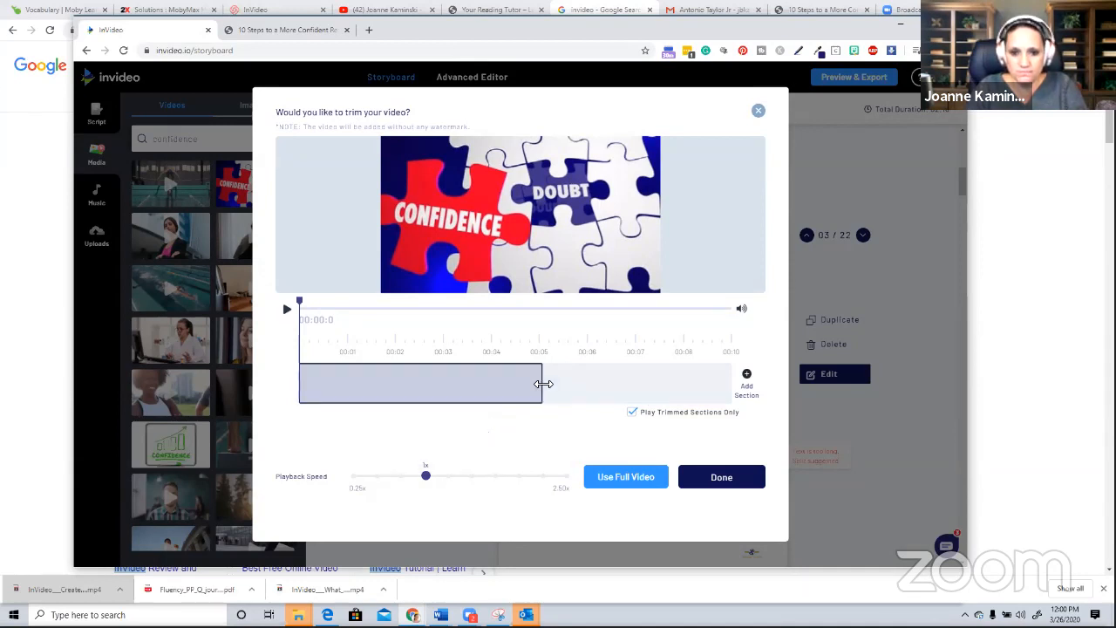
{"action": "left_click", "coordinate": [543, 383]}
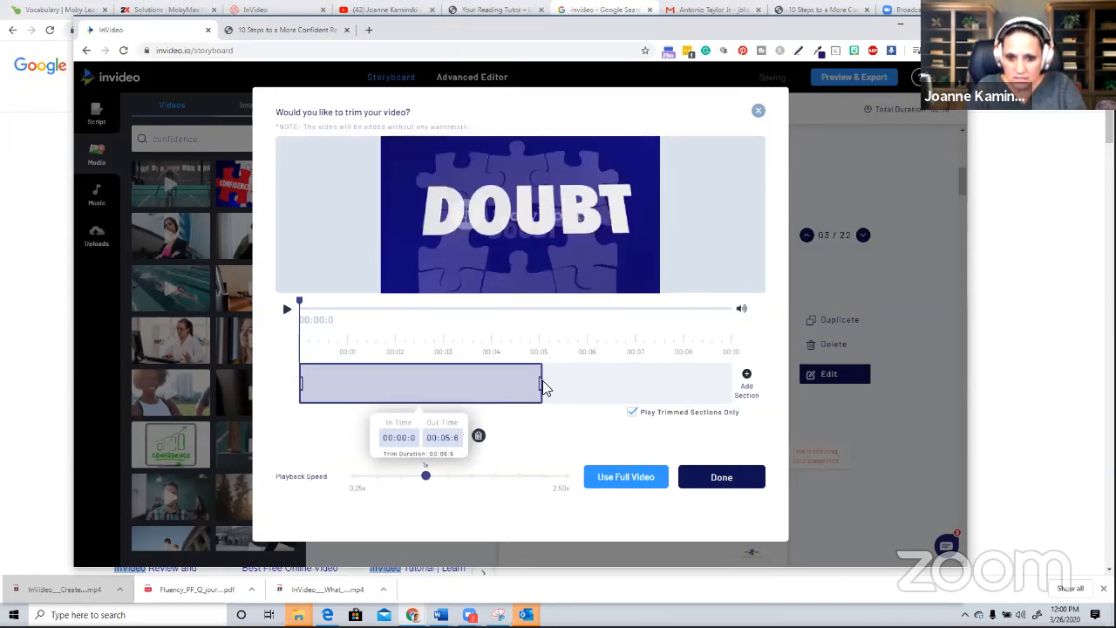
{"action": "left_click_drag", "start_coordinate": [541, 384], "coordinate": [592, 377]}
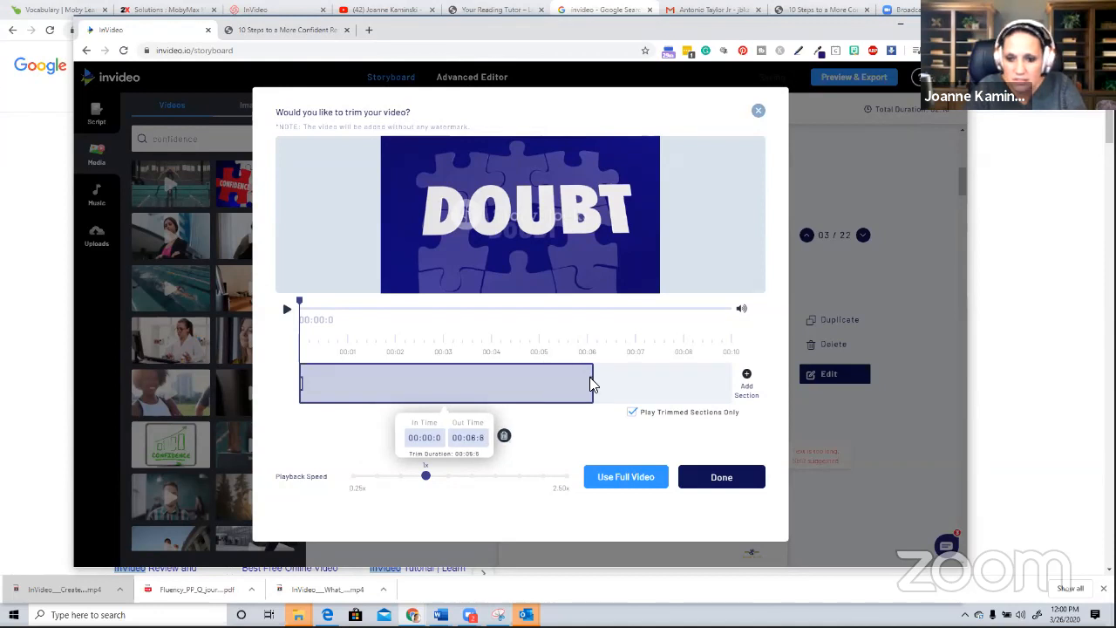
{"action": "key", "text": "Escape"}
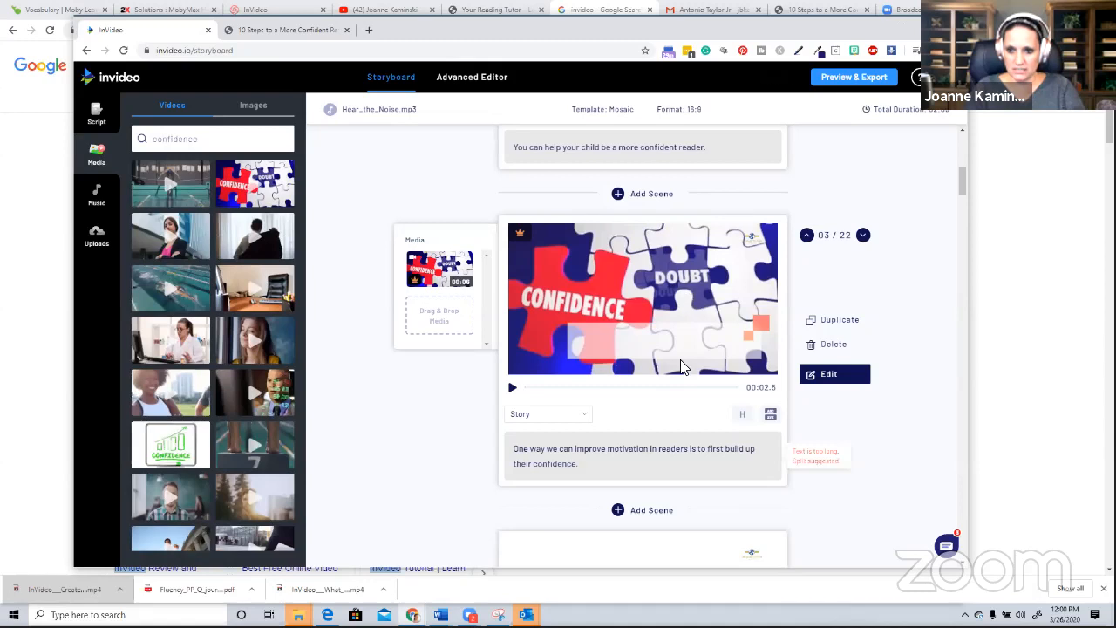
Return to the second scene and search the stock videos for "reading books" to refill its empty media slot
{"action": "scroll", "coordinate": [683, 366], "scroll_direction": "up", "scroll_amount": 1}
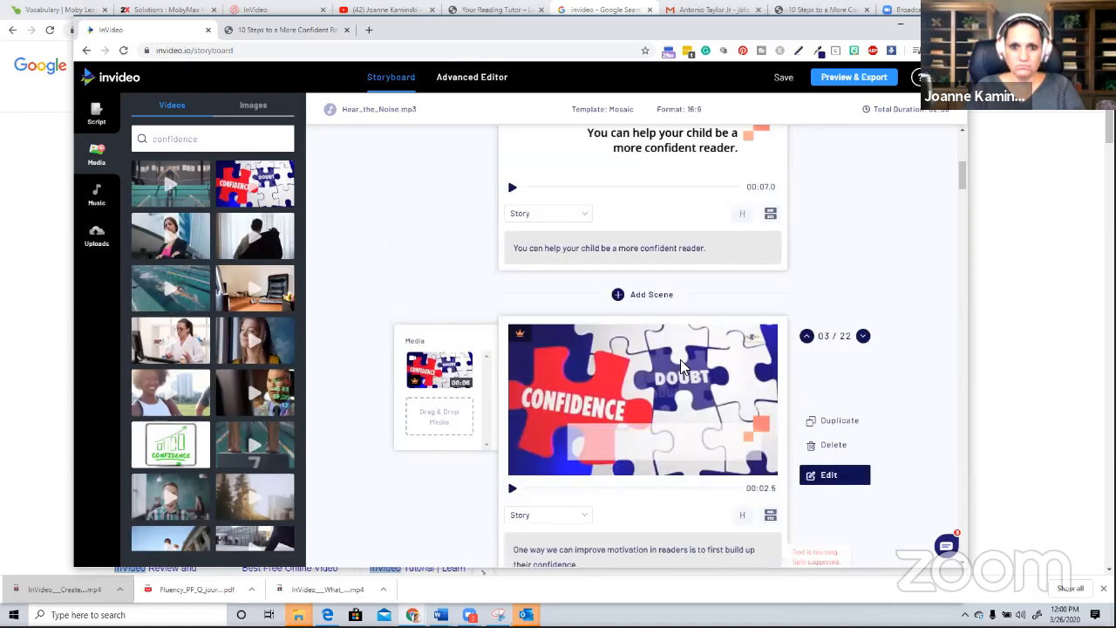
{"action": "scroll", "coordinate": [619, 254], "scroll_direction": "up", "scroll_amount": 1}
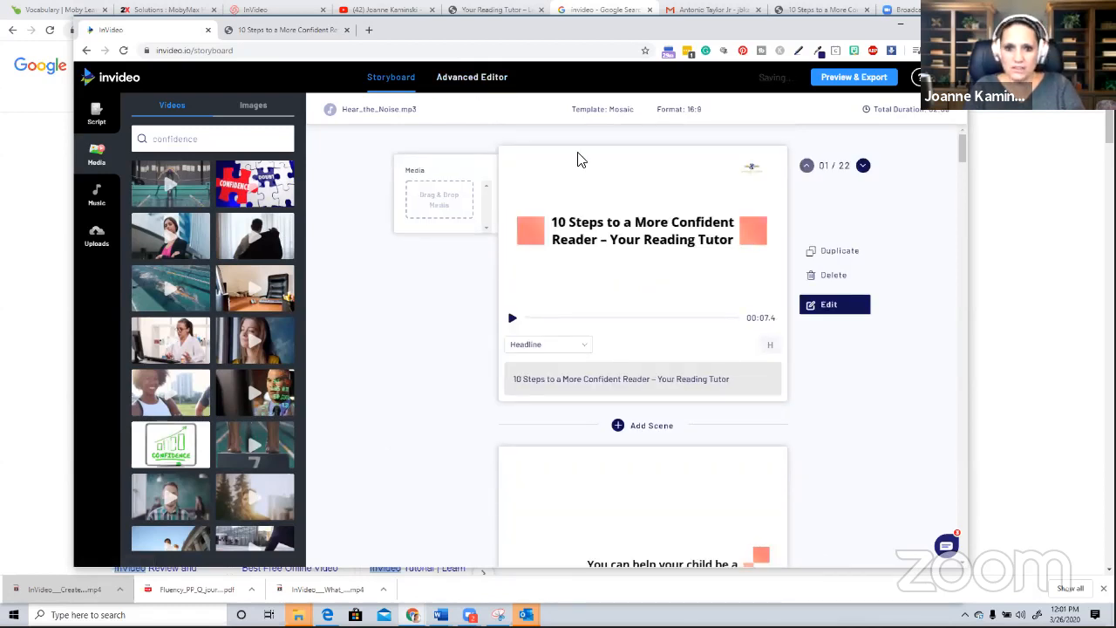
{"action": "scroll", "coordinate": [608, 342], "scroll_direction": "down", "scroll_amount": 3}
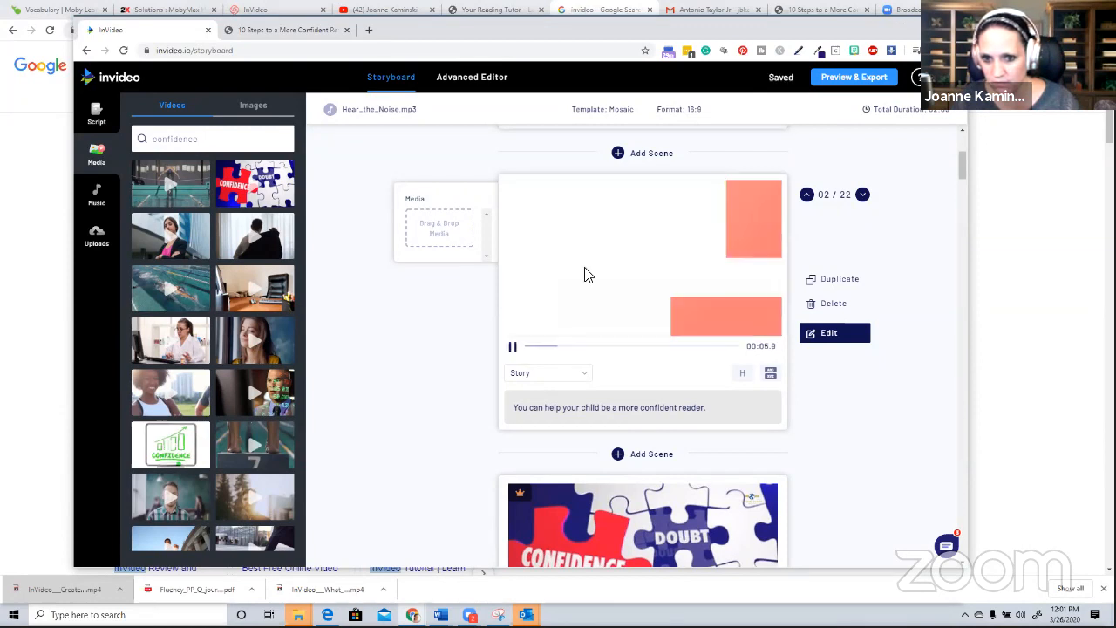
{"action": "double_click", "coordinate": [175, 140]}
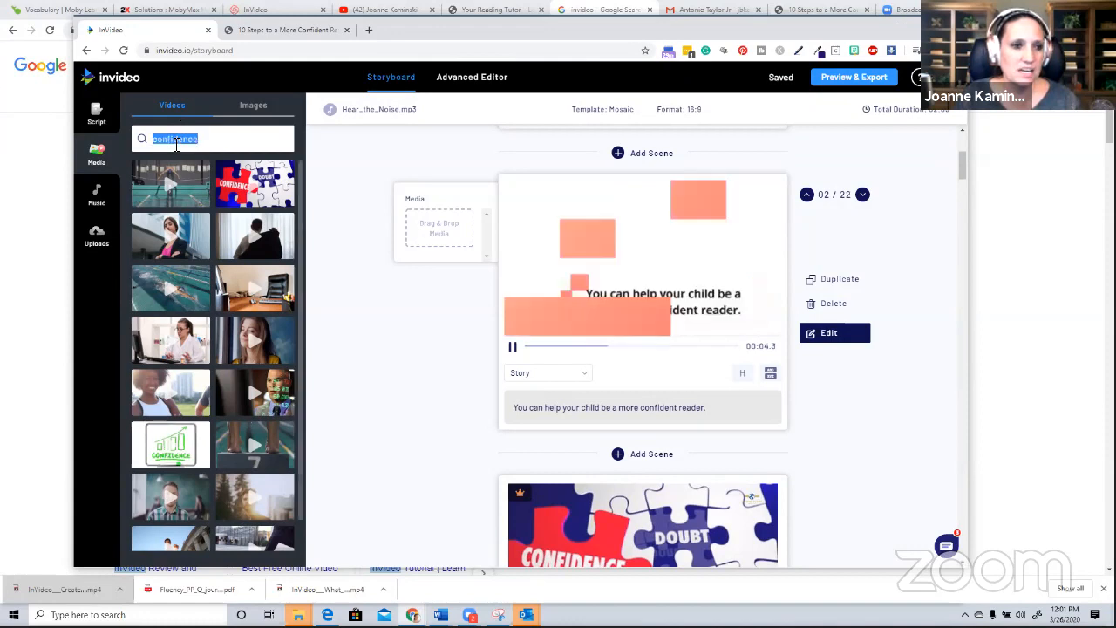
{"action": "type", "text": "read"}
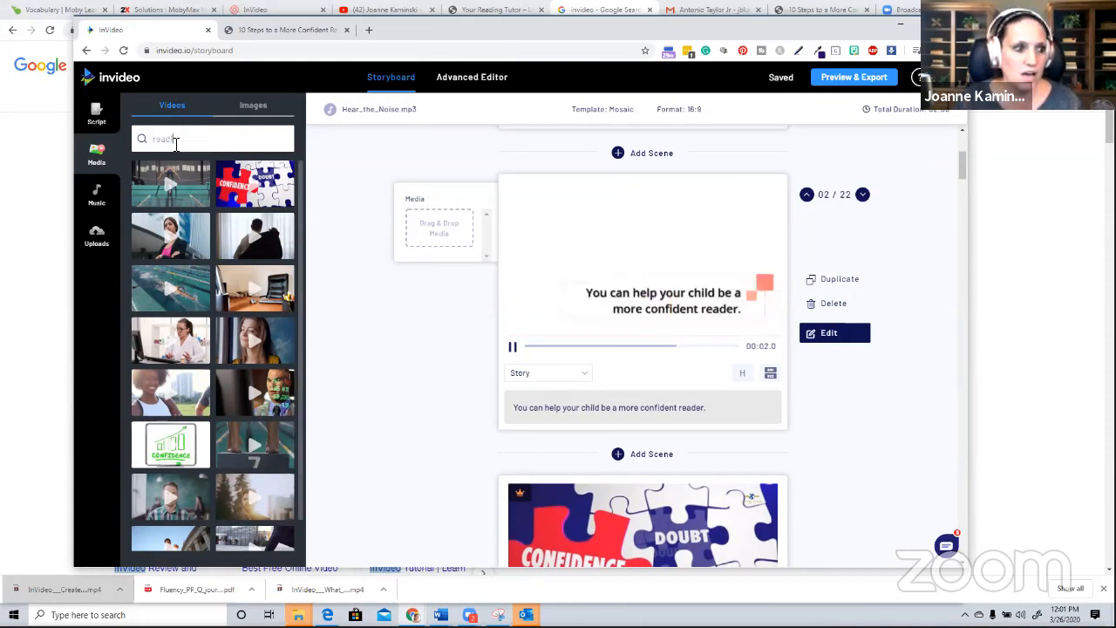
{"action": "type", "text": "ing books"}
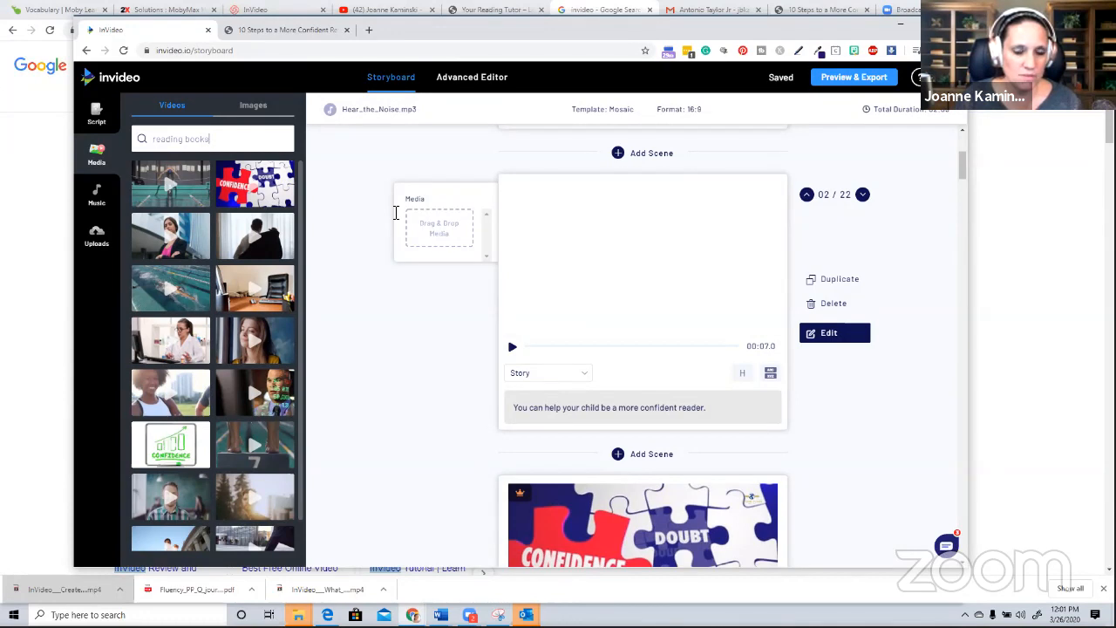
{"action": "key", "text": "Return"}
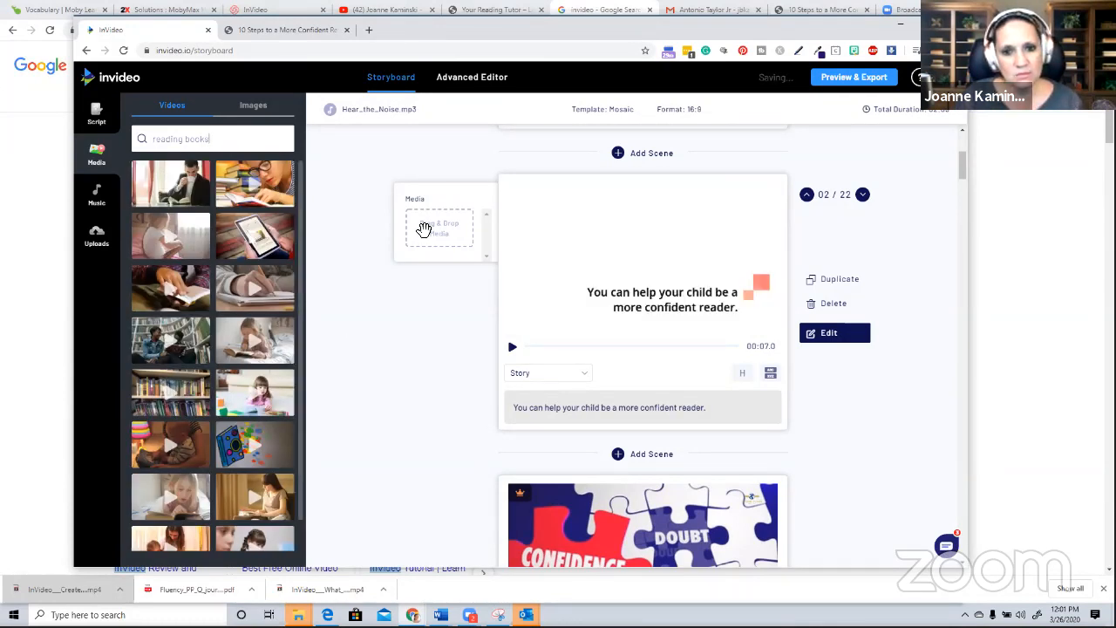
Add the video of the girl reading beside a pink pillow back to the second scene, trimmed to about the first 6 seconds
{"action": "left_click_drag", "start_coordinate": [424, 230], "coordinate": [424, 229]}
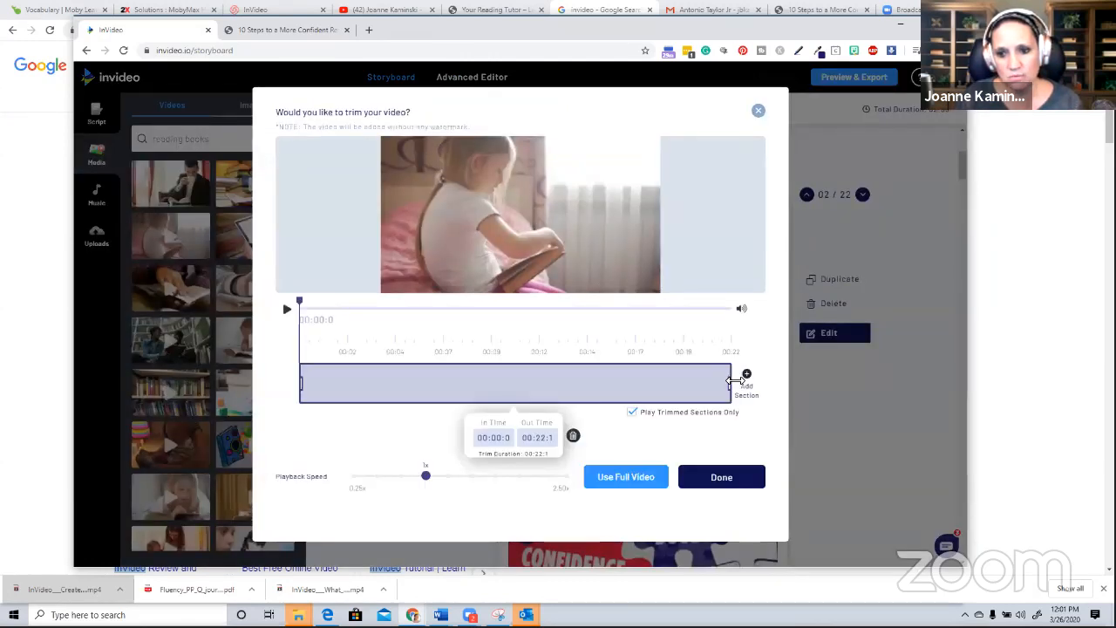
{"action": "left_click_drag", "start_coordinate": [730, 382], "coordinate": [606, 382]}
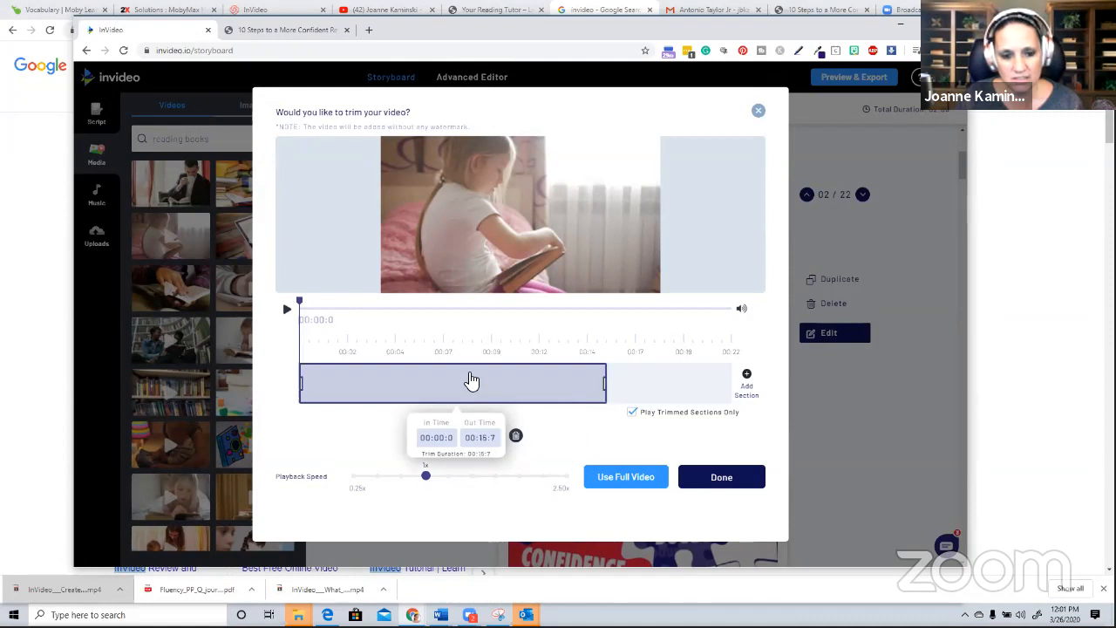
{"action": "left_click_drag", "start_coordinate": [469, 379], "coordinate": [428, 379]}
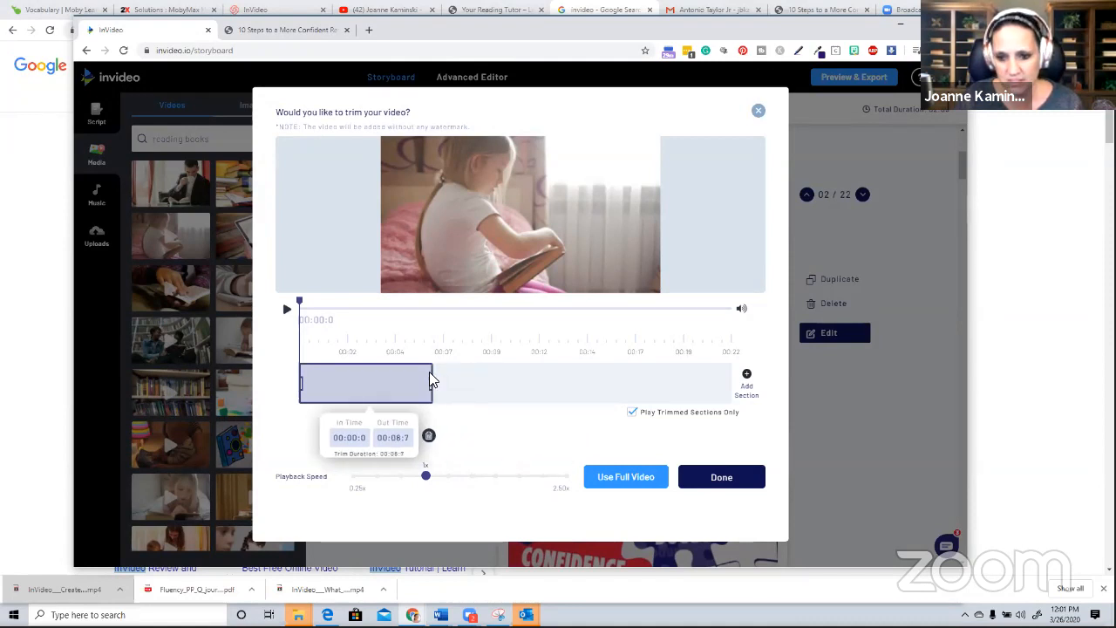
{"action": "left_click", "coordinate": [739, 487]}
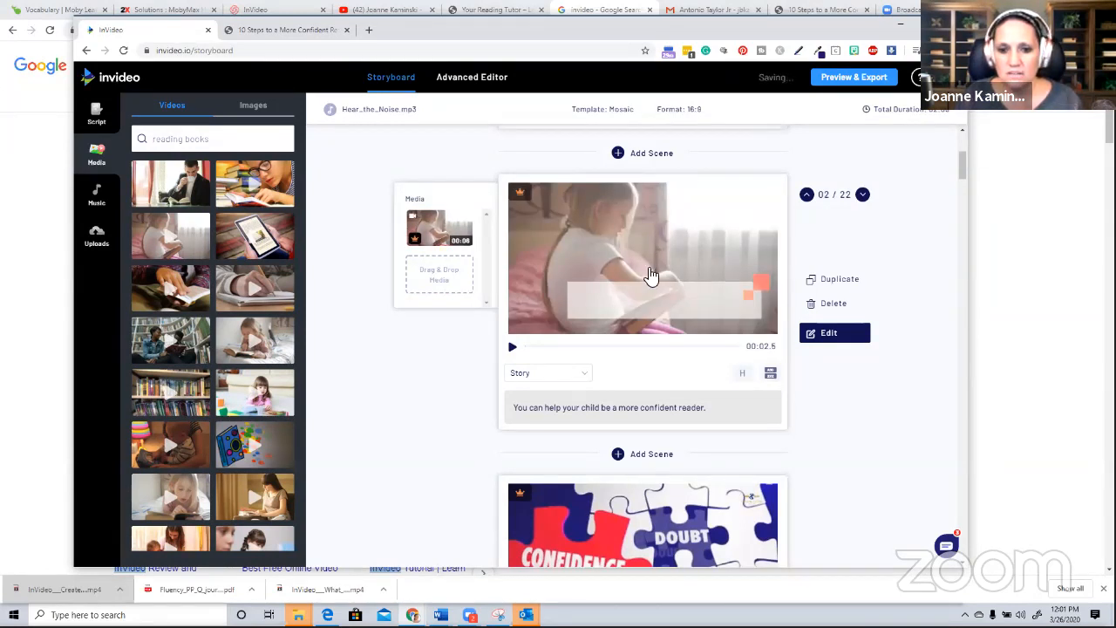
Review the storyboard scenes from the second through the ninth, checking their text and which media slots are still empty
{"action": "scroll", "coordinate": [647, 270], "scroll_direction": "down", "scroll_amount": 3}
{"action": "scroll", "coordinate": [624, 410], "scroll_direction": "down", "scroll_amount": 2}
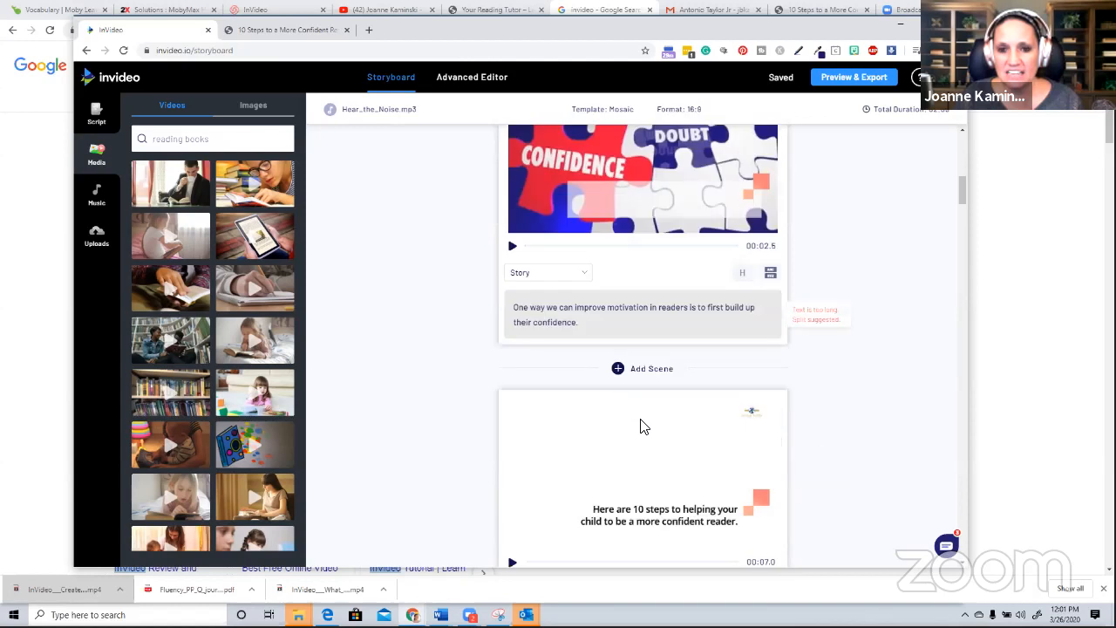
{"action": "scroll", "coordinate": [643, 427], "scroll_direction": "down", "scroll_amount": 1}
{"action": "scroll", "coordinate": [643, 427], "scroll_direction": "down", "scroll_amount": 2}
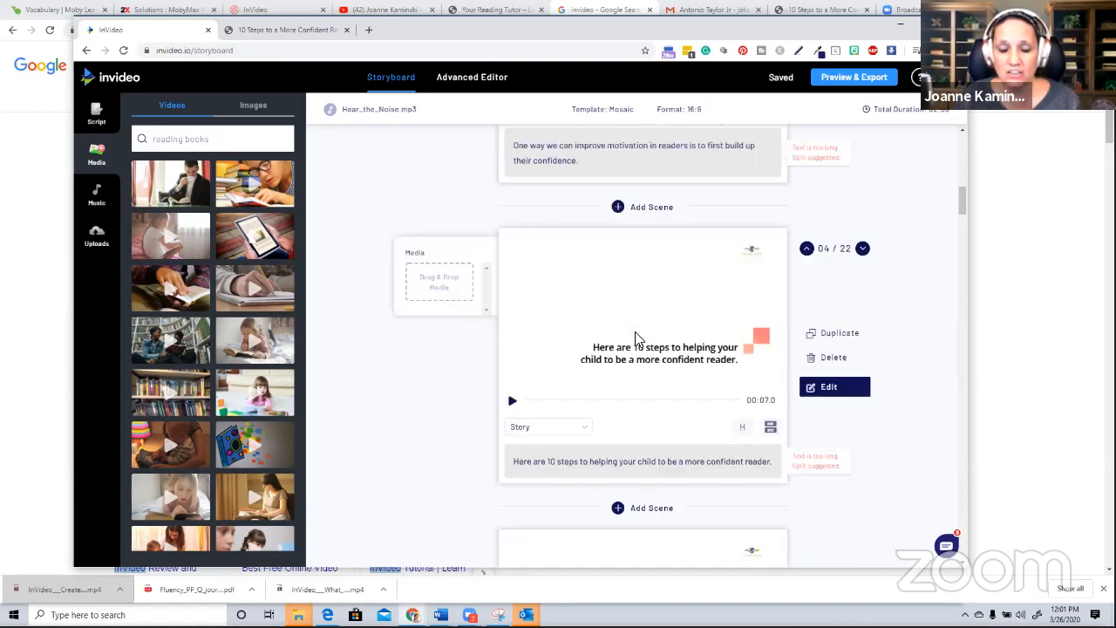
{"action": "scroll", "coordinate": [633, 336], "scroll_direction": "down", "scroll_amount": 1}
{"action": "scroll", "coordinate": [614, 387], "scroll_direction": "down", "scroll_amount": 4}
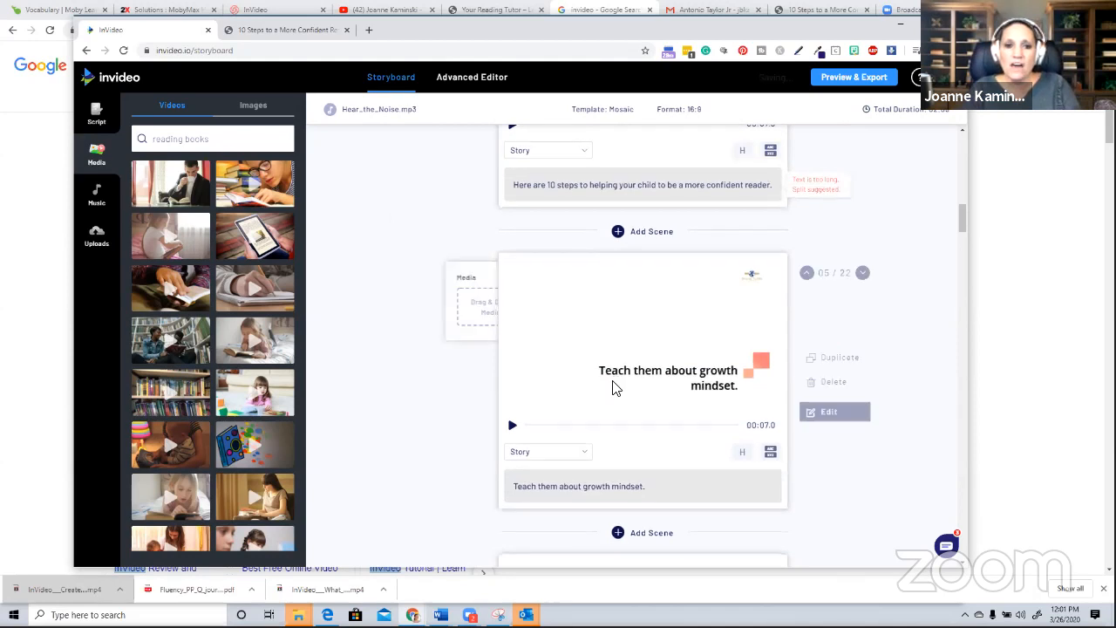
{"action": "scroll", "coordinate": [613, 386], "scroll_direction": "down", "scroll_amount": 7}
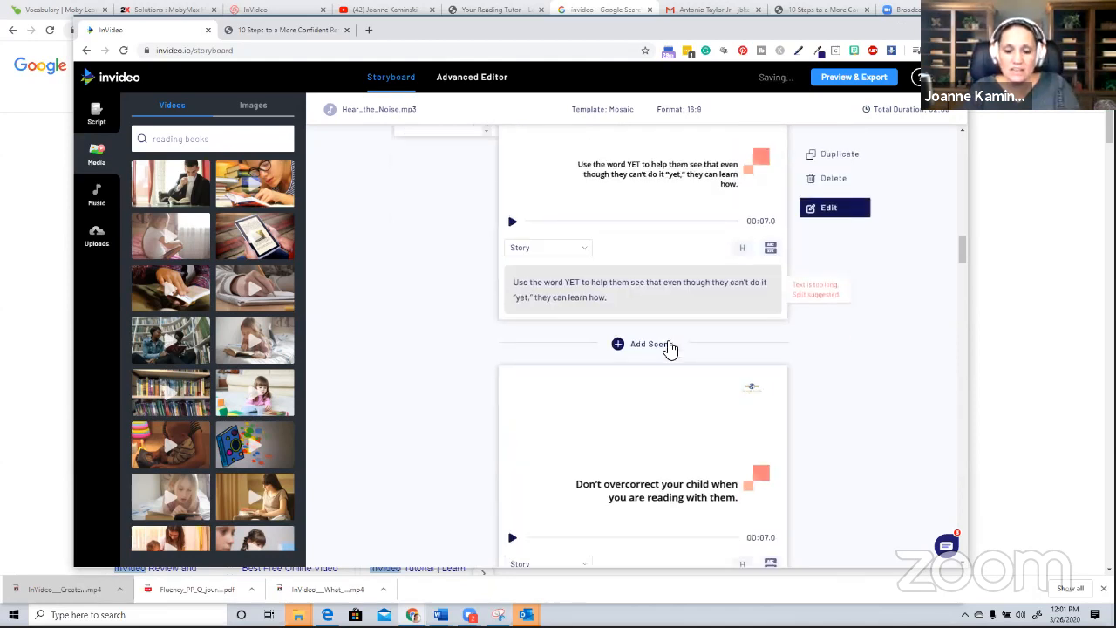
{"action": "scroll", "coordinate": [670, 349], "scroll_direction": "down", "scroll_amount": 3}
{"action": "scroll", "coordinate": [669, 347], "scroll_direction": "down", "scroll_amount": 2}
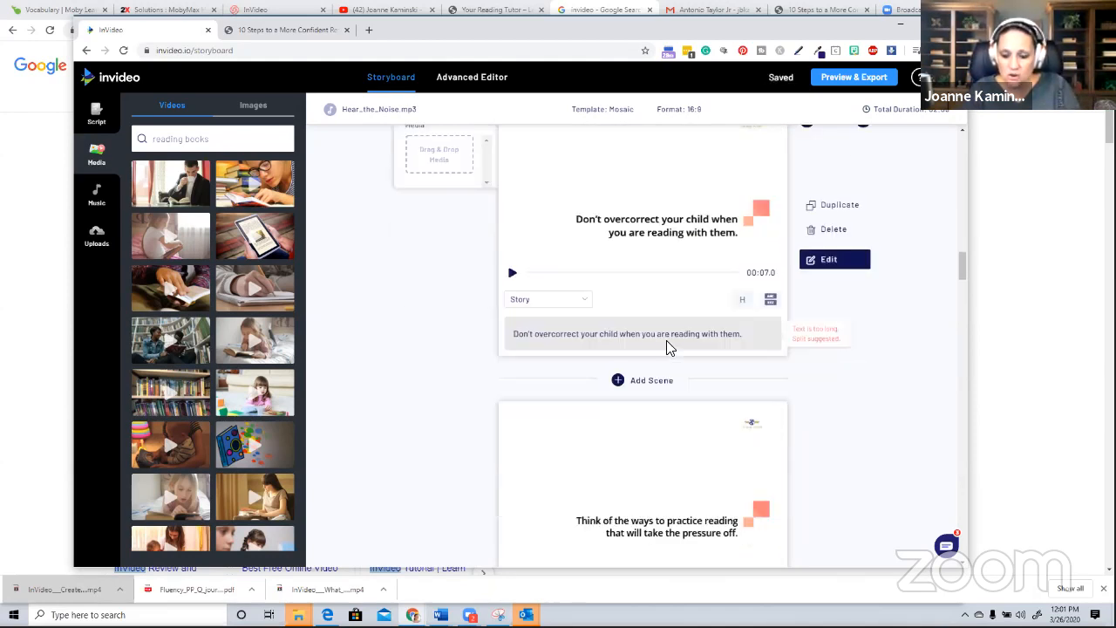
{"action": "scroll", "coordinate": [654, 414], "scroll_direction": "down", "scroll_amount": 1}
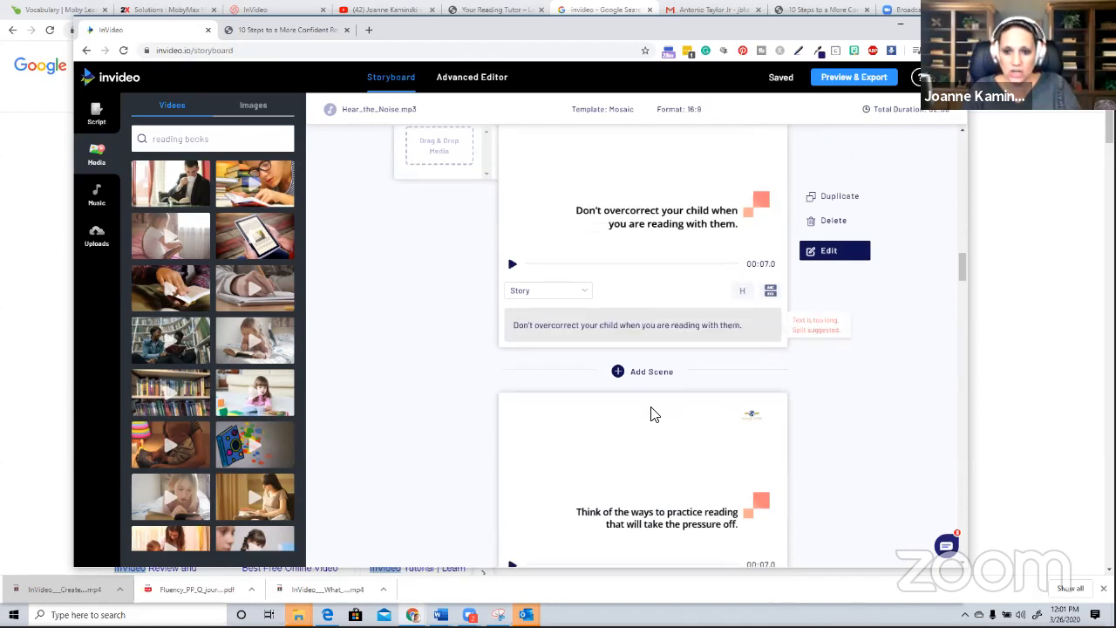
{"action": "scroll", "coordinate": [655, 414], "scroll_direction": "down", "scroll_amount": 4}
{"action": "scroll", "coordinate": [655, 414], "scroll_direction": "down", "scroll_amount": 4}
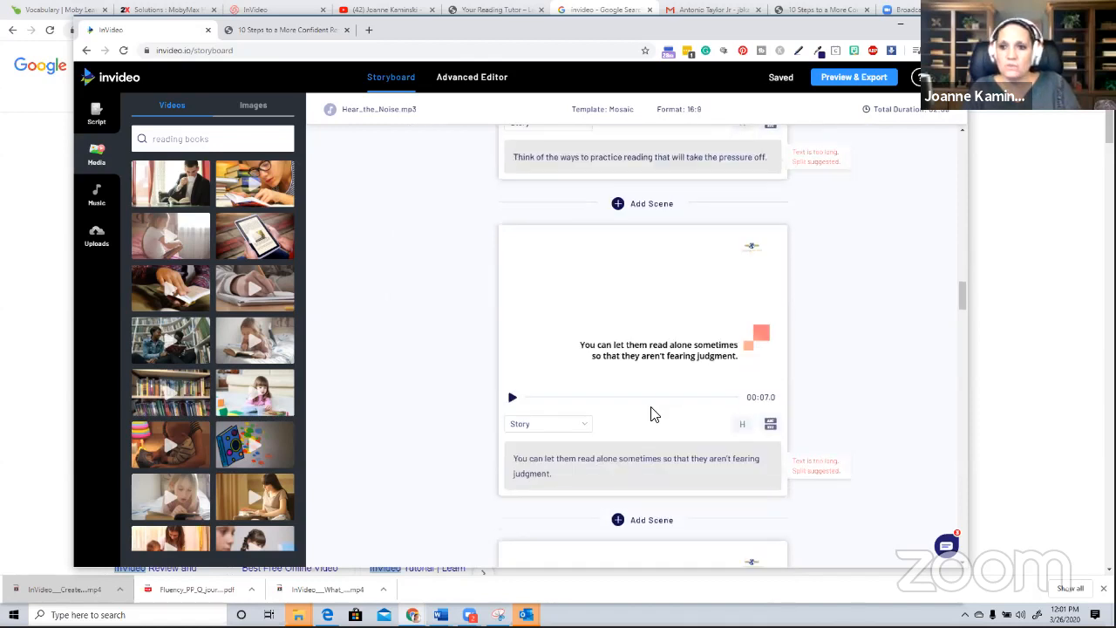
Return to the first scene, play the preview of the video so far, and close it without exporting
{"action": "scroll", "coordinate": [654, 414], "scroll_direction": "up", "scroll_amount": 5}
{"action": "scroll", "coordinate": [654, 414], "scroll_direction": "up", "scroll_amount": 7}
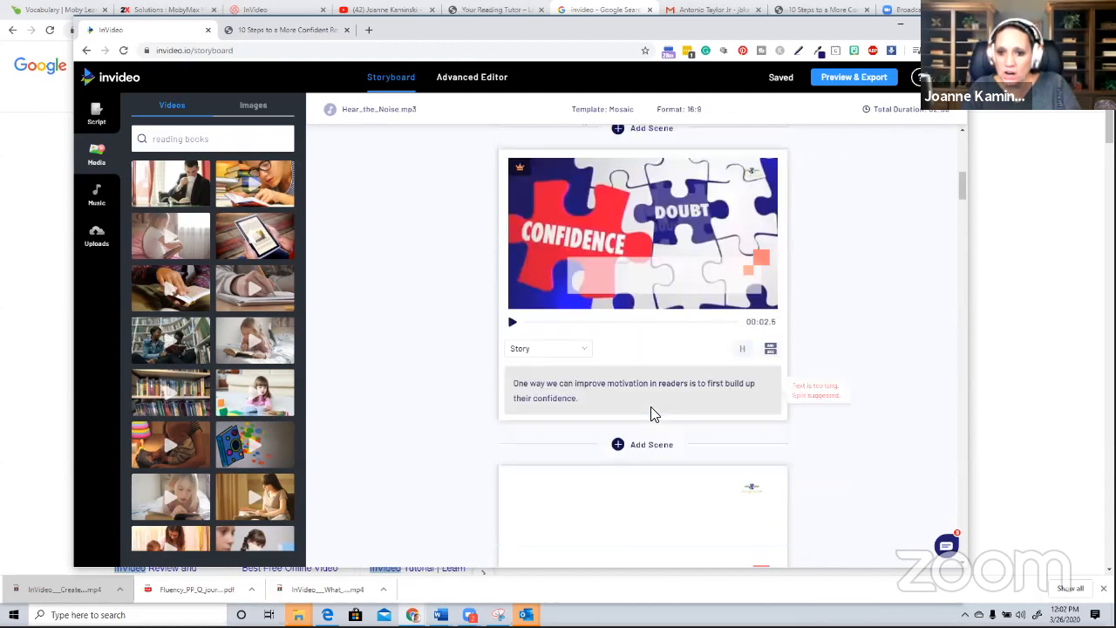
{"action": "scroll", "coordinate": [897, 216], "scroll_direction": "up", "scroll_amount": 5}
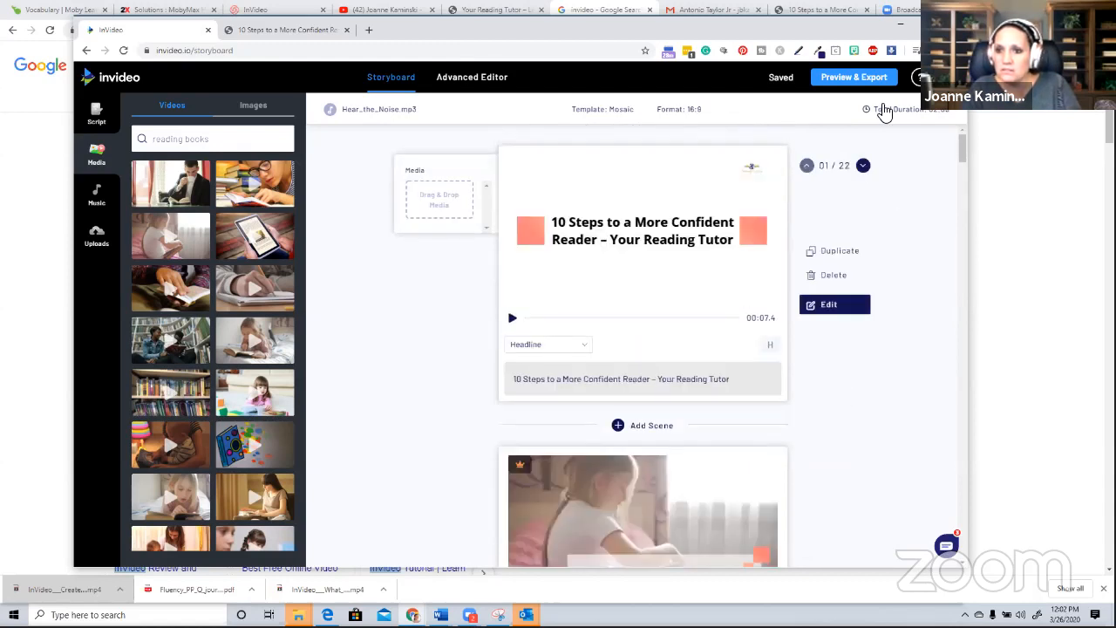
{"action": "left_click", "coordinate": [869, 80]}
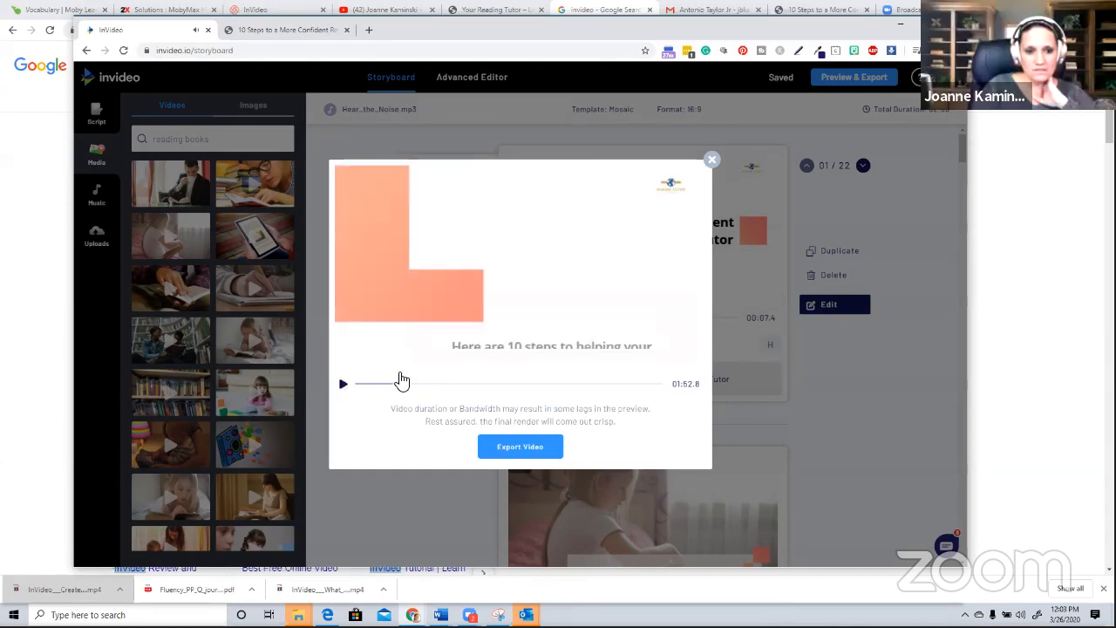
{"action": "left_click", "coordinate": [712, 161]}
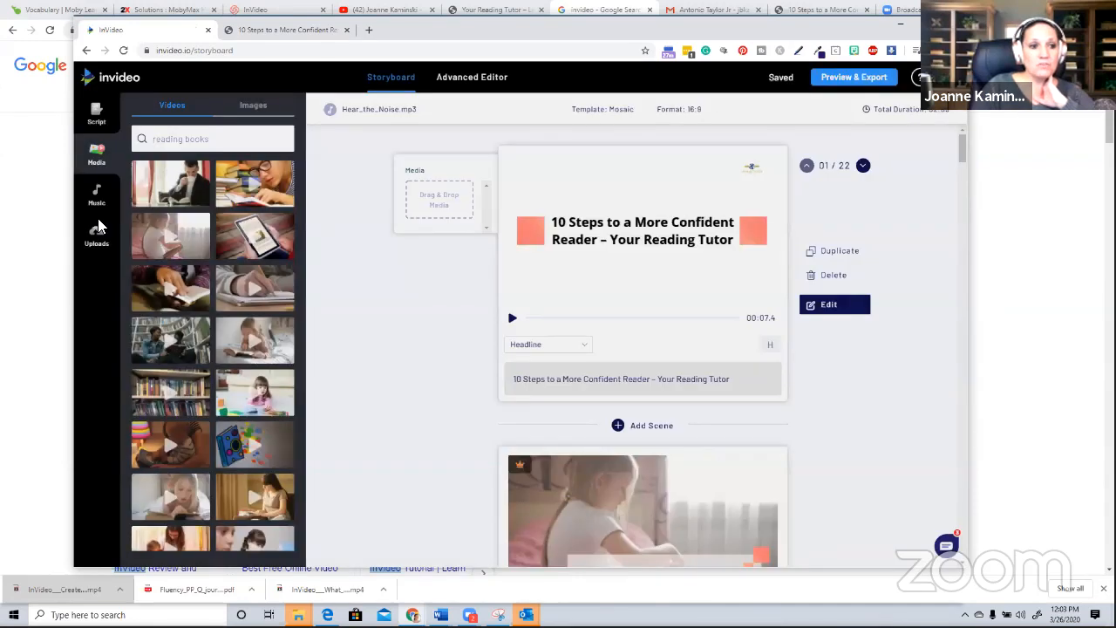
Show the Bright category in the music library and sample the track A Walk in the Park
{"action": "left_click", "coordinate": [96, 199]}
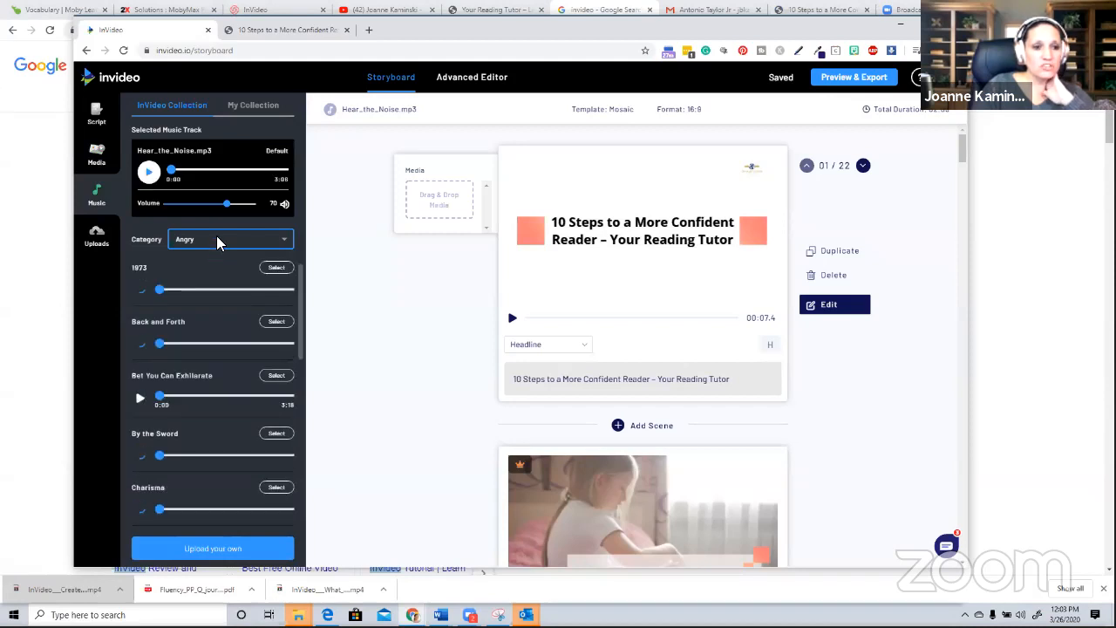
{"action": "left_click", "coordinate": [218, 241]}
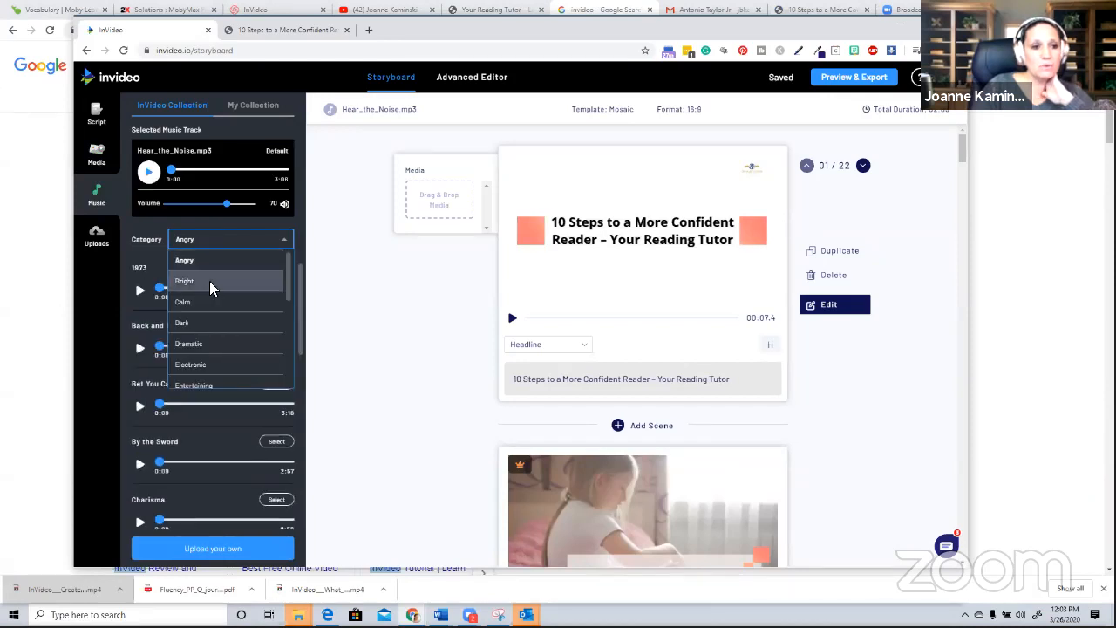
{"action": "left_click", "coordinate": [197, 281]}
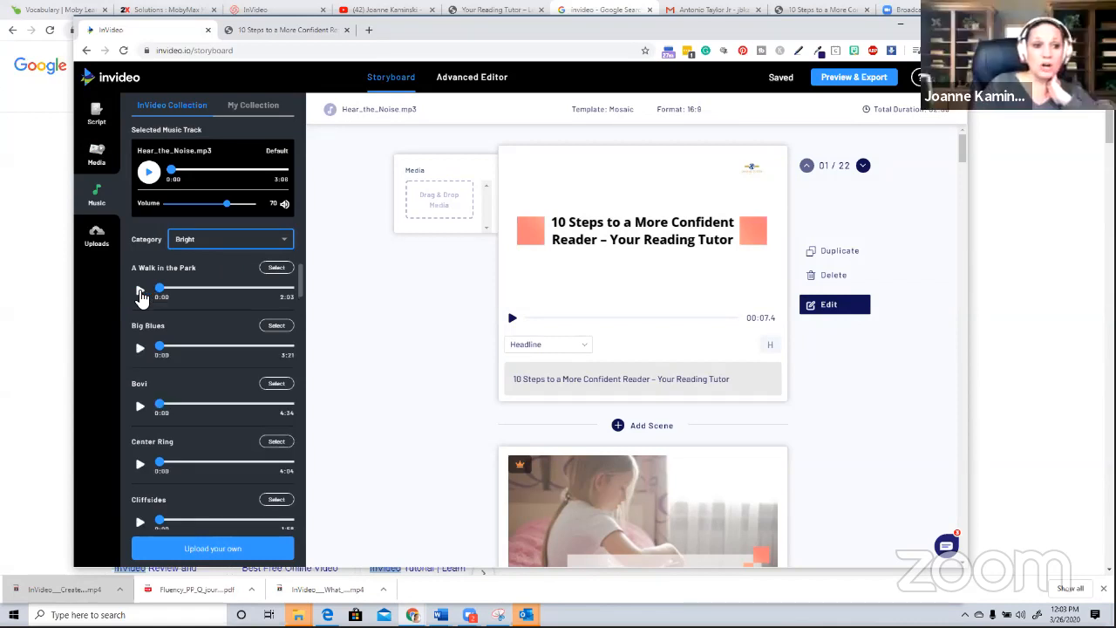
{"action": "left_click", "coordinate": [140, 293]}
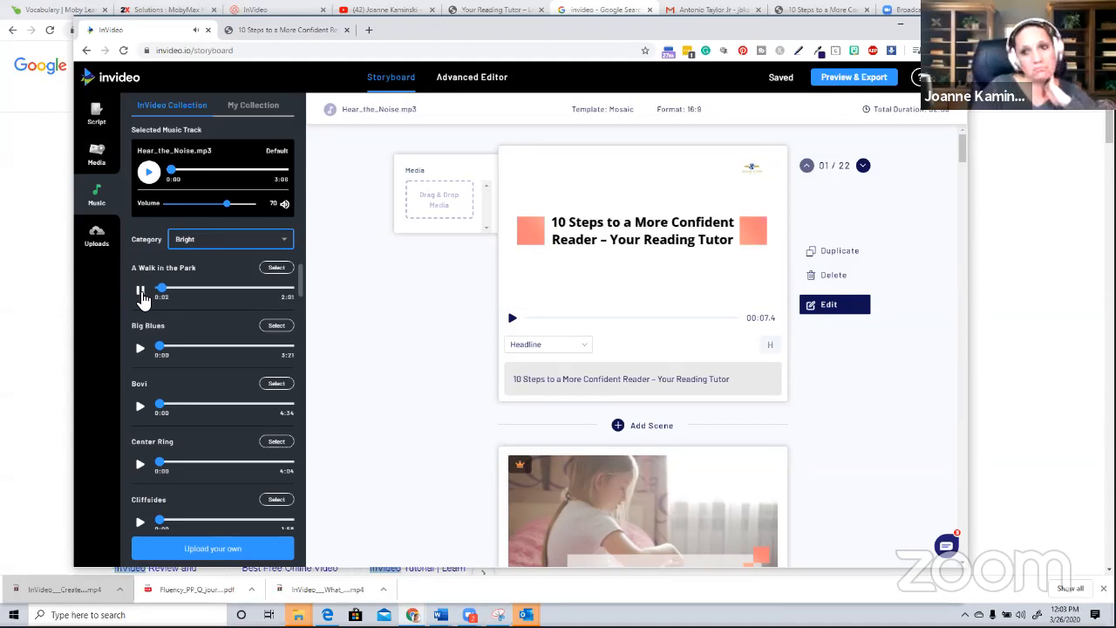
{"action": "left_click", "coordinate": [141, 292]}
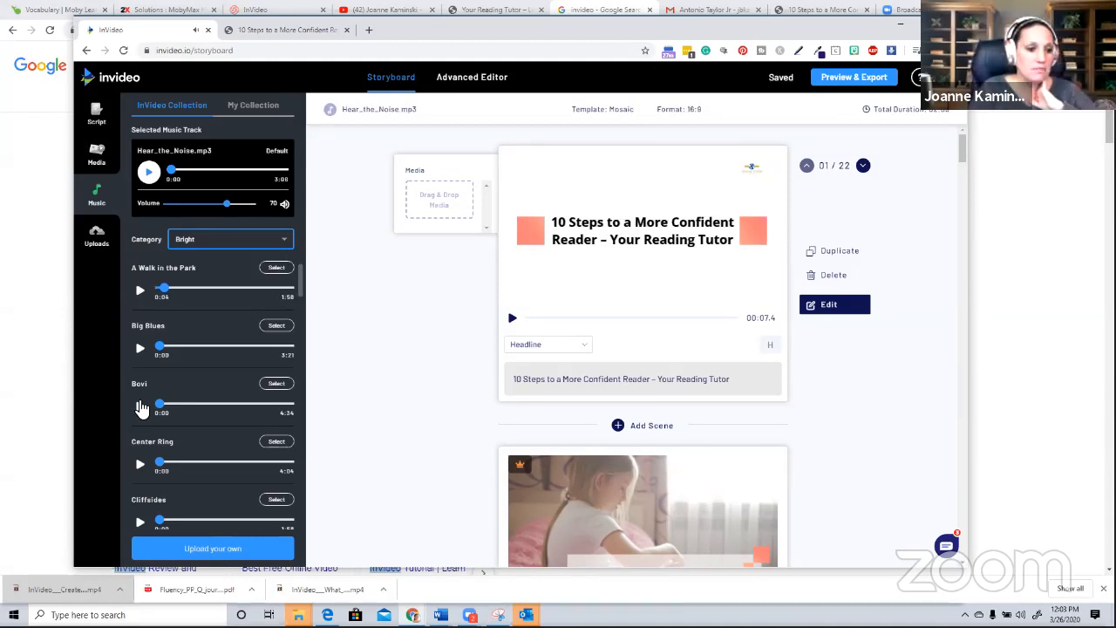
Sample the Bright tracks Down with Paradise, Honey and Milk, and Intentions
{"action": "scroll", "coordinate": [141, 408], "scroll_direction": "down", "scroll_amount": 3}
{"action": "scroll", "coordinate": [148, 384], "scroll_direction": "down", "scroll_amount": 3}
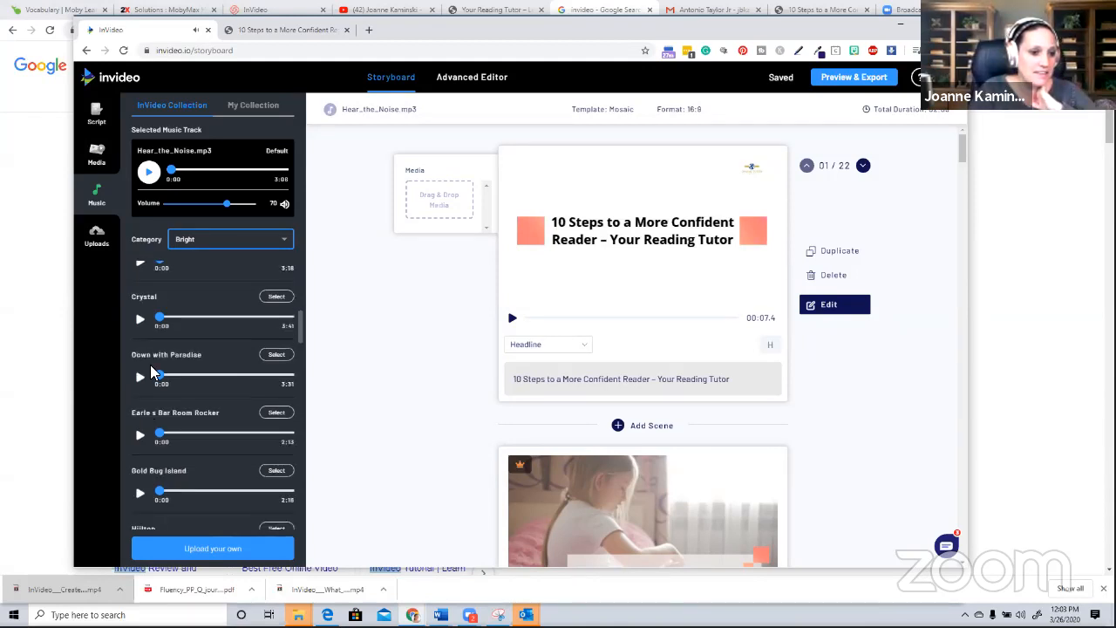
{"action": "left_click", "coordinate": [142, 377]}
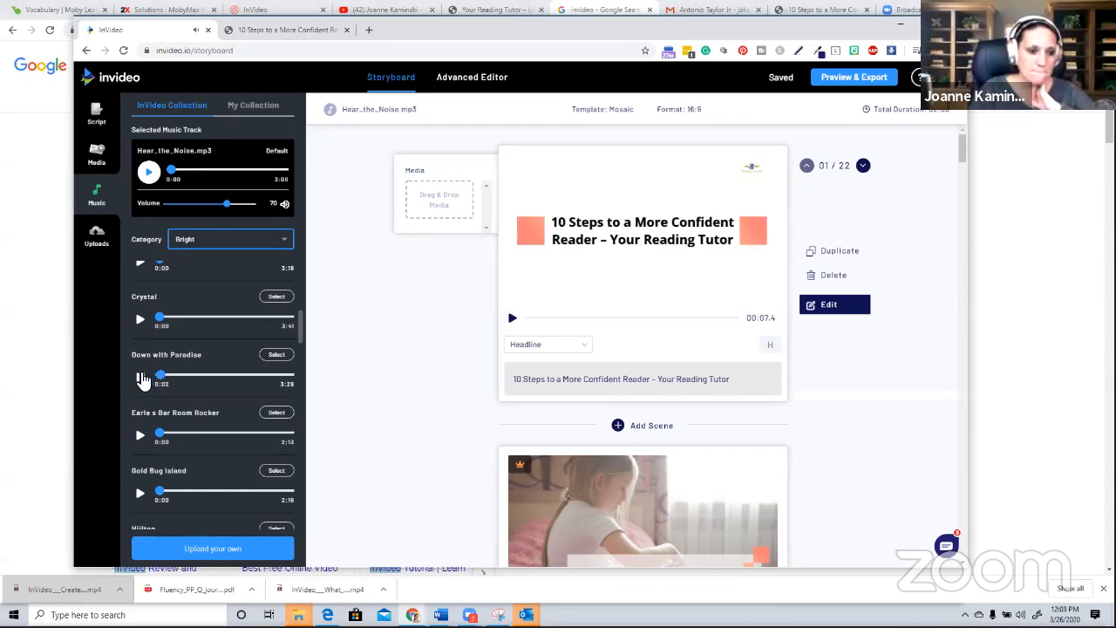
{"action": "scroll", "coordinate": [146, 436], "scroll_direction": "down", "scroll_amount": 3}
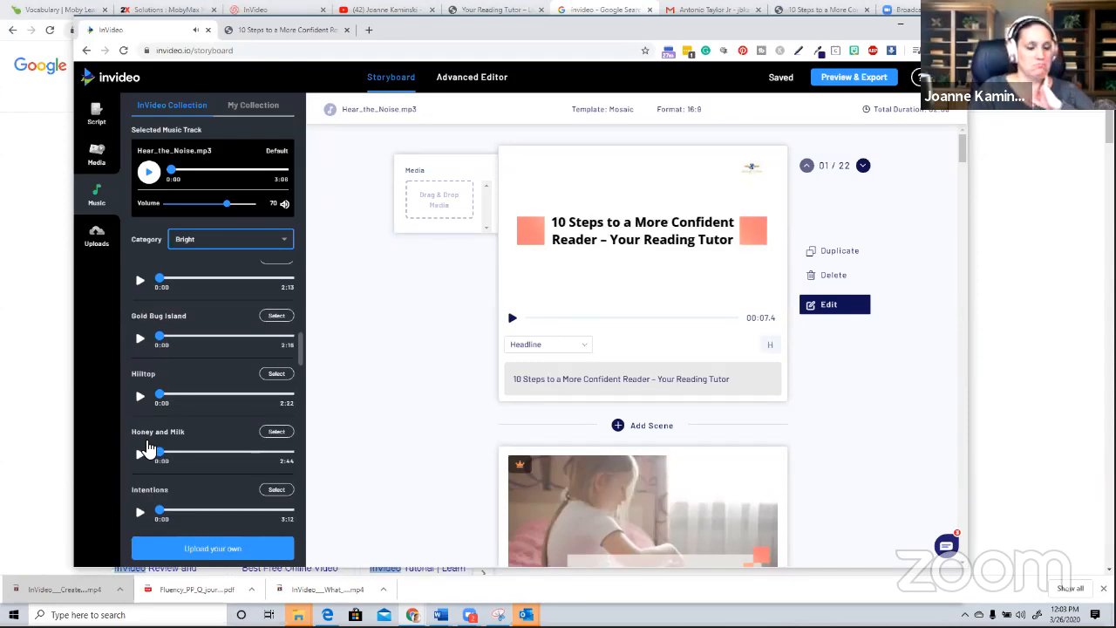
{"action": "left_click", "coordinate": [143, 455]}
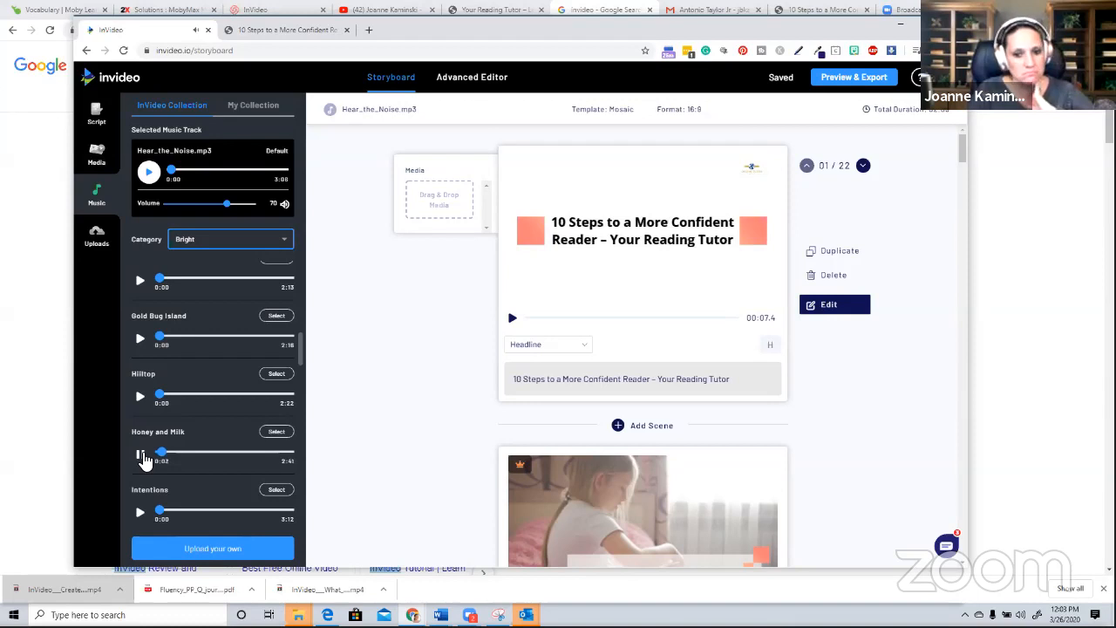
{"action": "left_click", "coordinate": [141, 456]}
{"action": "scroll", "coordinate": [141, 457], "scroll_direction": "down", "scroll_amount": 1}
{"action": "left_click", "coordinate": [145, 447]}
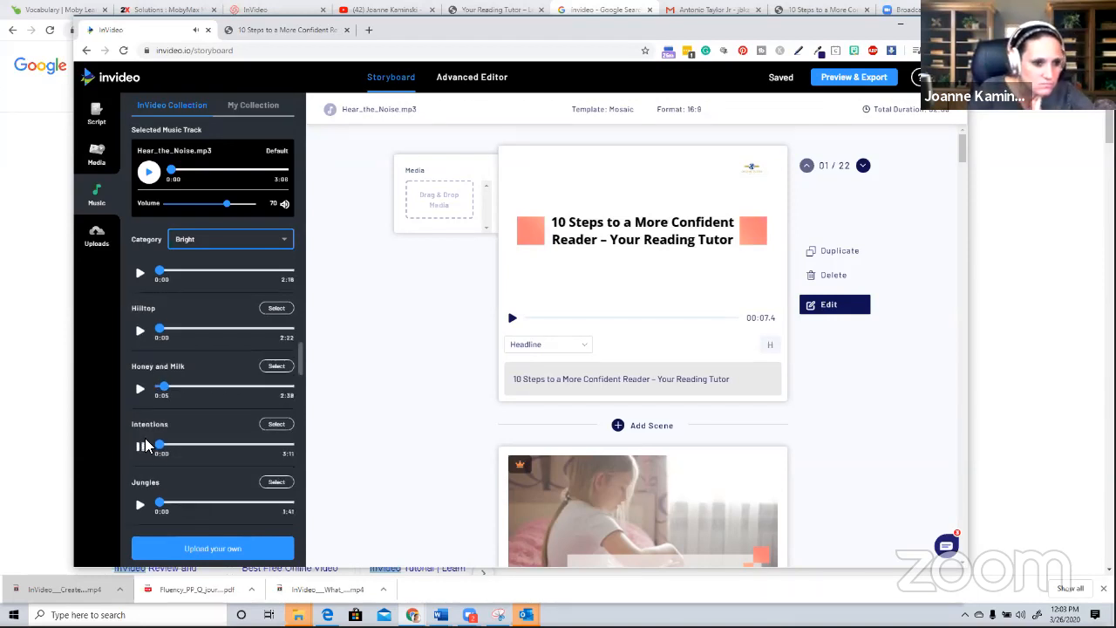
{"action": "left_click", "coordinate": [140, 446]}
Browse further through the Bright music tracks and sample Manchester Dream
{"action": "scroll", "coordinate": [139, 451], "scroll_direction": "down", "scroll_amount": 1}
{"action": "scroll", "coordinate": [140, 450], "scroll_direction": "down", "scroll_amount": 1}
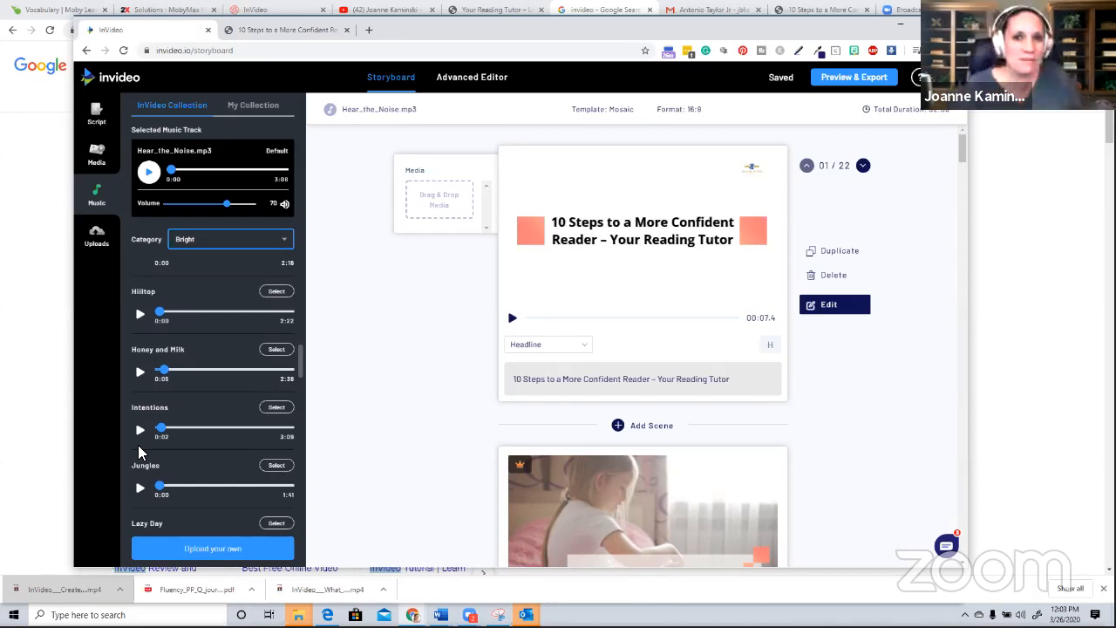
{"action": "scroll", "coordinate": [139, 451], "scroll_direction": "down", "scroll_amount": 1}
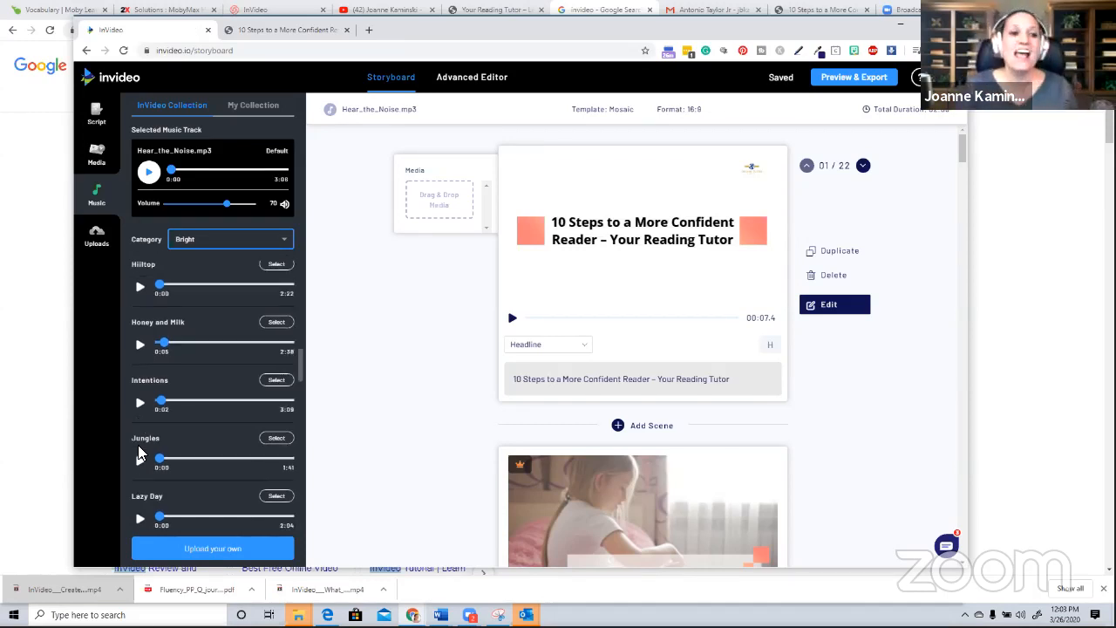
{"action": "scroll", "coordinate": [139, 454], "scroll_direction": "down", "scroll_amount": 2}
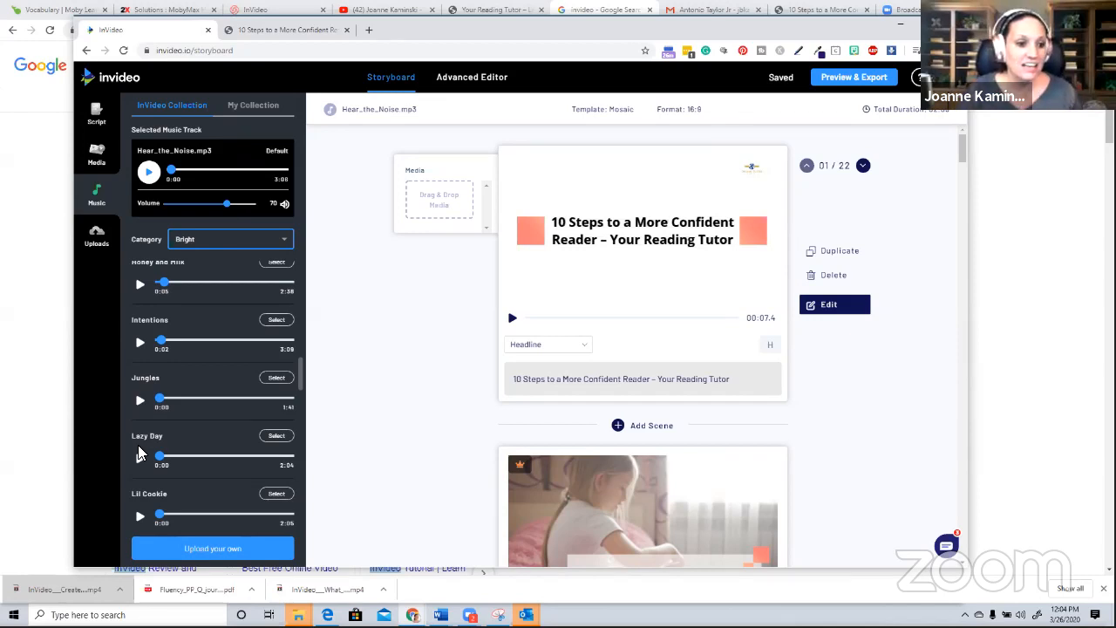
{"action": "scroll", "coordinate": [140, 454], "scroll_direction": "down", "scroll_amount": 2}
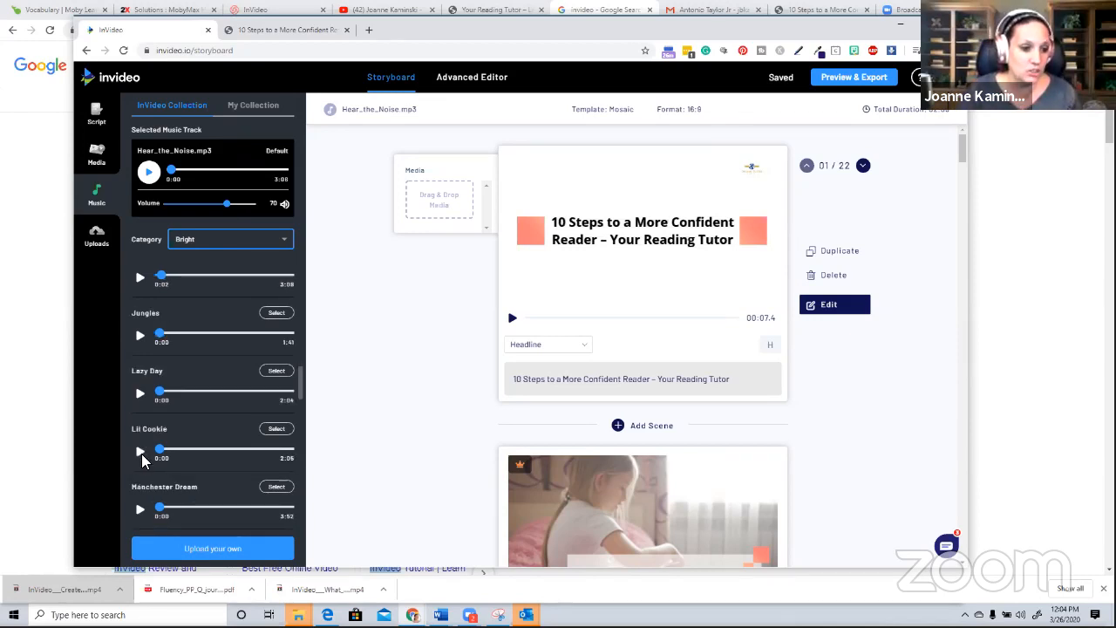
{"action": "scroll", "coordinate": [142, 460], "scroll_direction": "down", "scroll_amount": 2}
{"action": "left_click", "coordinate": [140, 446]}
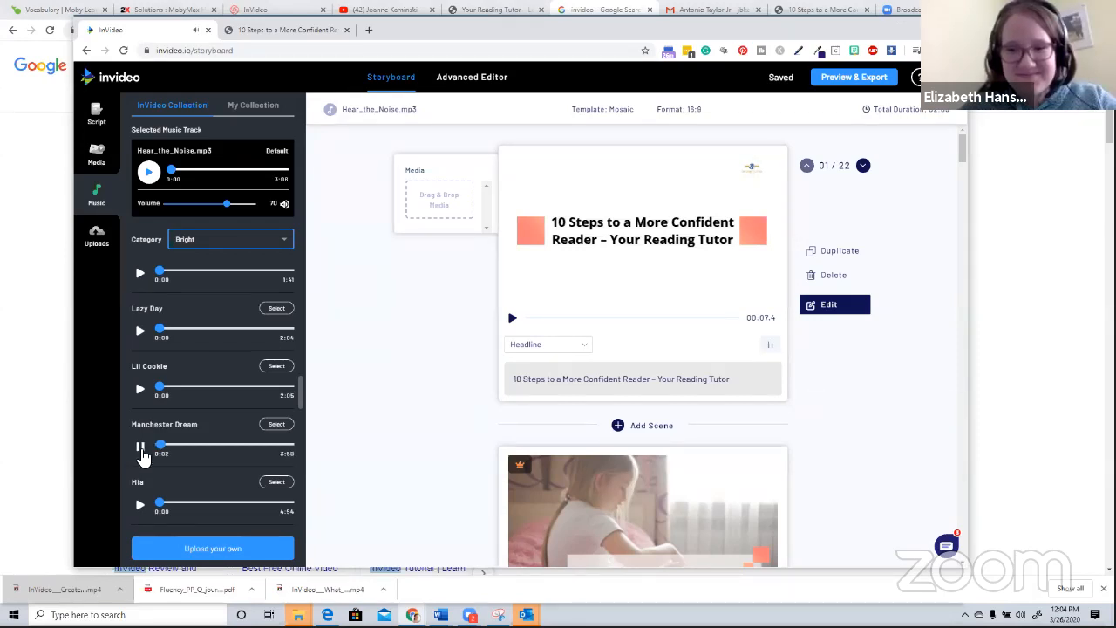
{"action": "left_click", "coordinate": [139, 447]}
Sample the Bright track Mia and look over the tracks listed after it
{"action": "scroll", "coordinate": [142, 458], "scroll_direction": "down", "scroll_amount": 1}
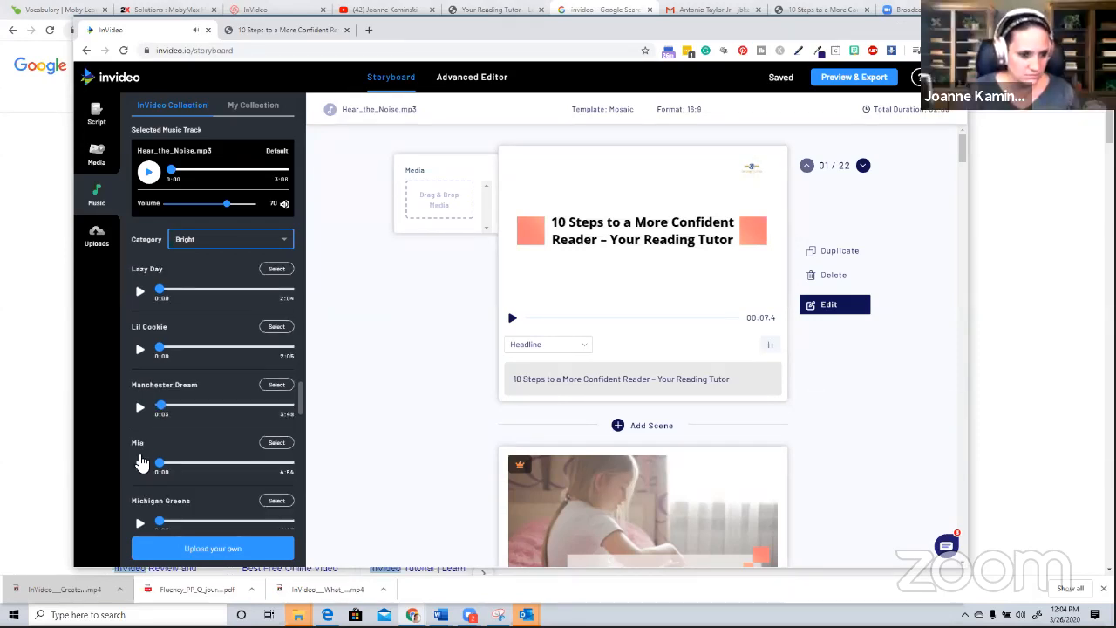
{"action": "left_click", "coordinate": [139, 464]}
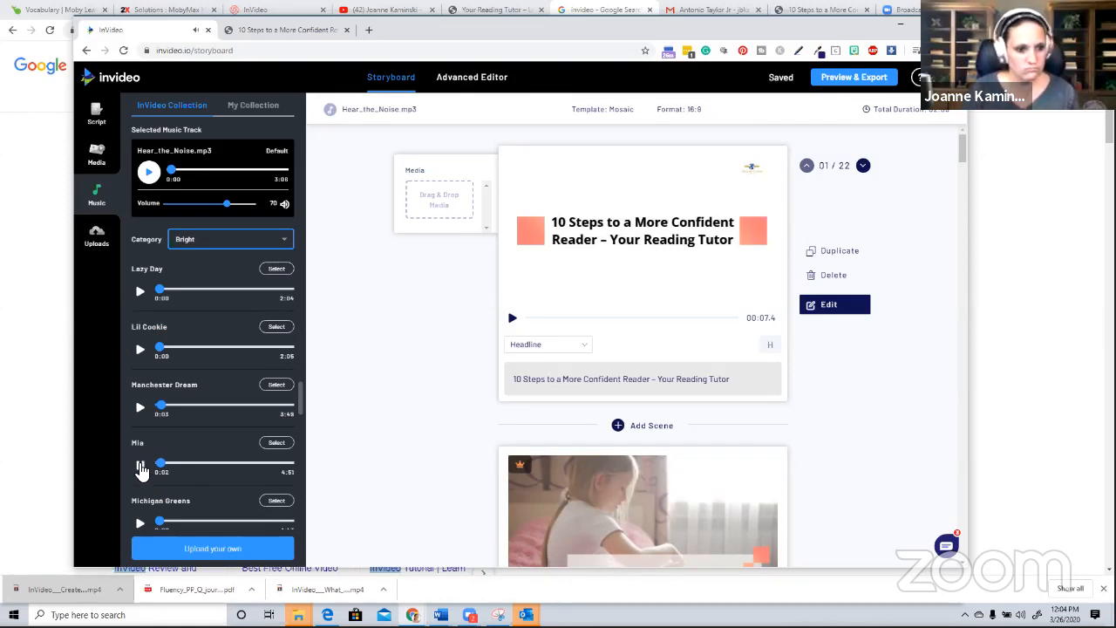
{"action": "scroll", "coordinate": [146, 414], "scroll_direction": "down", "scroll_amount": 2}
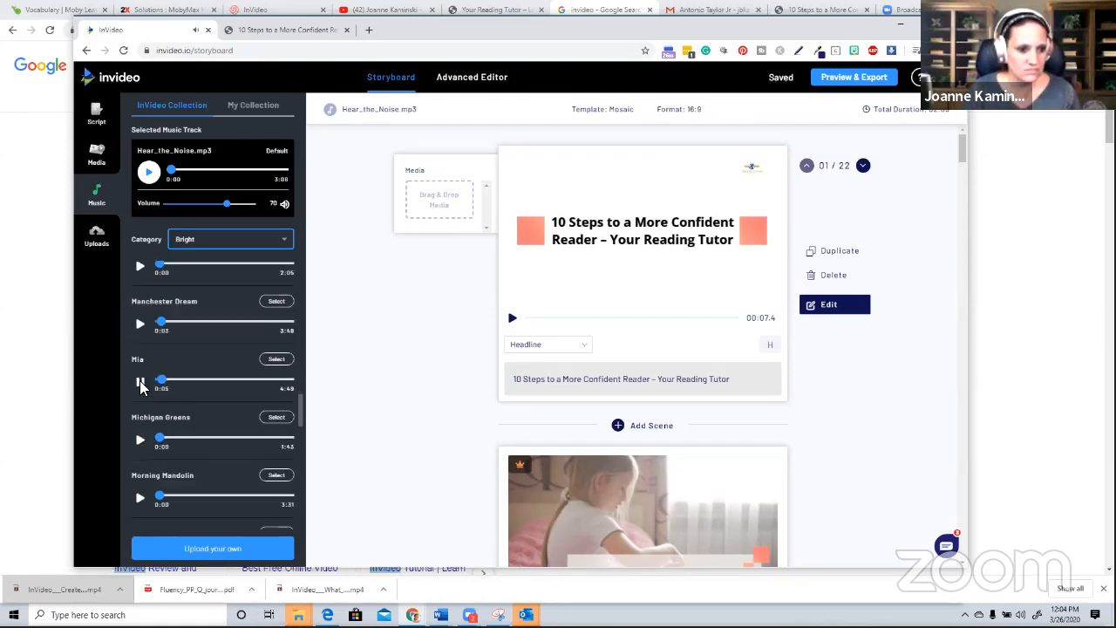
{"action": "scroll", "coordinate": [144, 478], "scroll_direction": "down", "scroll_amount": 1}
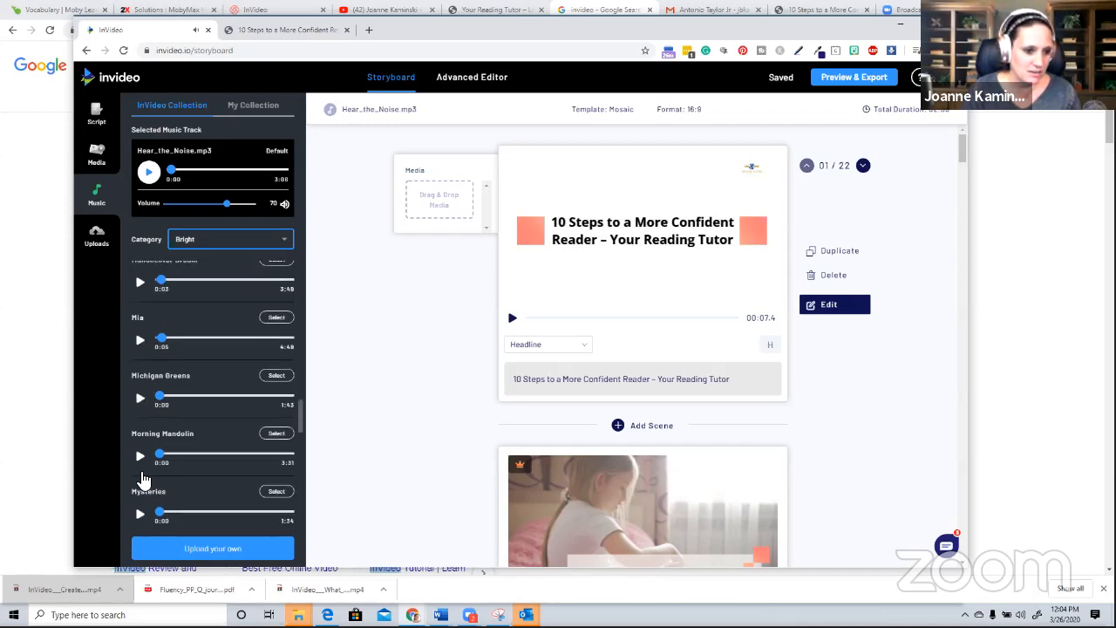
{"action": "scroll", "coordinate": [144, 478], "scroll_direction": "down", "scroll_amount": 2}
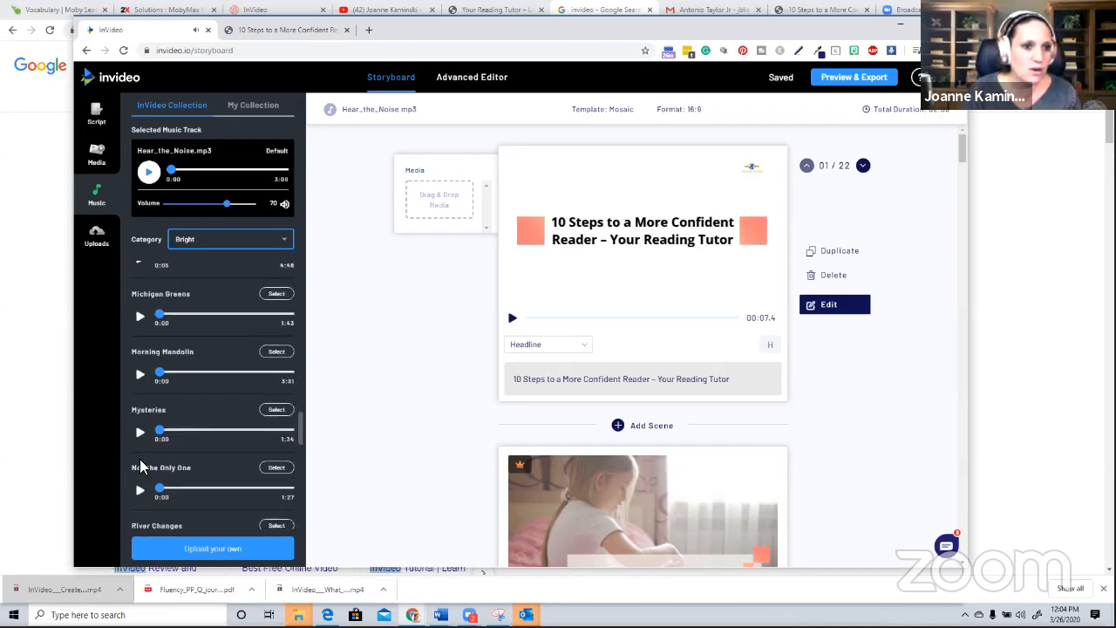
Change the music category to Inspirational and sample the track Ammo
{"action": "left_click", "coordinate": [211, 244]}
{"action": "scroll", "coordinate": [231, 299], "scroll_direction": "down", "scroll_amount": 1}
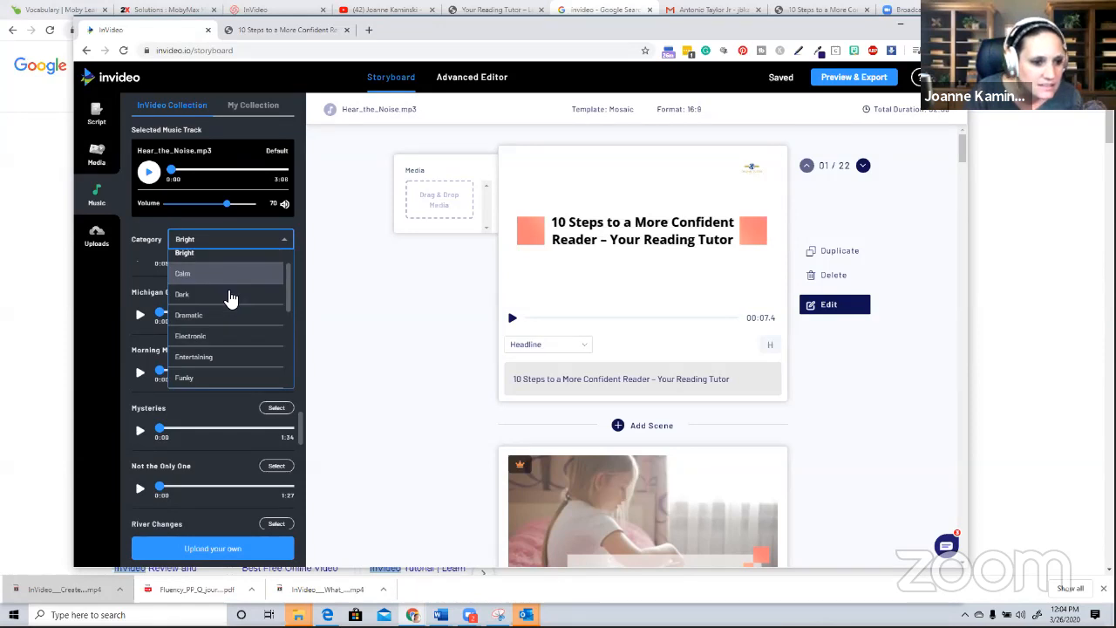
{"action": "scroll", "coordinate": [231, 299], "scroll_direction": "down", "scroll_amount": 2}
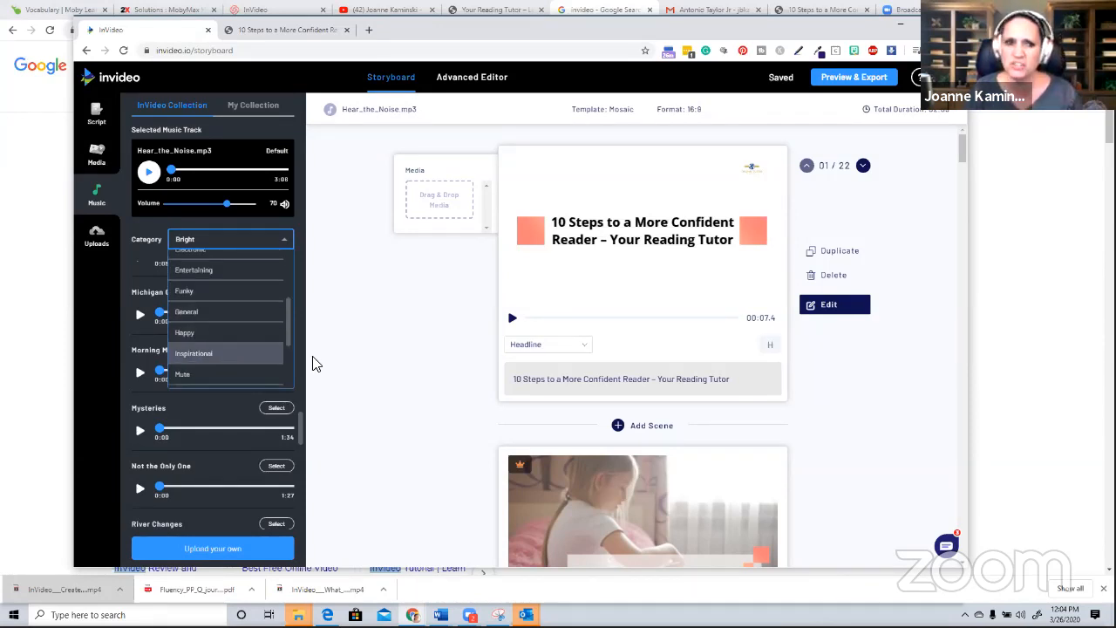
{"action": "left_click", "coordinate": [277, 353]}
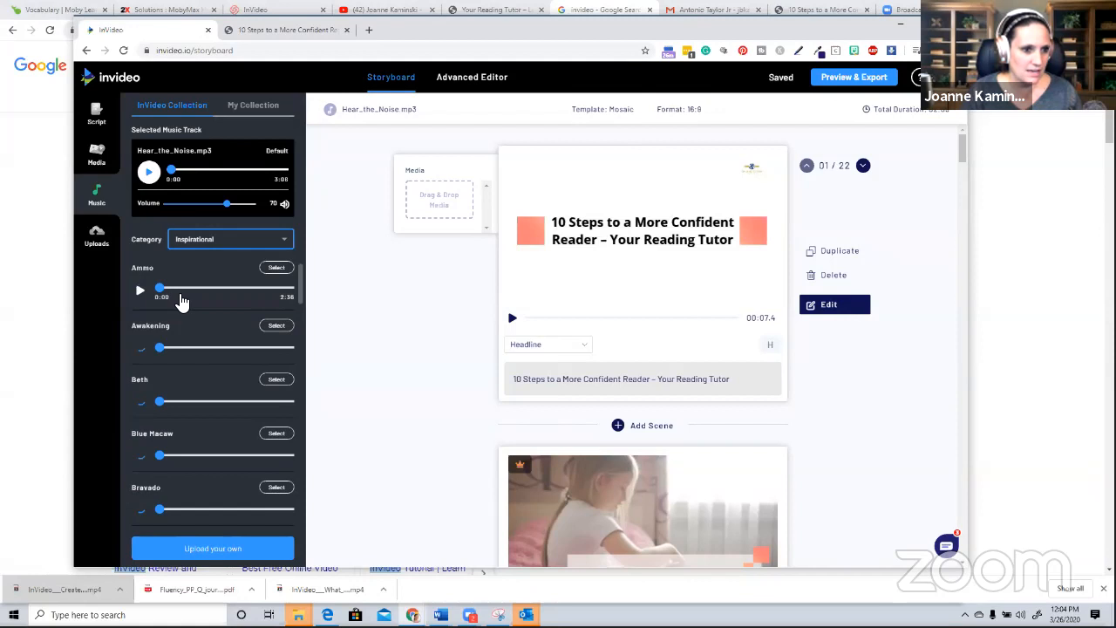
{"action": "left_click", "coordinate": [140, 291]}
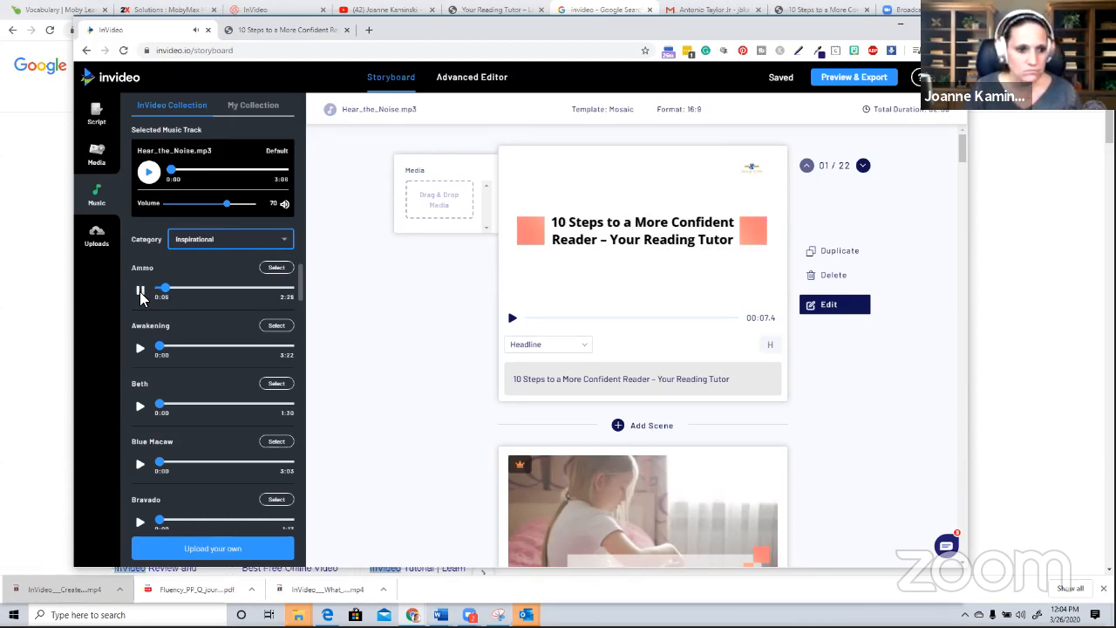
Sample the Inspirational track Awakening and select it as the video's background music
{"action": "left_click", "coordinate": [143, 347]}
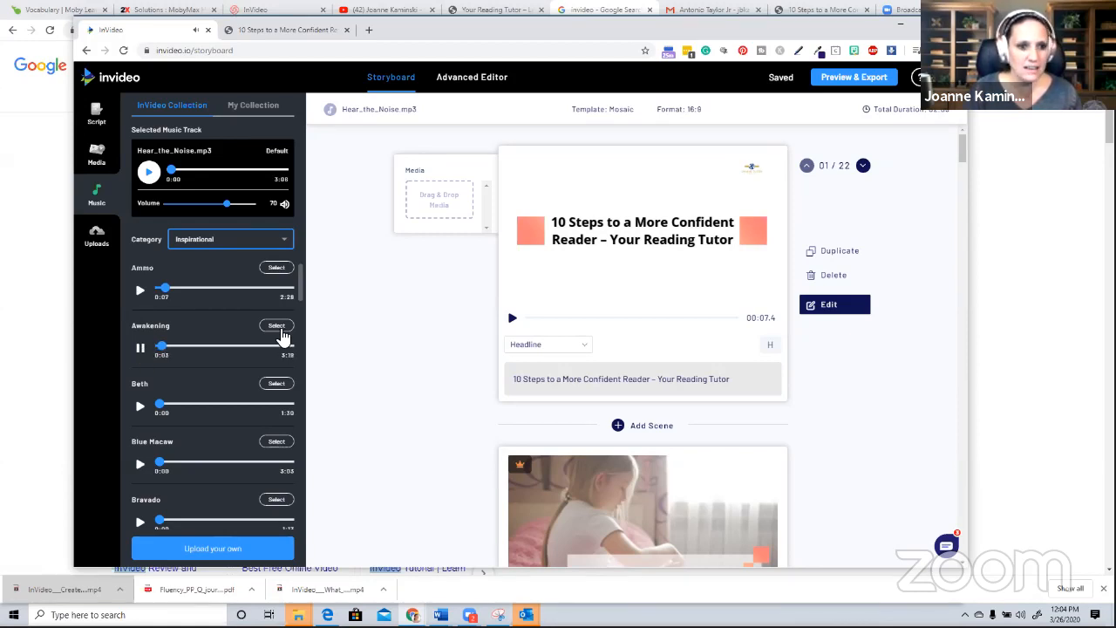
{"action": "left_click", "coordinate": [282, 330]}
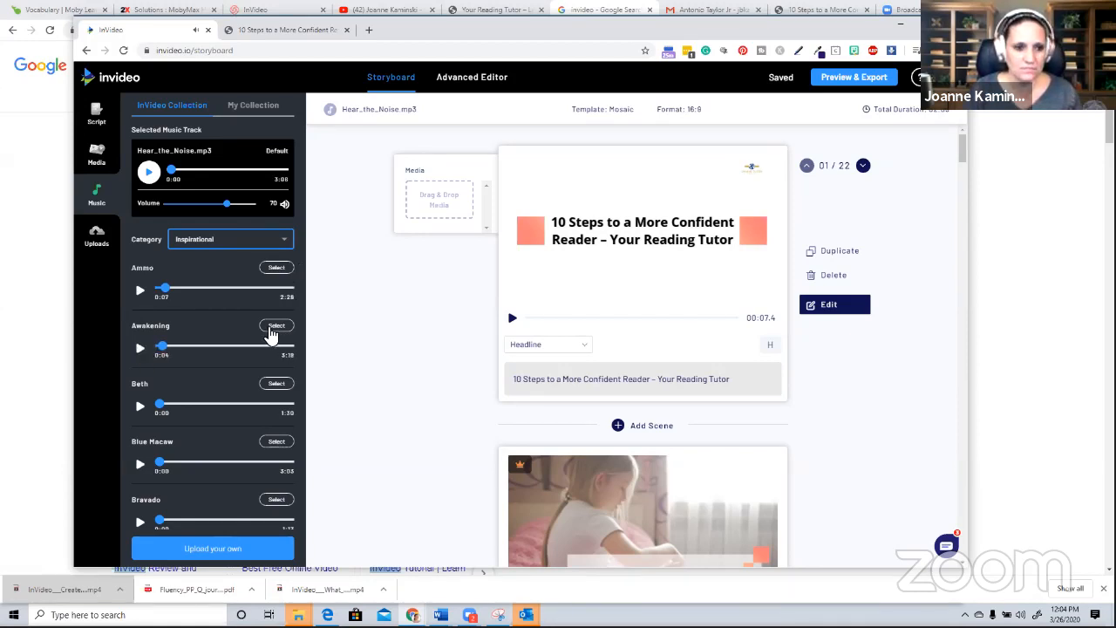
{"action": "left_click", "coordinate": [277, 327]}
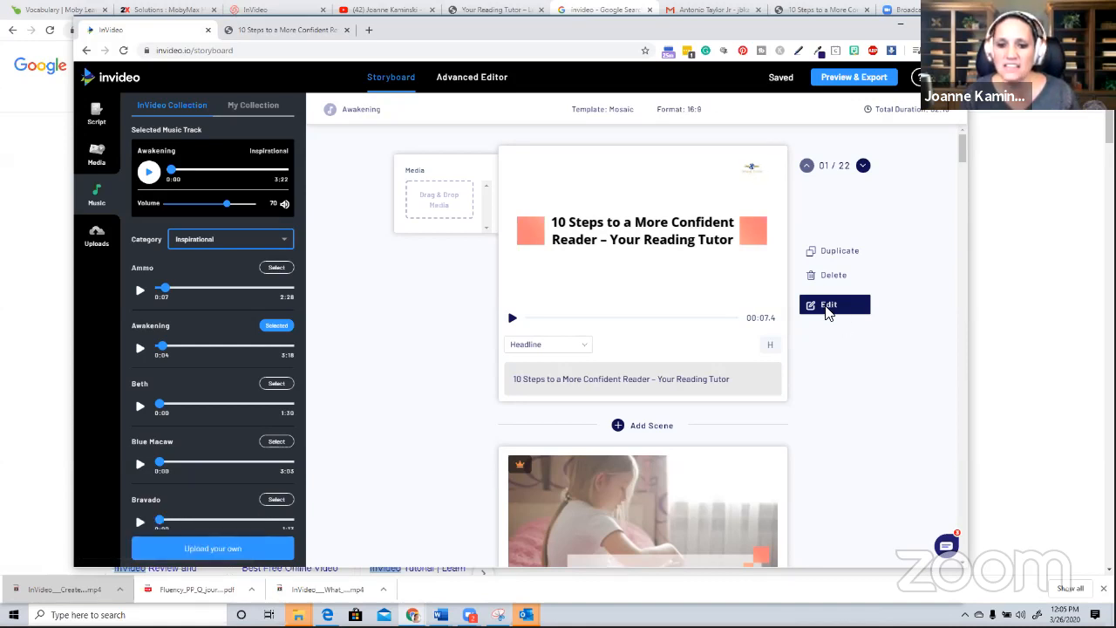
Look over the storyboard scenes following the title scene, checking their media and text
{"action": "scroll", "coordinate": [828, 314], "scroll_direction": "down", "scroll_amount": 2}
{"action": "scroll", "coordinate": [731, 298], "scroll_direction": "down", "scroll_amount": 2}
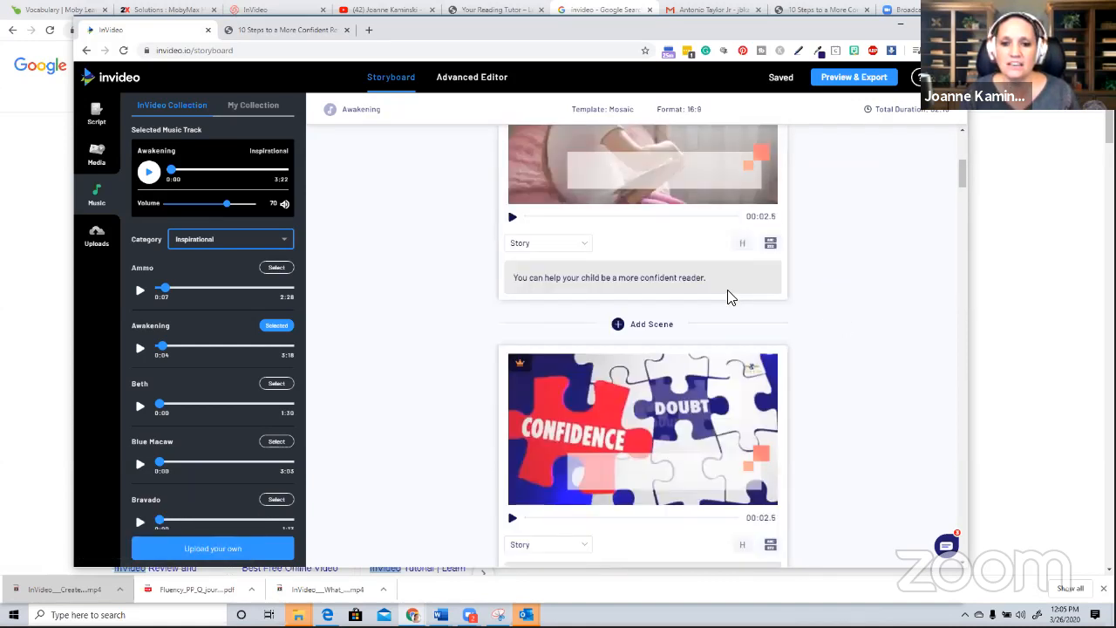
{"action": "scroll", "coordinate": [669, 407], "scroll_direction": "down", "scroll_amount": 3}
{"action": "mouse_move", "coordinate": [669, 407]}
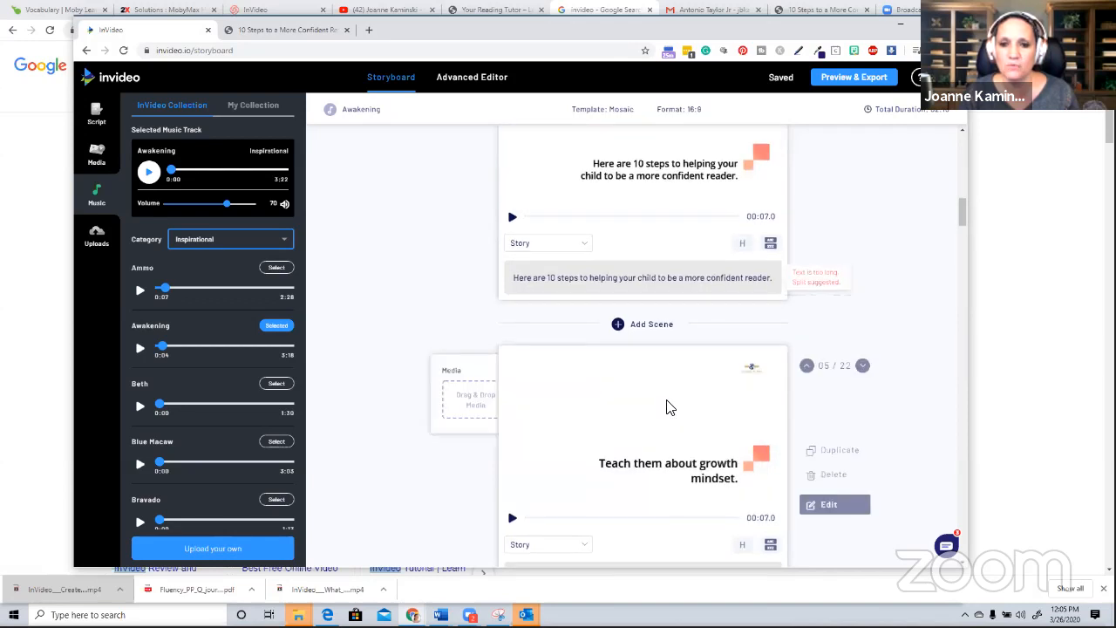
{"action": "scroll", "coordinate": [668, 407], "scroll_direction": "up", "scroll_amount": 2}
{"action": "scroll", "coordinate": [669, 407], "scroll_direction": "up", "scroll_amount": 3}
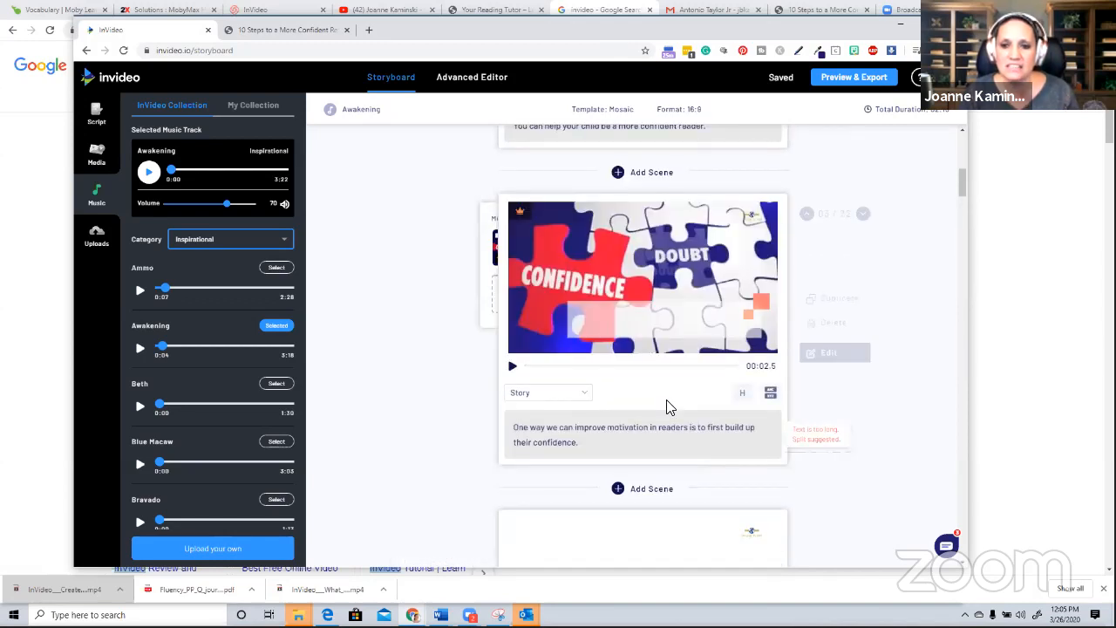
{"action": "scroll", "coordinate": [669, 407], "scroll_direction": "up", "scroll_amount": 1}
{"action": "scroll", "coordinate": [493, 220], "scroll_direction": "down", "scroll_amount": 1}
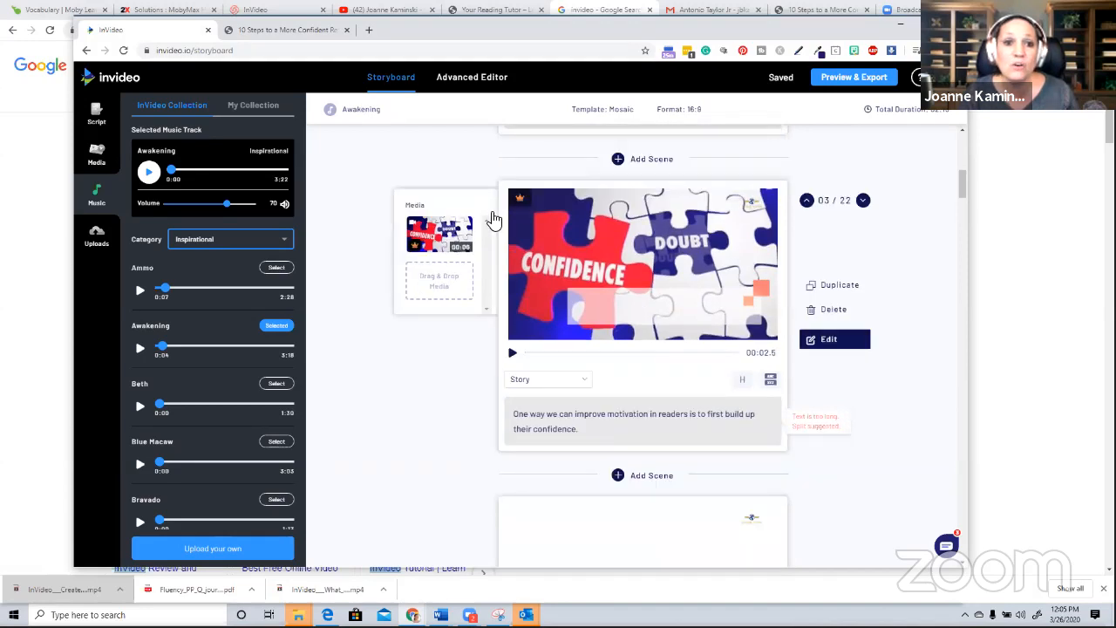
Switch the project to the Advanced Editor and dismiss the trim dialog for the stock clip
{"action": "left_click", "coordinate": [461, 85]}
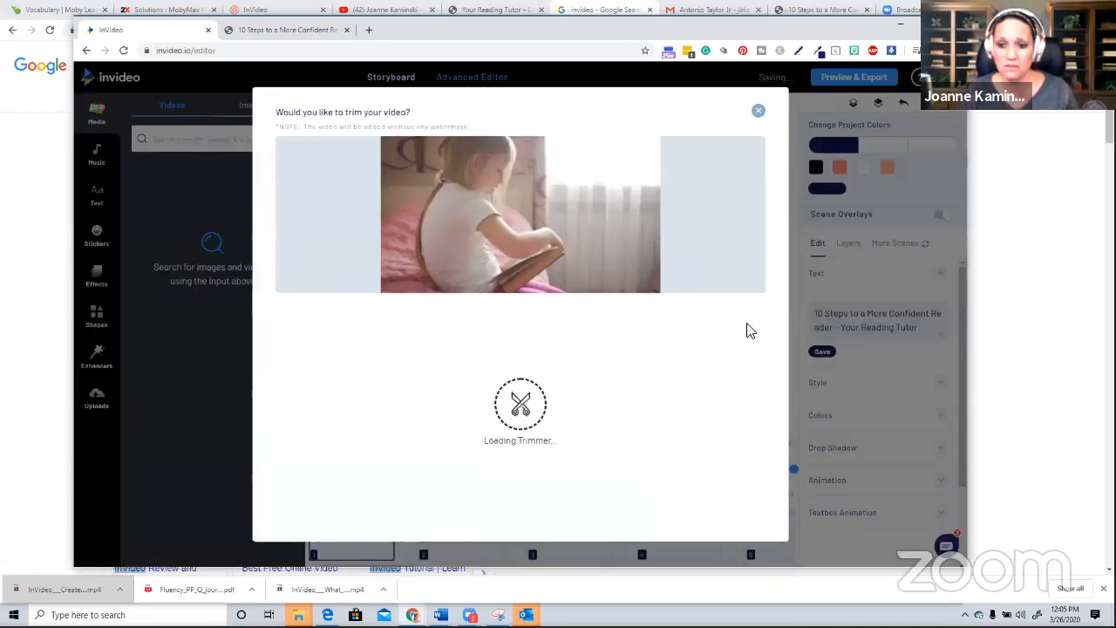
{"action": "left_click", "coordinate": [756, 114]}
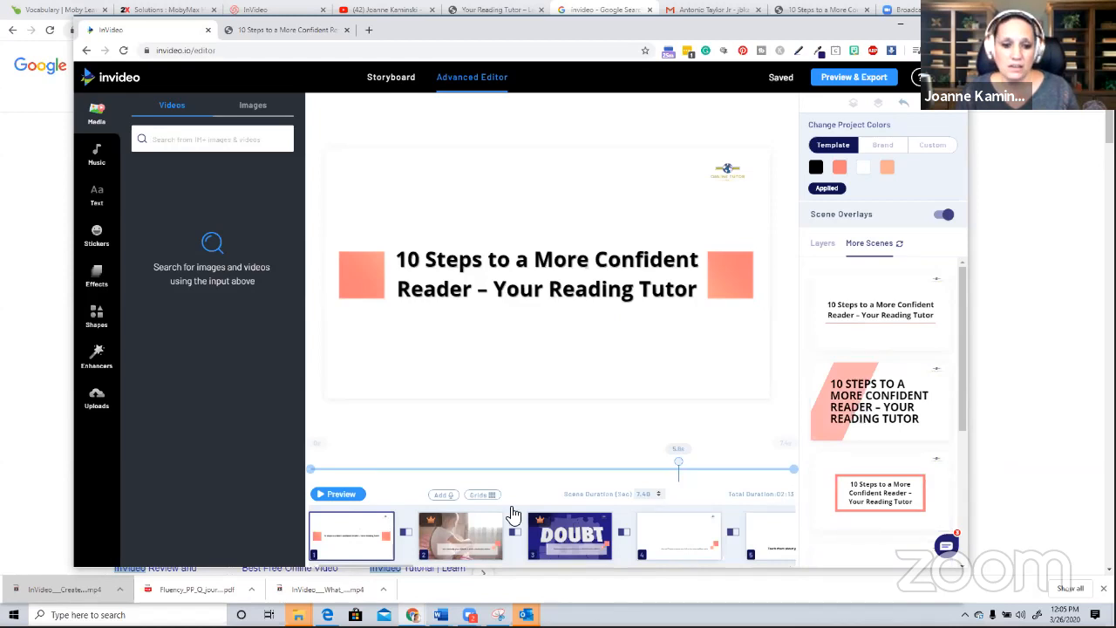
{"action": "left_click", "coordinate": [469, 523]}
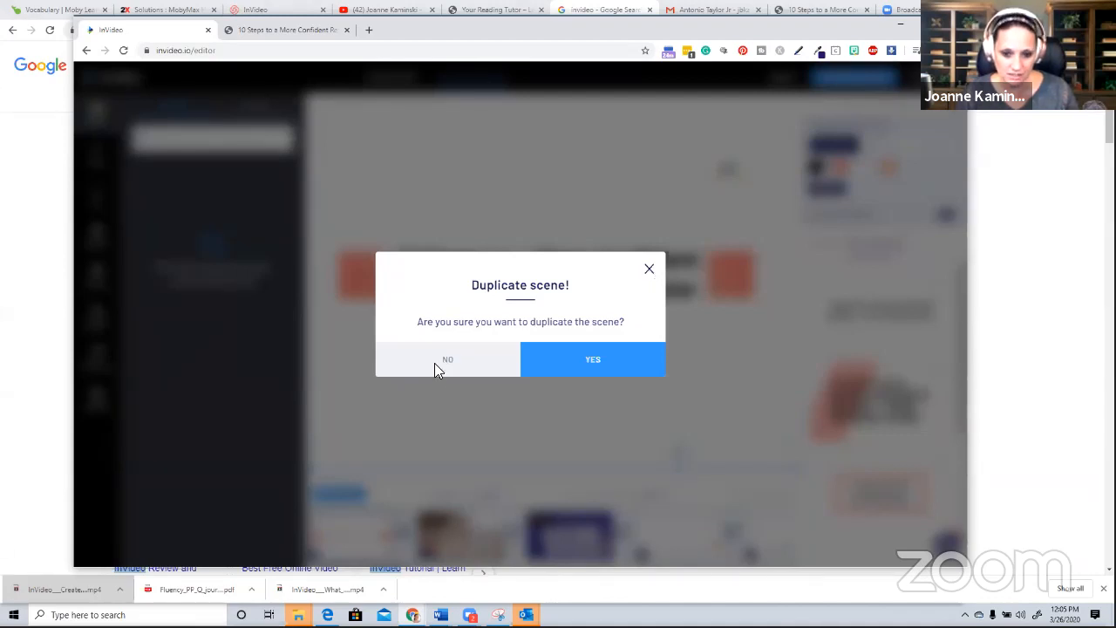
{"action": "left_click", "coordinate": [584, 452]}
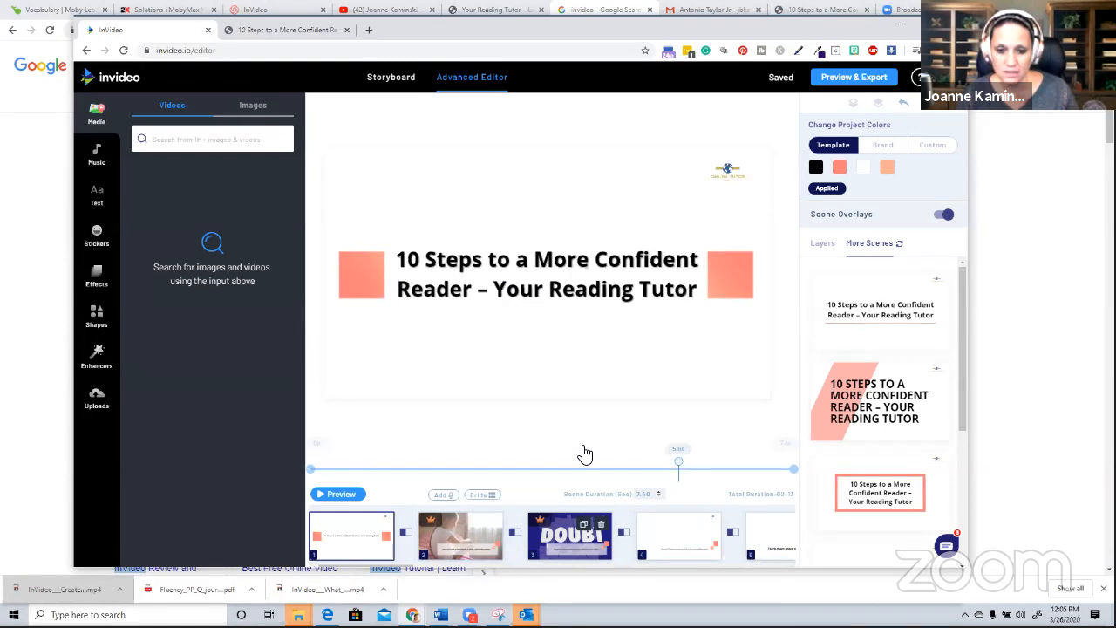
{"action": "left_click", "coordinate": [546, 546]}
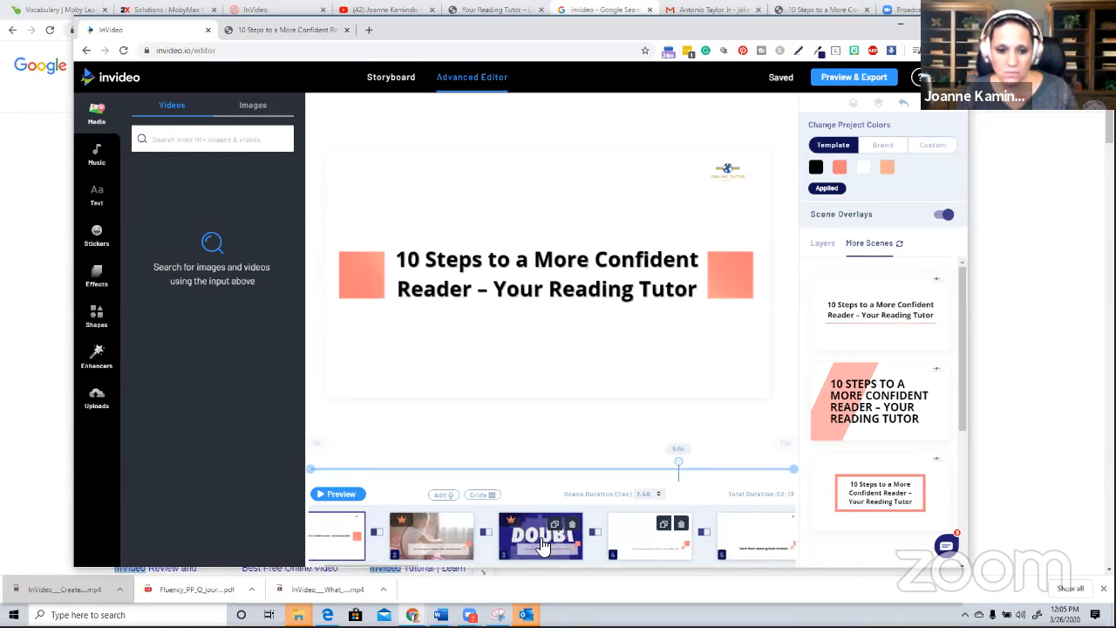
Trim scene 2's clip of the reading girl to run from 00:00:0 to 00:13:4
{"action": "left_click", "coordinate": [439, 543]}
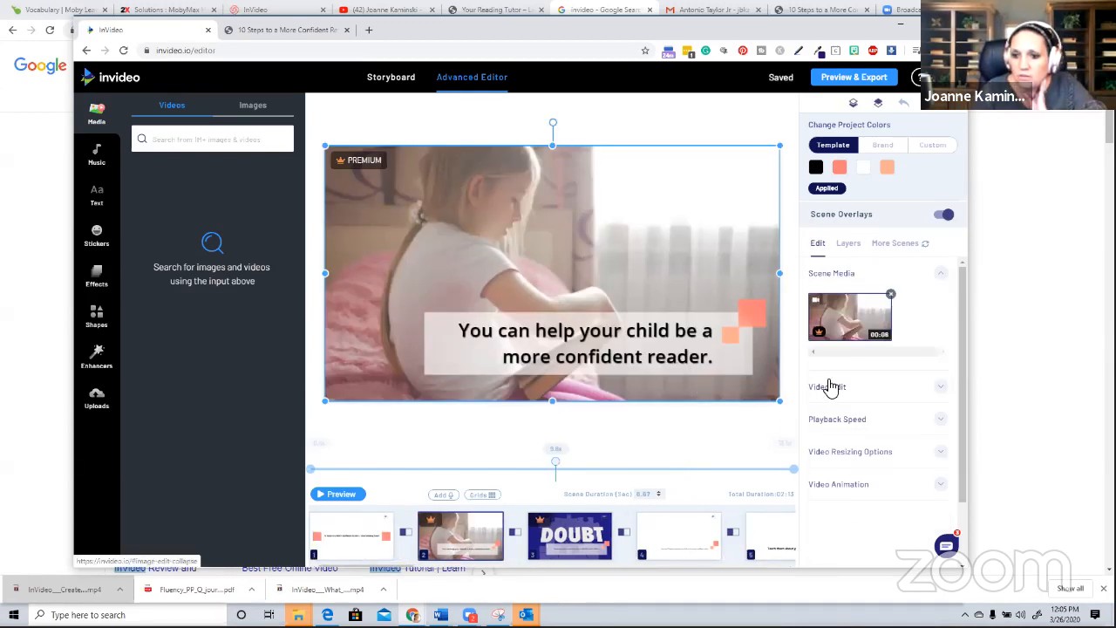
{"action": "left_click", "coordinate": [827, 387]}
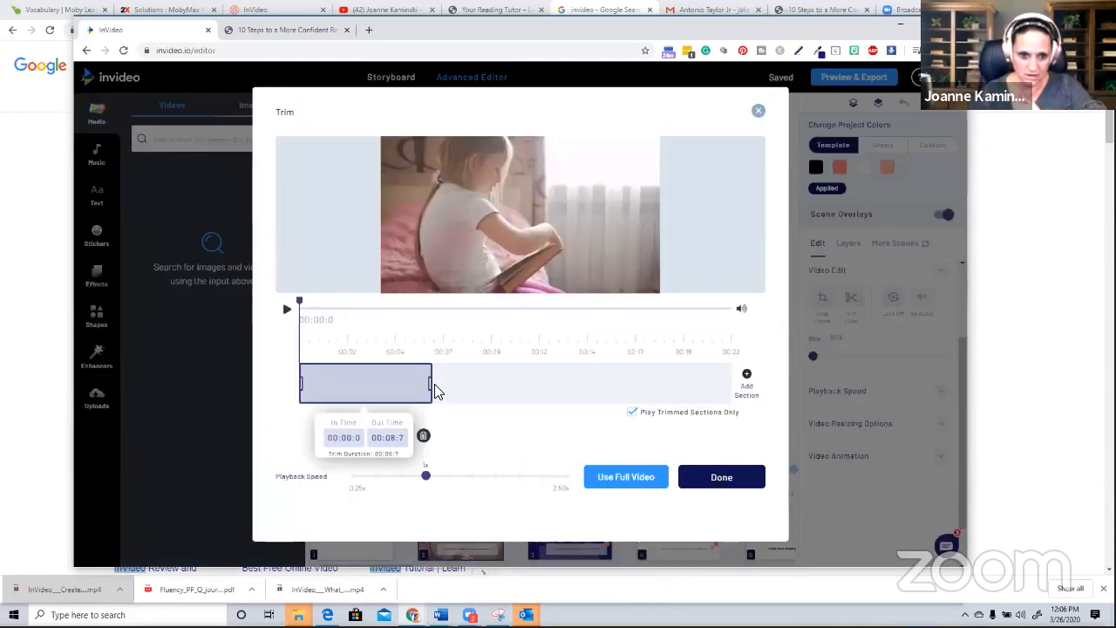
{"action": "left_click_drag", "start_coordinate": [437, 383], "coordinate": [482, 385]}
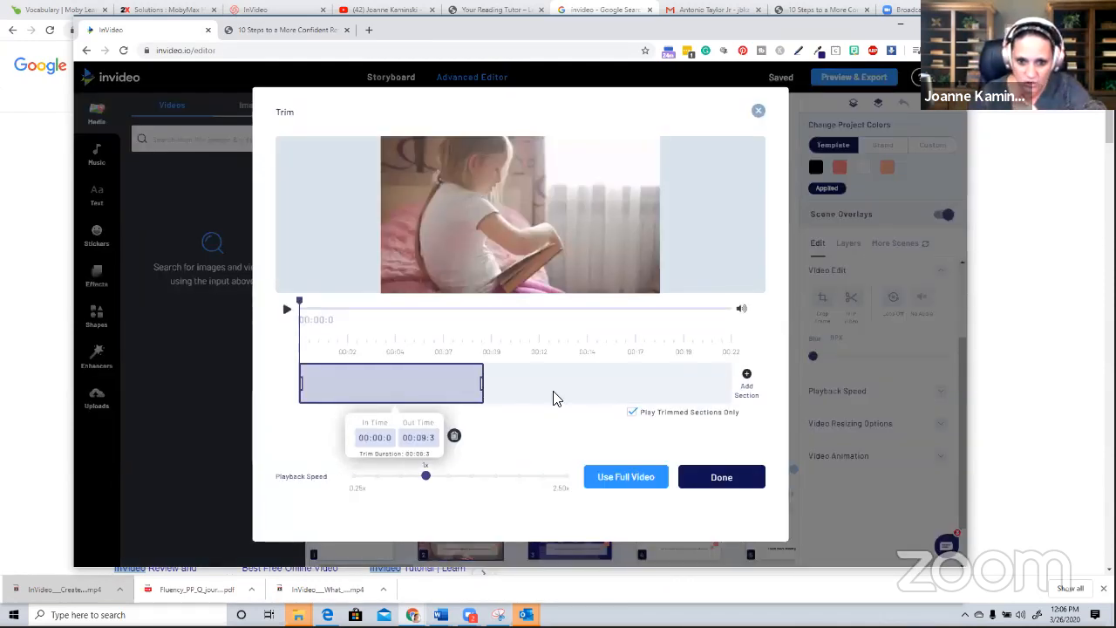
{"action": "left_click_drag", "start_coordinate": [557, 400], "coordinate": [563, 398]}
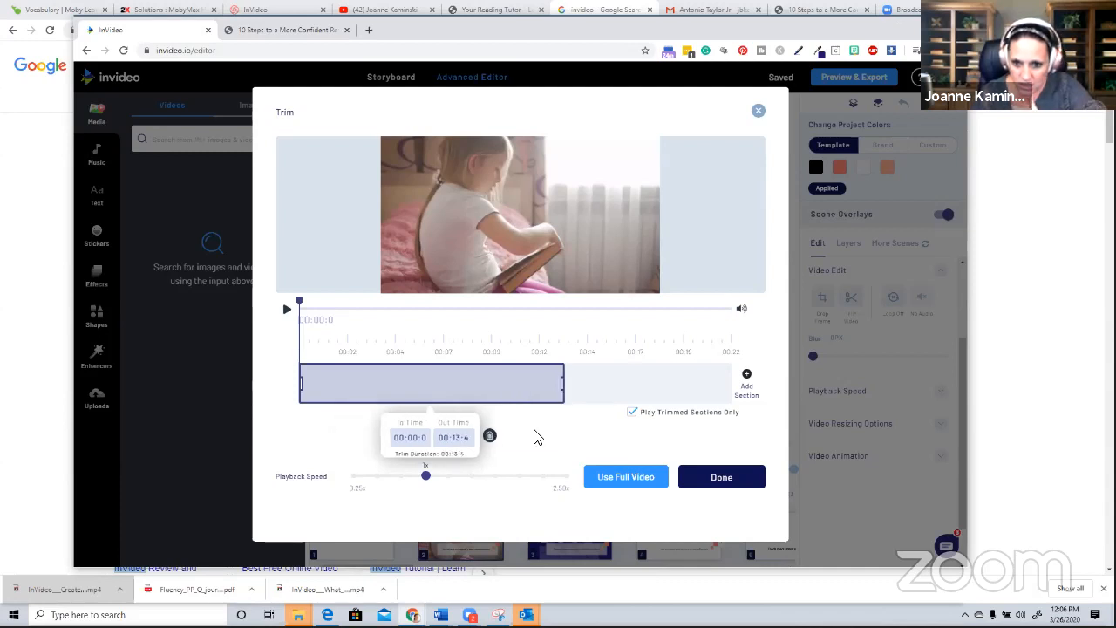
{"action": "left_click", "coordinate": [721, 476]}
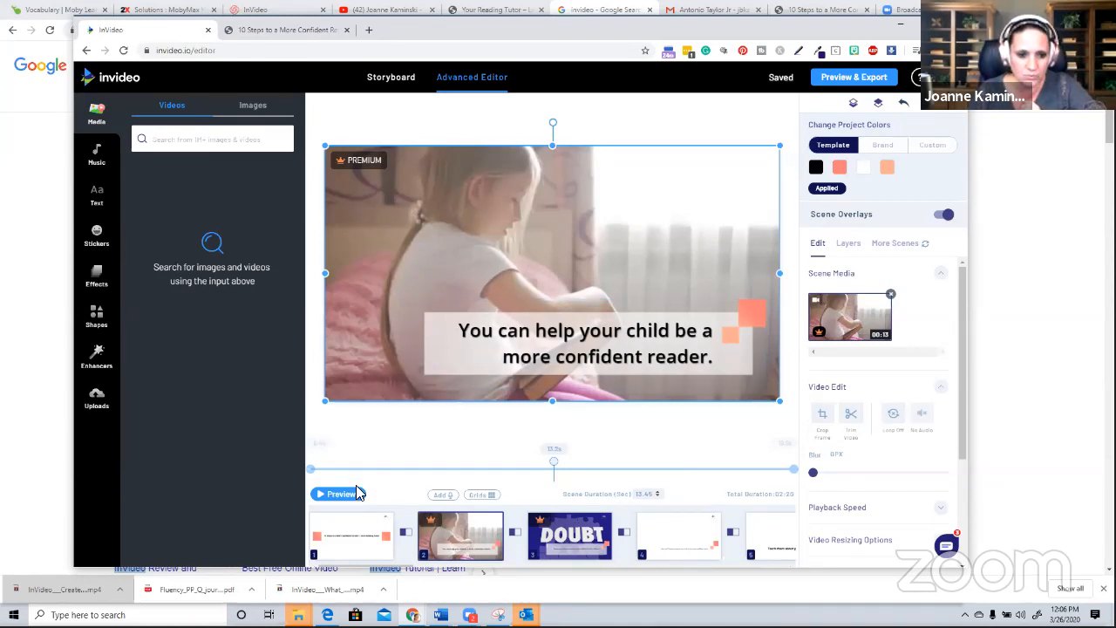
Preview scene 2 with its trimmed clip and look over the remaining video editing options
{"action": "key", "text": "space"}
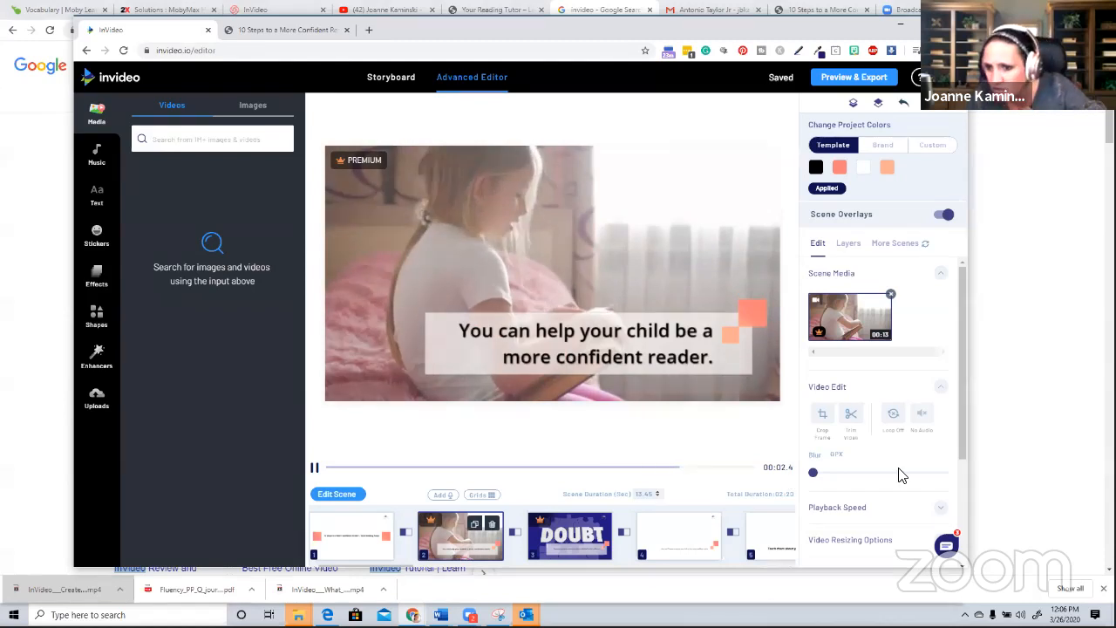
{"action": "scroll", "coordinate": [903, 477], "scroll_direction": "down", "scroll_amount": 1}
{"action": "scroll", "coordinate": [868, 457], "scroll_direction": "down", "scroll_amount": 1}
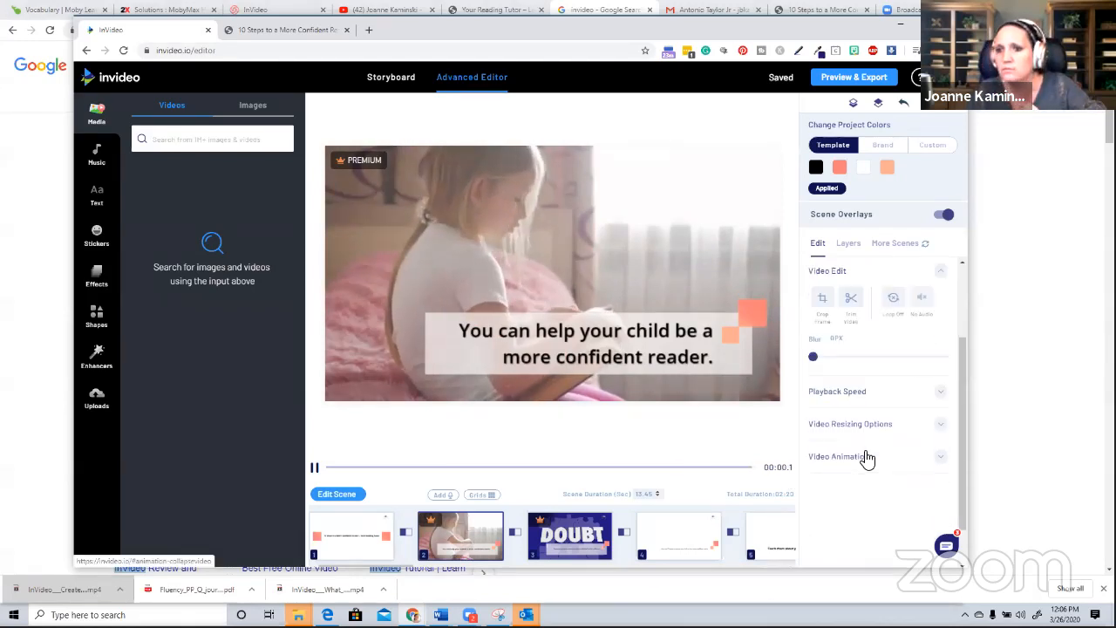
Compare the custom and brand palettes in the project colors and apply the Brand colors
{"action": "left_click", "coordinate": [876, 157]}
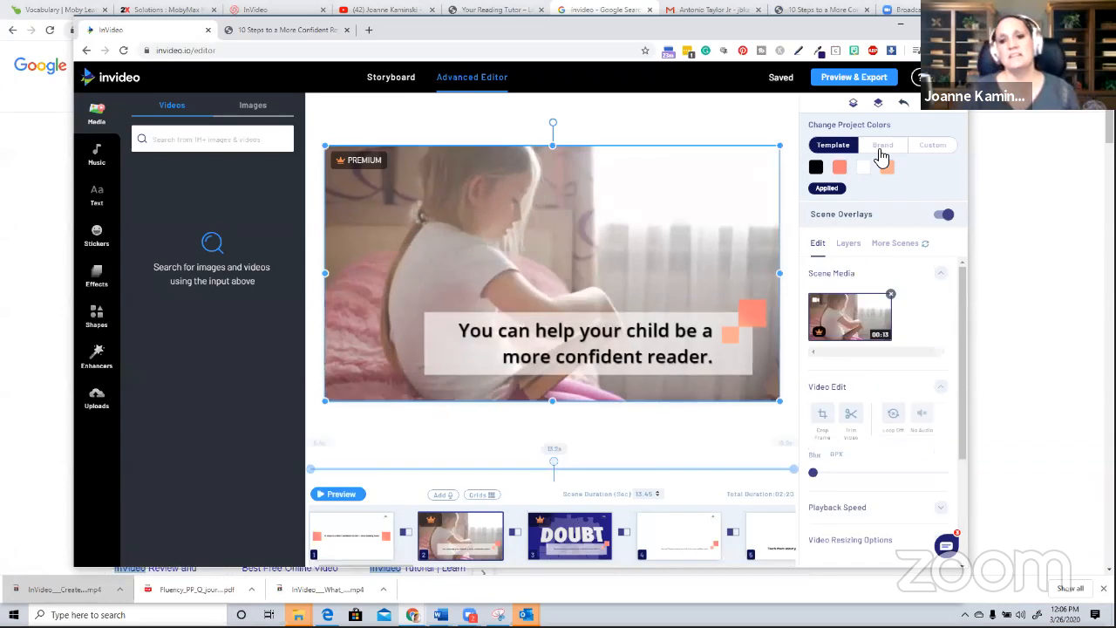
{"action": "left_click", "coordinate": [931, 145]}
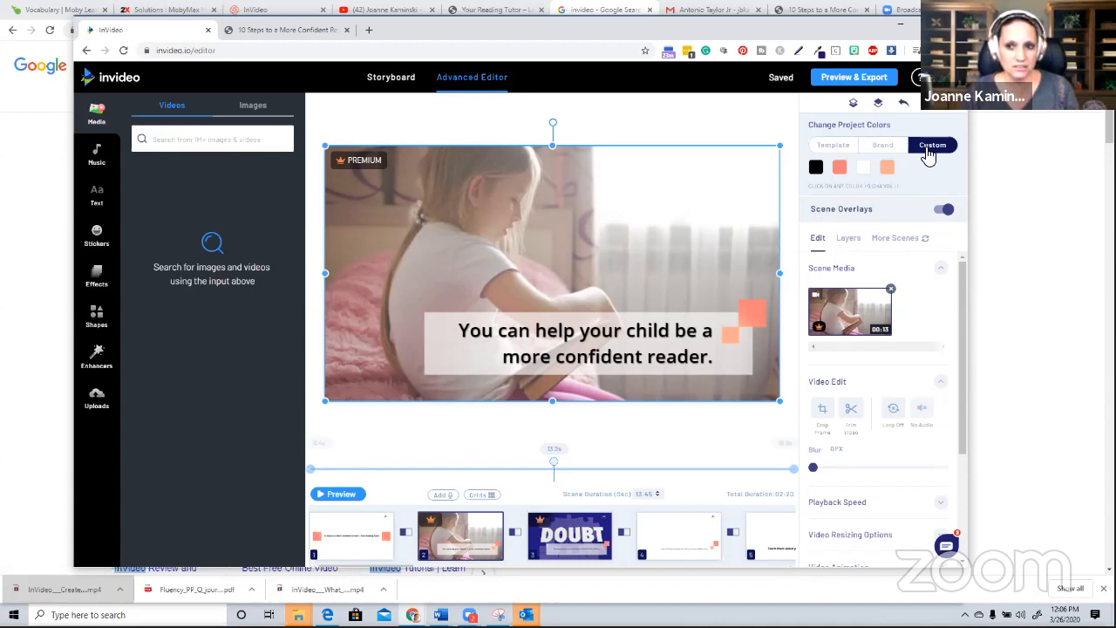
{"action": "left_click", "coordinate": [886, 146]}
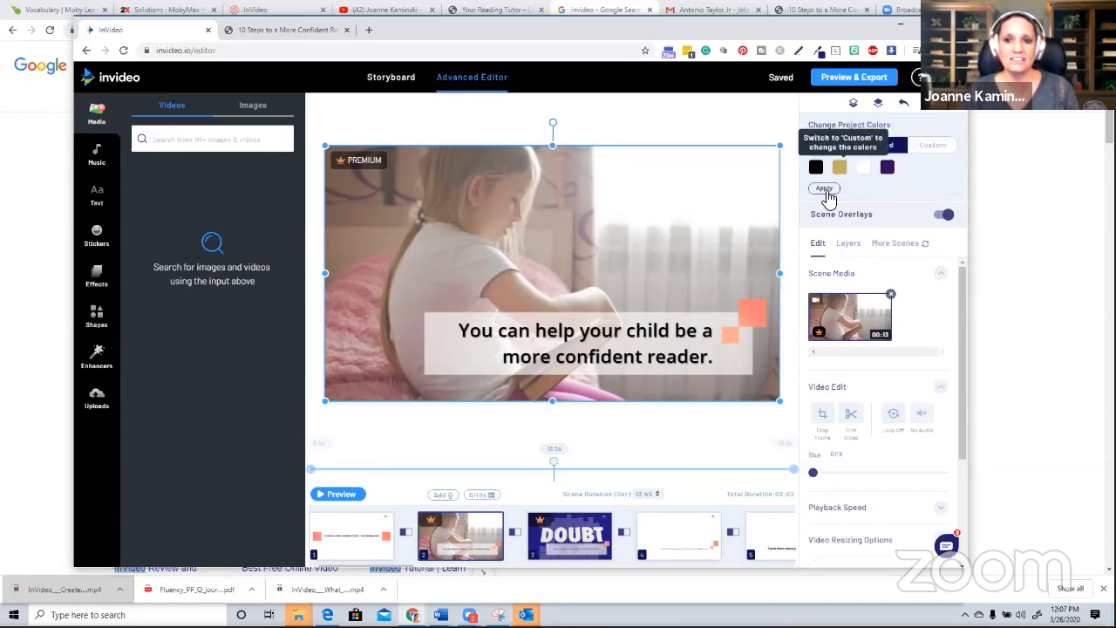
{"action": "left_click", "coordinate": [822, 189]}
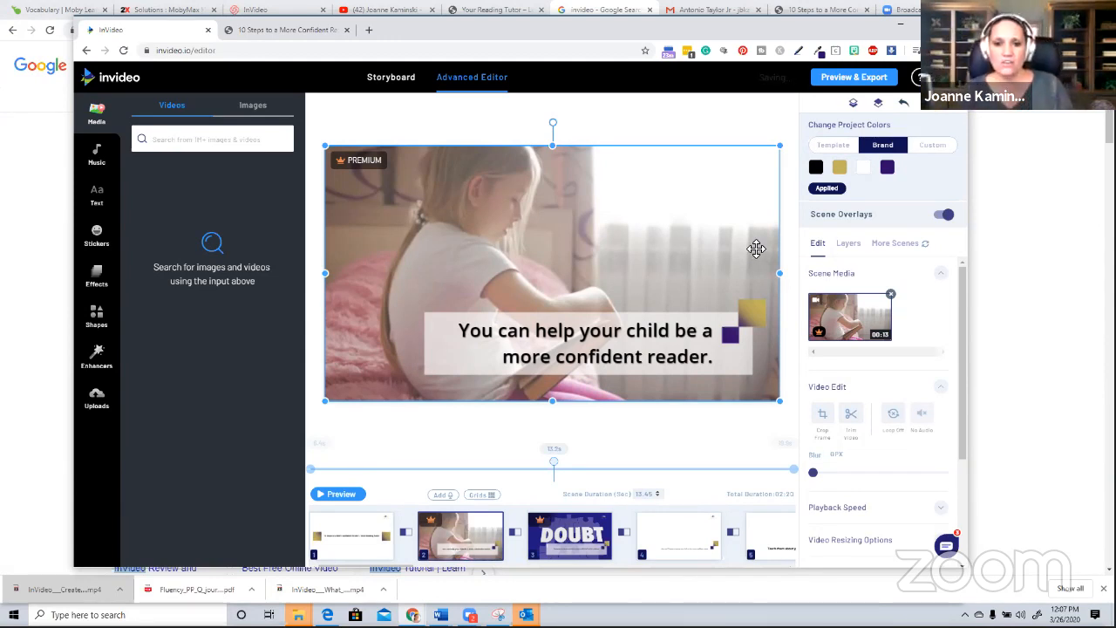
Keep scene 1 when asked about removing it, and delete the logo from that title scene
{"action": "left_click", "coordinate": [381, 521]}
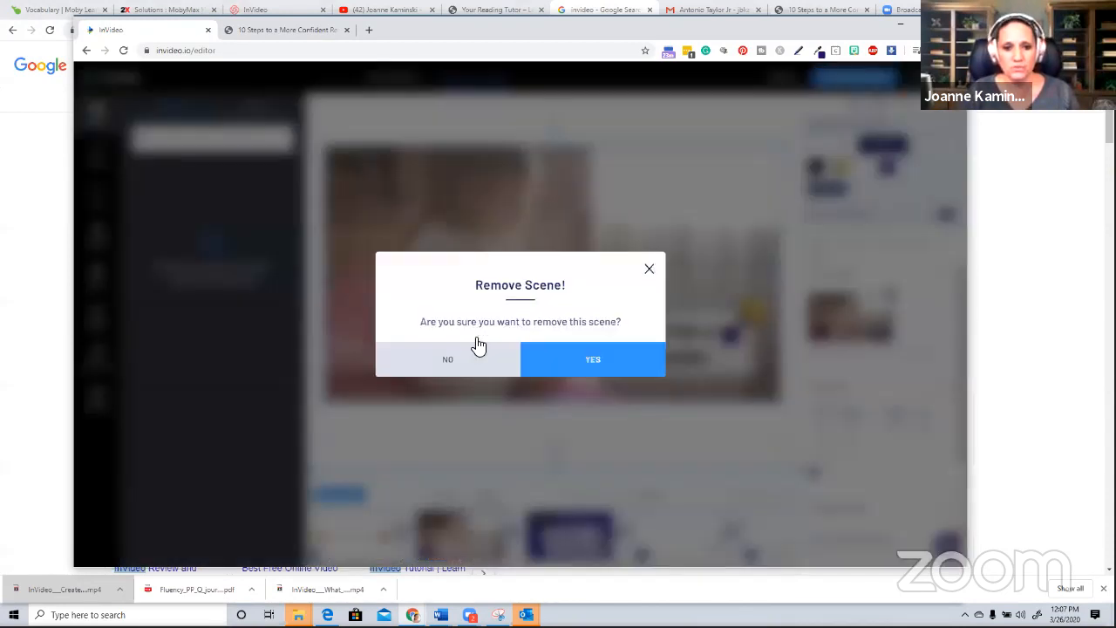
{"action": "left_click", "coordinate": [471, 361]}
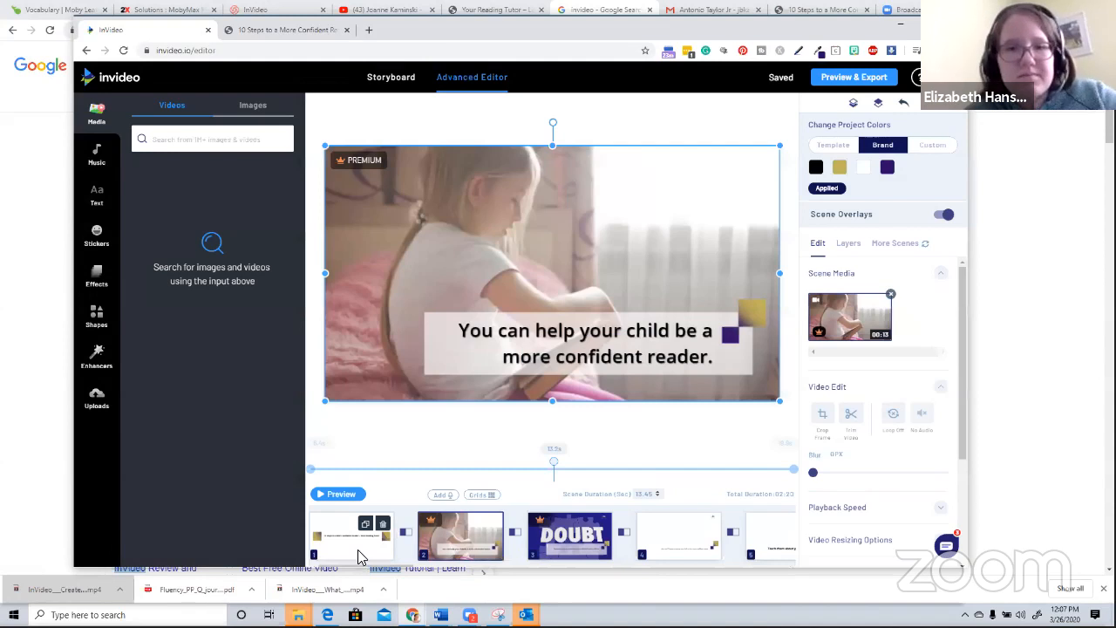
{"action": "left_click", "coordinate": [357, 549]}
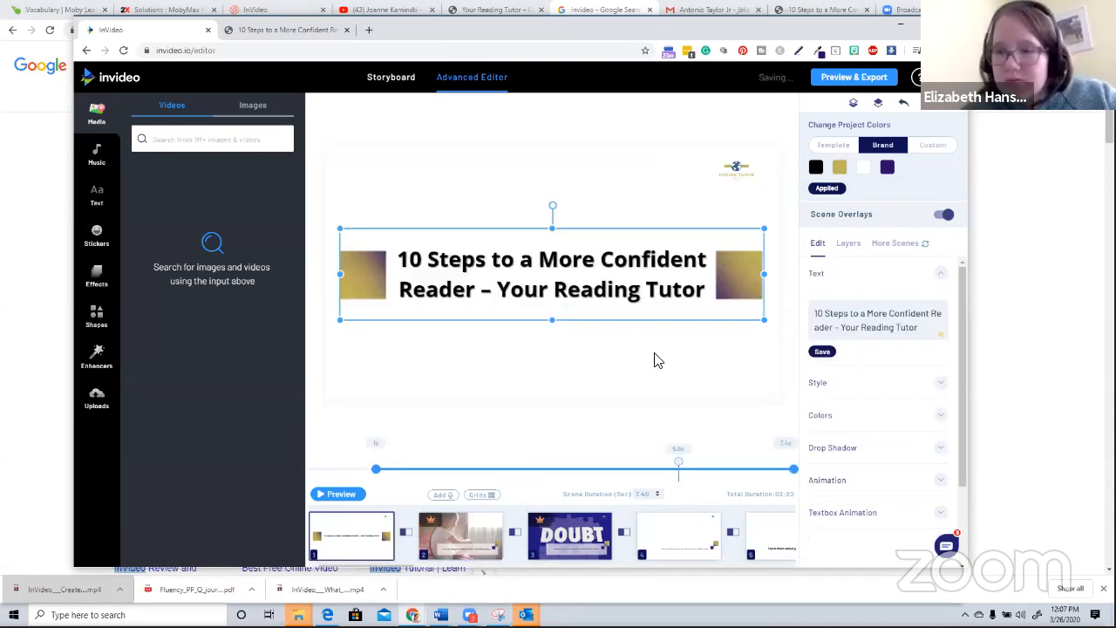
{"action": "left_click", "coordinate": [737, 170]}
{"action": "key", "text": "Delete"}
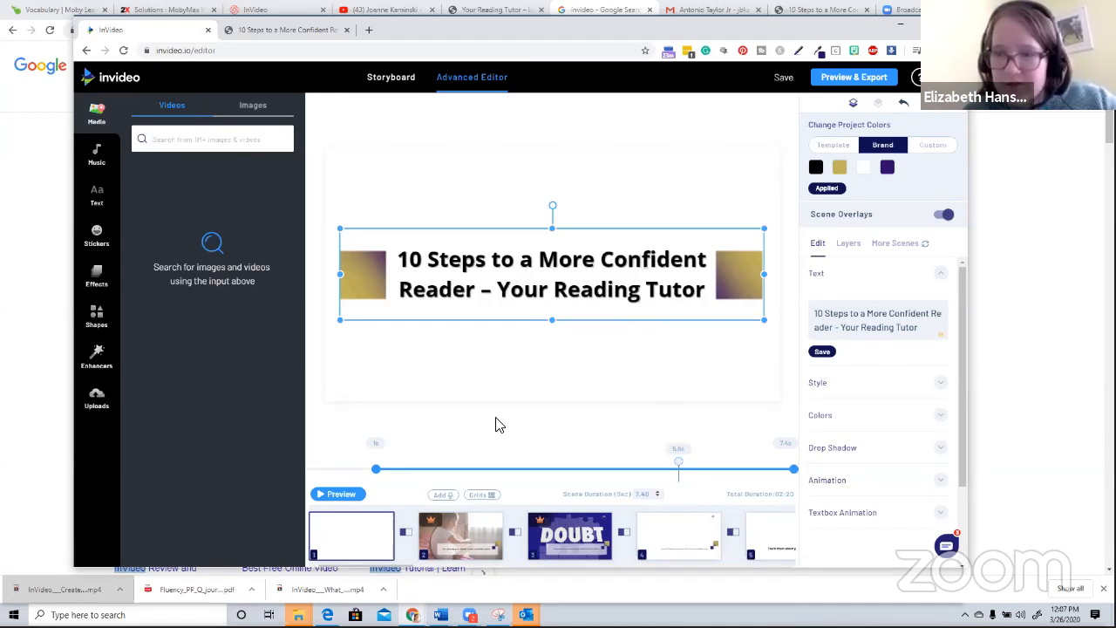
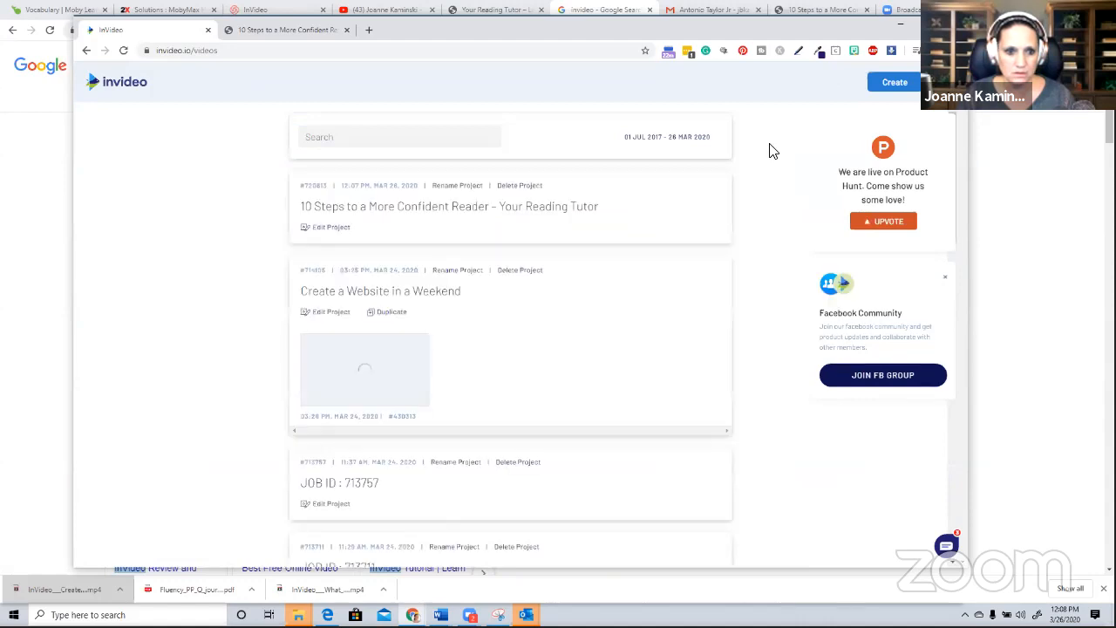
Look through the list of saved video projects, including the completed videos from March 2020
{"action": "scroll", "coordinate": [631, 351], "scroll_direction": "down", "scroll_amount": 3}
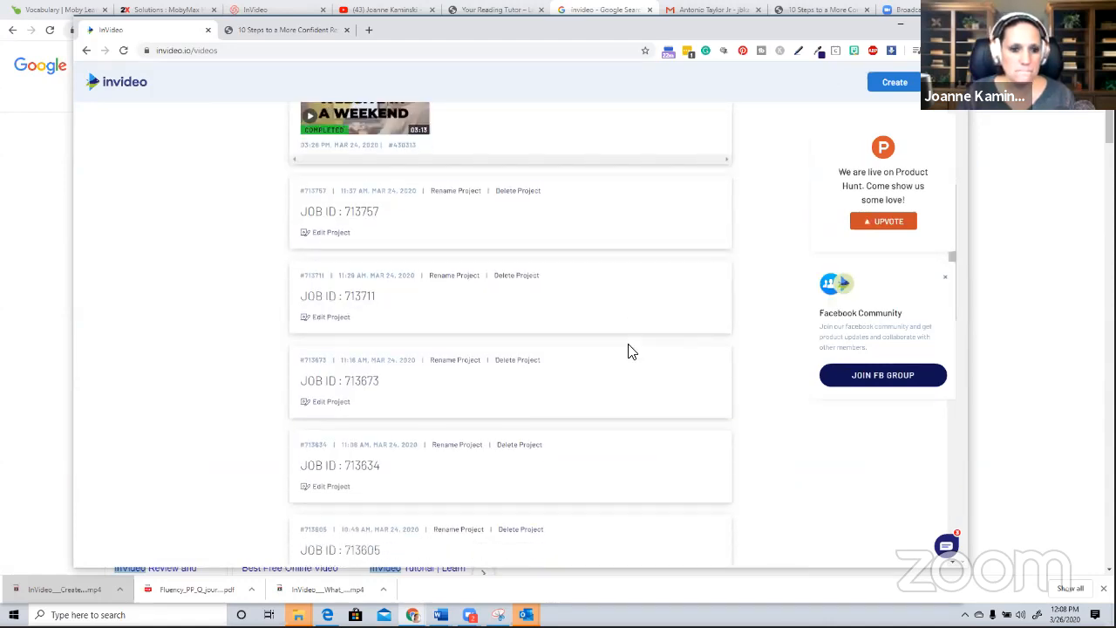
{"action": "scroll", "coordinate": [629, 351], "scroll_direction": "down", "scroll_amount": 8}
{"action": "scroll", "coordinate": [394, 336], "scroll_direction": "up", "scroll_amount": 3}
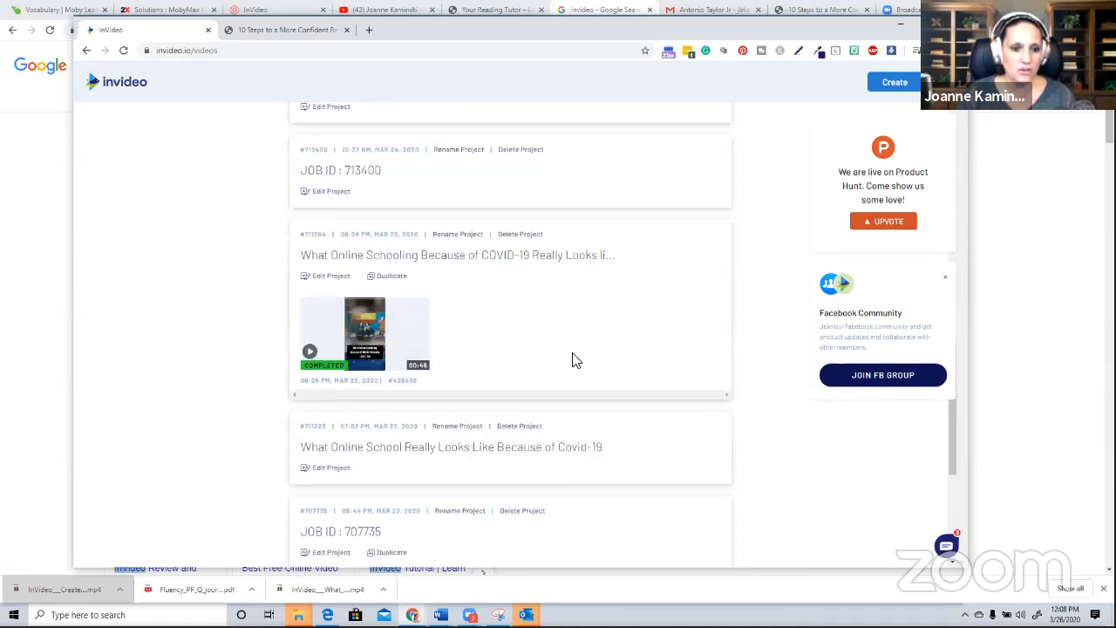
{"action": "scroll", "coordinate": [622, 410], "scroll_direction": "down", "scroll_amount": 1}
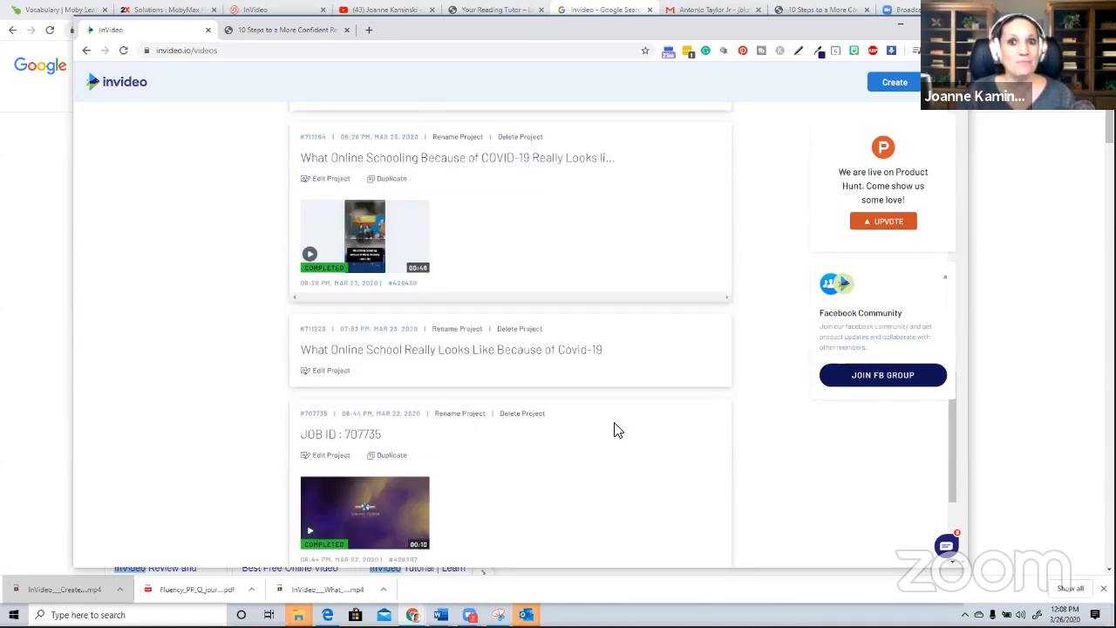
{"action": "scroll", "coordinate": [428, 439], "scroll_direction": "down", "scroll_amount": 1}
{"action": "scroll", "coordinate": [361, 443], "scroll_direction": "down", "scroll_amount": 1}
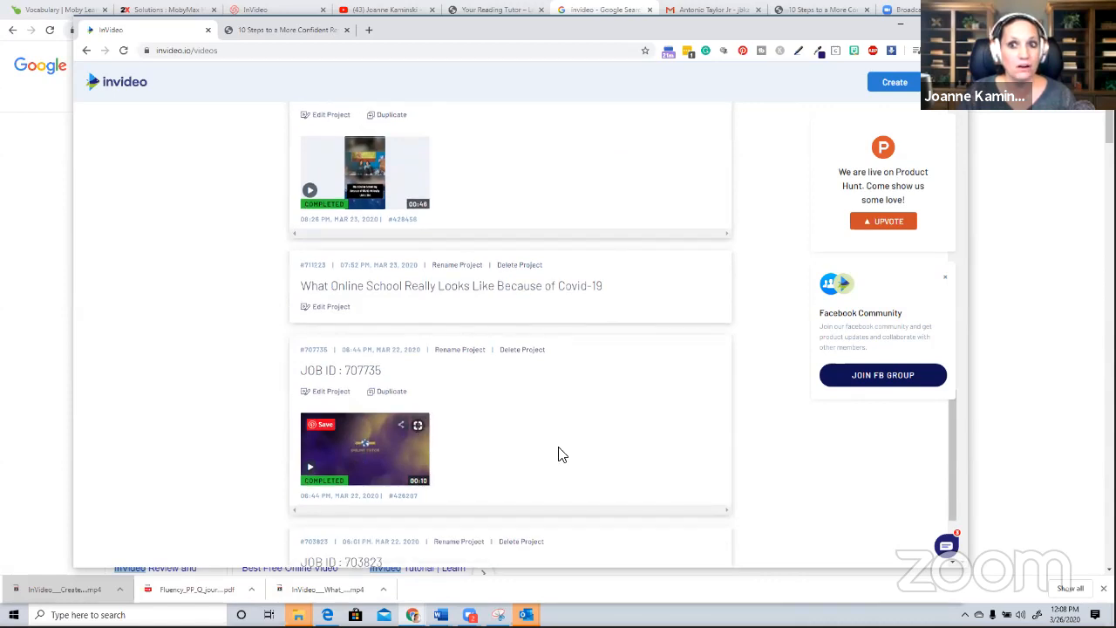
Download the completed 10-second Online Tutor logo intro video, play it through and close the player
{"action": "scroll", "coordinate": [472, 446], "scroll_direction": "down", "scroll_amount": 2}
{"action": "right_click", "coordinate": [472, 445]}
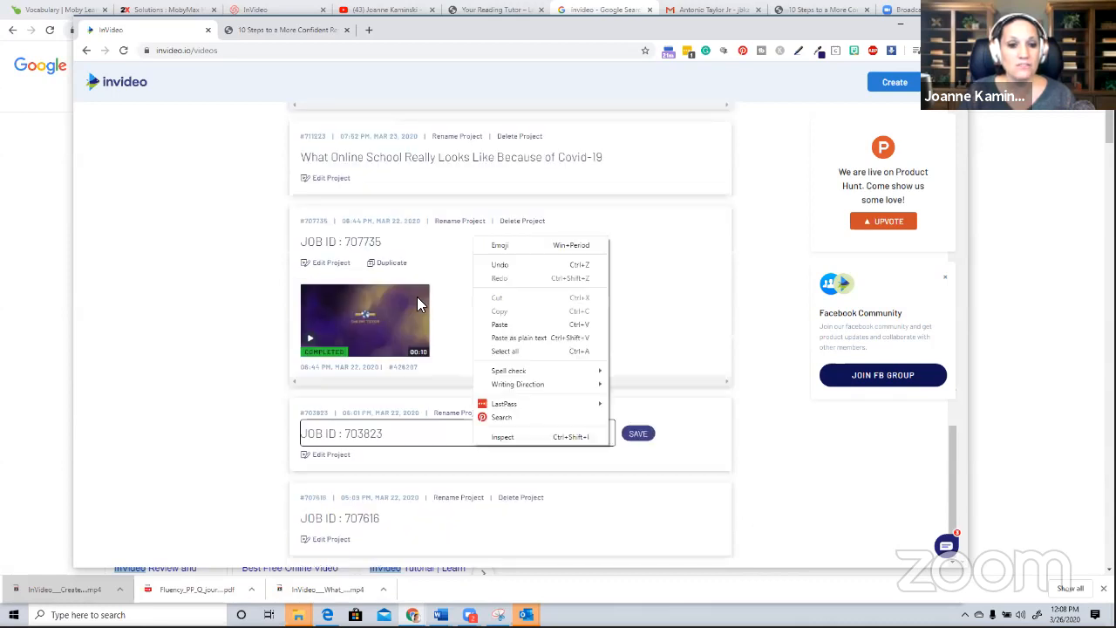
{"action": "left_click", "coordinate": [421, 303]}
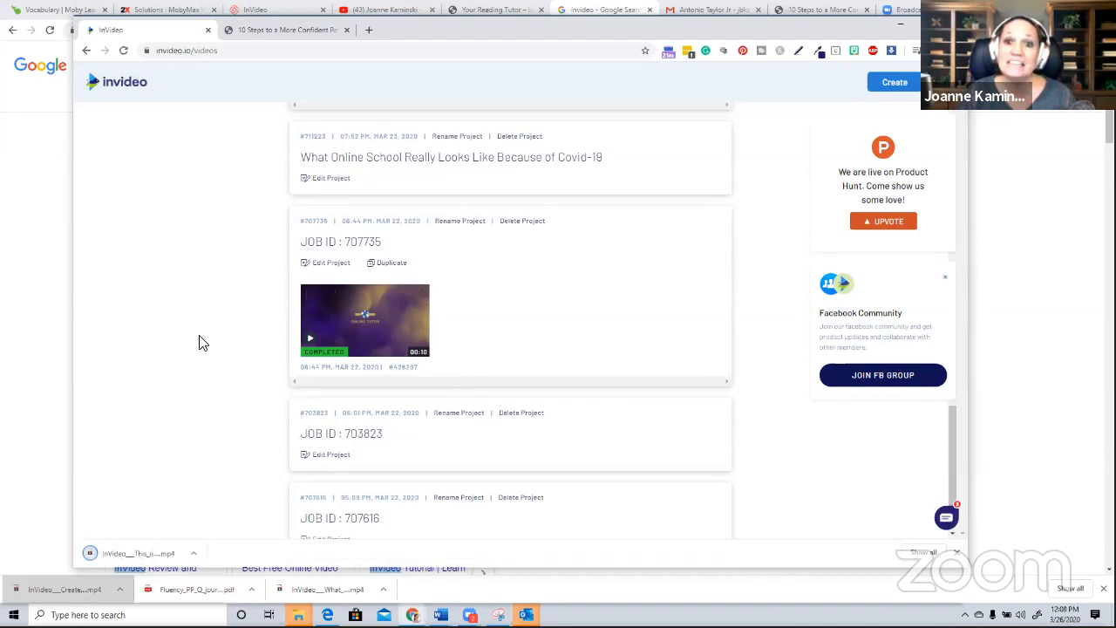
{"action": "left_click", "coordinate": [106, 555]}
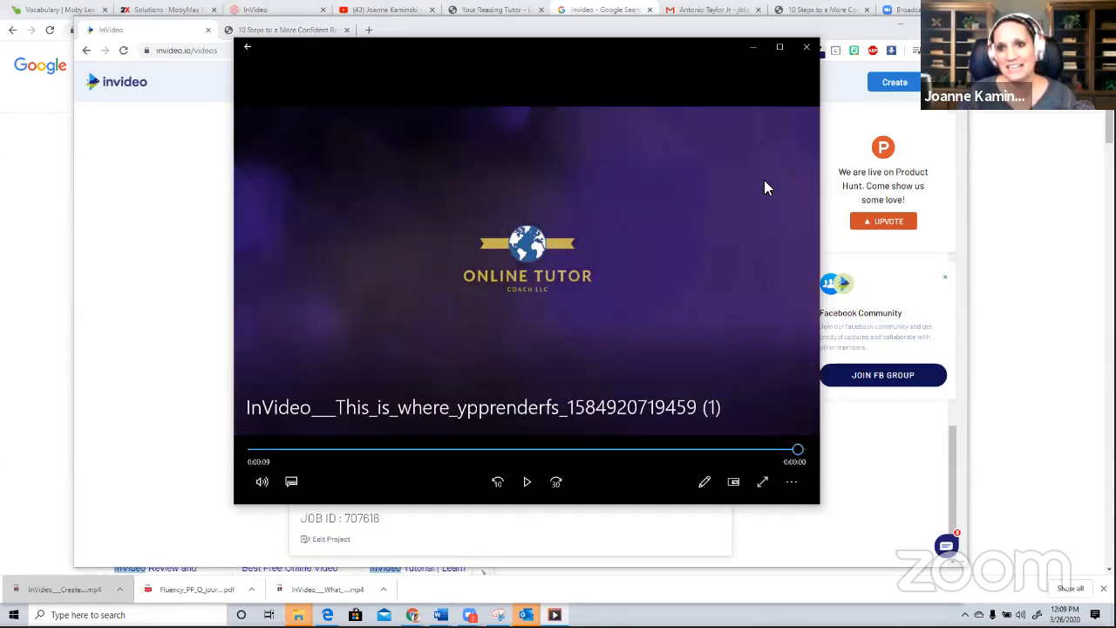
{"action": "left_click_drag", "start_coordinate": [700, 58], "coordinate": [702, 175]}
{"action": "left_click", "coordinate": [808, 163]}
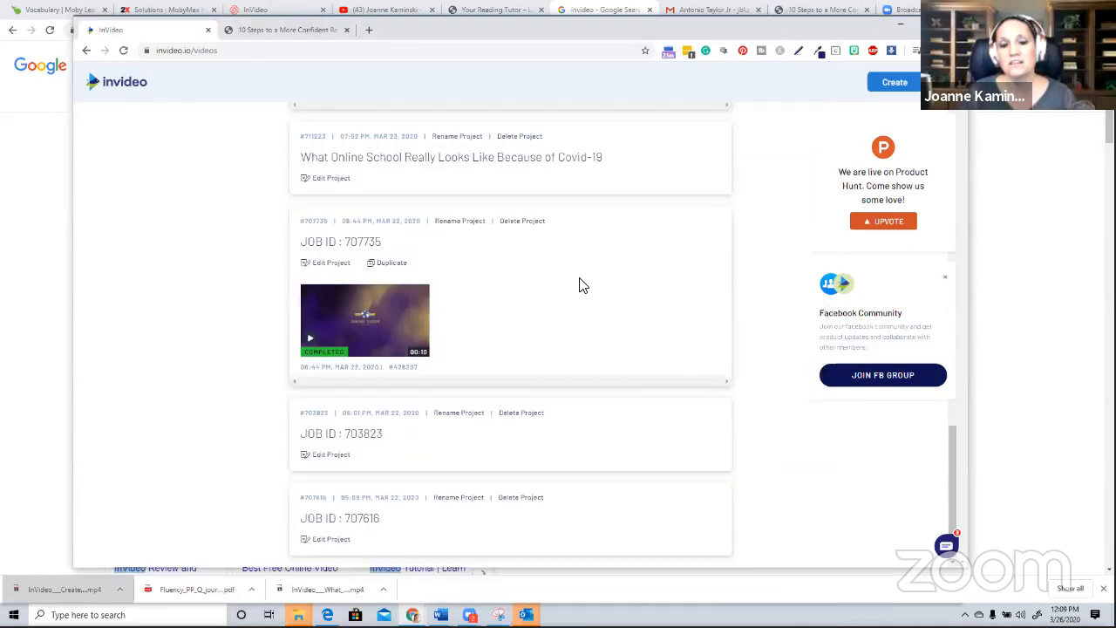
Download the completed 46-second vertical video about online schooling because of COVID-19, watch it and close the player
{"action": "scroll", "coordinate": [580, 279], "scroll_direction": "up", "scroll_amount": 2}
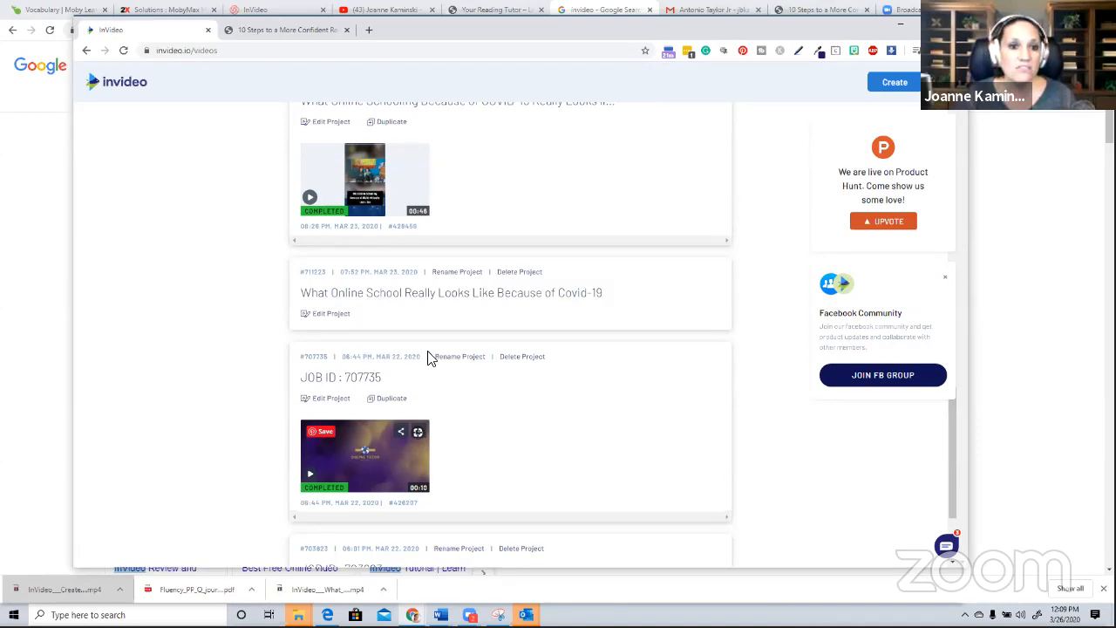
{"action": "left_click", "coordinate": [420, 157]}
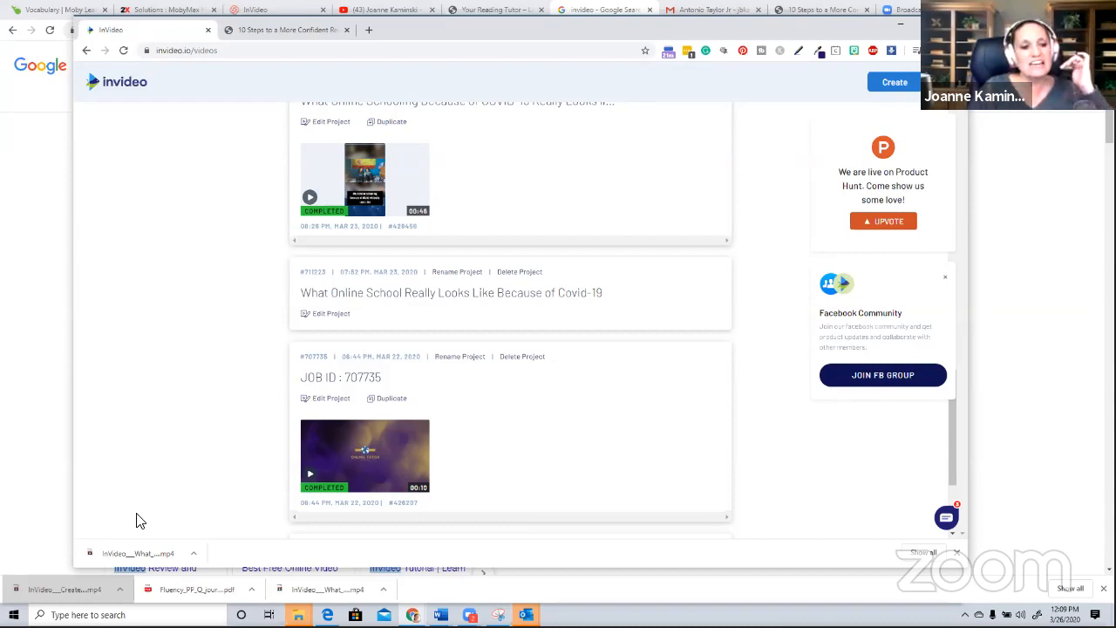
{"action": "left_click", "coordinate": [122, 555]}
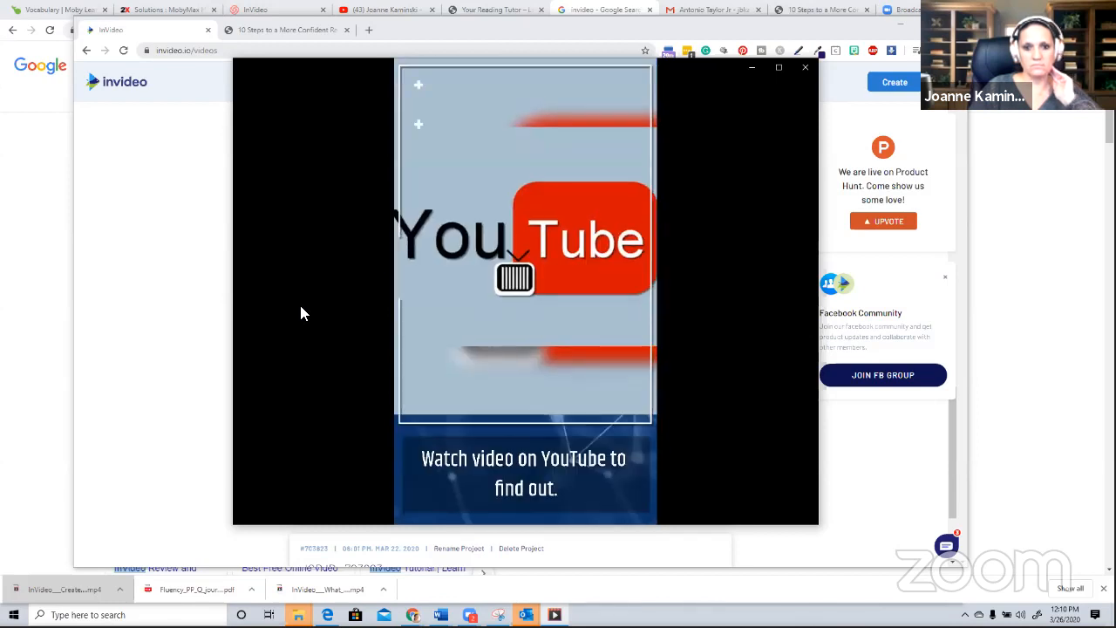
{"action": "mouse_move", "coordinate": [289, 361]}
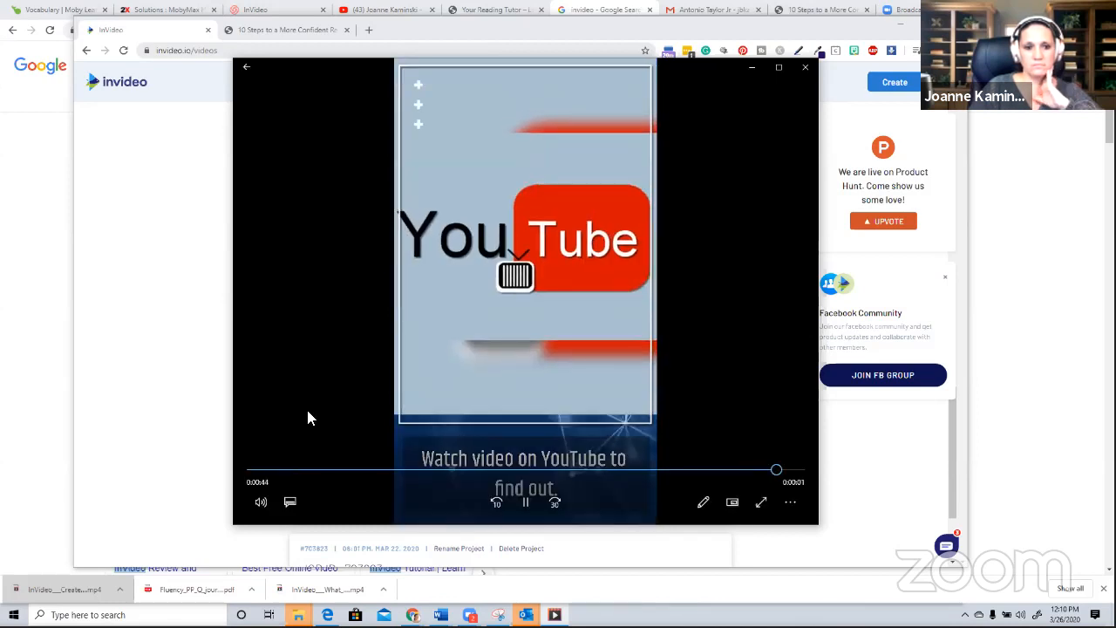
{"action": "left_click", "coordinate": [804, 67]}
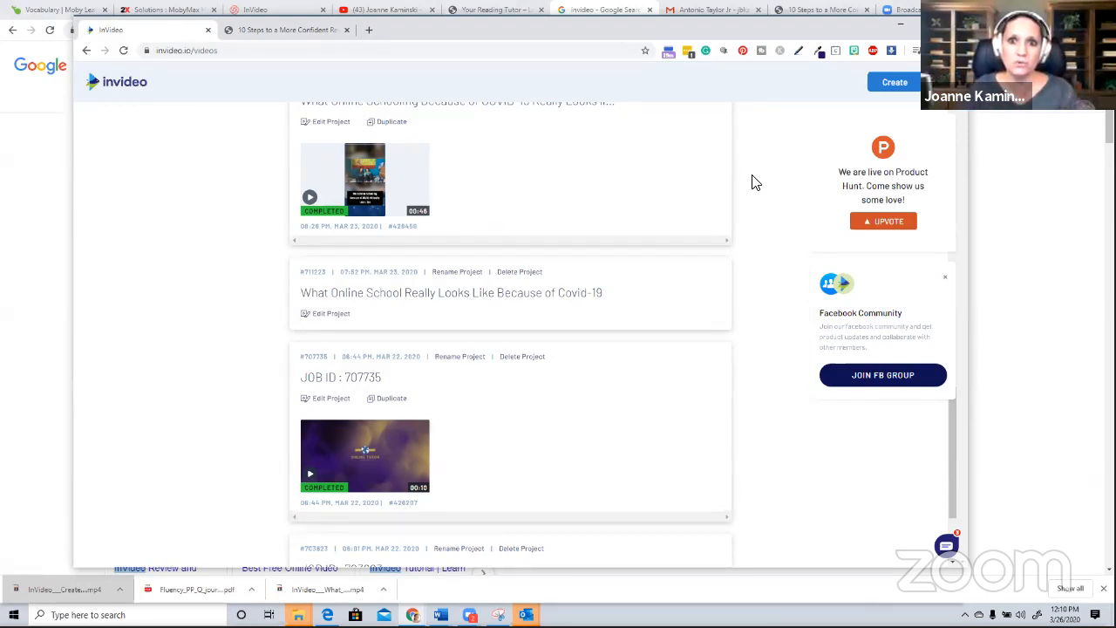
Return to the start of the project list and view the source article "10 Steps to a More Confident Reader"
{"action": "mouse_move", "coordinate": [405, 438]}
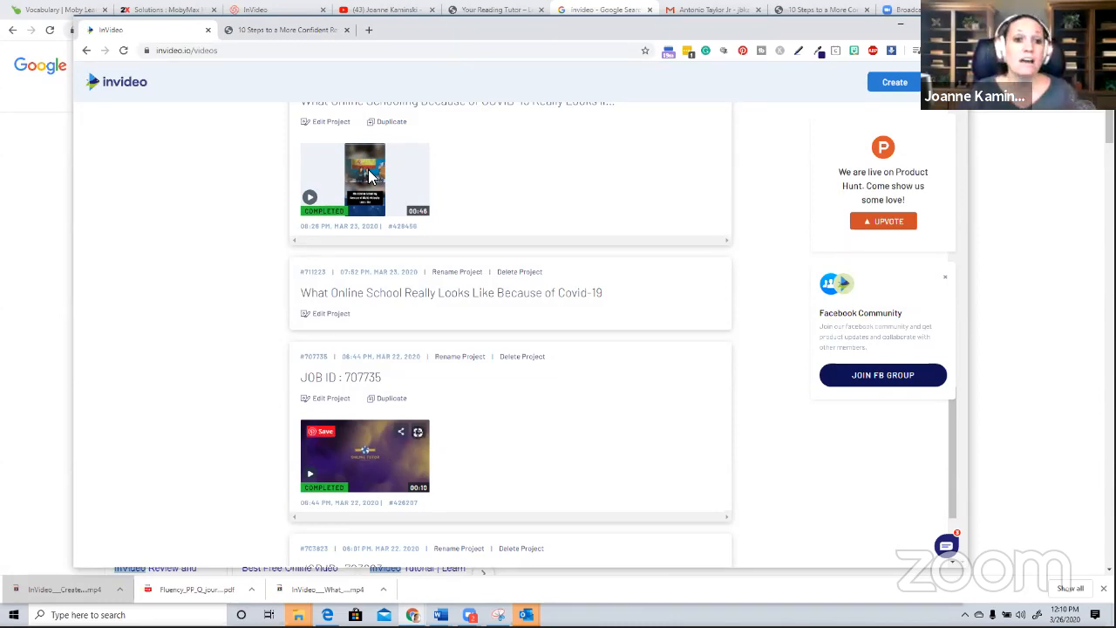
{"action": "mouse_move", "coordinate": [356, 170]}
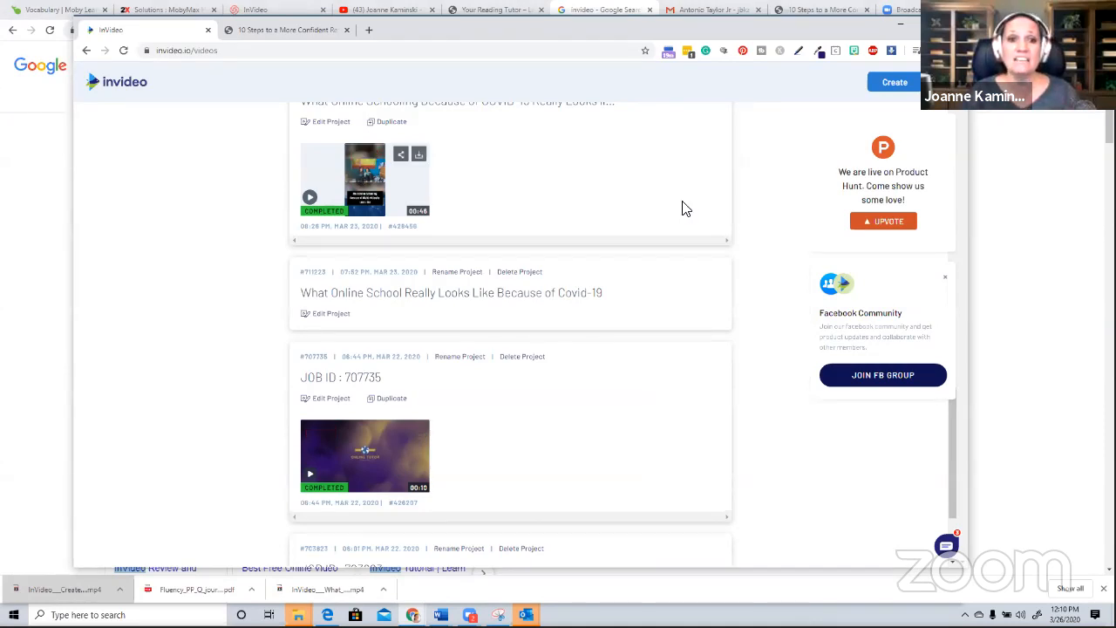
{"action": "scroll", "coordinate": [685, 208], "scroll_direction": "up", "scroll_amount": 1}
{"action": "scroll", "coordinate": [682, 208], "scroll_direction": "up", "scroll_amount": 5}
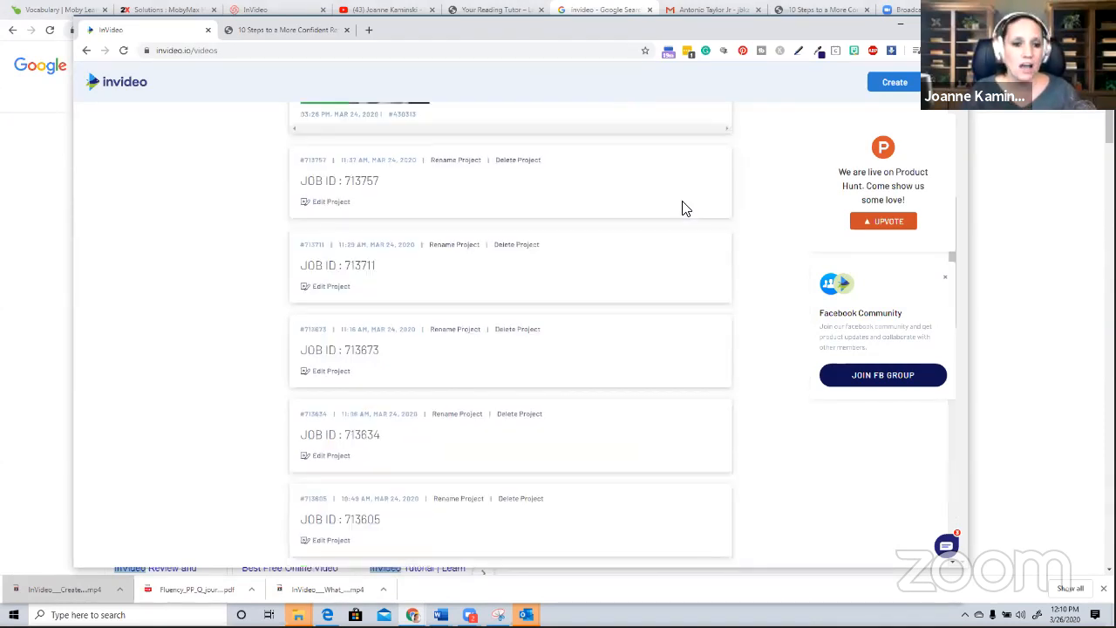
{"action": "scroll", "coordinate": [408, 376], "scroll_direction": "up", "scroll_amount": 5}
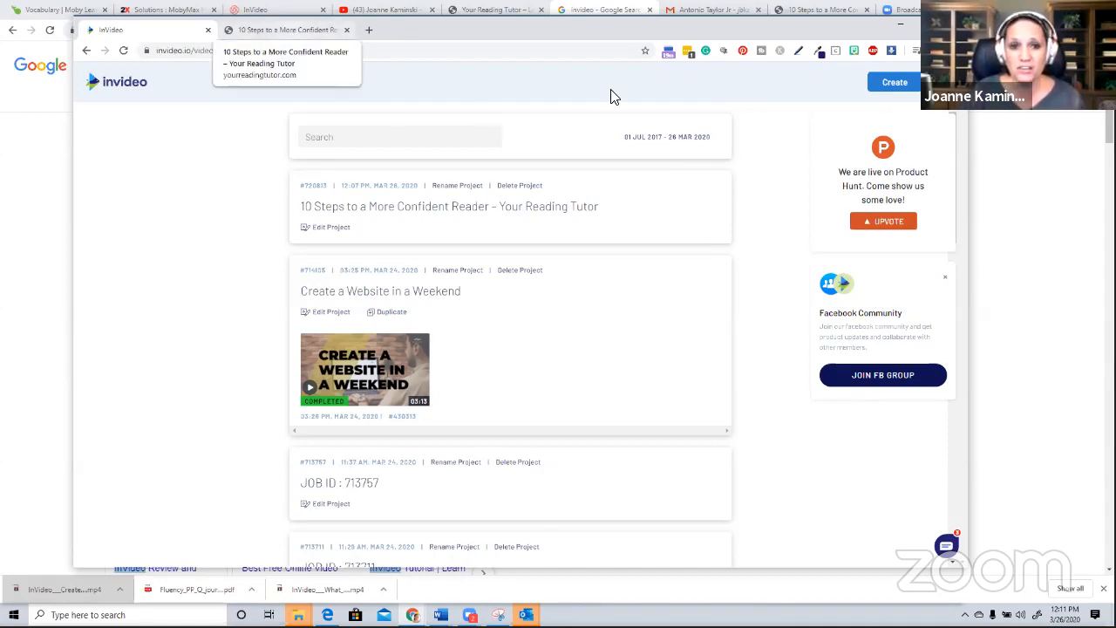
{"action": "key", "text": "ctrl+Tab"}
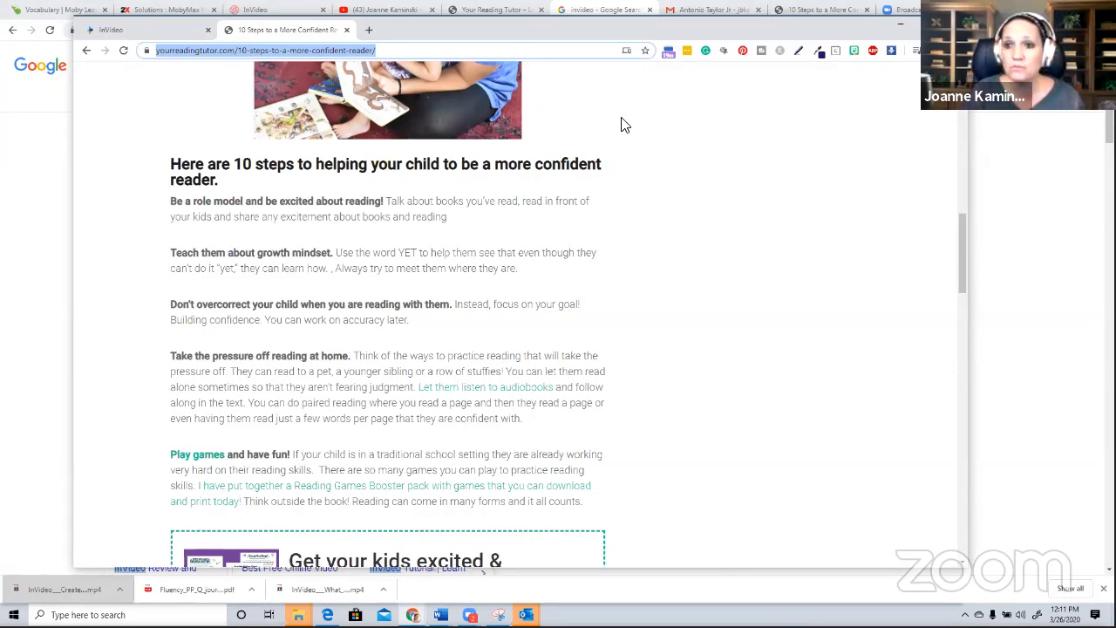
Open the project "10 Steps to a More Confident Reader – Your Reading Tutor" from the saved projects for editing
{"action": "left_click", "coordinate": [144, 30]}
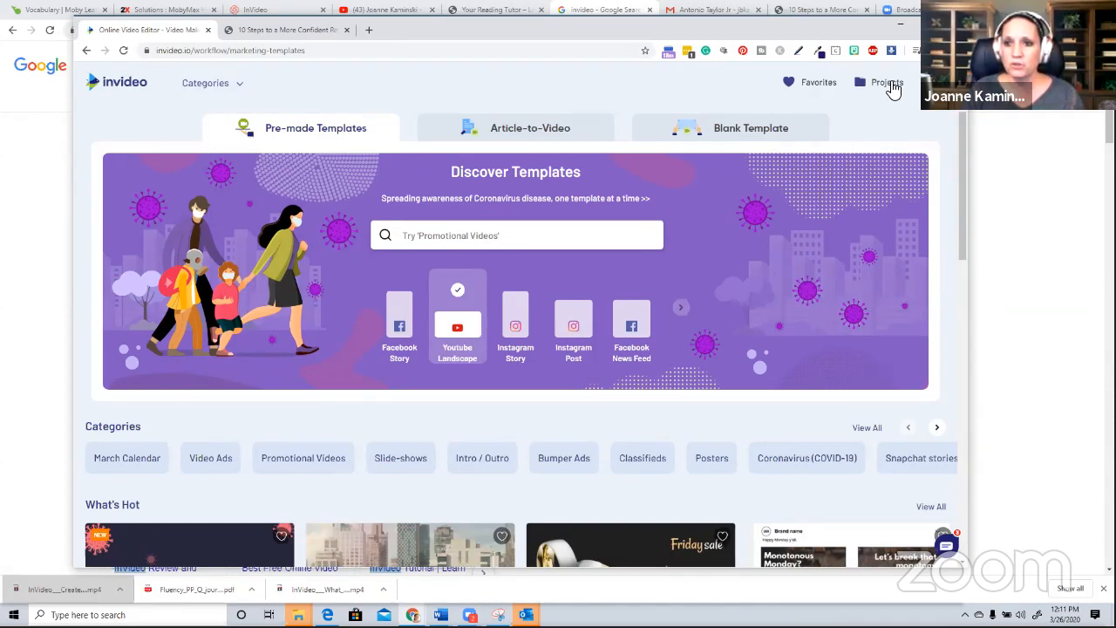
{"action": "left_click", "coordinate": [893, 87]}
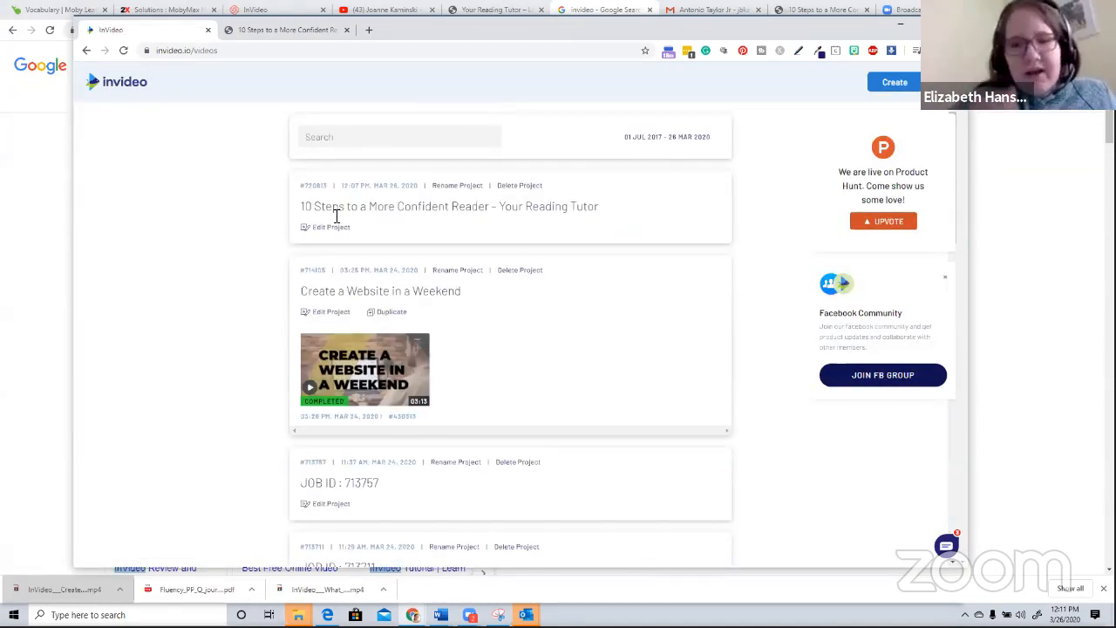
{"action": "left_click", "coordinate": [328, 228]}
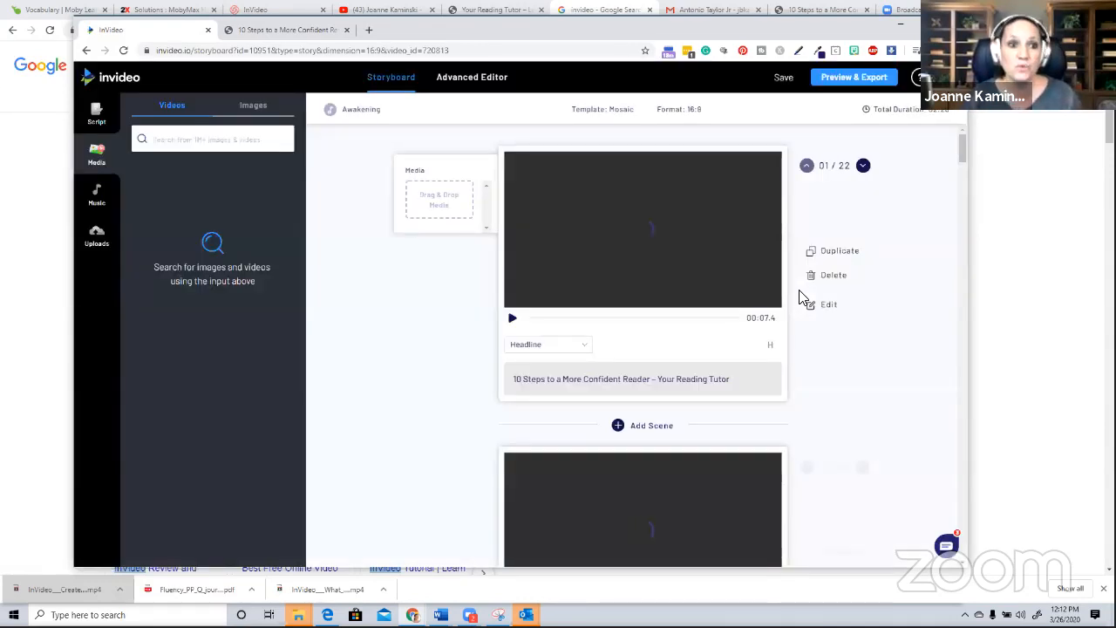
{"action": "left_click", "coordinate": [249, 109]}
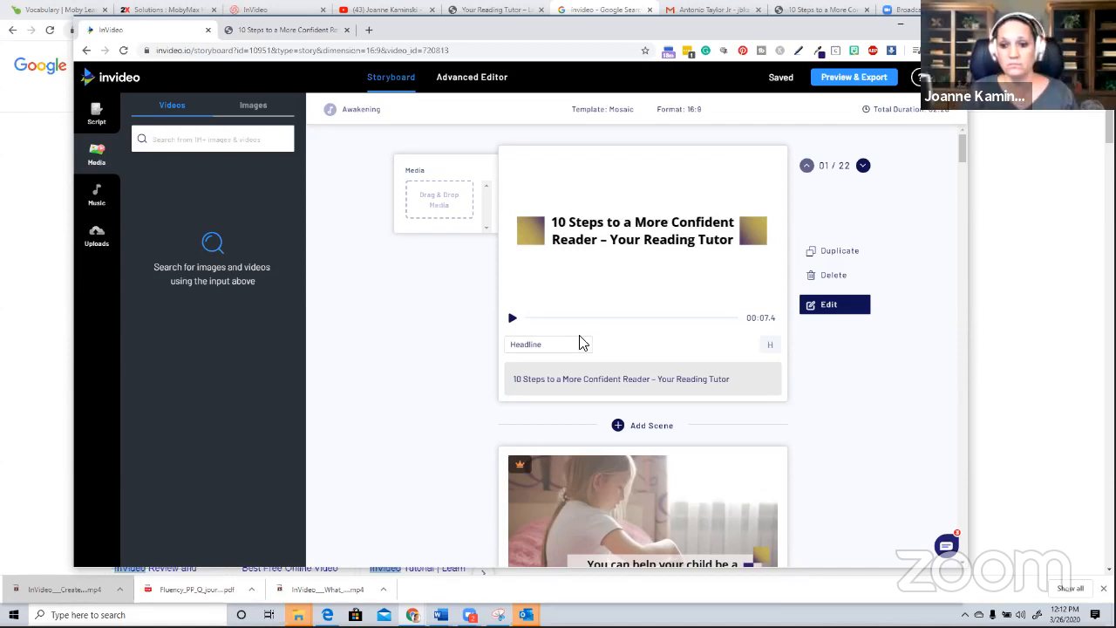
Delete the logo overlay from scene 3, the DOUBT scene, and save the scene
{"action": "scroll", "coordinate": [582, 342], "scroll_direction": "down", "scroll_amount": 3}
{"action": "scroll", "coordinate": [700, 221], "scroll_direction": "down", "scroll_amount": 3}
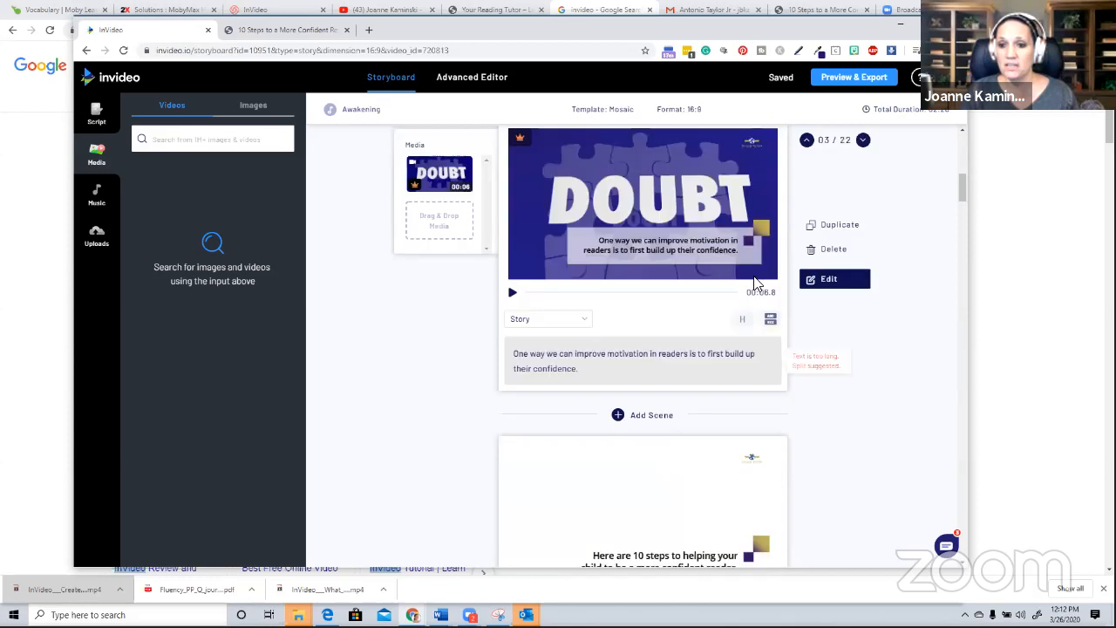
{"action": "scroll", "coordinate": [755, 205], "scroll_direction": "up", "scroll_amount": 1}
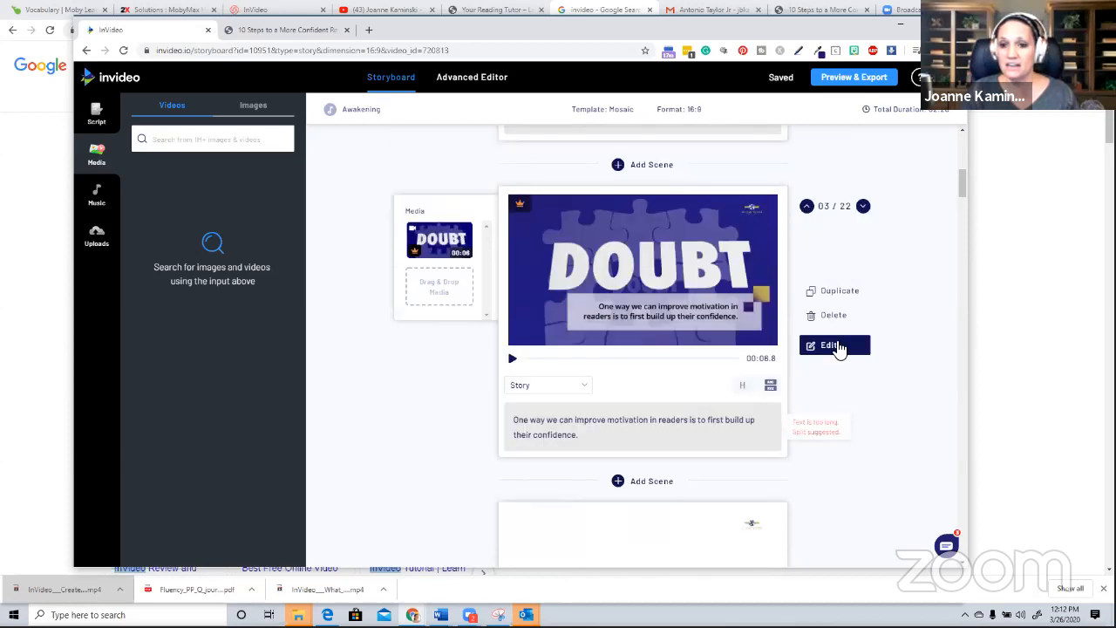
{"action": "left_click", "coordinate": [832, 345]}
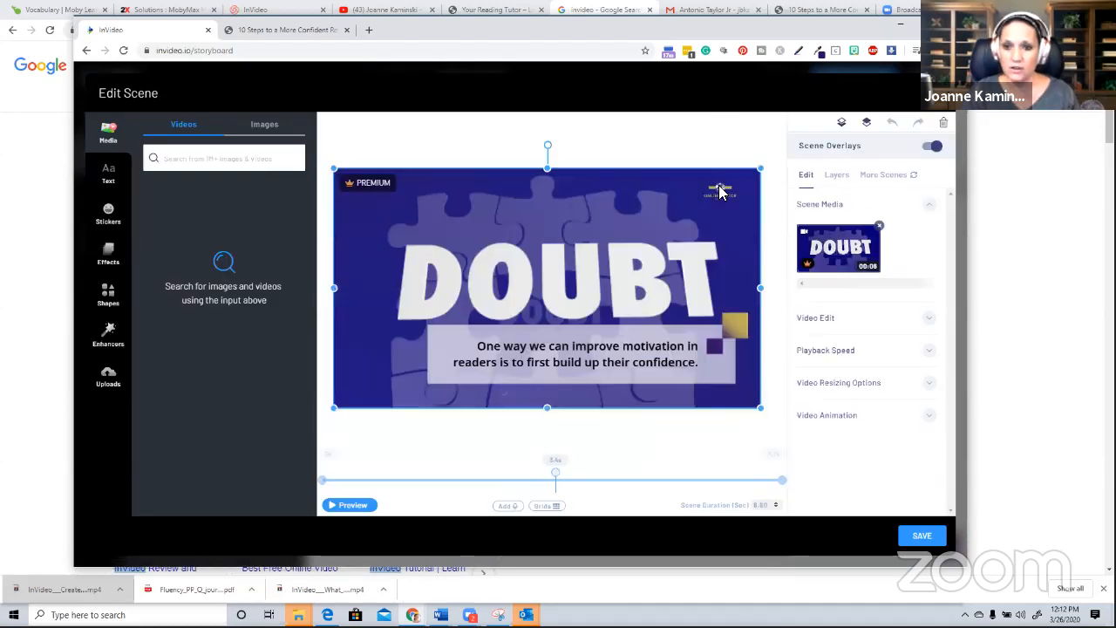
{"action": "left_click", "coordinate": [719, 192]}
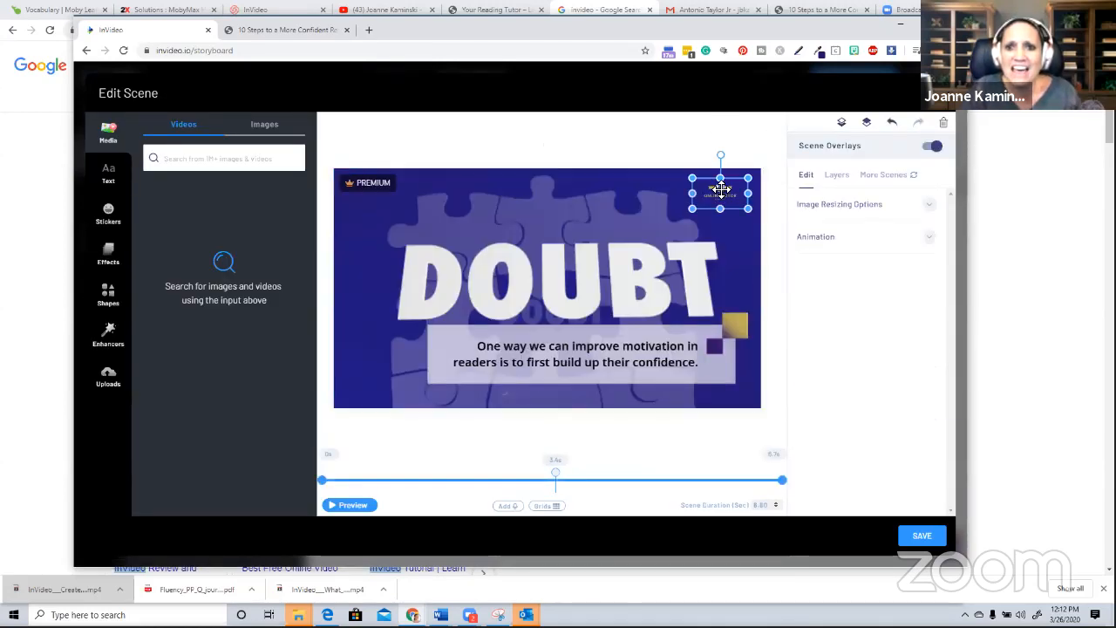
{"action": "key", "text": "Delete"}
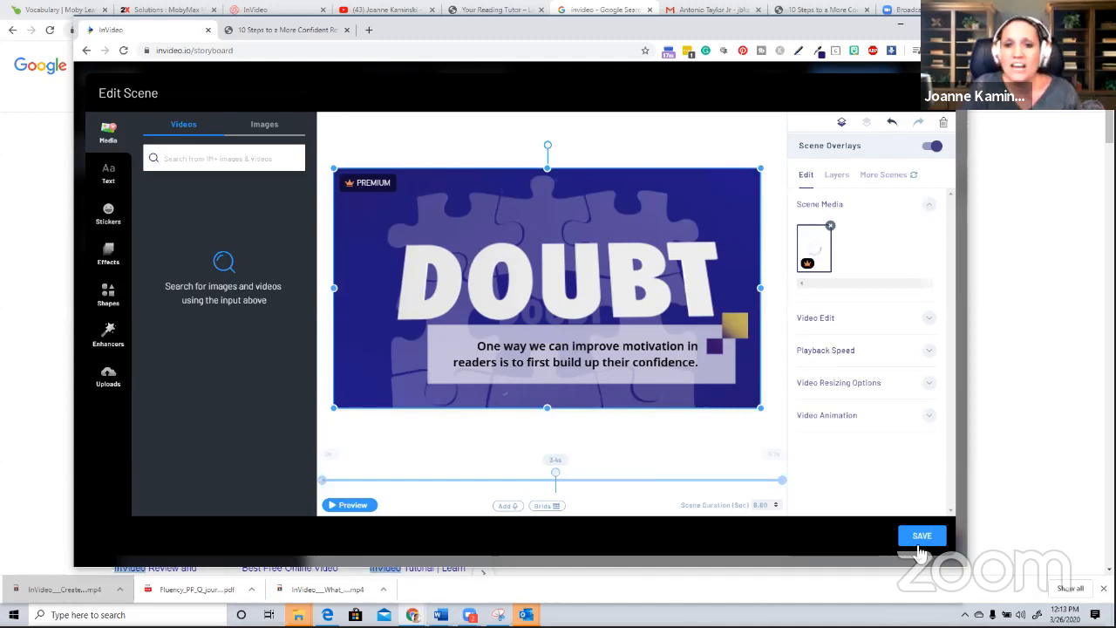
{"action": "left_click", "coordinate": [919, 542]}
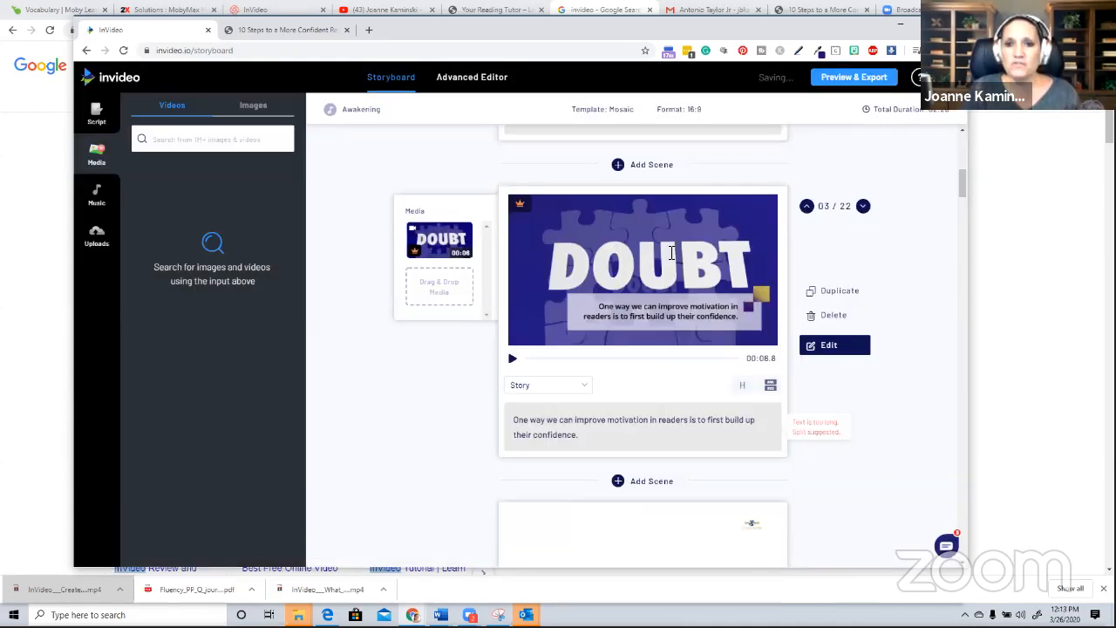
Search the stock videos for "steps" and add the blue sunlit stairway clip to scene 4, trimmed from 0 to 10 seconds
{"action": "scroll", "coordinate": [756, 303], "scroll_direction": "down", "scroll_amount": 2}
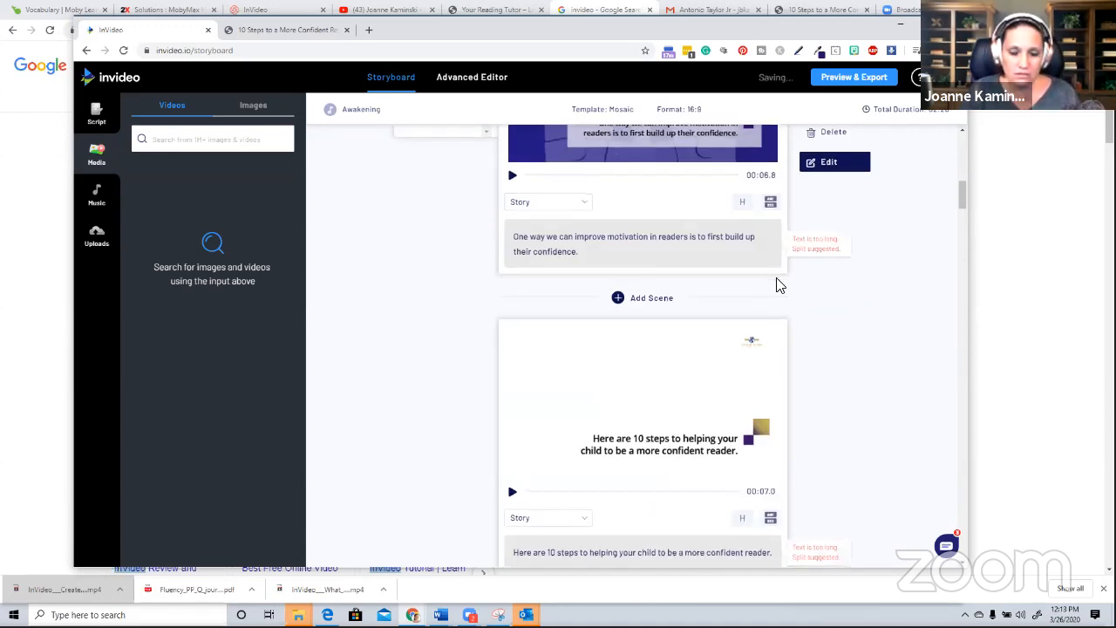
{"action": "left_click", "coordinate": [807, 331]}
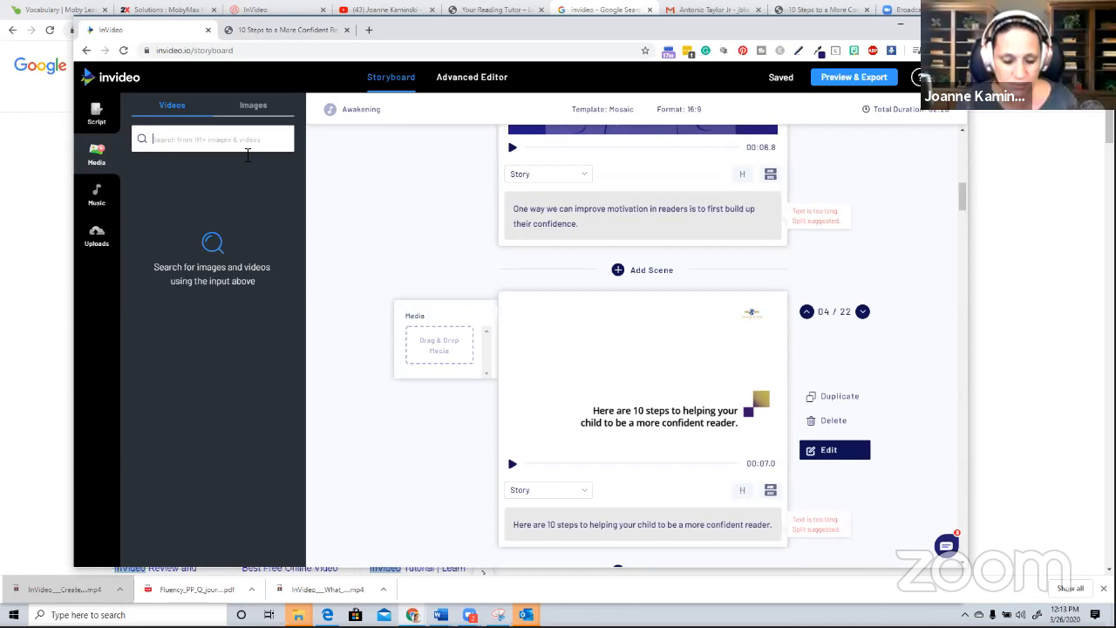
{"action": "type", "text": "steps"}
{"action": "key", "text": "Return"}
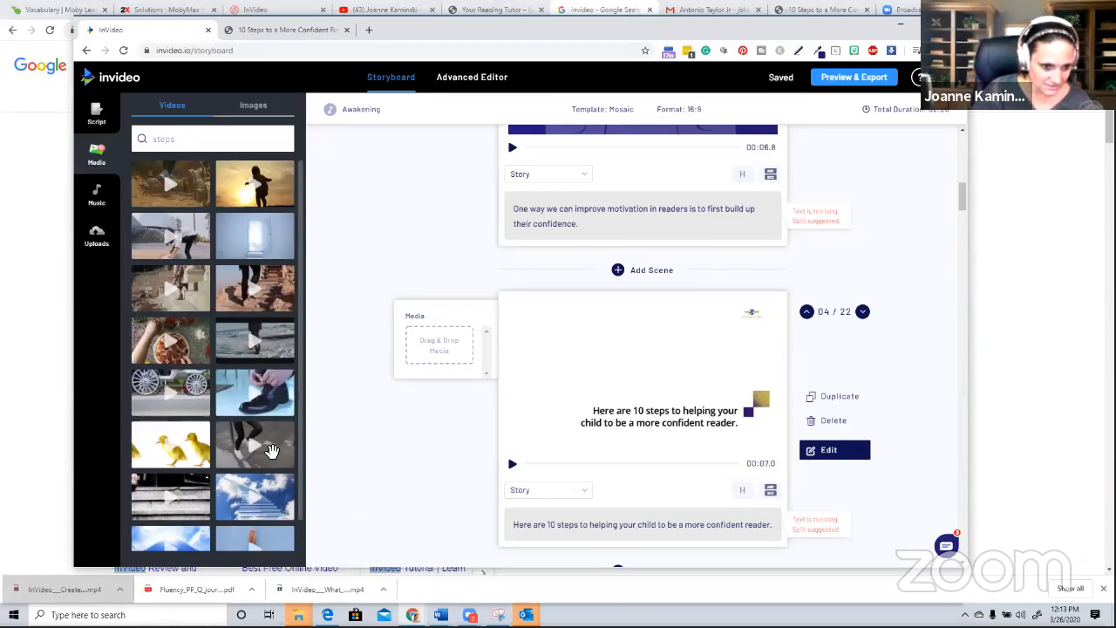
{"action": "scroll", "coordinate": [269, 417], "scroll_direction": "down", "scroll_amount": 1}
{"action": "scroll", "coordinate": [170, 443], "scroll_direction": "down", "scroll_amount": 2}
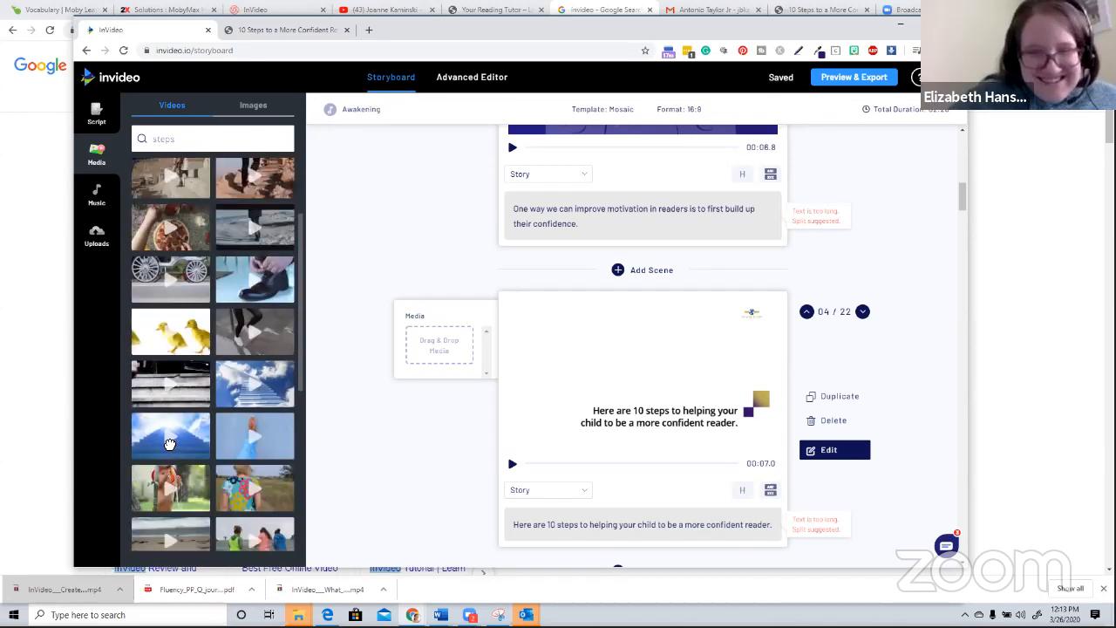
{"action": "left_click_drag", "start_coordinate": [170, 444], "coordinate": [420, 357]}
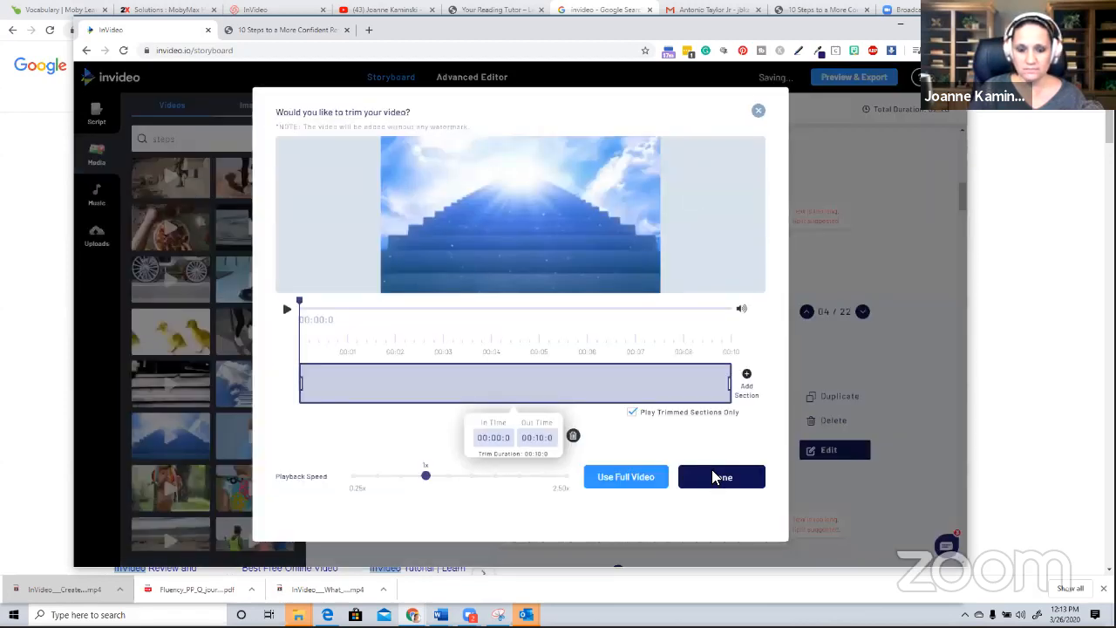
{"action": "left_click", "coordinate": [715, 477]}
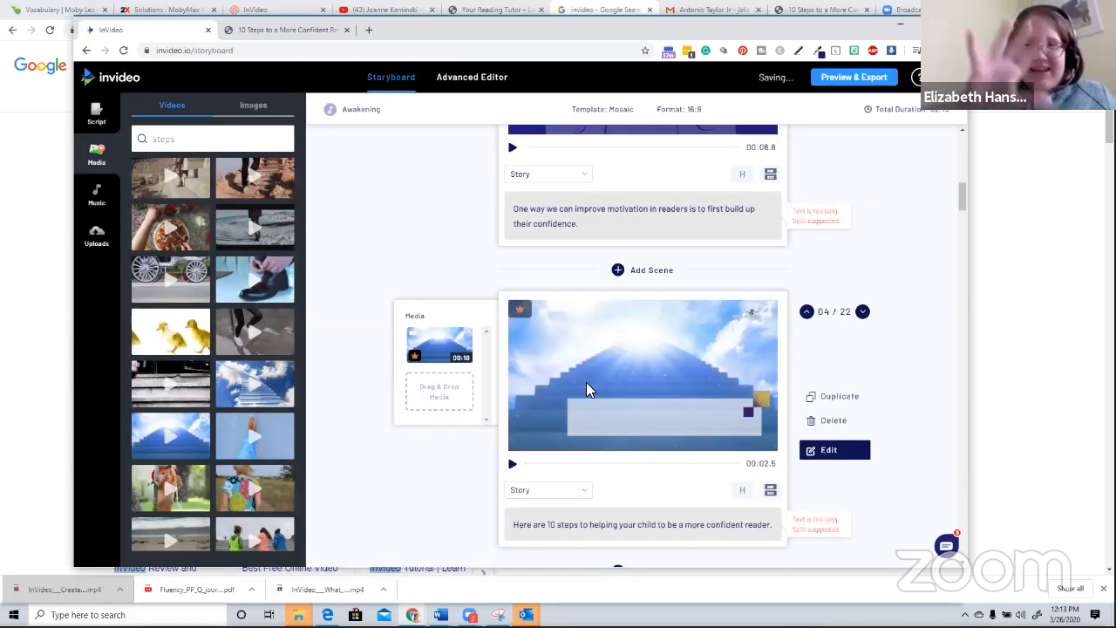
Search the stock videos for "mindset" to find a clip for scene 5, "Teach them about growth mindset."
{"action": "scroll", "coordinate": [413, 473], "scroll_direction": "down", "scroll_amount": 2}
{"action": "scroll", "coordinate": [415, 477], "scroll_direction": "down", "scroll_amount": 1}
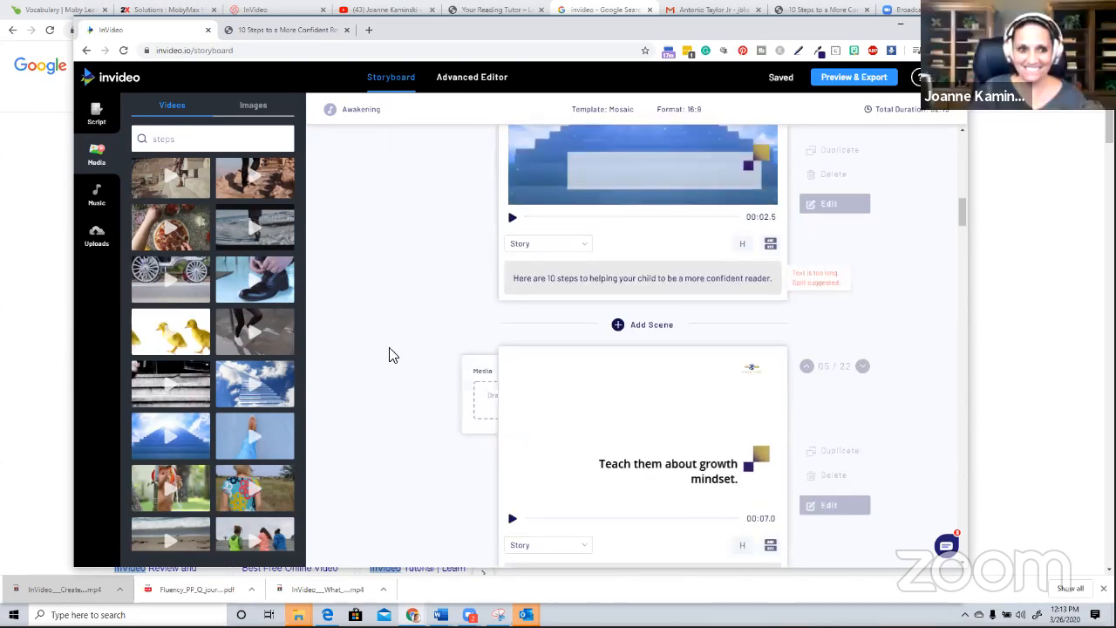
{"action": "scroll", "coordinate": [392, 348], "scroll_direction": "down", "scroll_amount": 1}
{"action": "left_click", "coordinate": [225, 138]}
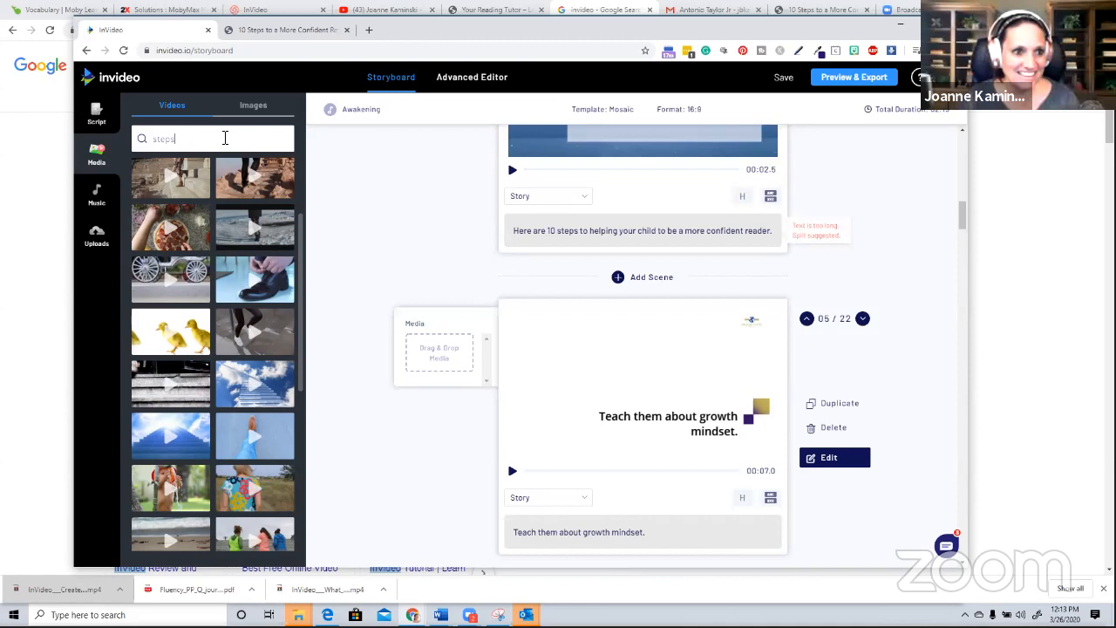
{"action": "key", "text": "BackSpace"}
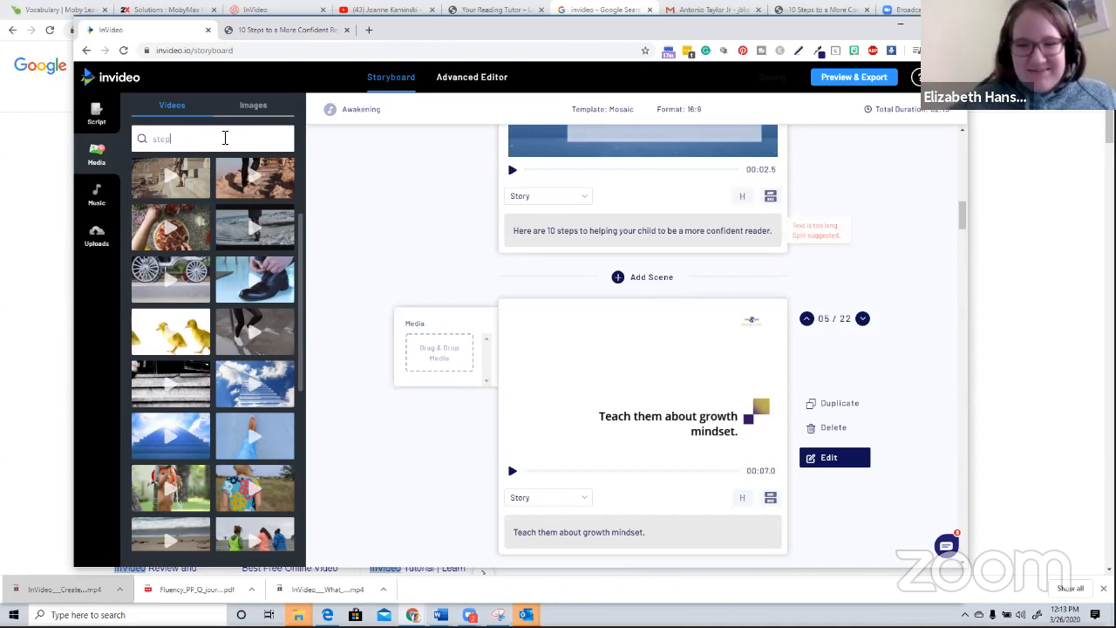
{"action": "key", "text": "BackSpace"}
{"action": "key", "text": "BackSpace"}
{"action": "key", "text": "BackSpace"}
{"action": "key", "text": "BackSpace"}
{"action": "type", "text": "mindse"}
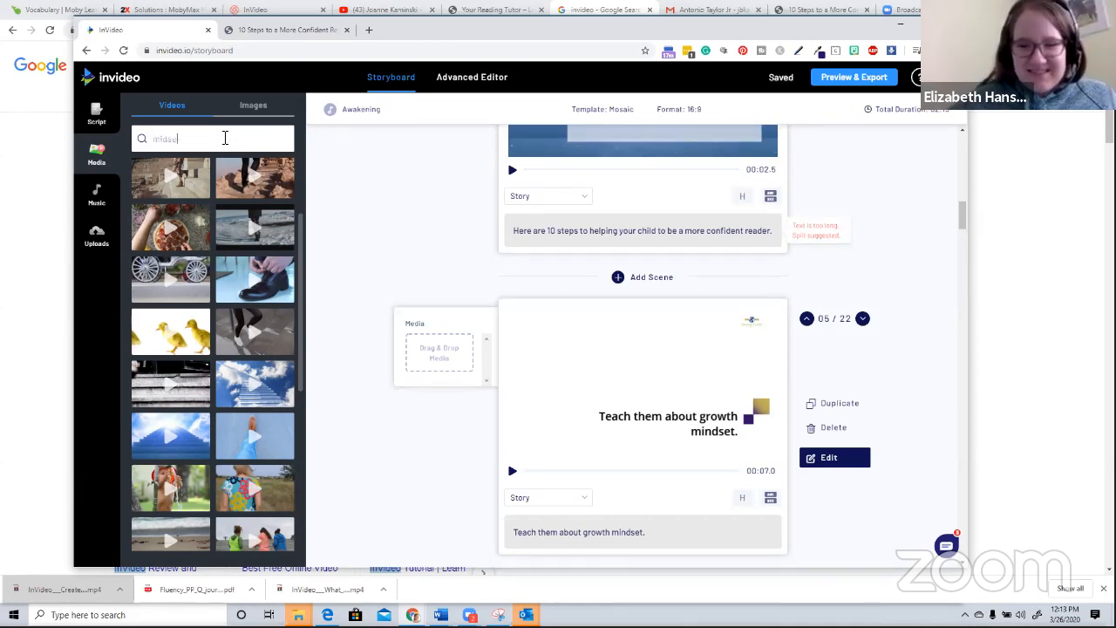
{"action": "type", "text": "t"}
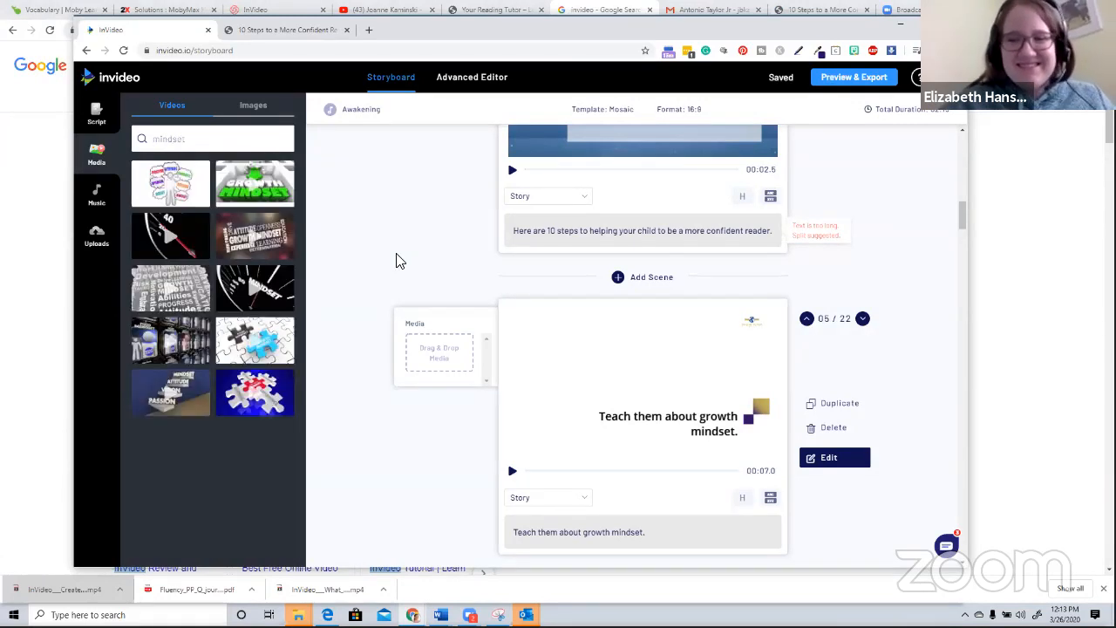
Add the green "Growth Mindset" maze clip to scene 5, "Teach them about growth mindset."
{"action": "left_click_drag", "start_coordinate": [234, 182], "coordinate": [424, 358]}
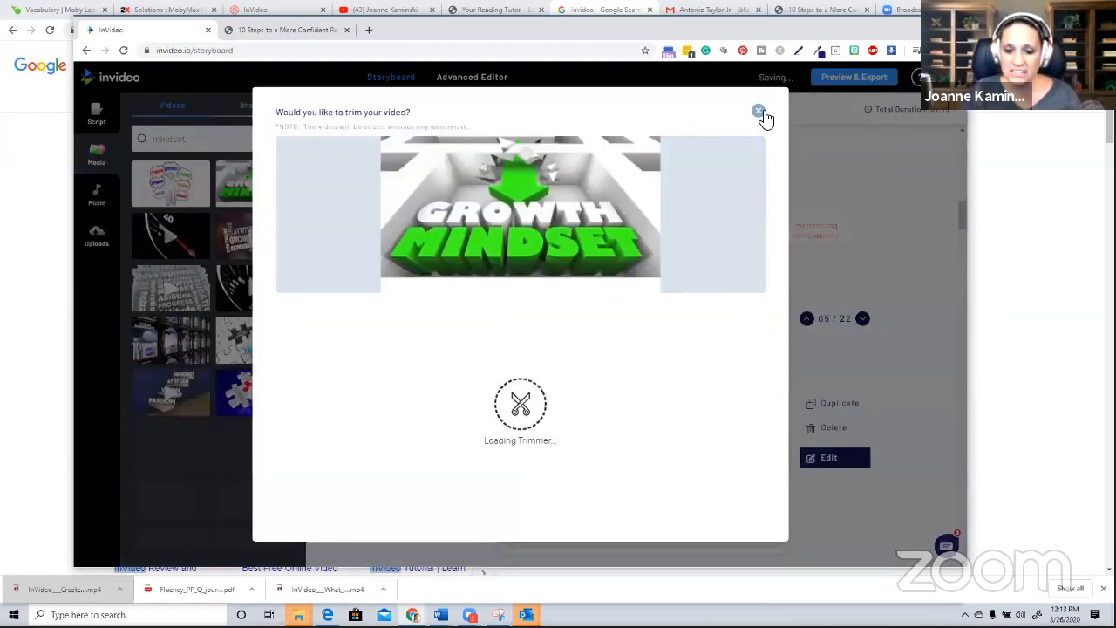
{"action": "left_click", "coordinate": [704, 478]}
Search the stock images for "smiling kid" to illustrate scene 6, the one about using the word YET
{"action": "scroll", "coordinate": [443, 409], "scroll_direction": "down", "scroll_amount": 2}
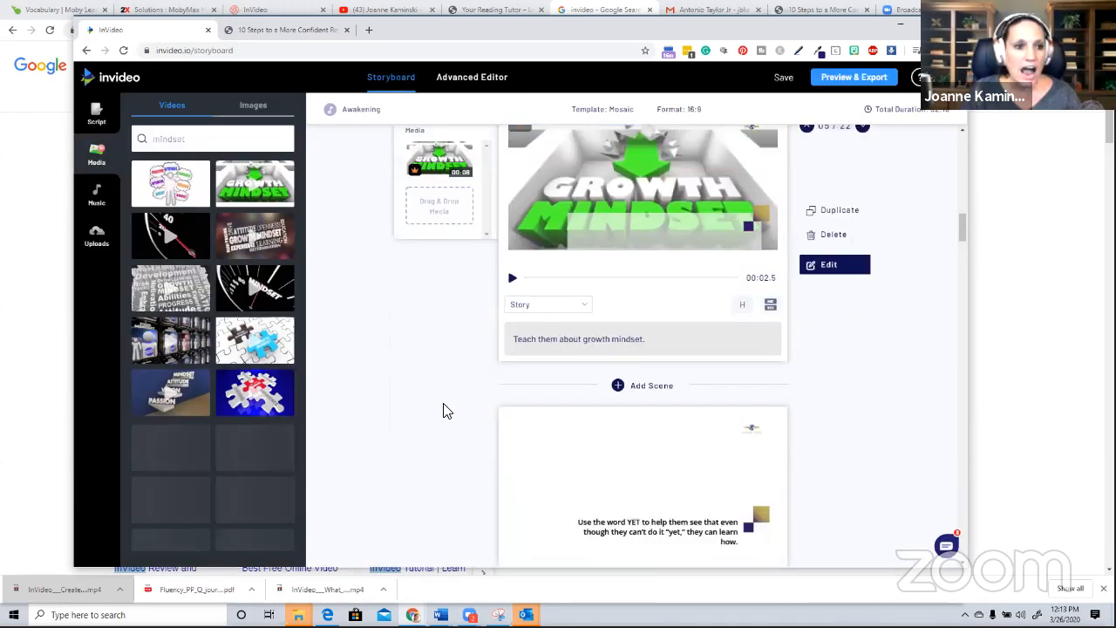
{"action": "scroll", "coordinate": [432, 416], "scroll_direction": "down", "scroll_amount": 1}
{"action": "scroll", "coordinate": [636, 367], "scroll_direction": "down", "scroll_amount": 1}
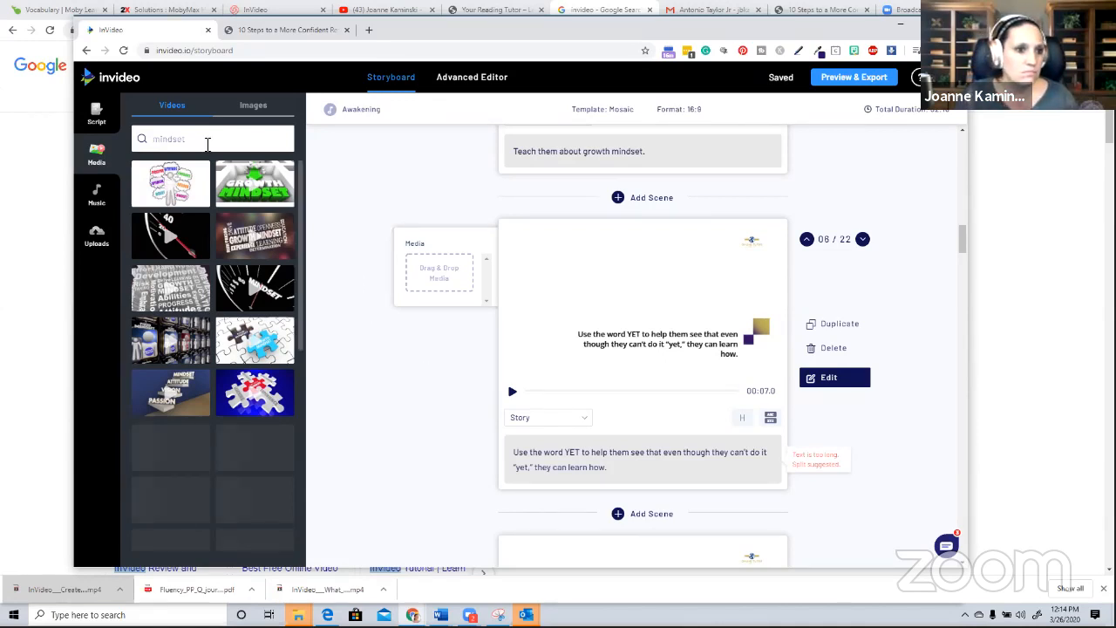
{"action": "double_click", "coordinate": [185, 139]}
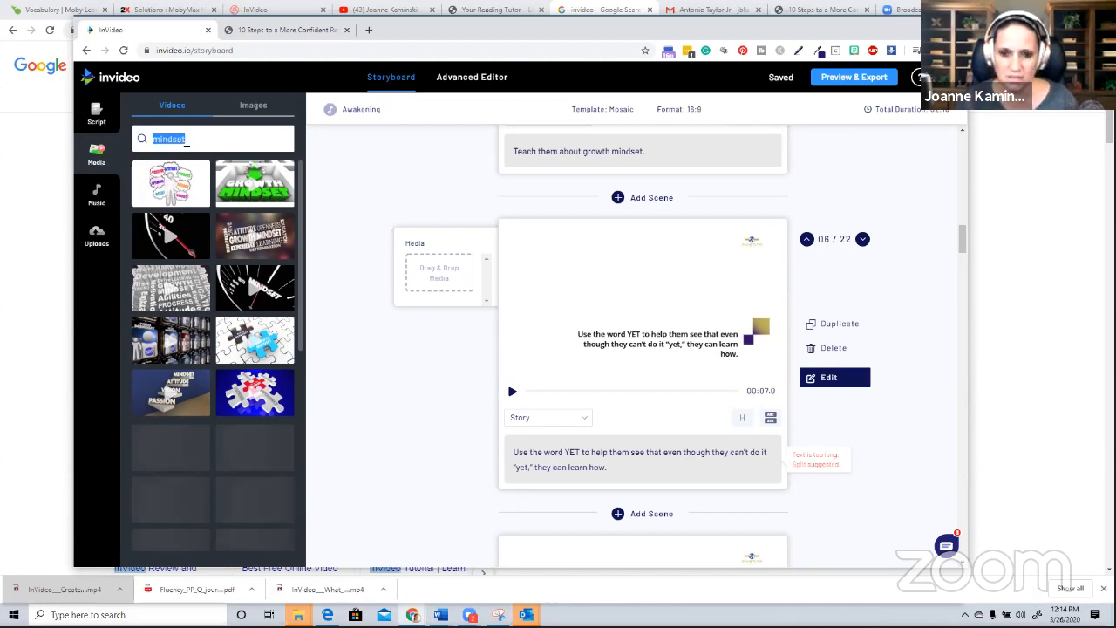
{"action": "key", "text": "BackSpace"}
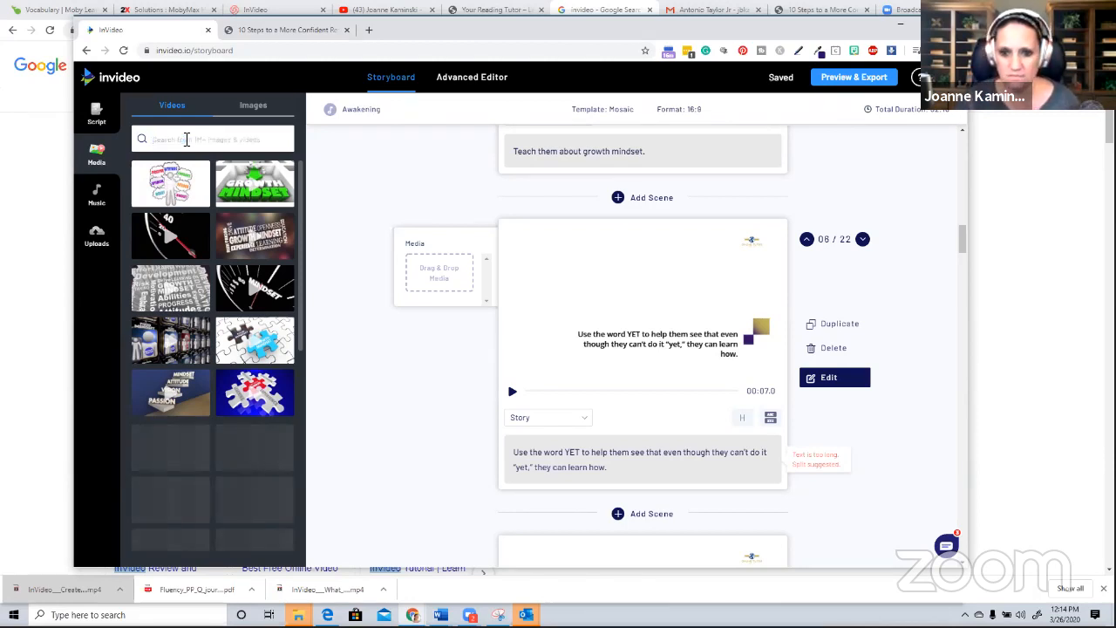
{"action": "type", "text": "smil"}
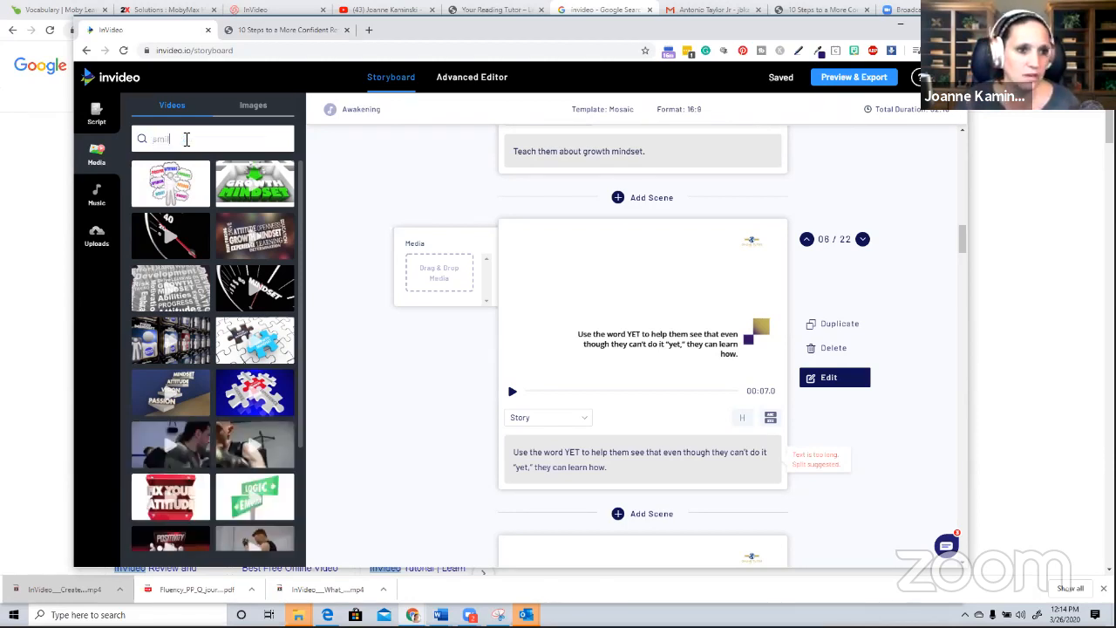
{"action": "type", "text": "ing kid"}
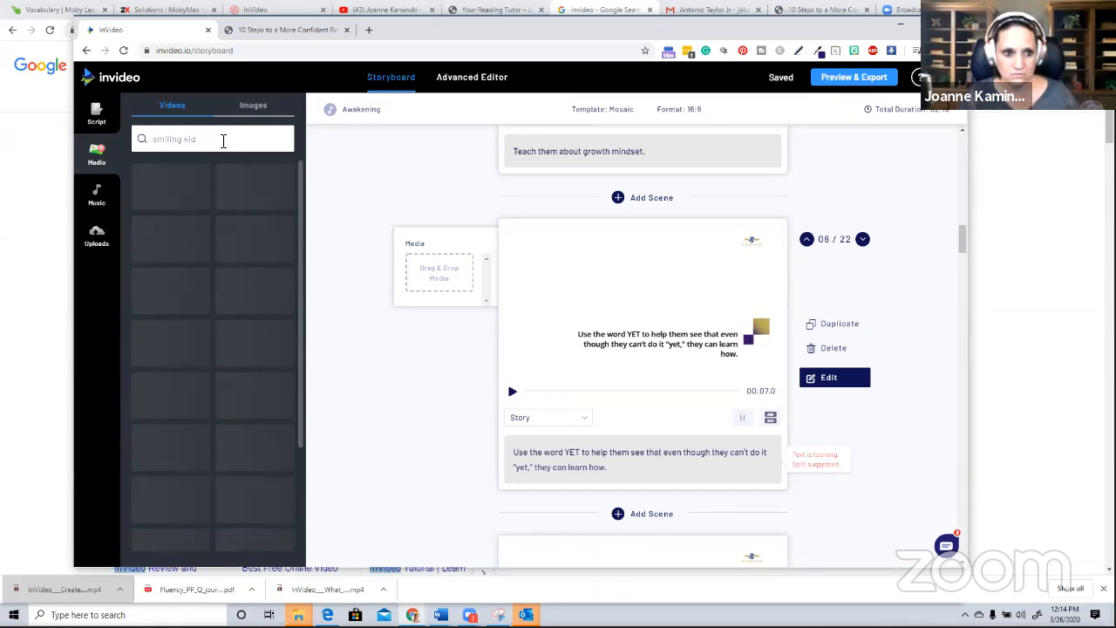
{"action": "left_click", "coordinate": [254, 106]}
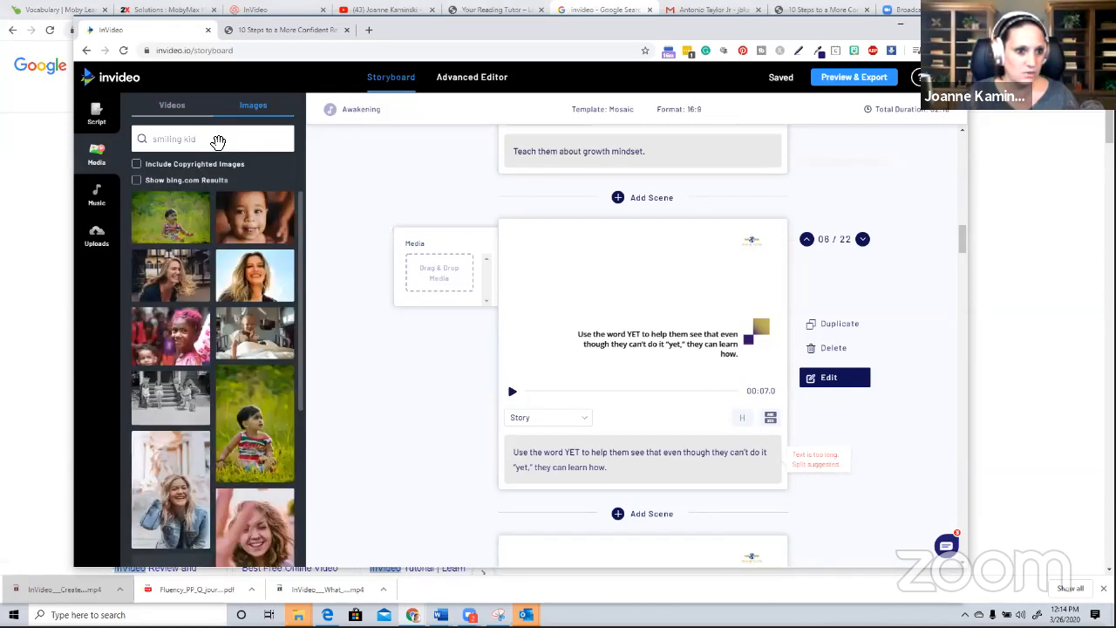
Add the close-up image of the smiling blonde girl in a pink knit hat to scene 6
{"action": "scroll", "coordinate": [269, 307], "scroll_direction": "down", "scroll_amount": 1}
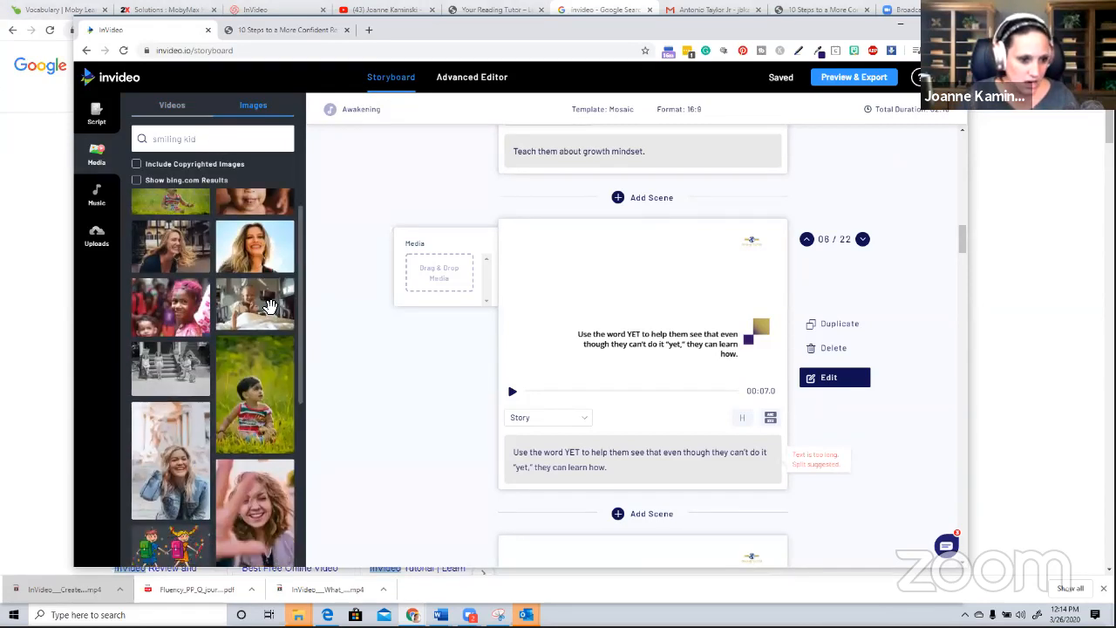
{"action": "scroll", "coordinate": [284, 403], "scroll_direction": "down", "scroll_amount": 1}
{"action": "scroll", "coordinate": [236, 427], "scroll_direction": "down", "scroll_amount": 2}
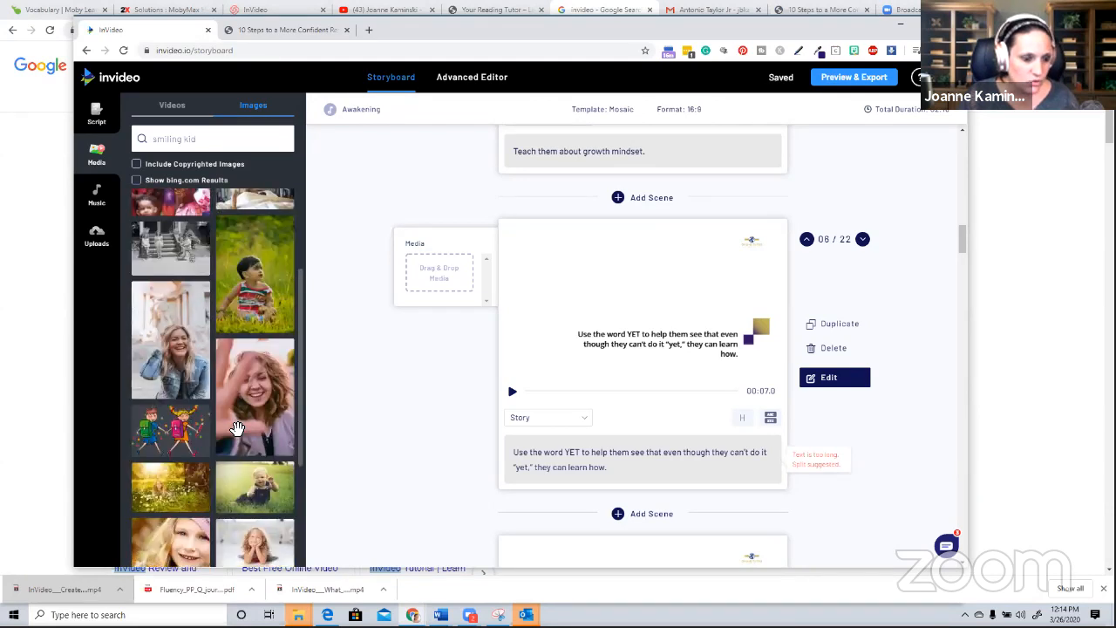
{"action": "scroll", "coordinate": [184, 404], "scroll_direction": "down", "scroll_amount": 4}
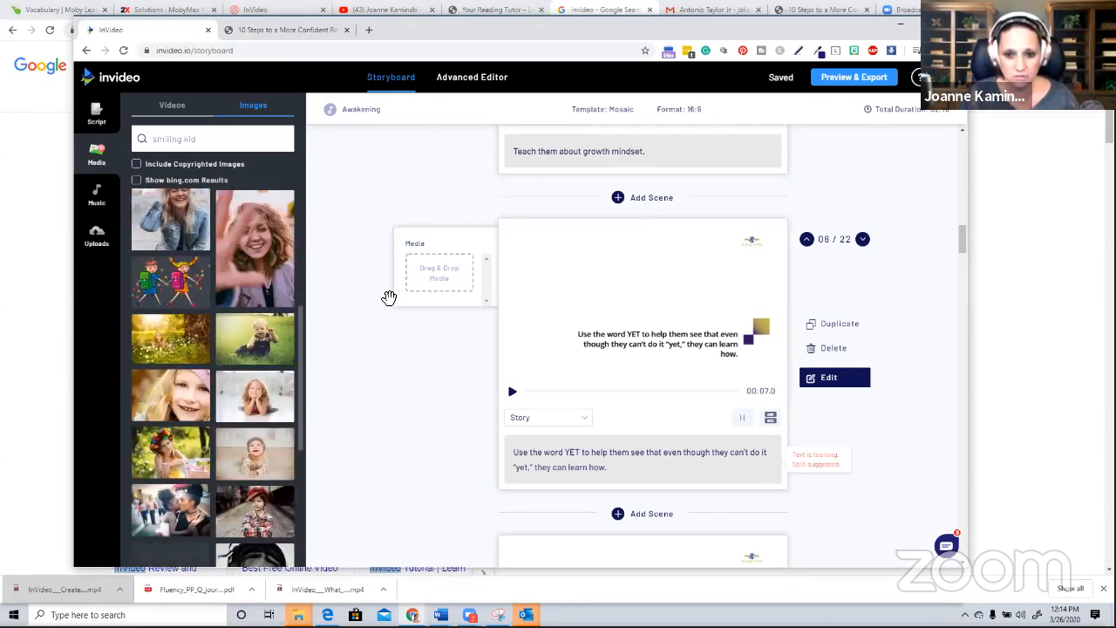
{"action": "left_click_drag", "start_coordinate": [414, 294], "coordinate": [419, 292]}
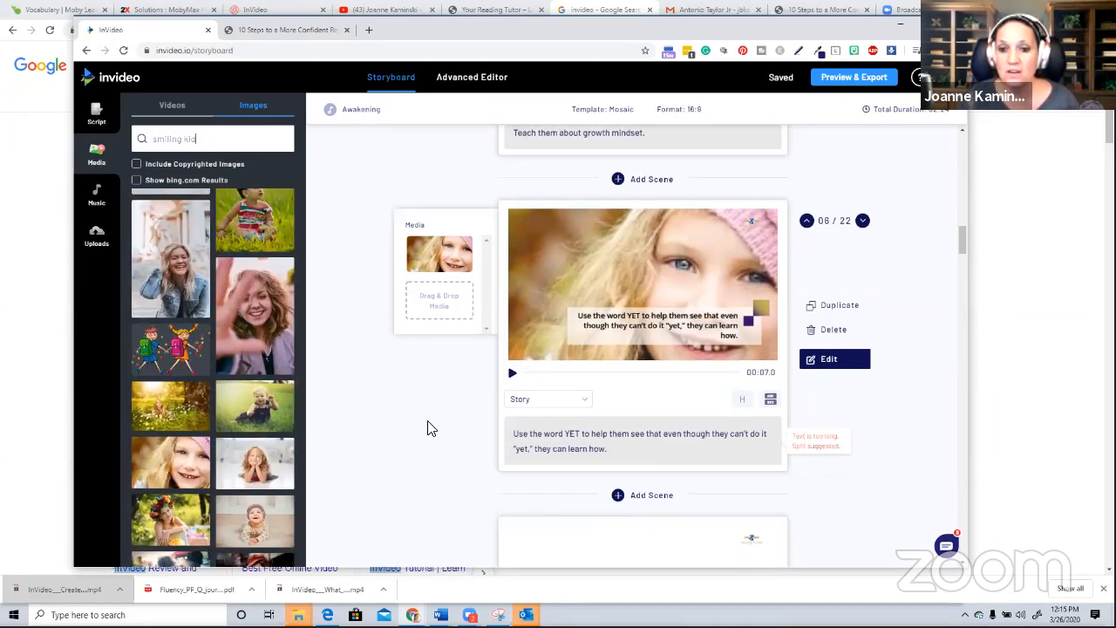
Search the stock images for "reading with kid" for scene 7, "Don't overcorrect your child when you are reading with them."
{"action": "scroll", "coordinate": [544, 339], "scroll_direction": "down", "scroll_amount": 3}
{"action": "scroll", "coordinate": [643, 404], "scroll_direction": "down", "scroll_amount": 1}
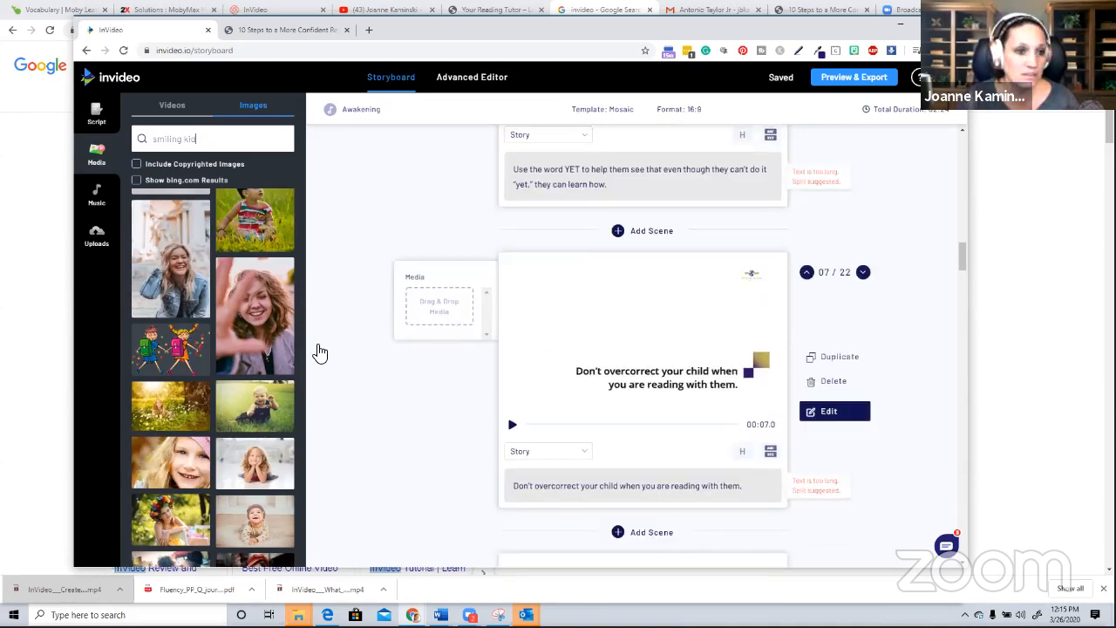
{"action": "key", "text": "Left"}
{"action": "key", "text": "Left"}
{"action": "key", "text": "Left"}
{"action": "key", "text": "ctrl+BackSpace"}
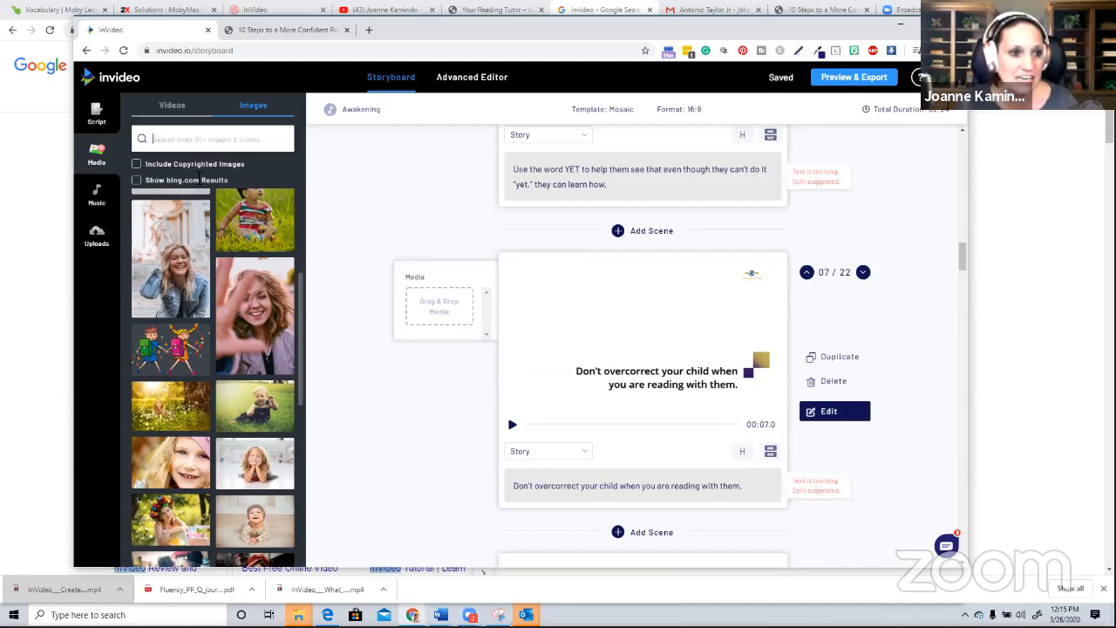
{"action": "type", "text": "reading with k"}
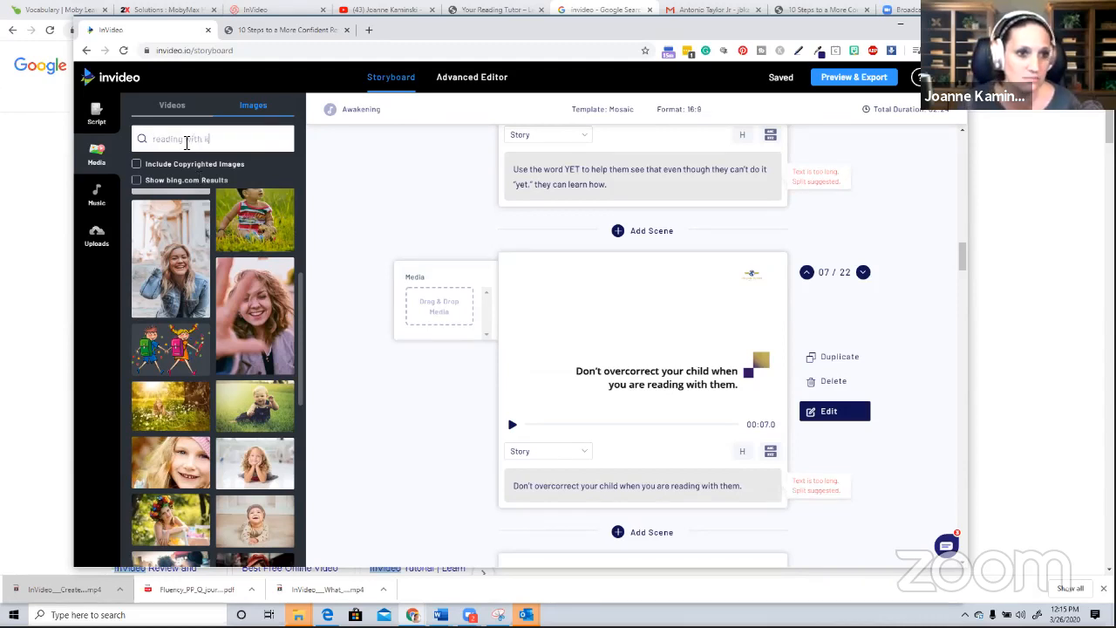
{"action": "type", "text": "ids"}
{"action": "key", "text": "BackSpace"}
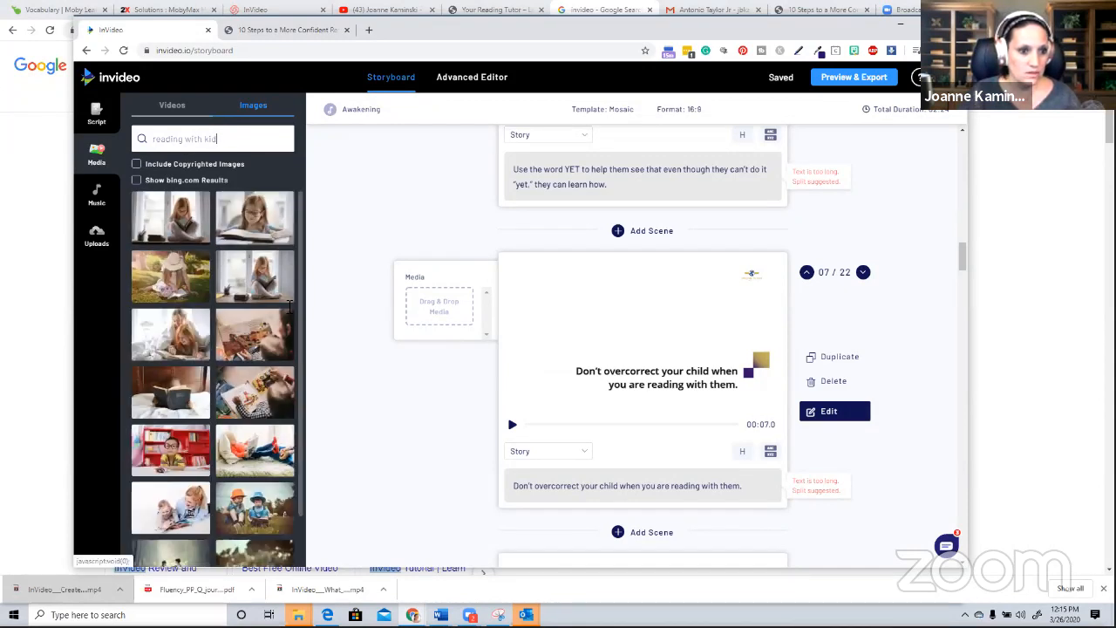
Add the image of the woman reading in bed with a red-haired girl to scene 7
{"action": "left_click_drag", "start_coordinate": [207, 340], "coordinate": [446, 312]}
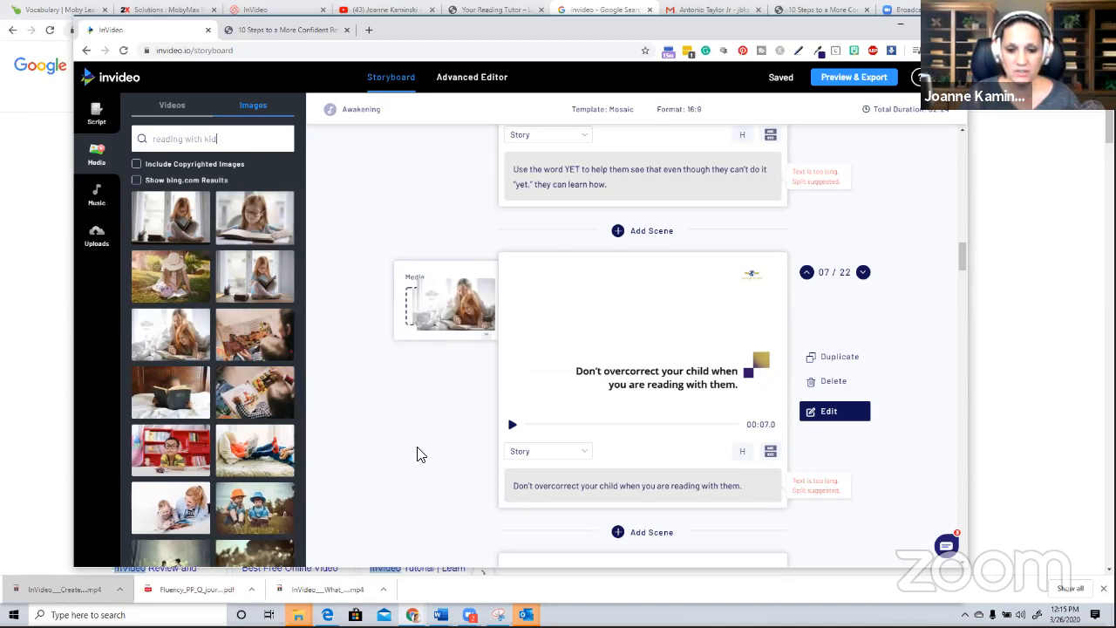
{"action": "scroll", "coordinate": [416, 453], "scroll_direction": "down", "scroll_amount": 2}
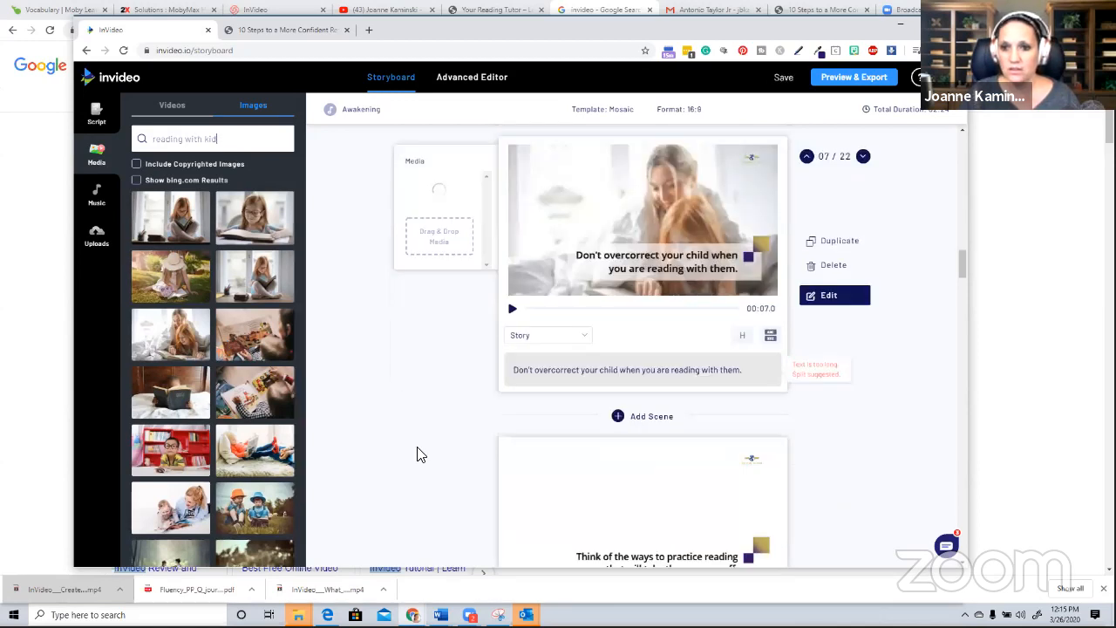
{"action": "scroll", "coordinate": [417, 447], "scroll_direction": "down", "scroll_amount": 1}
{"action": "scroll", "coordinate": [752, 324], "scroll_direction": "up", "scroll_amount": 3}
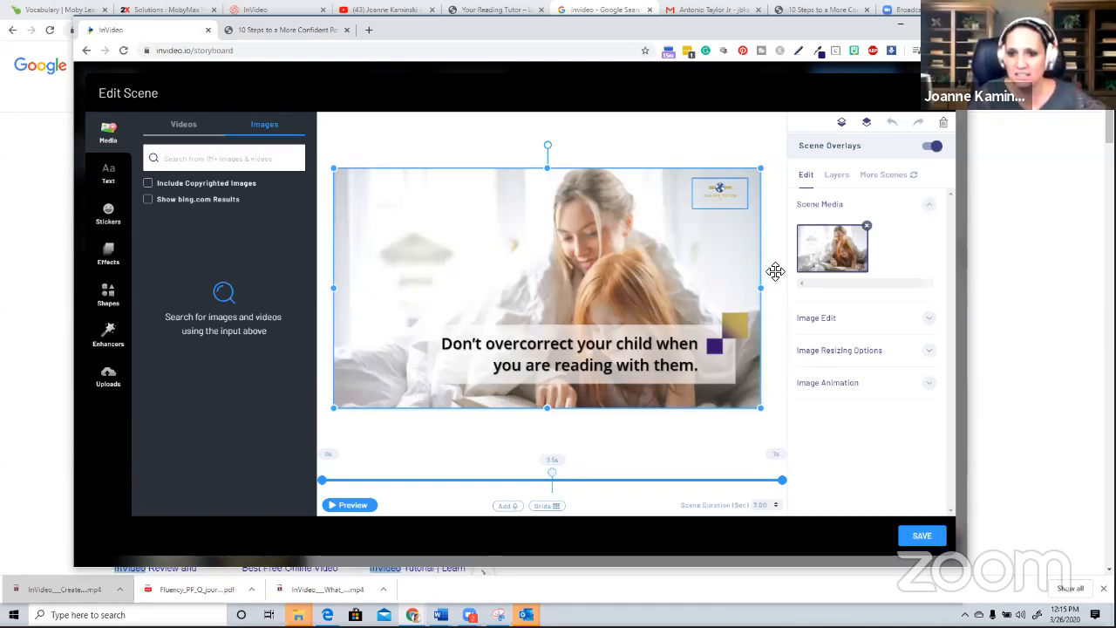
Try to delete the logo overlay from scene 7 and undo the deletion
{"action": "left_click", "coordinate": [811, 145]}
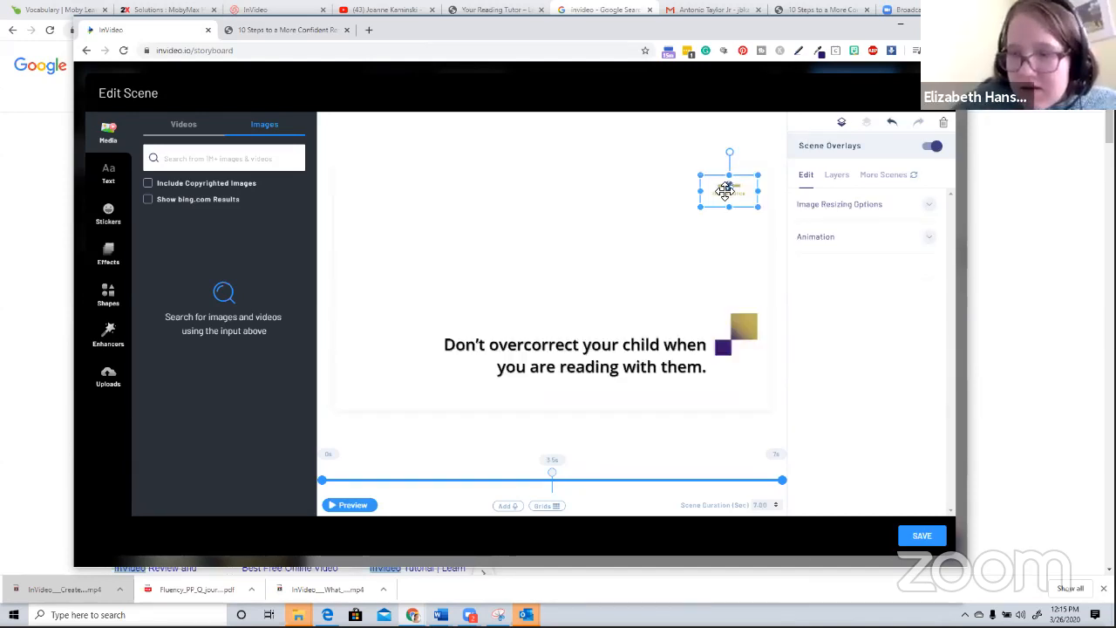
{"action": "key", "text": "Delete"}
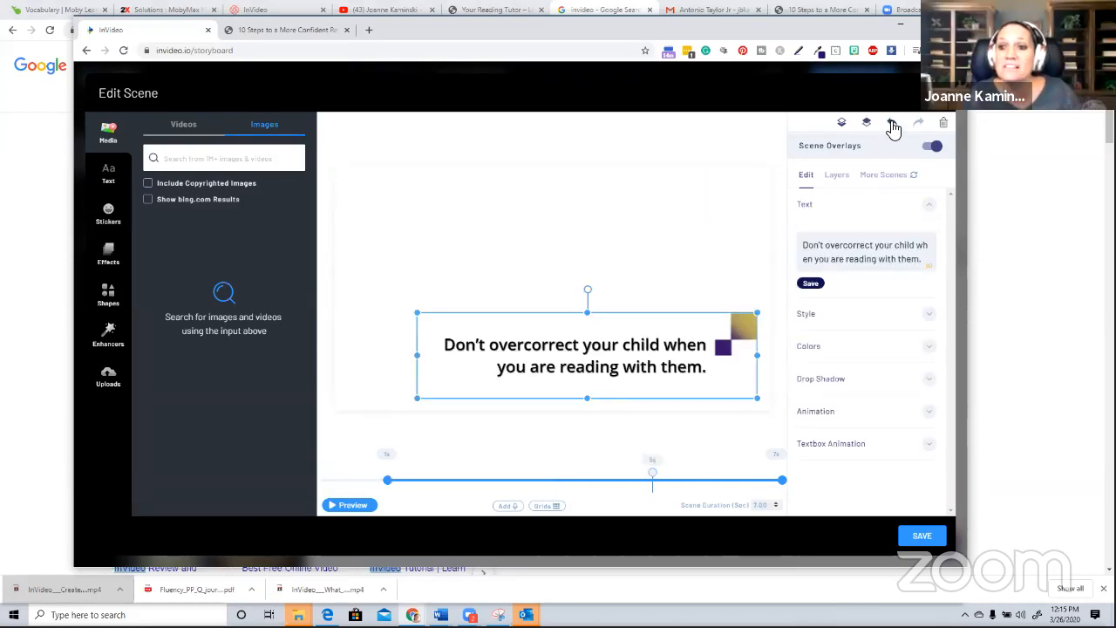
{"action": "left_click", "coordinate": [892, 127]}
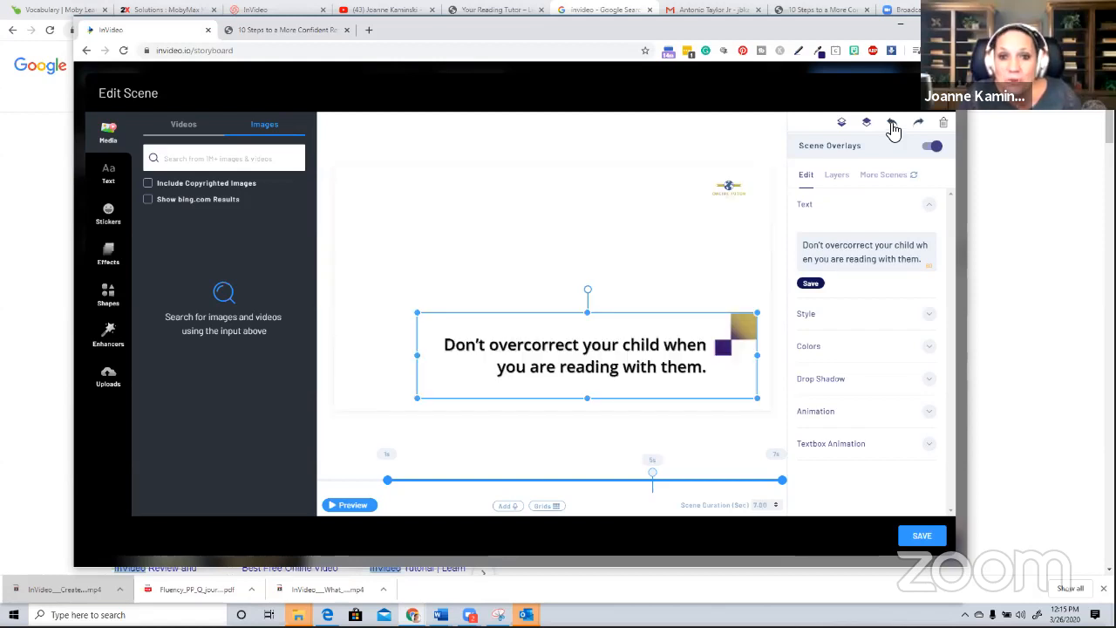
{"action": "left_click", "coordinate": [892, 126]}
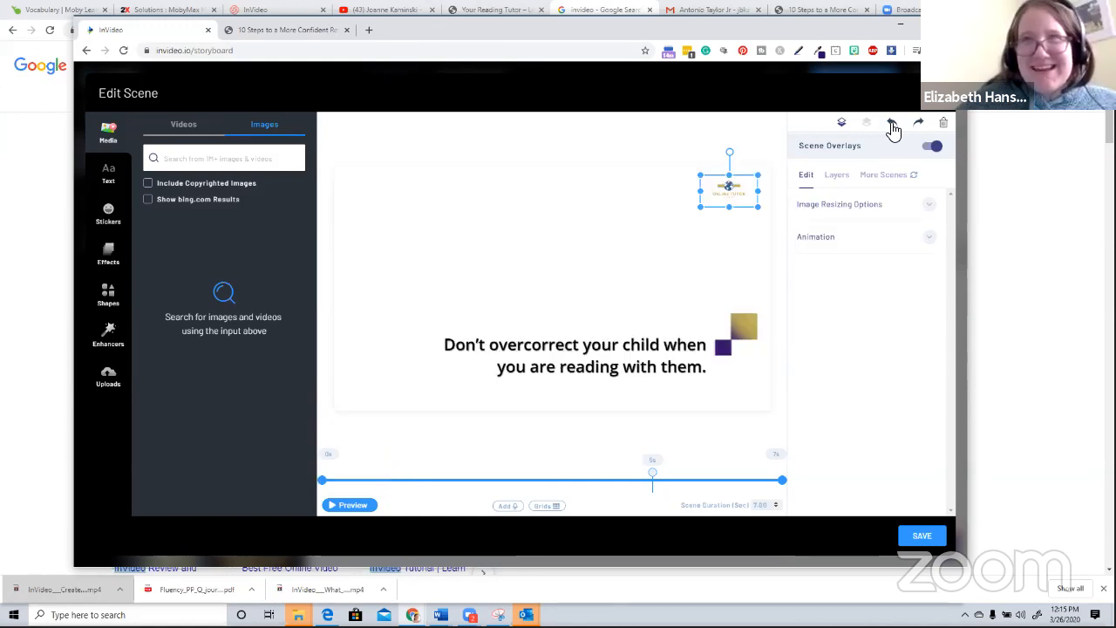
Delete the logo overlay from scene 7, keeping its background image, and save the scene
{"action": "left_click", "coordinate": [655, 284]}
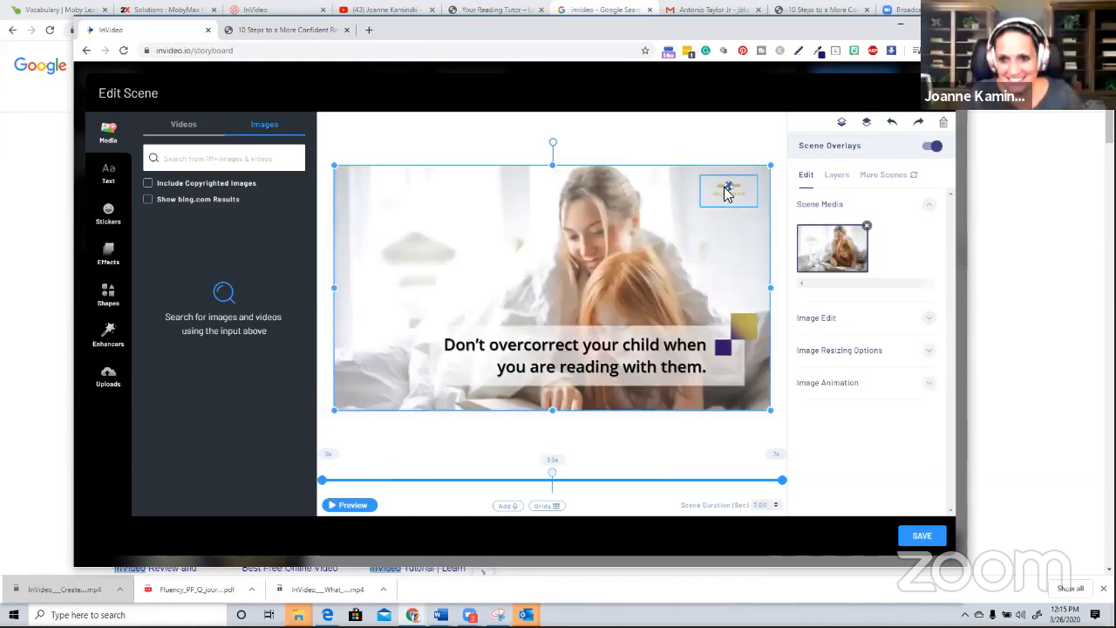
{"action": "left_click", "coordinate": [727, 190]}
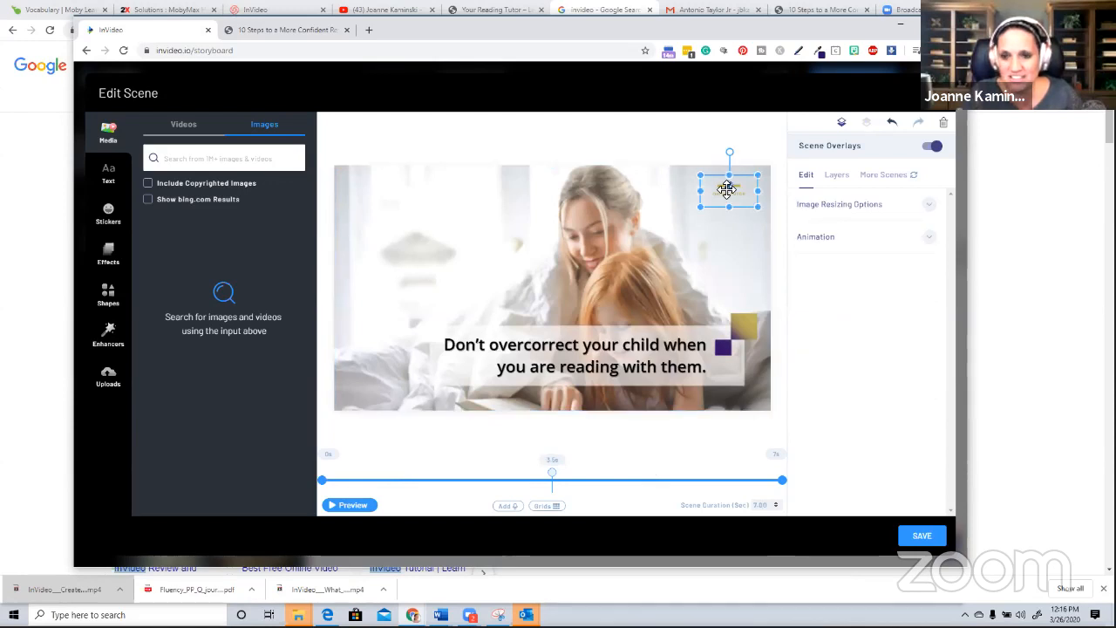
{"action": "key", "text": "Delete"}
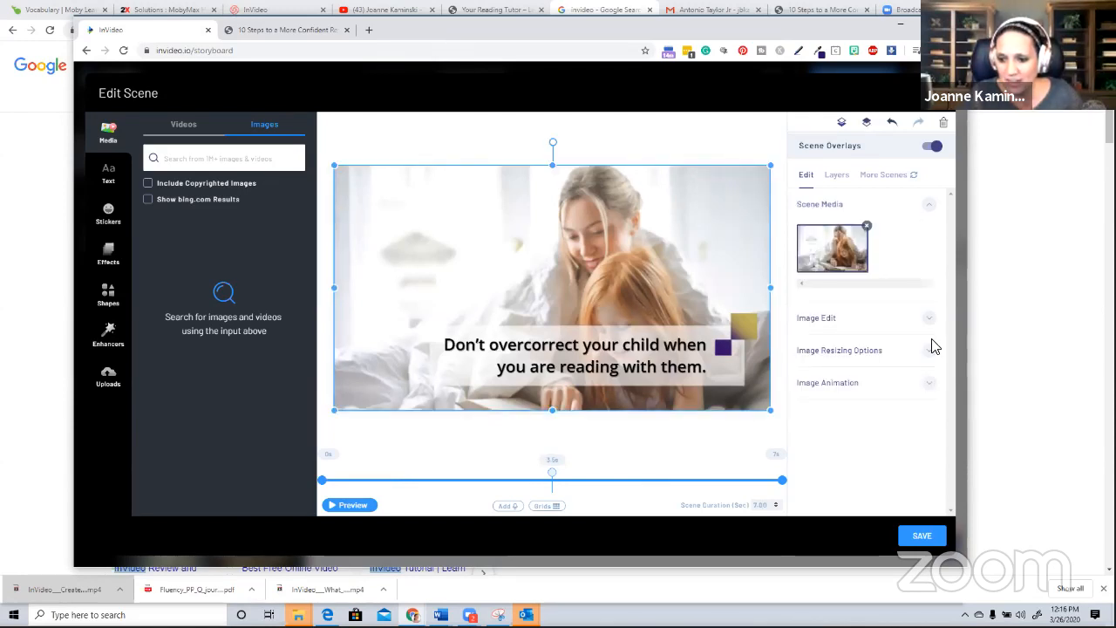
{"action": "left_click", "coordinate": [922, 537]}
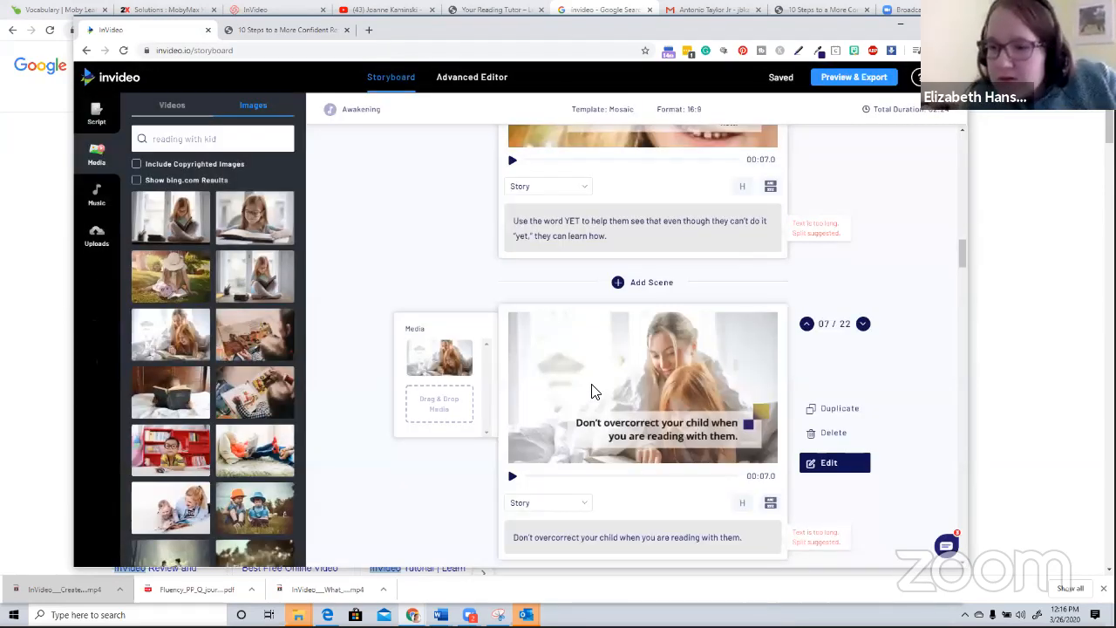
Search the stock videos for "pressure" for scene 8, "Think of the ways to practice reading that will take the pressure off."
{"action": "scroll", "coordinate": [592, 391], "scroll_direction": "down", "scroll_amount": 2}
{"action": "scroll", "coordinate": [643, 399], "scroll_direction": "down", "scroll_amount": 2}
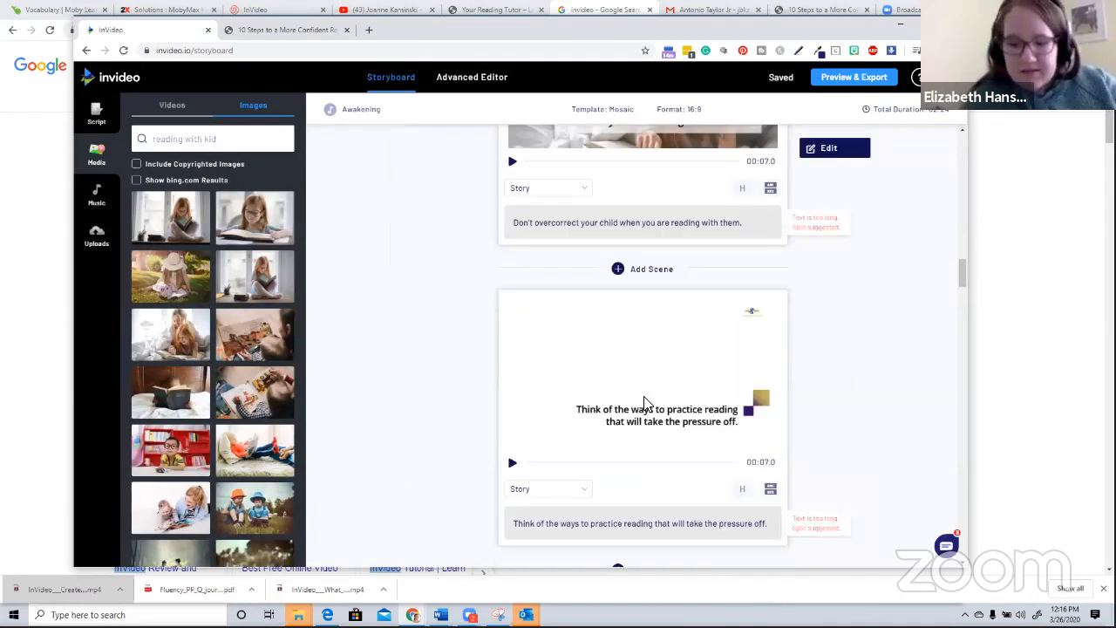
{"action": "scroll", "coordinate": [584, 327], "scroll_direction": "down", "scroll_amount": 1}
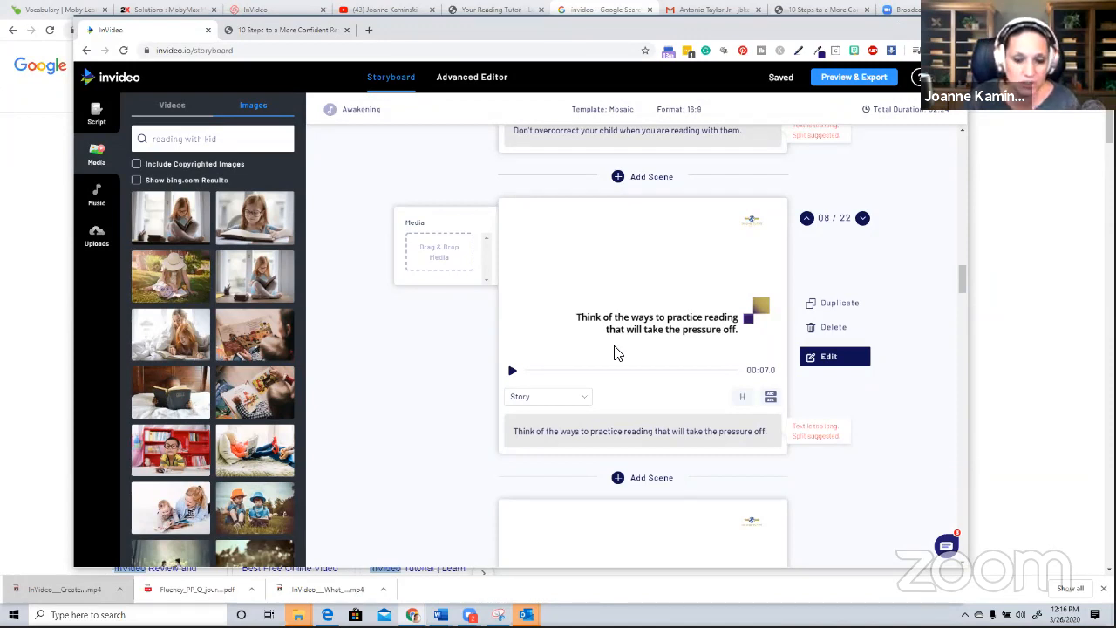
{"action": "scroll", "coordinate": [415, 322], "scroll_direction": "down", "scroll_amount": 1}
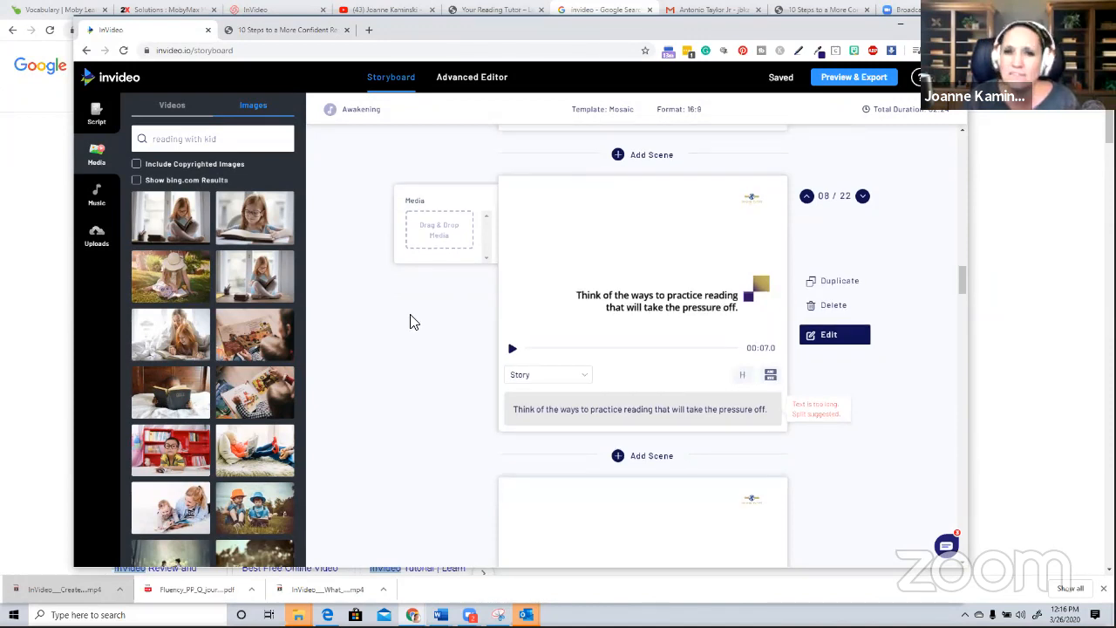
{"action": "scroll", "coordinate": [551, 305], "scroll_direction": "up", "scroll_amount": 1}
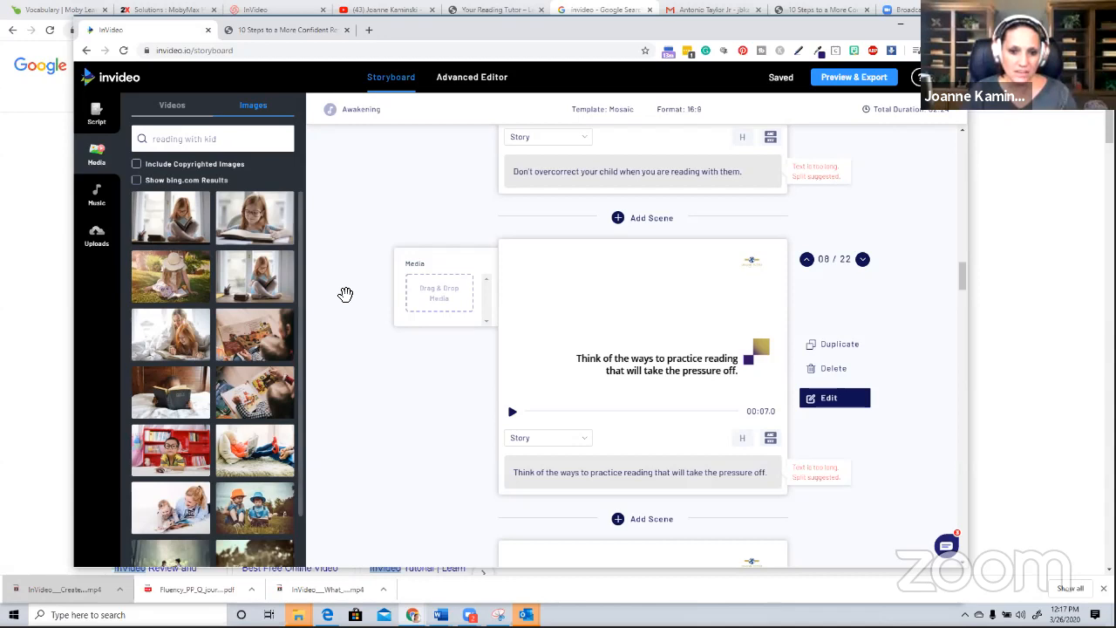
{"action": "scroll", "coordinate": [213, 394], "scroll_direction": "down", "scroll_amount": 2}
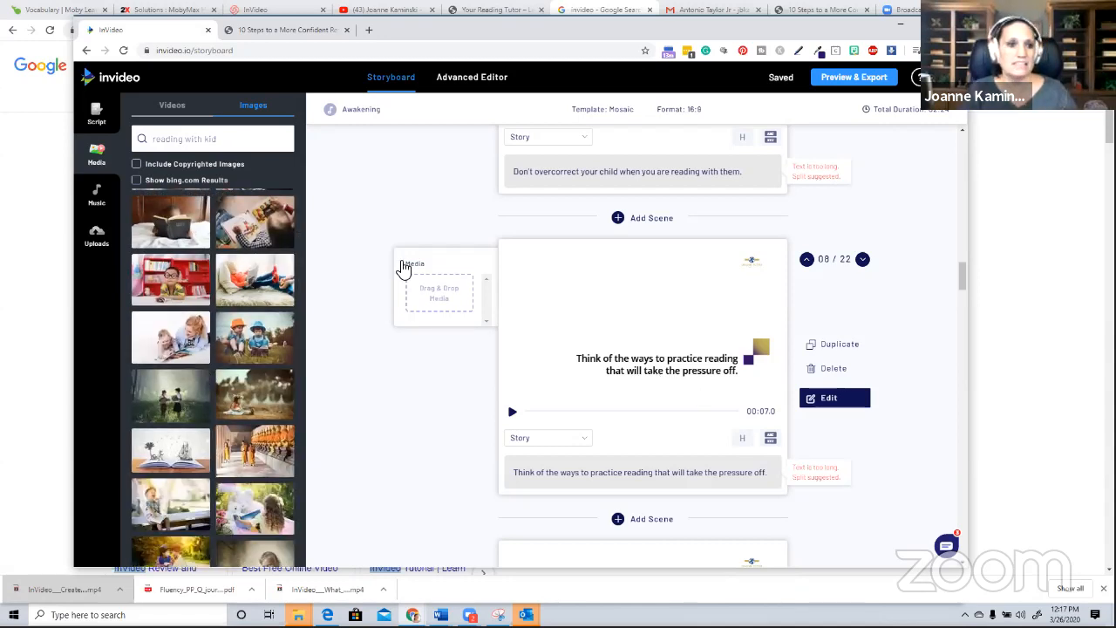
{"action": "triple_click", "coordinate": [193, 139]}
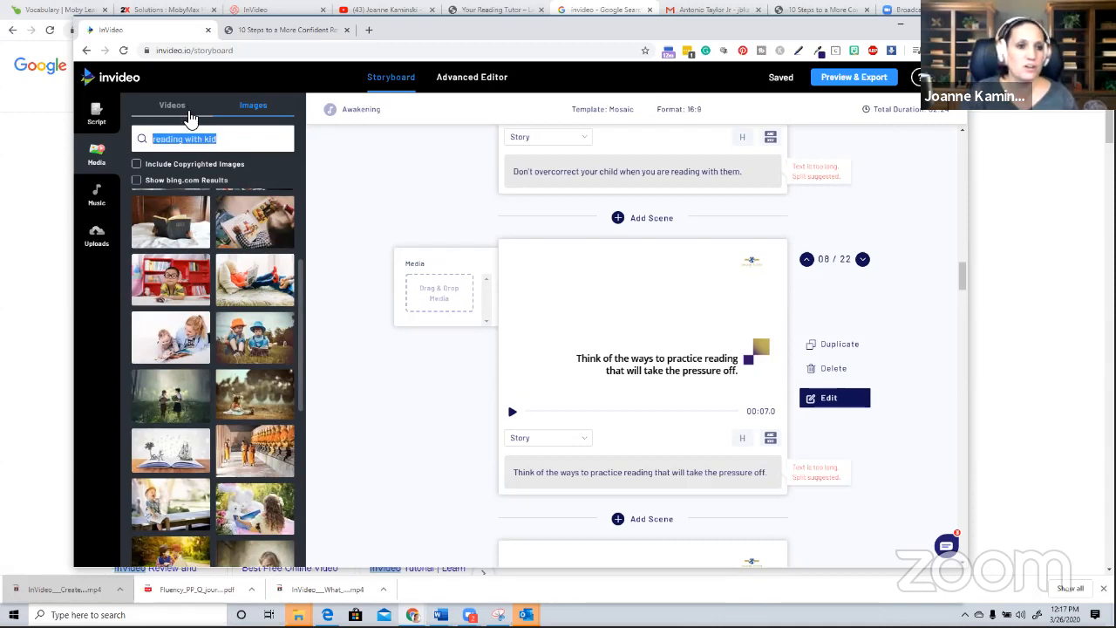
{"action": "left_click", "coordinate": [180, 106]}
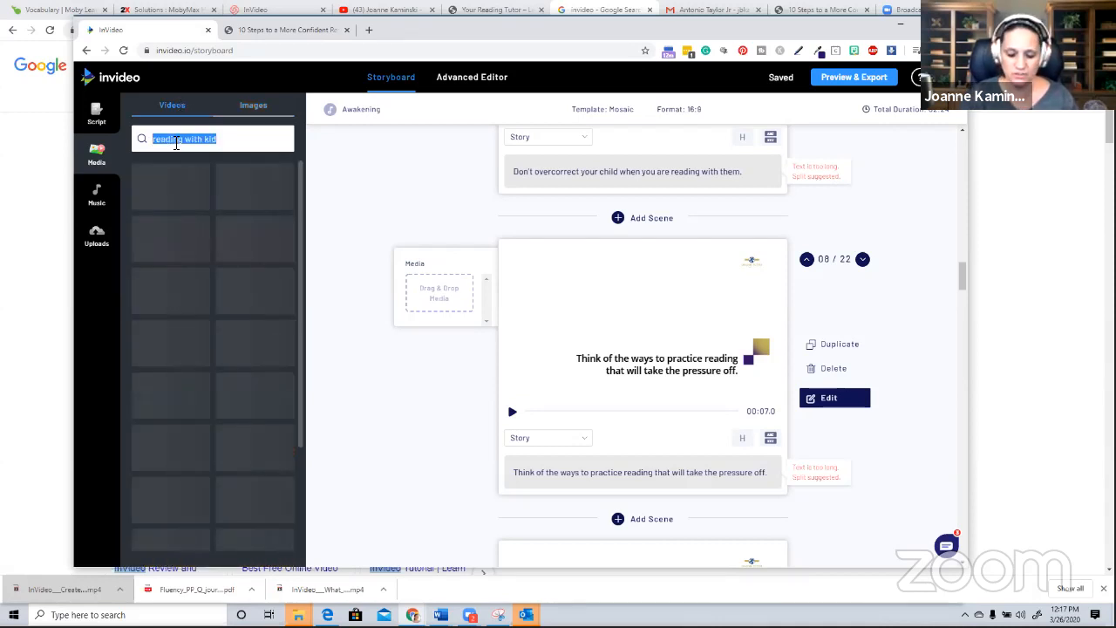
{"action": "key", "text": "BackSpace"}
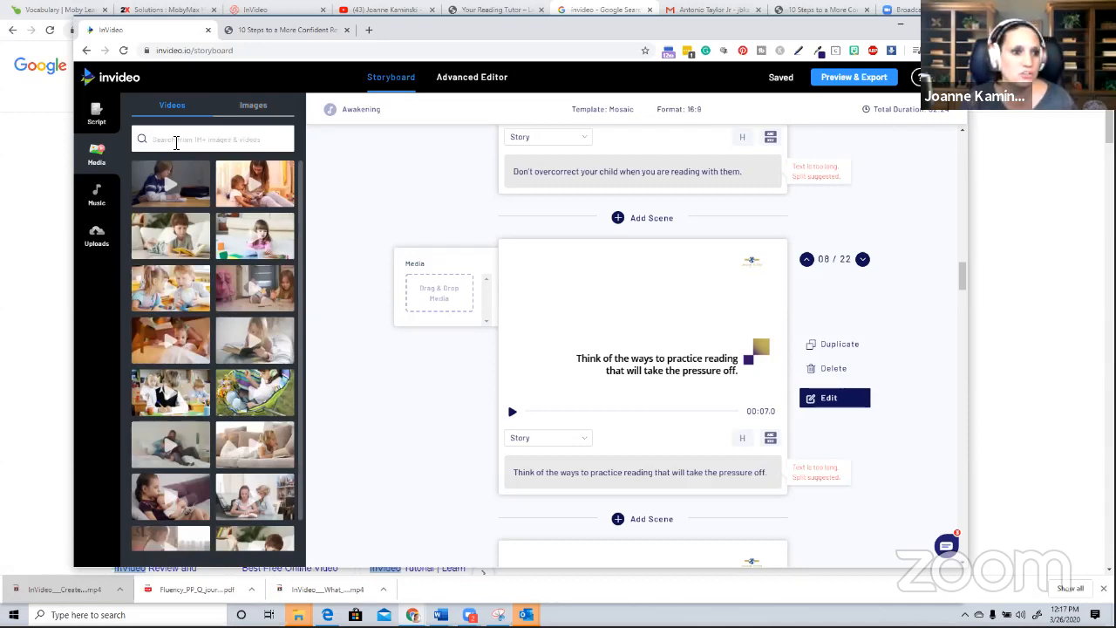
{"action": "type", "text": "pressure"}
{"action": "key", "text": "Return"}
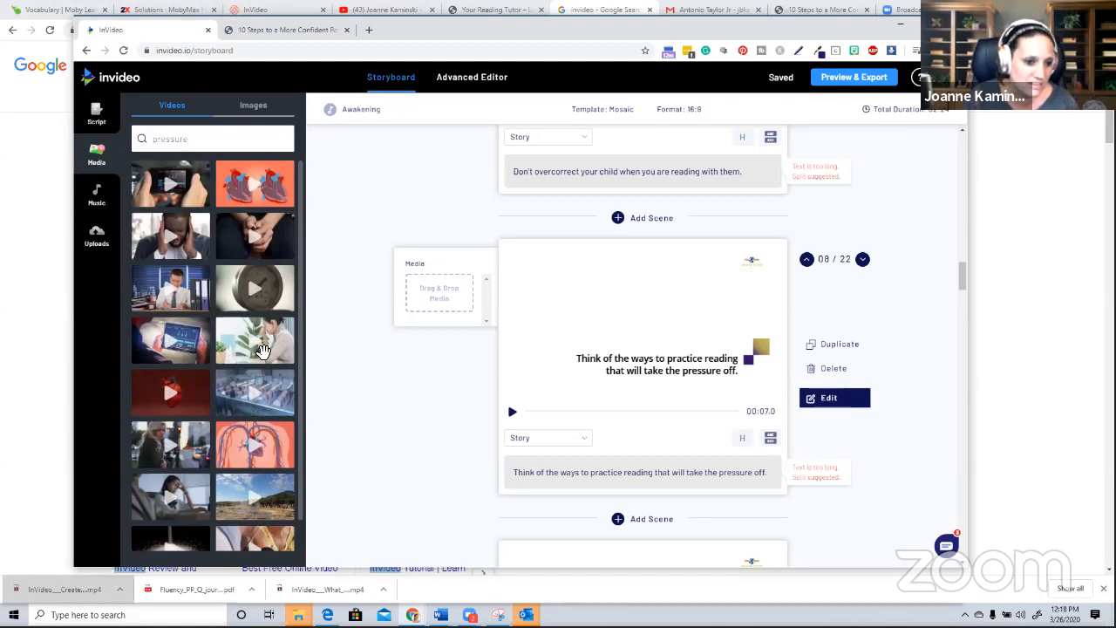
Look through the "pressure" video results for a clip that suits scene 8
{"action": "scroll", "coordinate": [246, 451], "scroll_direction": "down", "scroll_amount": 3}
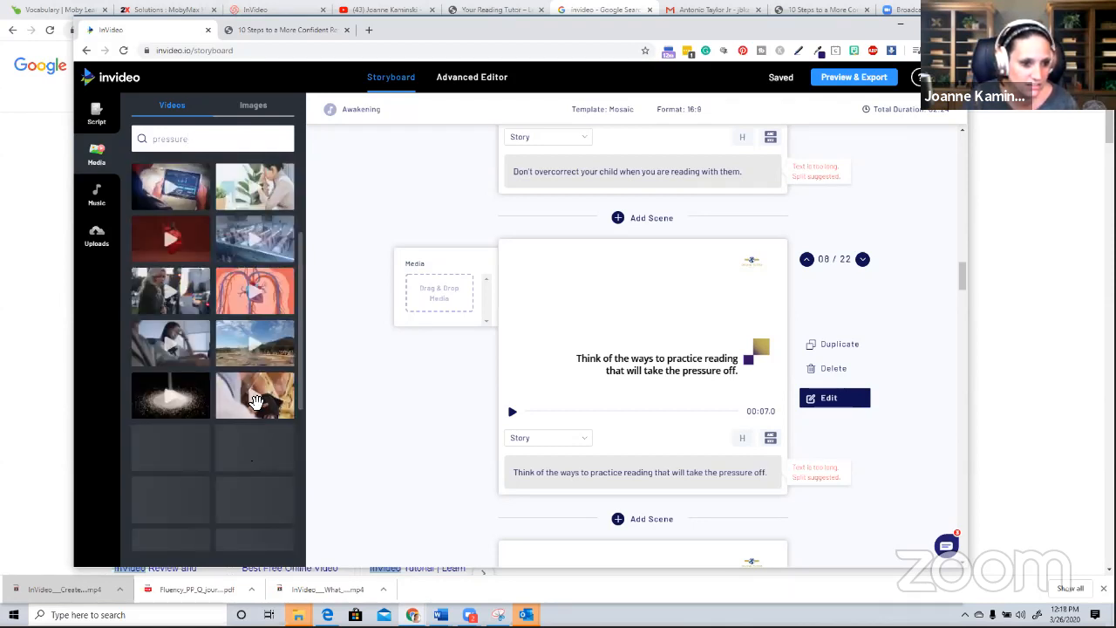
{"action": "scroll", "coordinate": [288, 395], "scroll_direction": "down", "scroll_amount": 3}
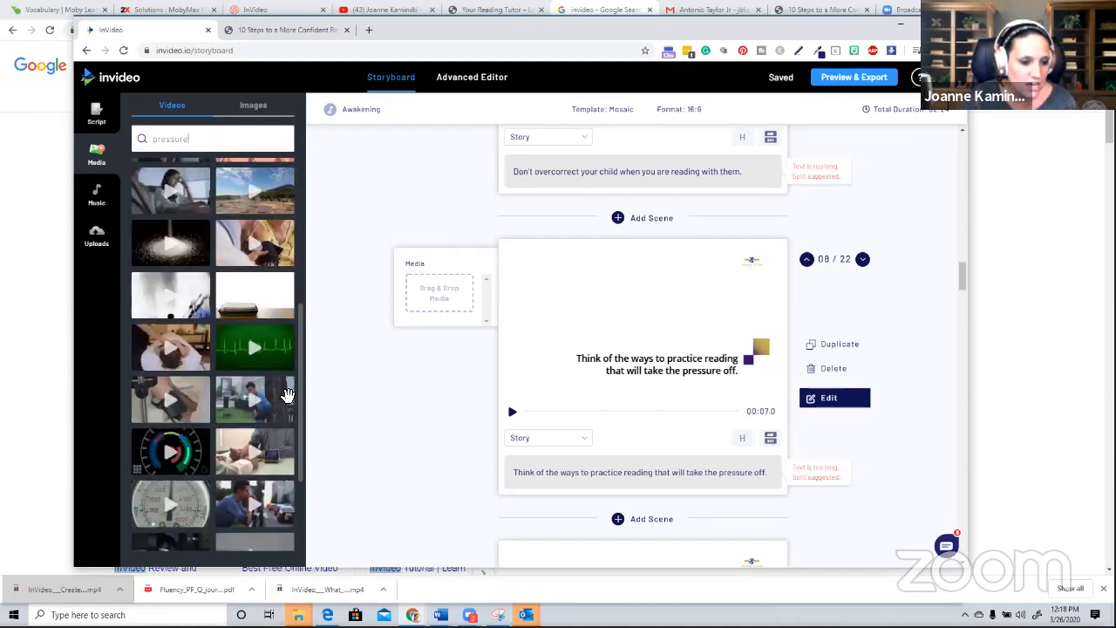
{"action": "scroll", "coordinate": [192, 443], "scroll_direction": "down", "scroll_amount": 1}
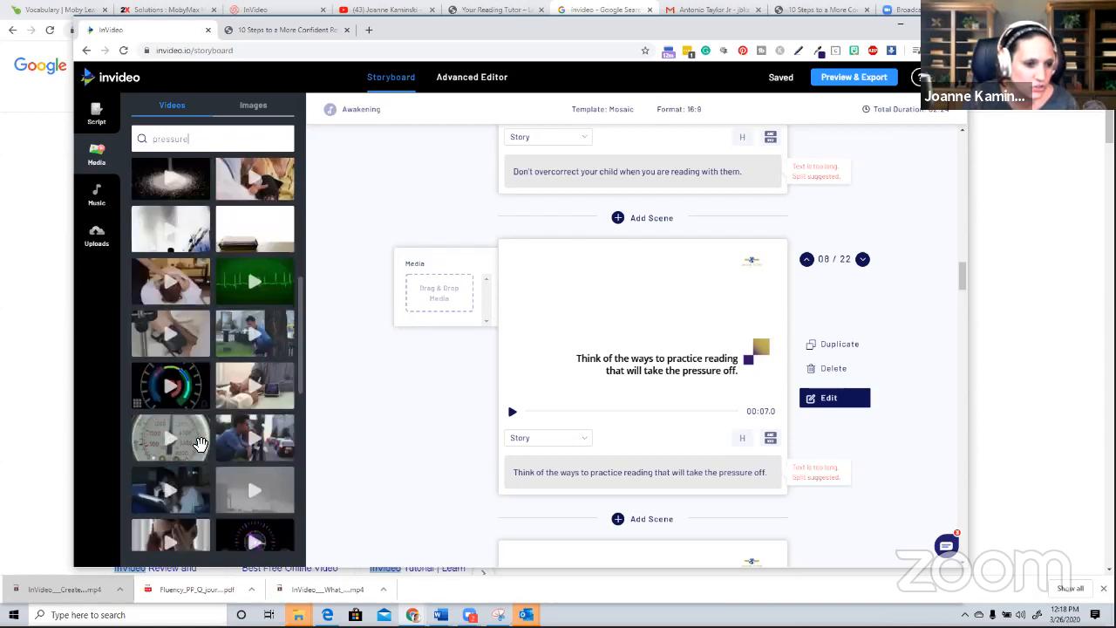
{"action": "scroll", "coordinate": [279, 397], "scroll_direction": "down", "scroll_amount": 3}
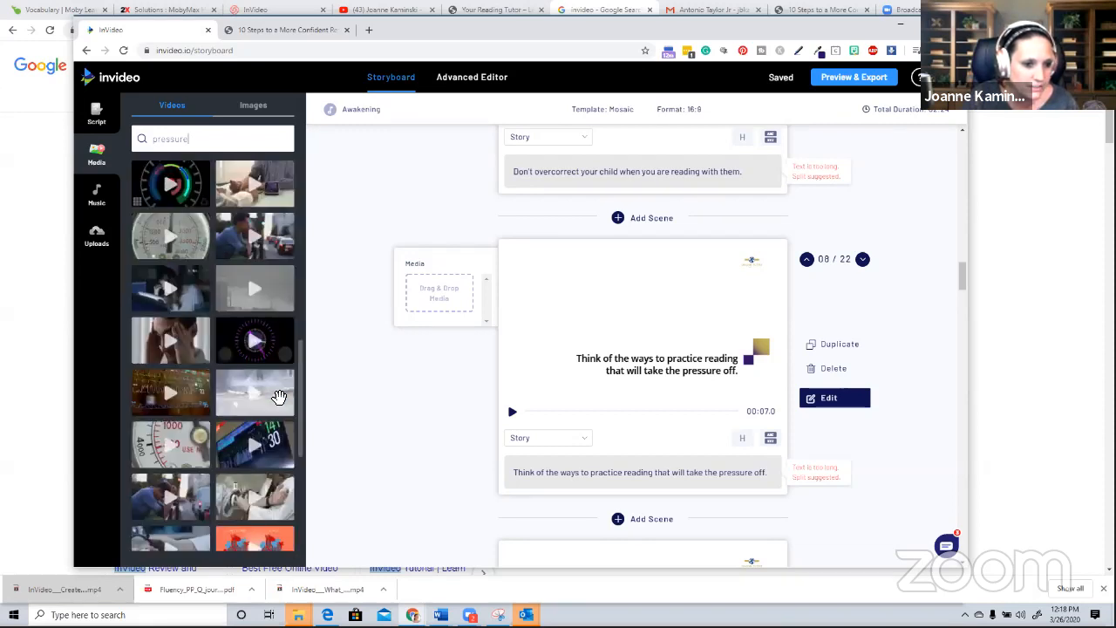
{"action": "scroll", "coordinate": [279, 396], "scroll_direction": "down", "scroll_amount": 2}
{"action": "scroll", "coordinate": [231, 229], "scroll_direction": "down", "scroll_amount": 2}
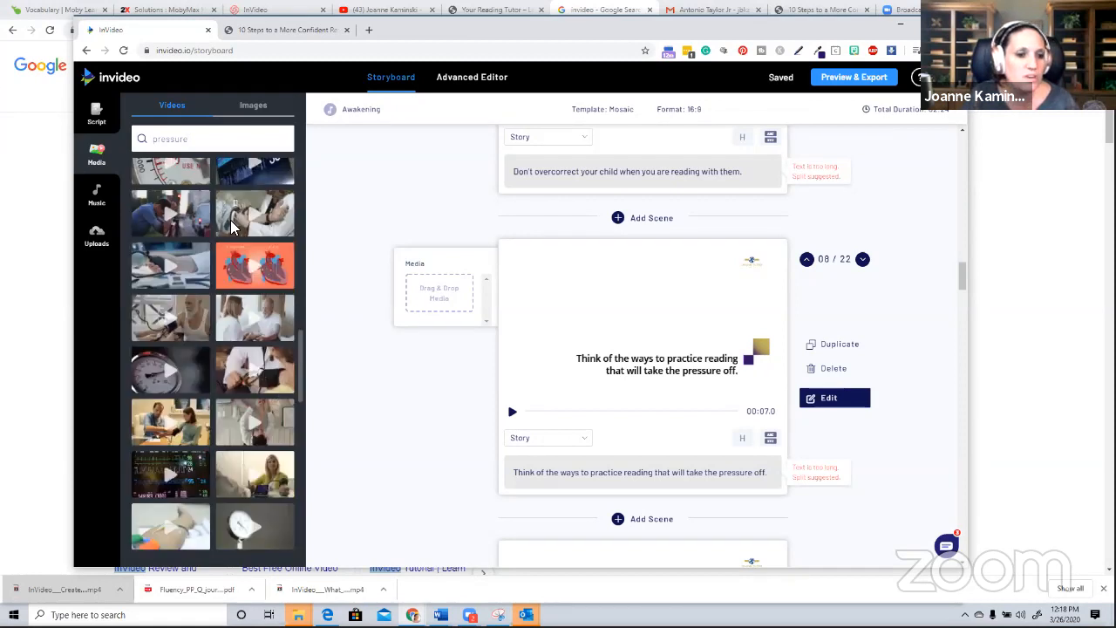
Search the stock videos for "steam pot" and look through the results for scene 8
{"action": "double_click", "coordinate": [185, 127]}
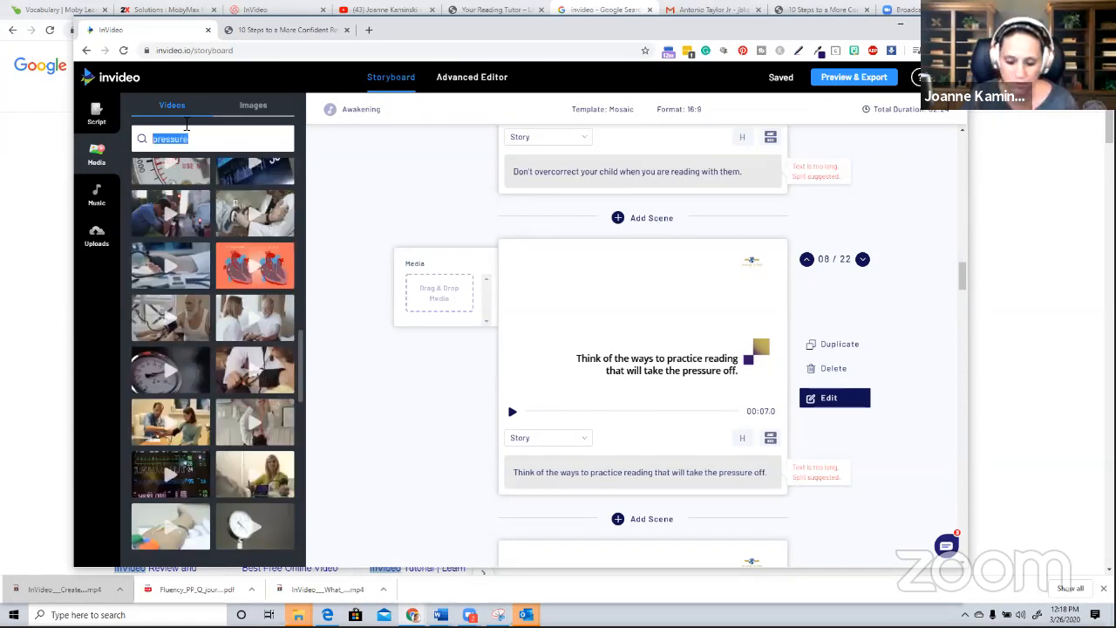
{"action": "key", "text": "BackSpace"}
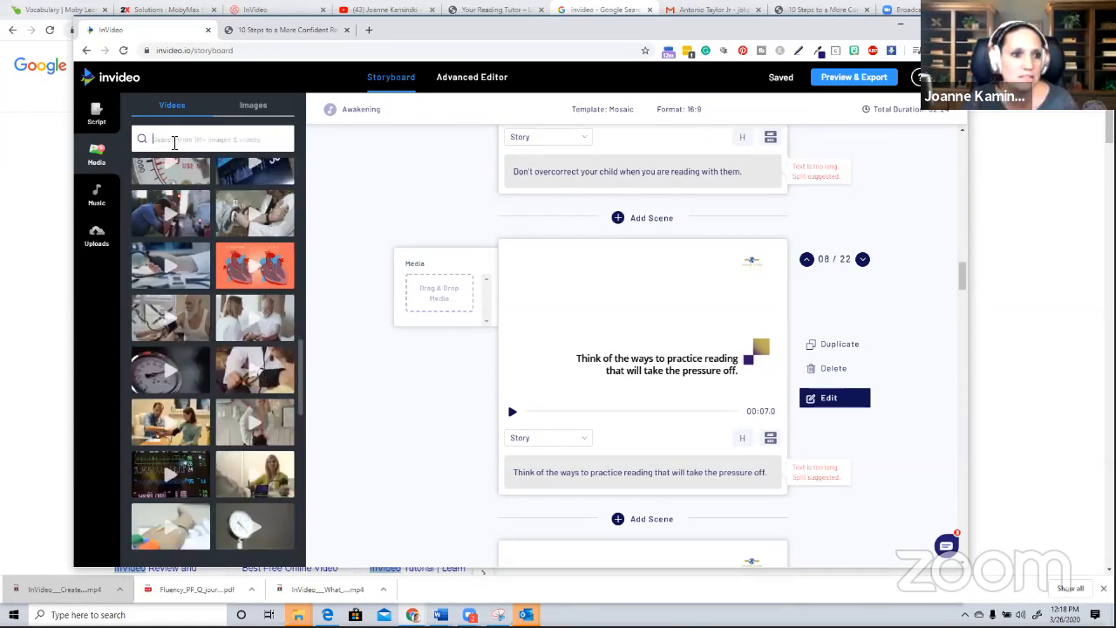
{"action": "type", "text": "steam pot"}
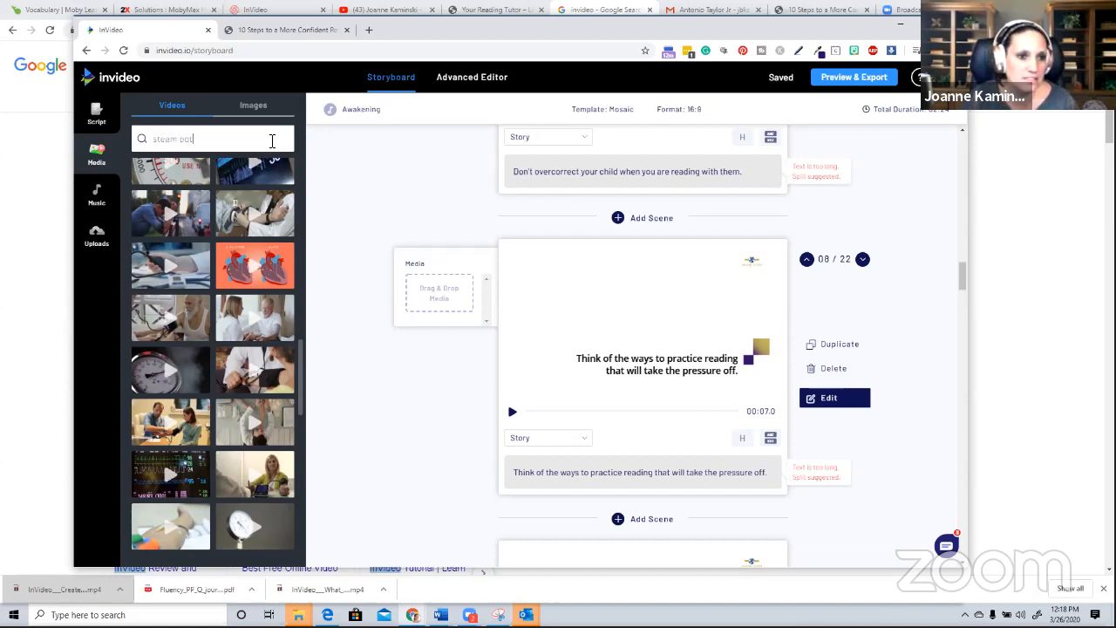
{"action": "key", "text": "Return"}
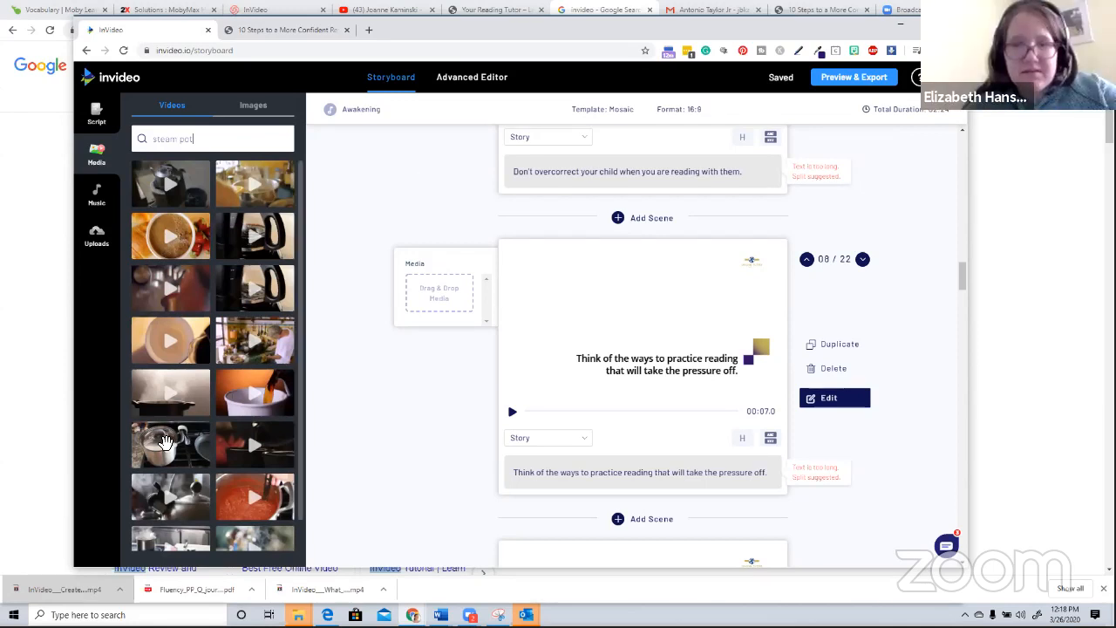
{"action": "scroll", "coordinate": [206, 470], "scroll_direction": "down", "scroll_amount": 1}
{"action": "scroll", "coordinate": [206, 471], "scroll_direction": "down", "scroll_amount": 2}
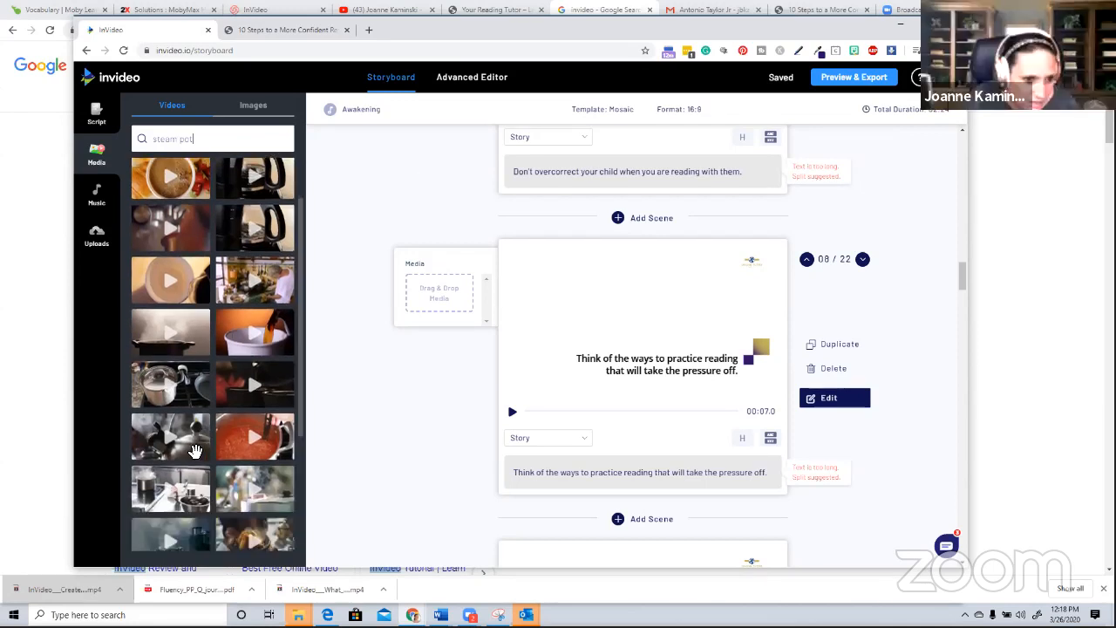
{"action": "scroll", "coordinate": [189, 304], "scroll_direction": "up", "scroll_amount": 3}
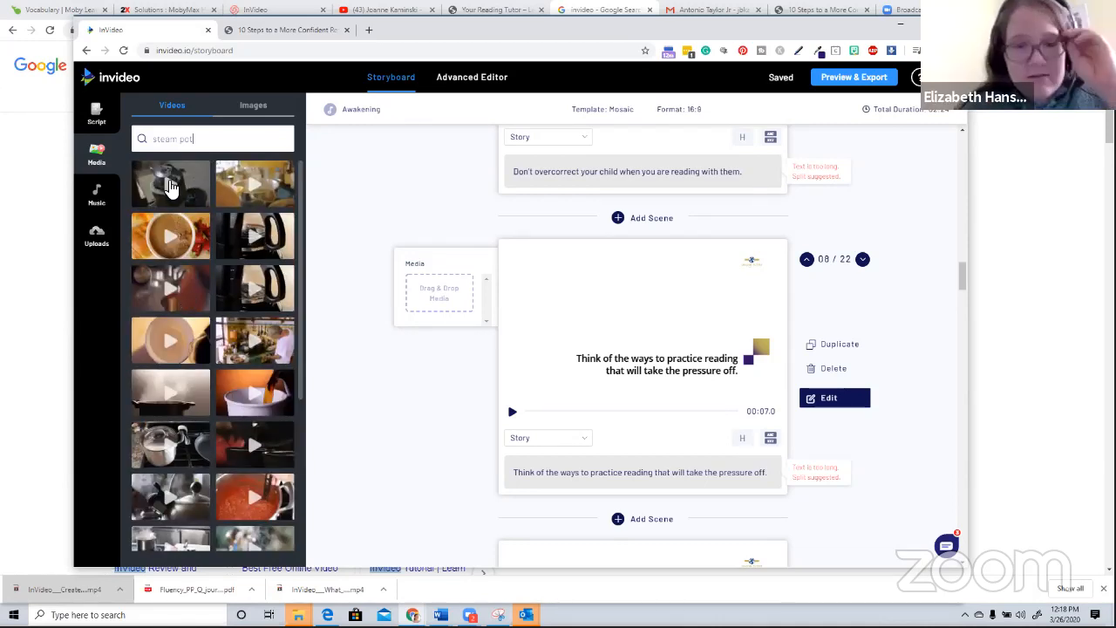
Preview the clips of the kettle on hot coal and the dark steaming pot
{"action": "left_click", "coordinate": [172, 185]}
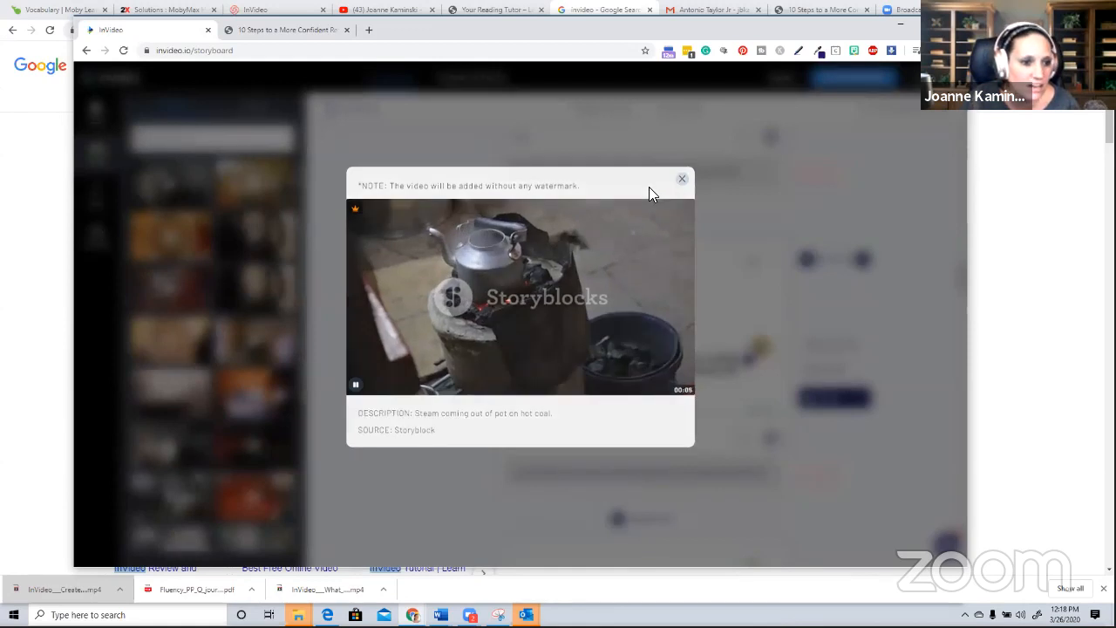
{"action": "left_click", "coordinate": [323, 231]}
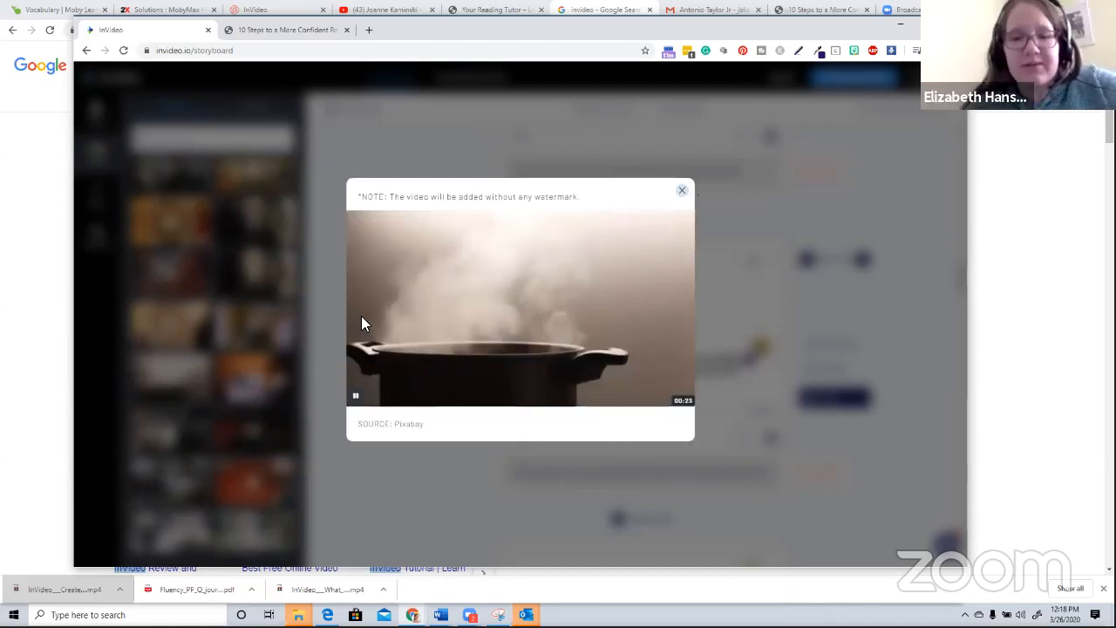
{"action": "left_click", "coordinate": [161, 403]}
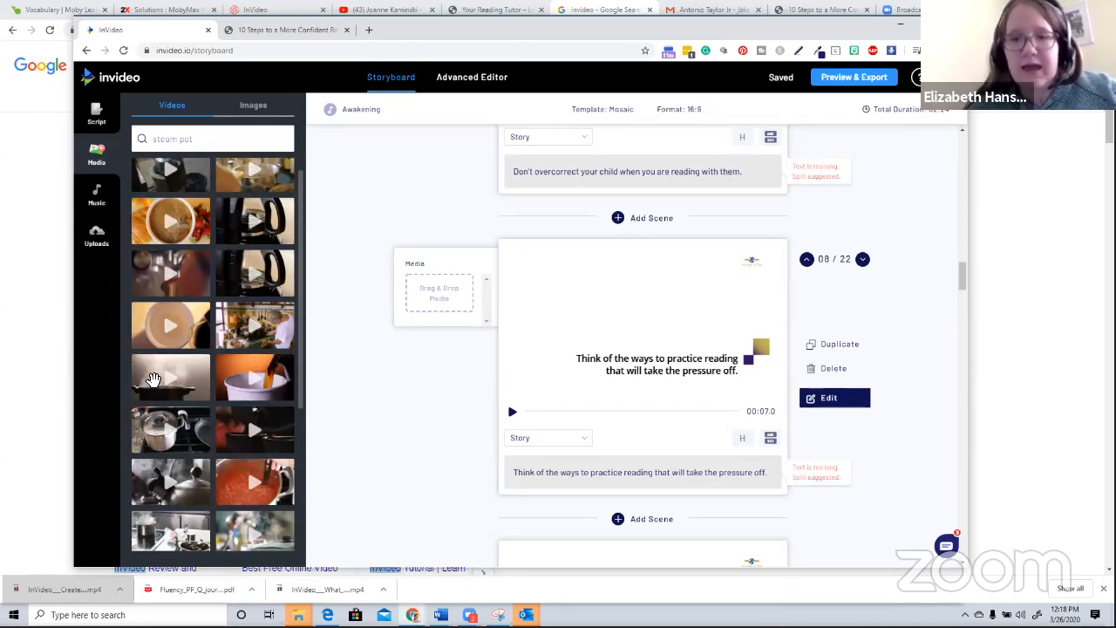
Add the close-up clip of the steaming kettle to scene 8 without trimming it
{"action": "scroll", "coordinate": [162, 377], "scroll_direction": "down", "scroll_amount": 1}
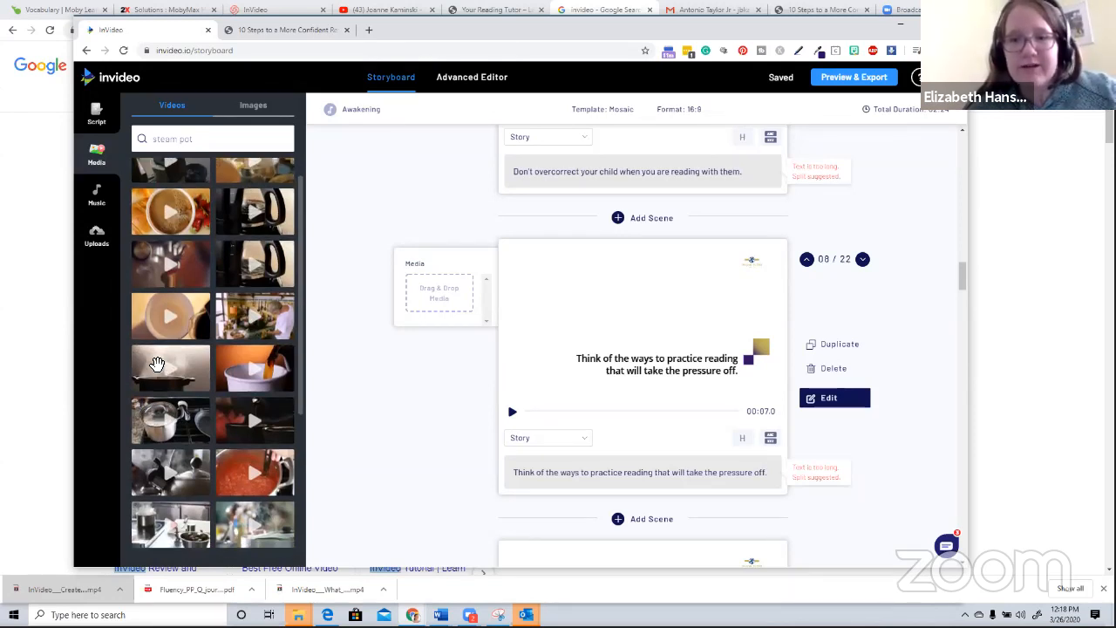
{"action": "left_click_drag", "start_coordinate": [150, 366], "coordinate": [422, 290]}
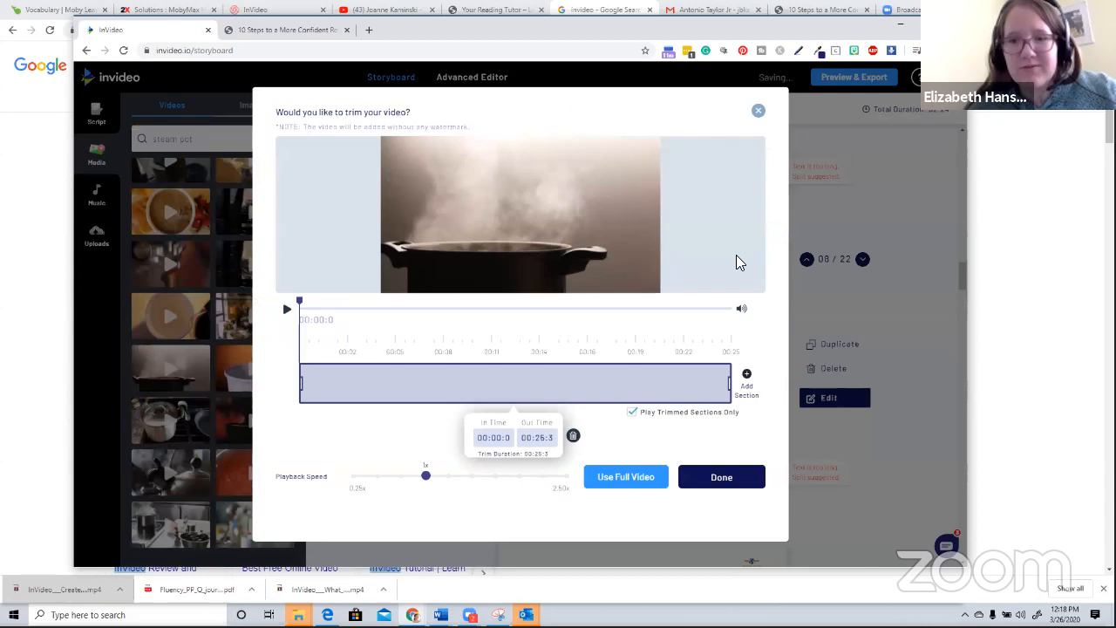
{"action": "left_click", "coordinate": [757, 111]}
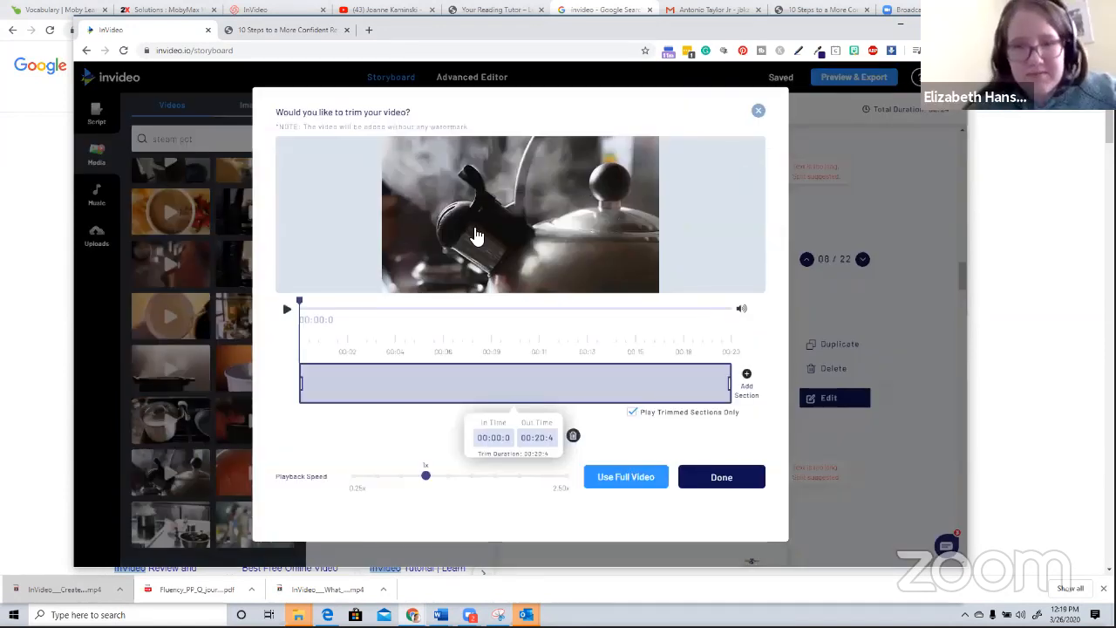
{"action": "left_click", "coordinate": [704, 481]}
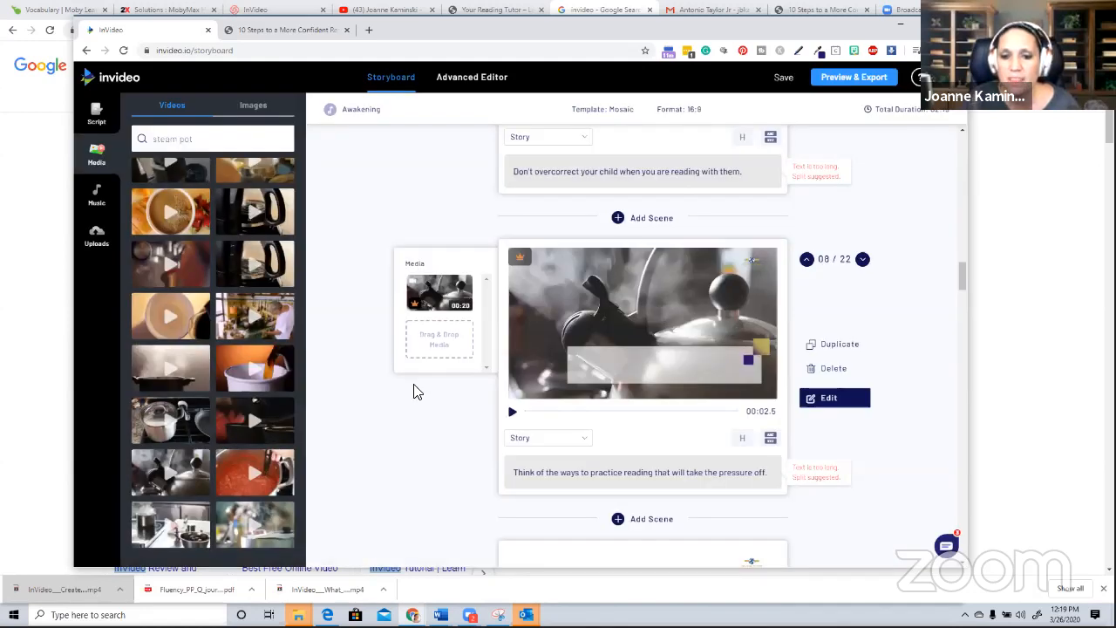
Search the stock videos for "kid read" for scene 9, "You can let them read alone sometimes so that they aren't fearing judgment."
{"action": "scroll", "coordinate": [408, 399], "scroll_direction": "down", "scroll_amount": 3}
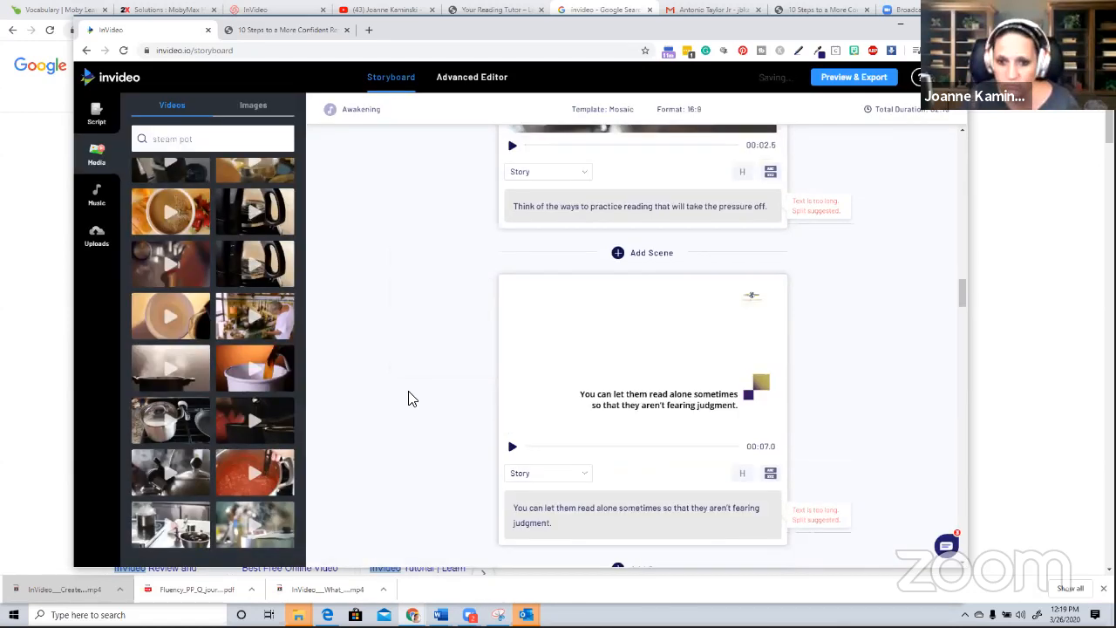
{"action": "scroll", "coordinate": [608, 322], "scroll_direction": "down", "scroll_amount": 1}
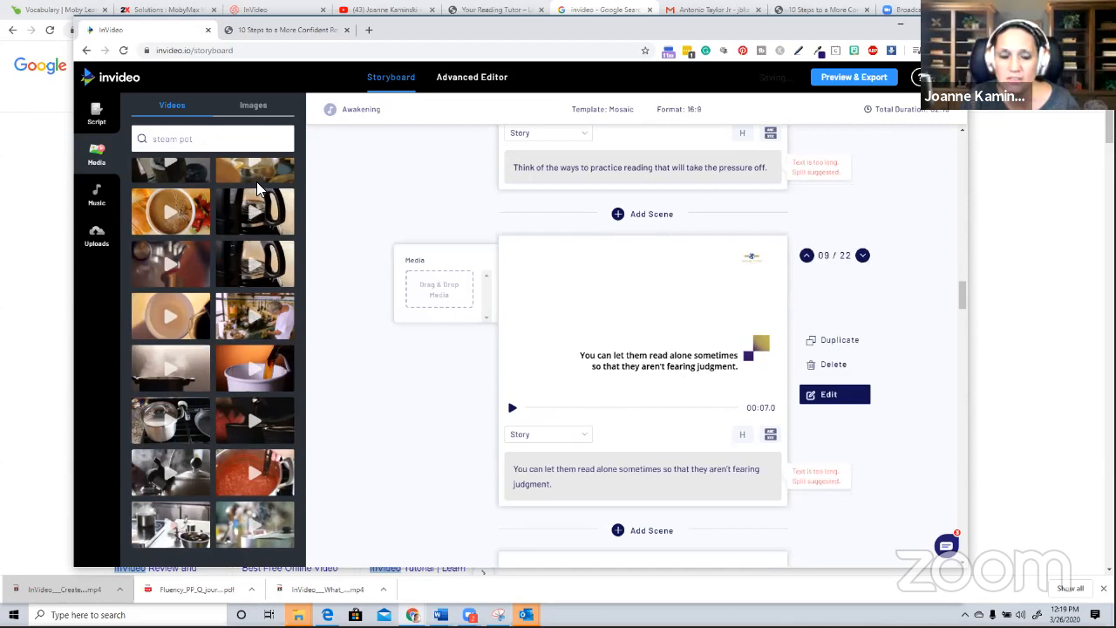
{"action": "triple_click", "coordinate": [183, 140]}
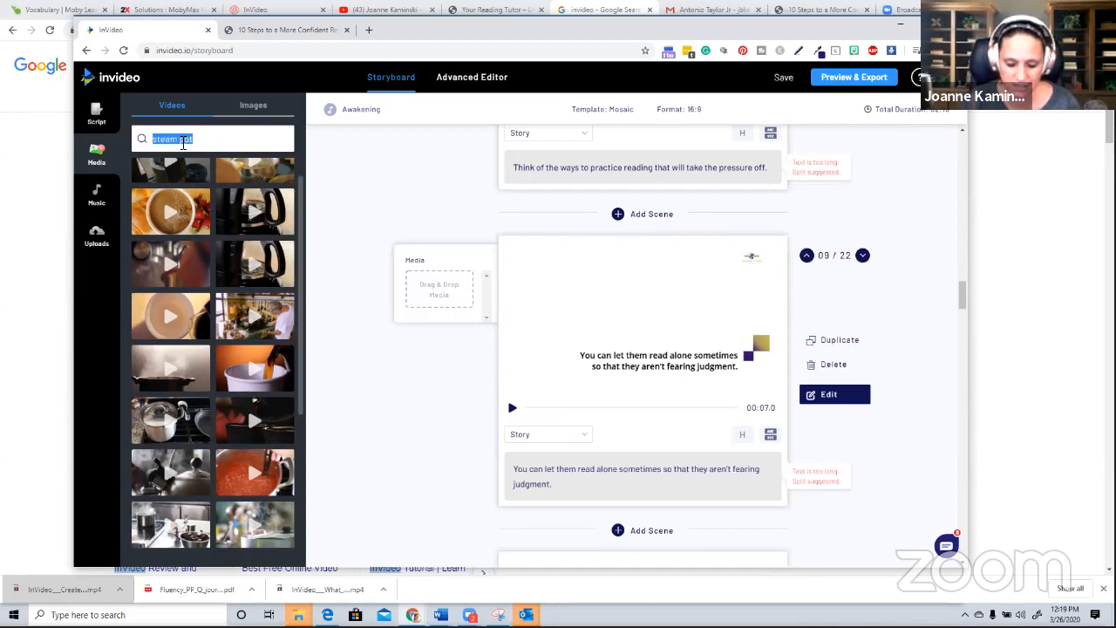
{"action": "type", "text": "kid"}
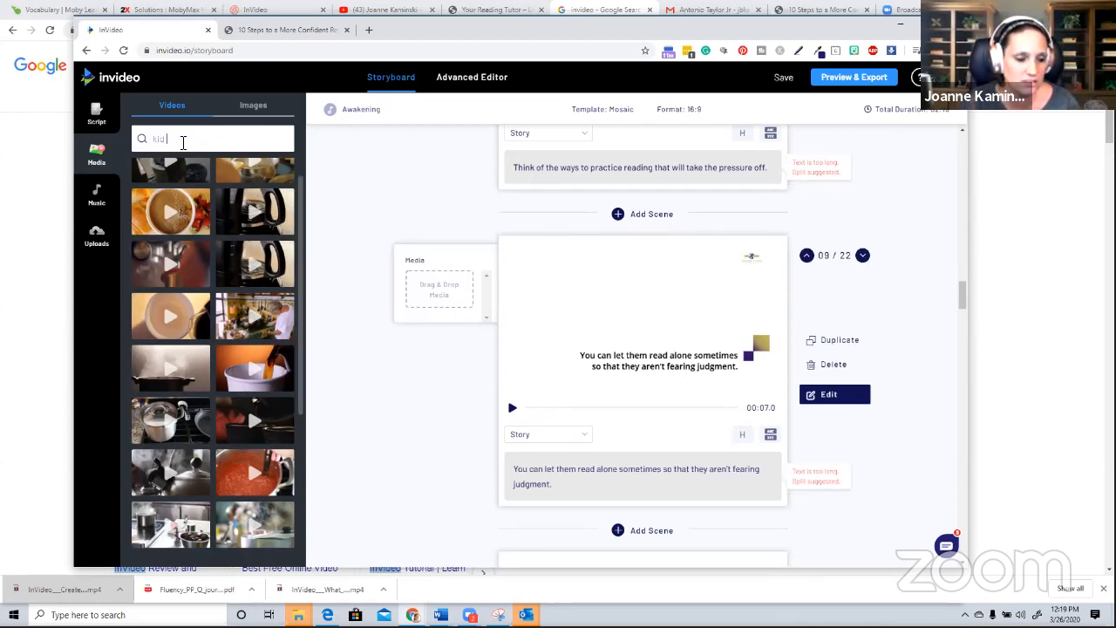
{"action": "type", "text": " read"}
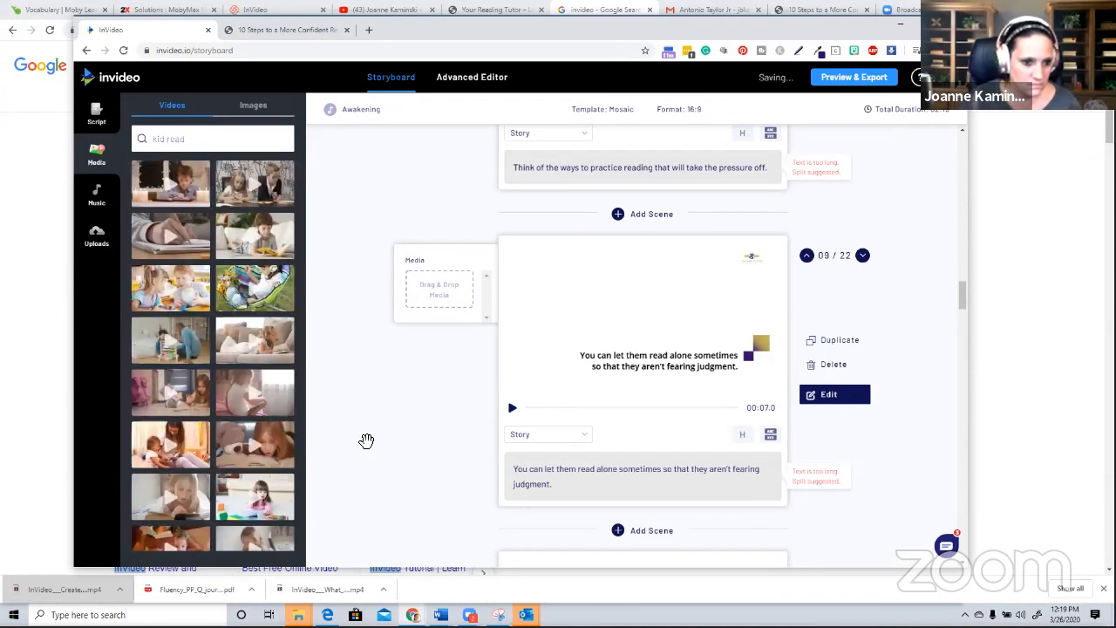
Add the stock clip of the girl reading beside a teddy bear to scene 9 at its full 24-second length
{"action": "scroll", "coordinate": [230, 418], "scroll_direction": "down", "scroll_amount": 3}
{"action": "left_click_drag", "start_coordinate": [231, 423], "coordinate": [427, 293]}
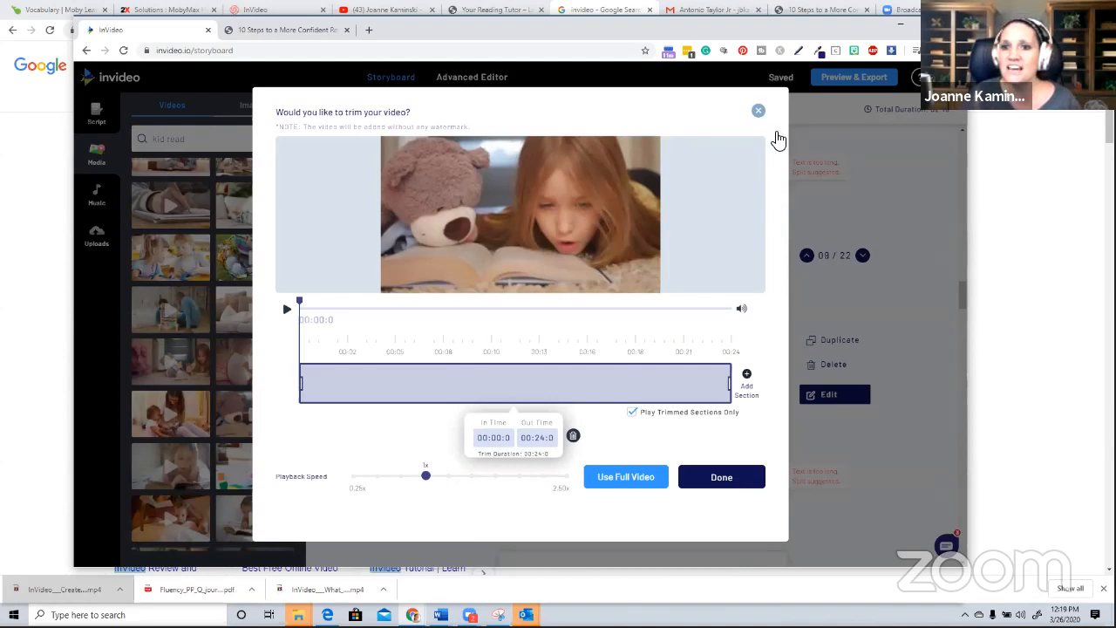
{"action": "left_click", "coordinate": [758, 112]}
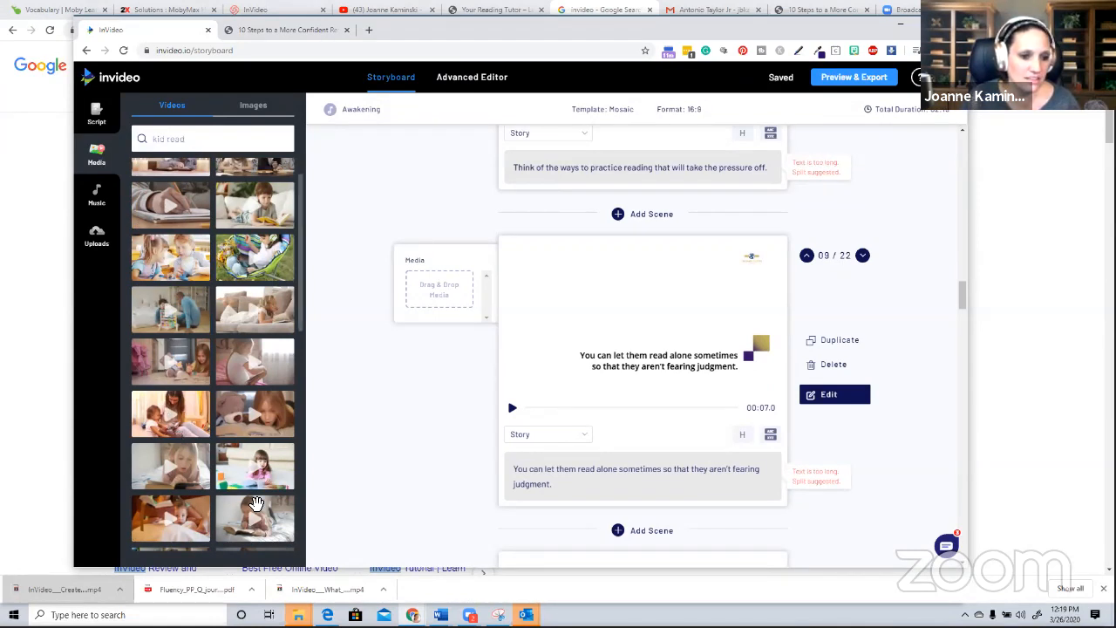
{"action": "left_click_drag", "start_coordinate": [302, 368], "coordinate": [422, 293]}
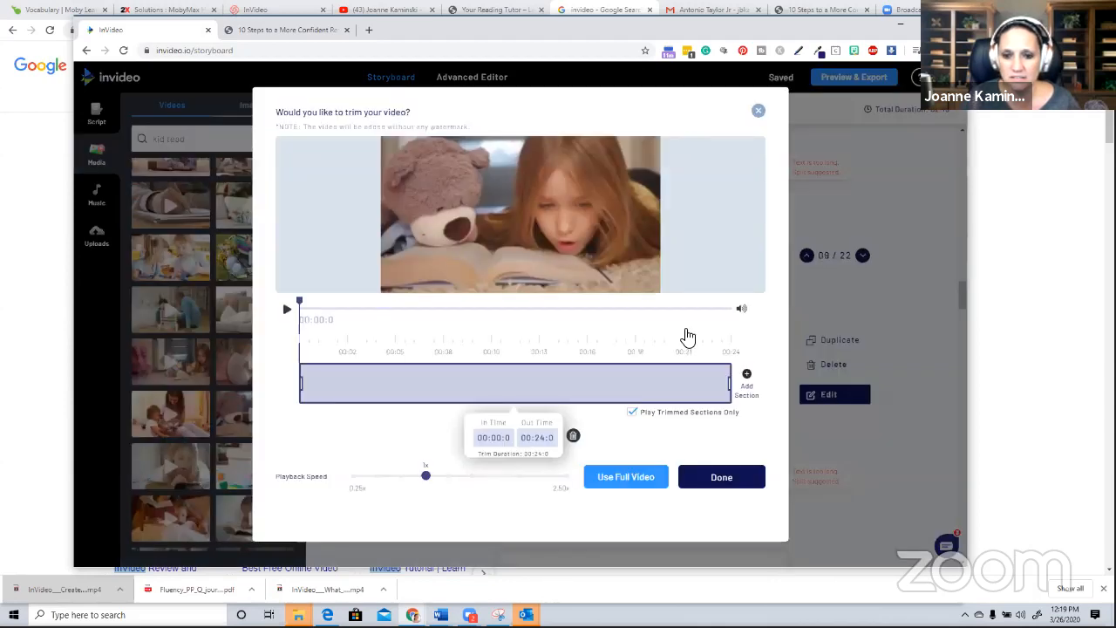
{"action": "key", "text": "Escape"}
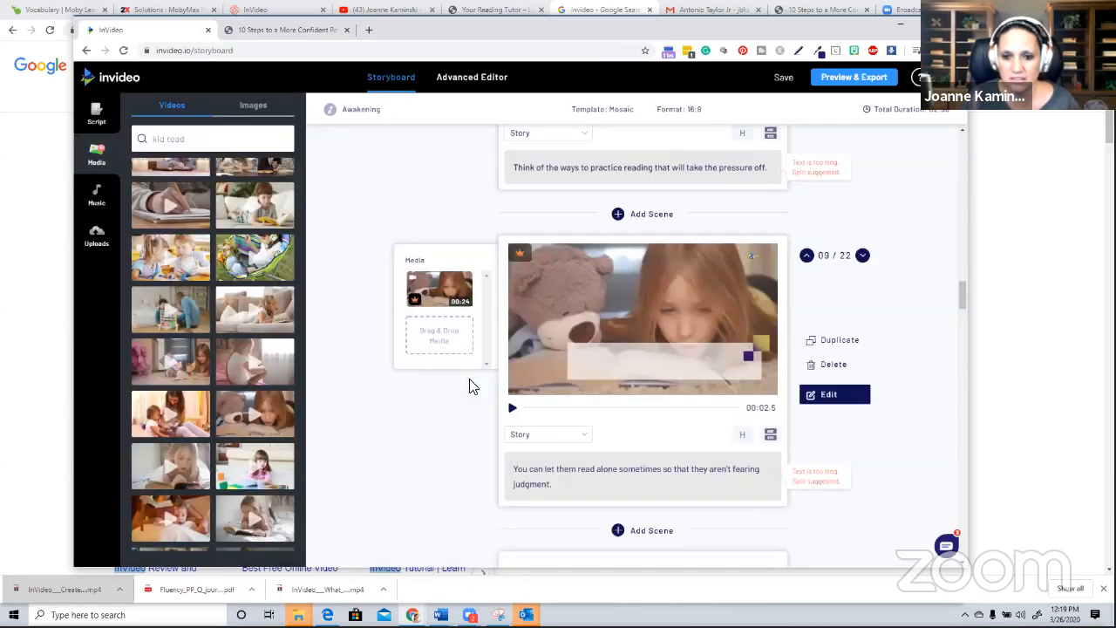
Try to search the stock videos for "listen" for scene 10, "Let them listen to audiobooks and follow along in the text."
{"action": "scroll", "coordinate": [628, 331], "scroll_direction": "down", "scroll_amount": 5}
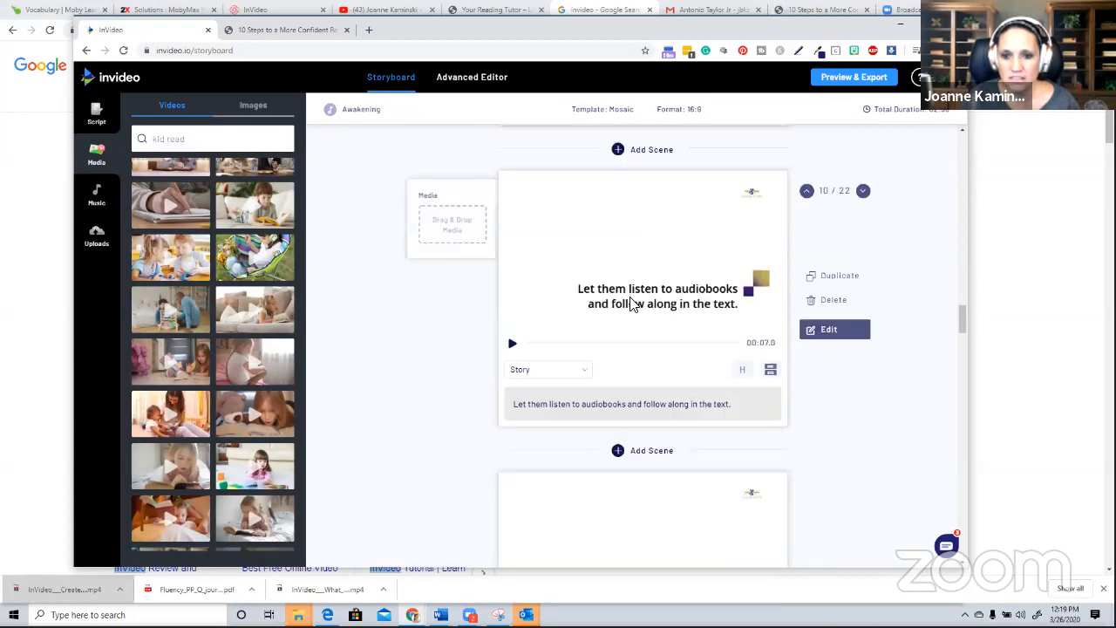
{"action": "triple_click", "coordinate": [215, 160]}
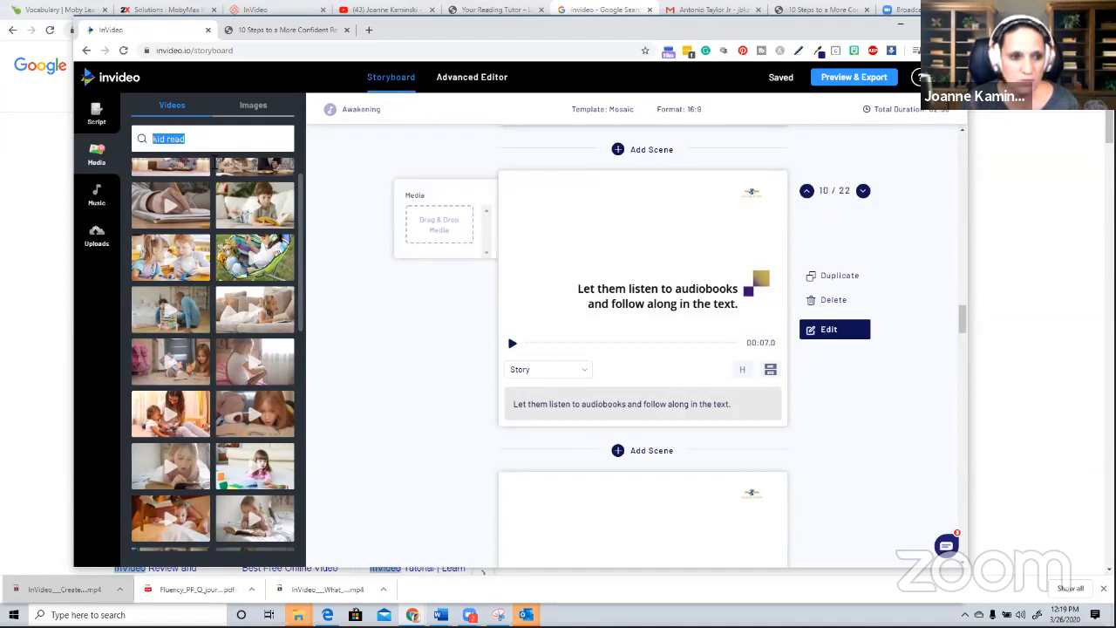
{"action": "key", "text": "BackSpace"}
{"action": "type", "text": "listen"}
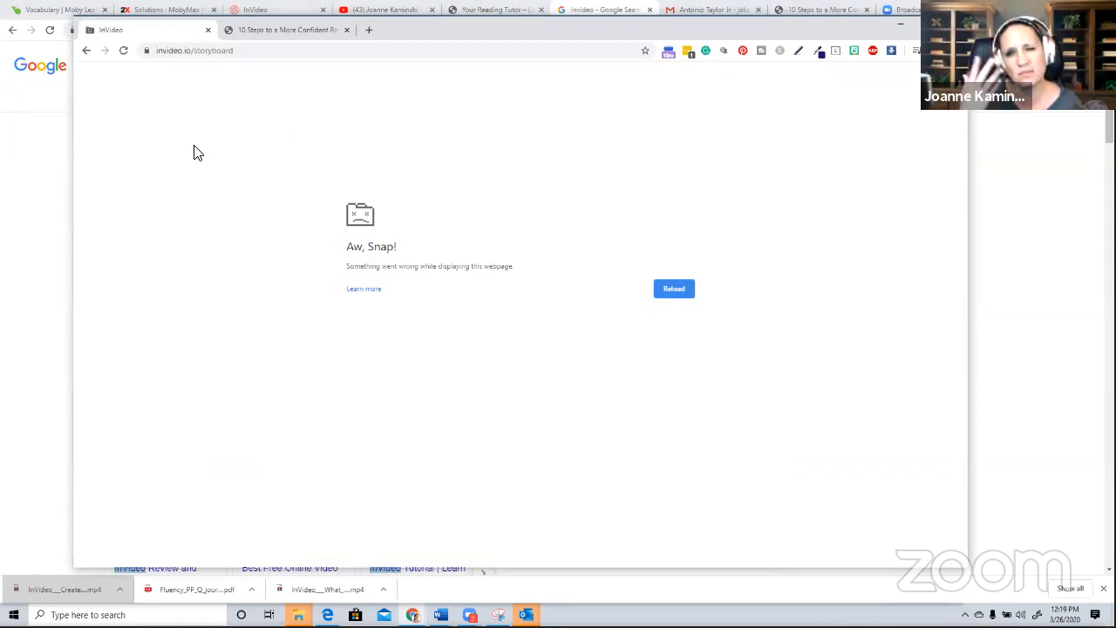
Reload the crashed storyboard and check the media of each scene down to the empty scene 10
{"action": "left_click", "coordinate": [684, 295]}
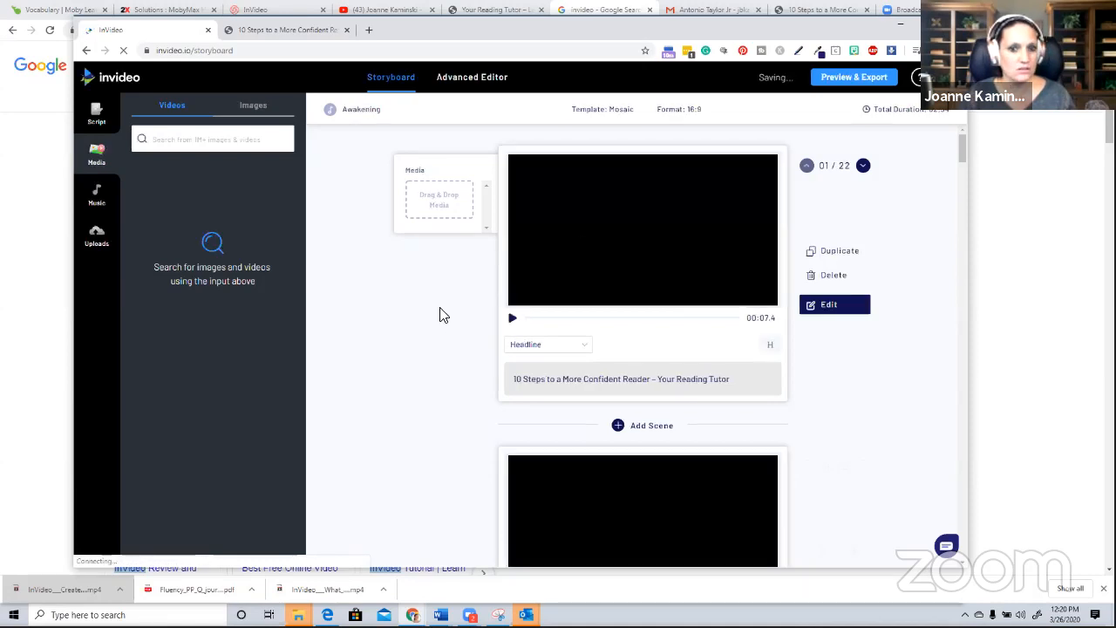
{"action": "scroll", "coordinate": [444, 350], "scroll_direction": "down", "scroll_amount": 2}
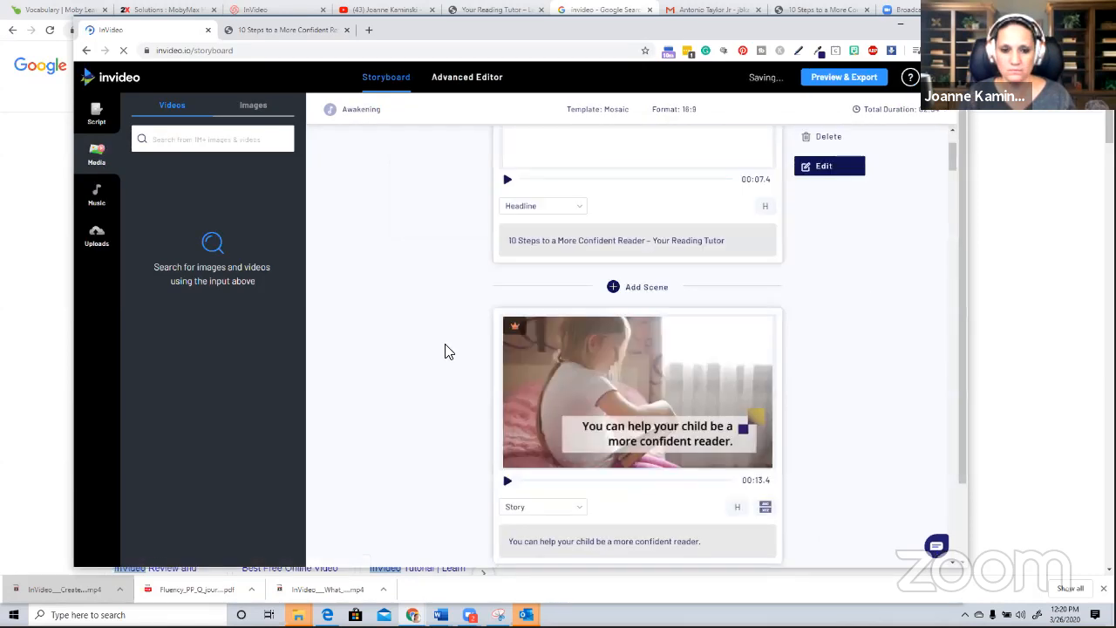
{"action": "scroll", "coordinate": [454, 412], "scroll_direction": "down", "scroll_amount": 3}
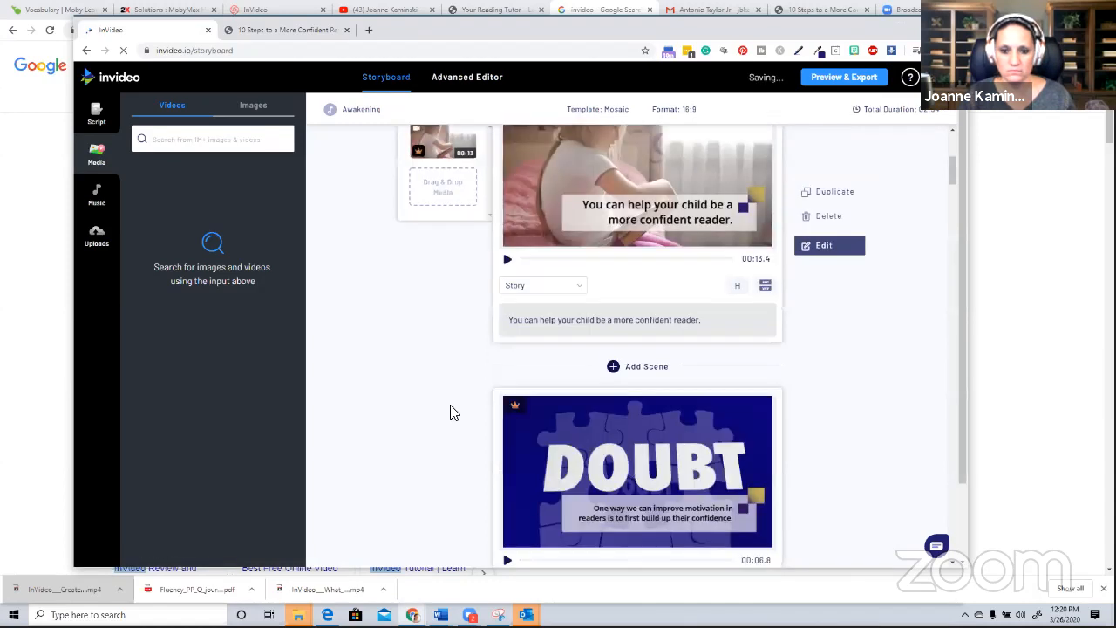
{"action": "scroll", "coordinate": [453, 413], "scroll_direction": "down", "scroll_amount": 3}
{"action": "scroll", "coordinate": [454, 412], "scroll_direction": "down", "scroll_amount": 3}
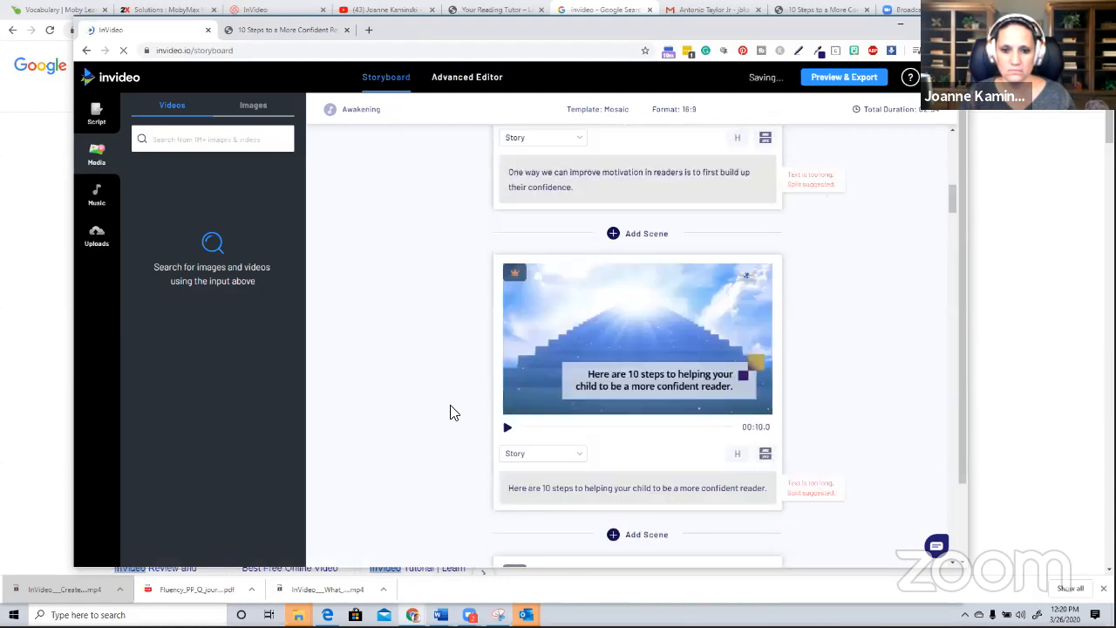
{"action": "scroll", "coordinate": [453, 412], "scroll_direction": "down", "scroll_amount": 3}
{"action": "scroll", "coordinate": [453, 413], "scroll_direction": "down", "scroll_amount": 2}
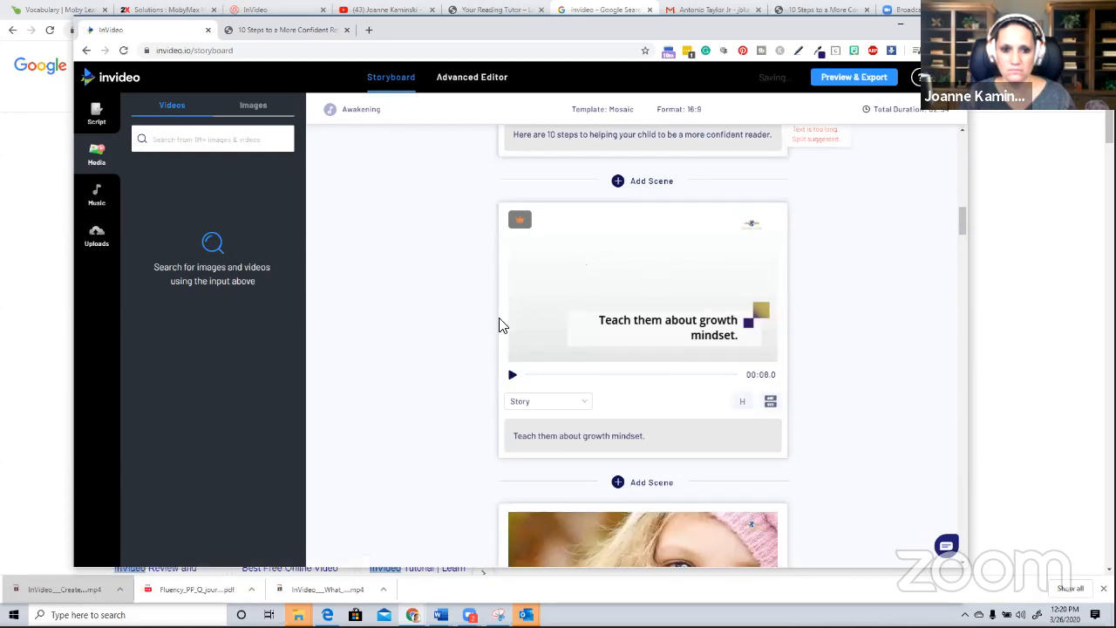
{"action": "left_click", "coordinate": [503, 321]}
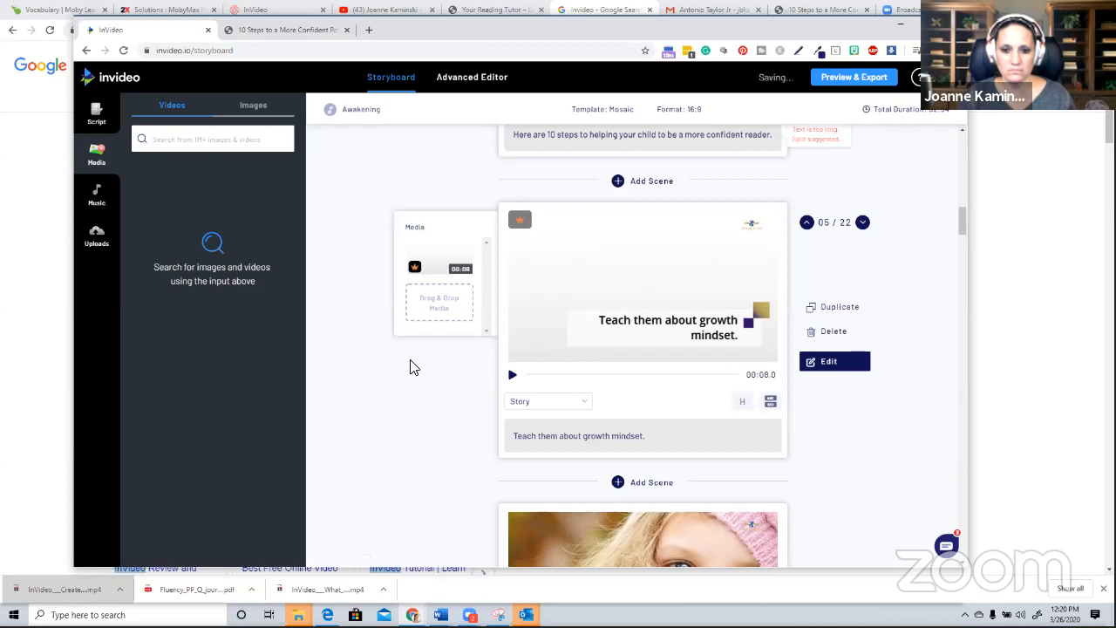
{"action": "scroll", "coordinate": [584, 267], "scroll_direction": "down", "scroll_amount": 3}
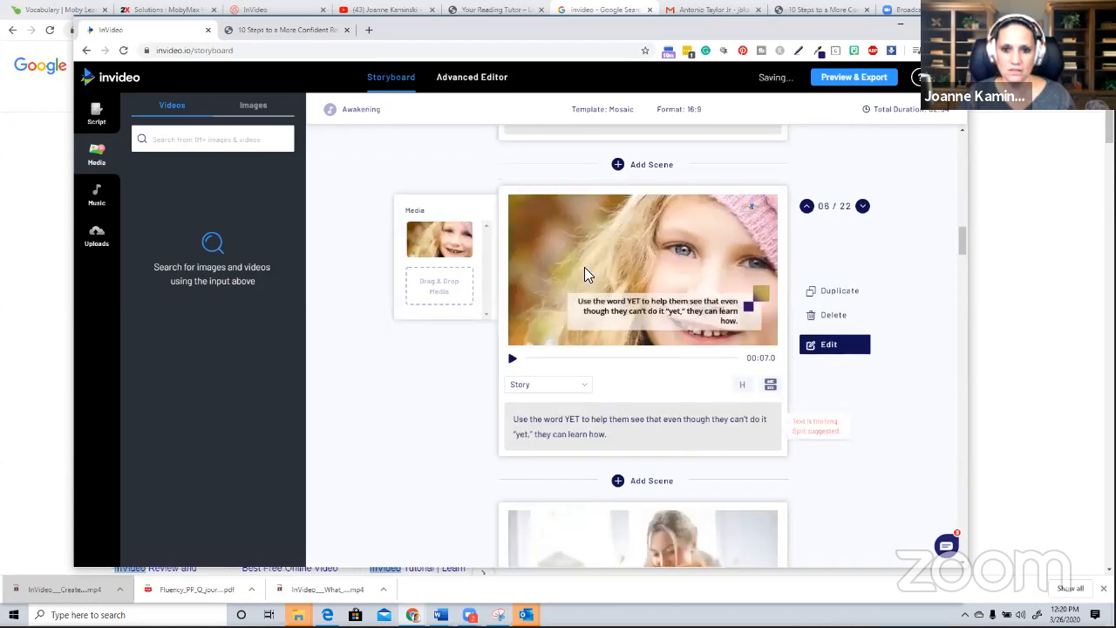
{"action": "scroll", "coordinate": [584, 273], "scroll_direction": "down", "scroll_amount": 2}
{"action": "scroll", "coordinate": [584, 273], "scroll_direction": "down", "scroll_amount": 3}
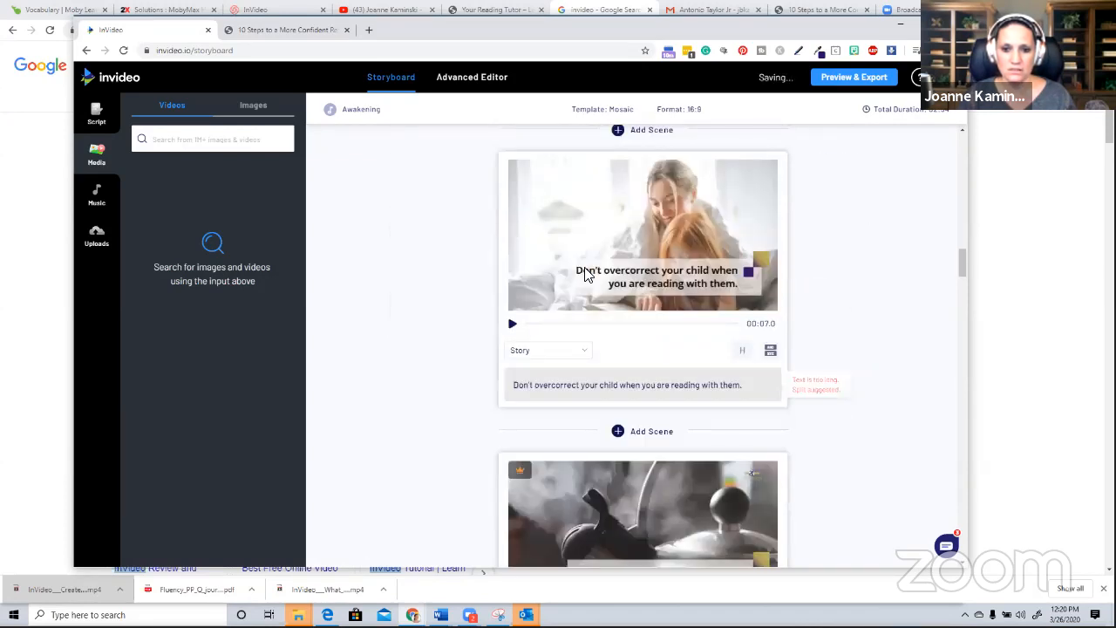
{"action": "scroll", "coordinate": [586, 274], "scroll_direction": "down", "scroll_amount": 3}
{"action": "scroll", "coordinate": [586, 274], "scroll_direction": "down", "scroll_amount": 3}
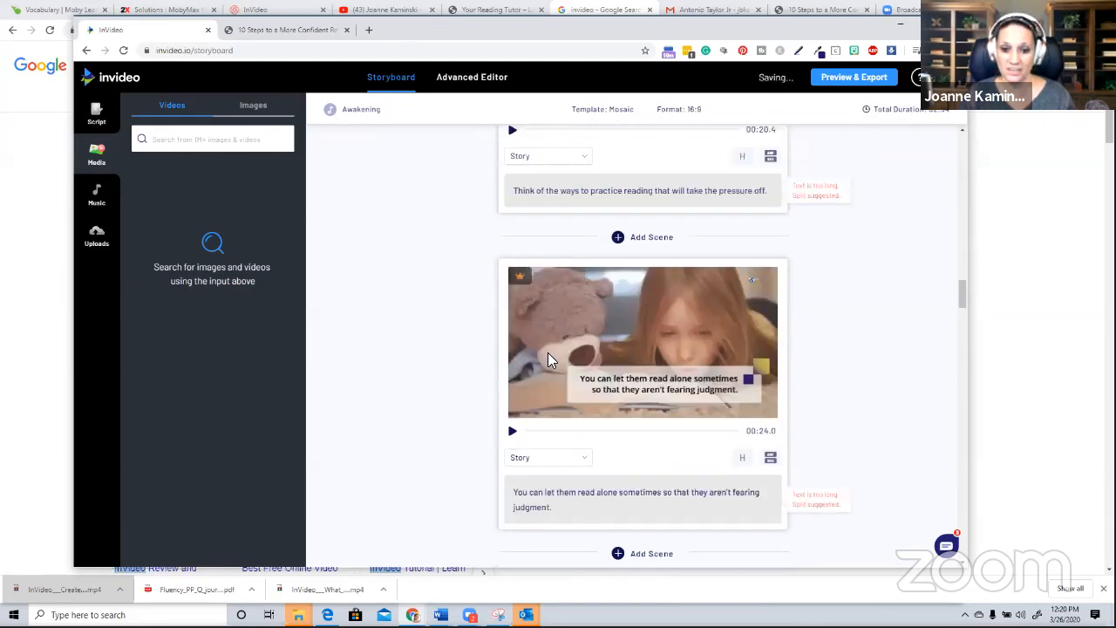
{"action": "scroll", "coordinate": [547, 353], "scroll_direction": "down", "scroll_amount": 2}
{"action": "scroll", "coordinate": [495, 401], "scroll_direction": "down", "scroll_amount": 2}
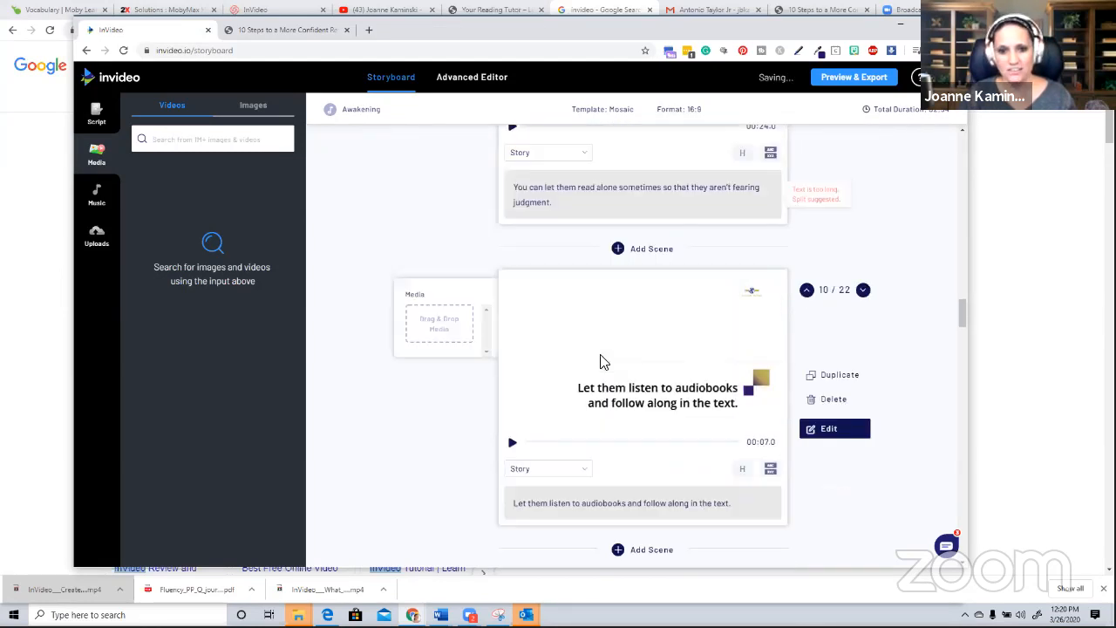
{"action": "scroll", "coordinate": [489, 328], "scroll_direction": "down", "scroll_amount": 1}
Search the stock videos for "ipod" for the audiobook scene, refining the search to "ipod kid"
{"action": "left_click", "coordinate": [216, 161]}
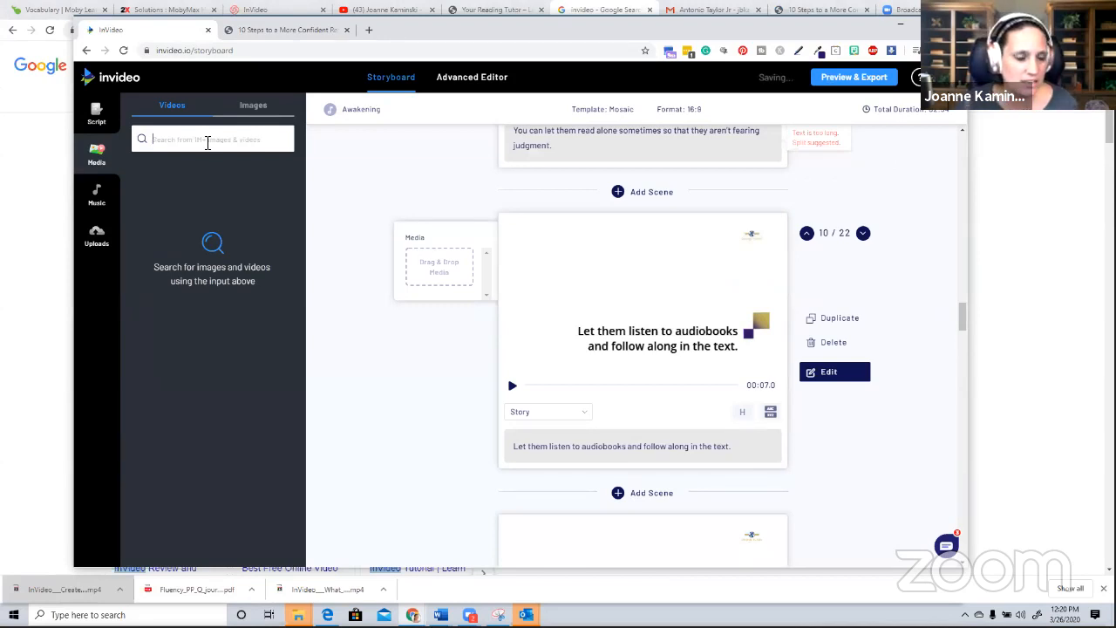
{"action": "type", "text": "ipod"}
{"action": "key", "text": "Return"}
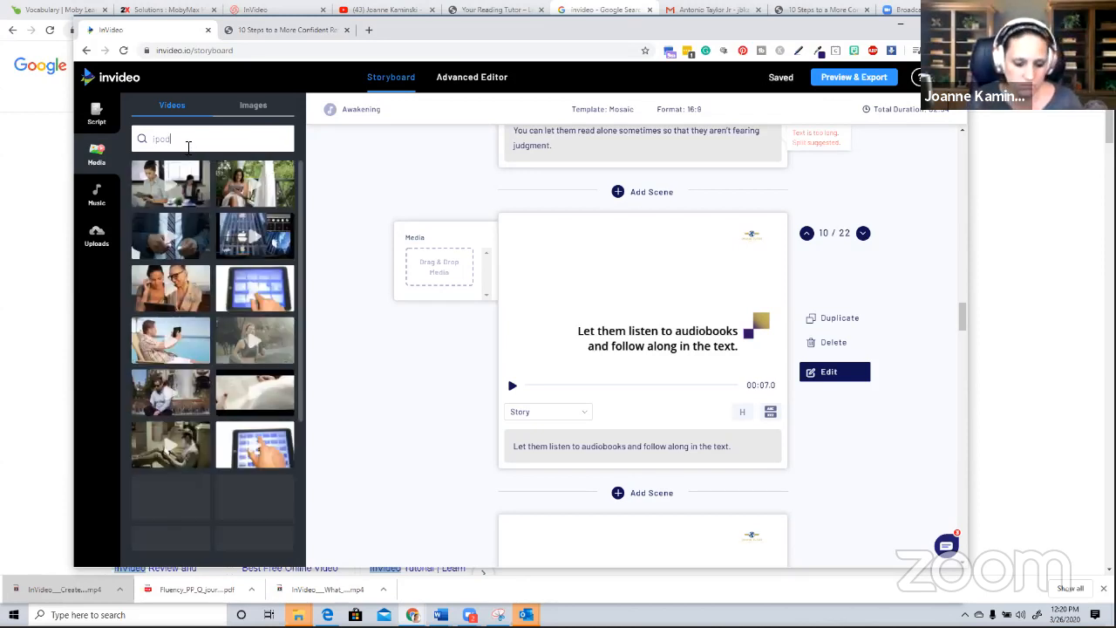
{"action": "type", "text": "kid"}
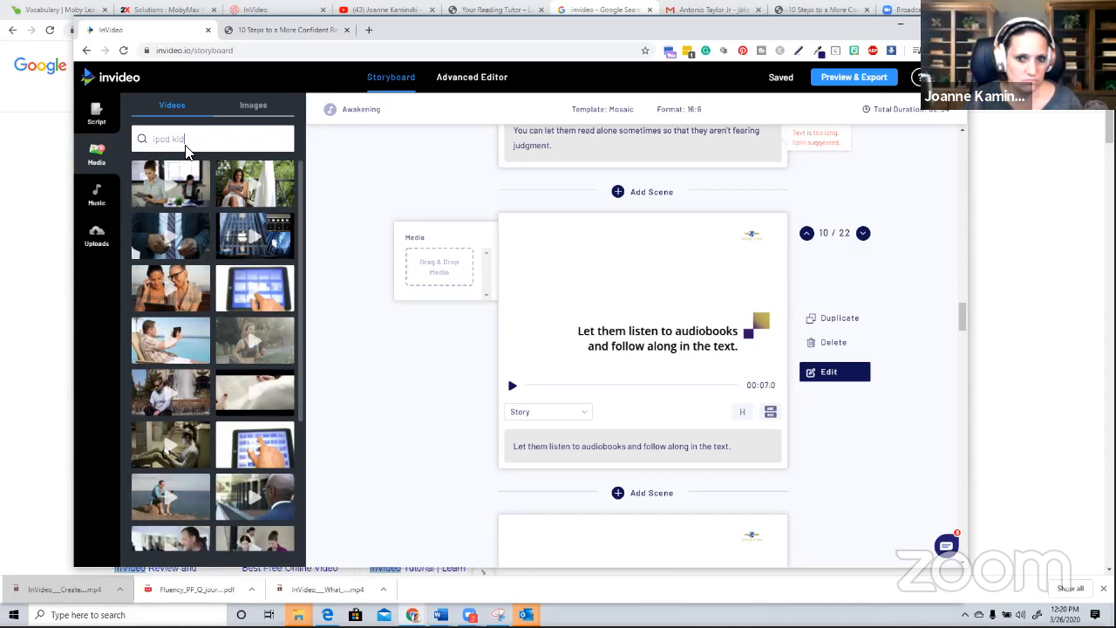
{"action": "key", "text": "Return"}
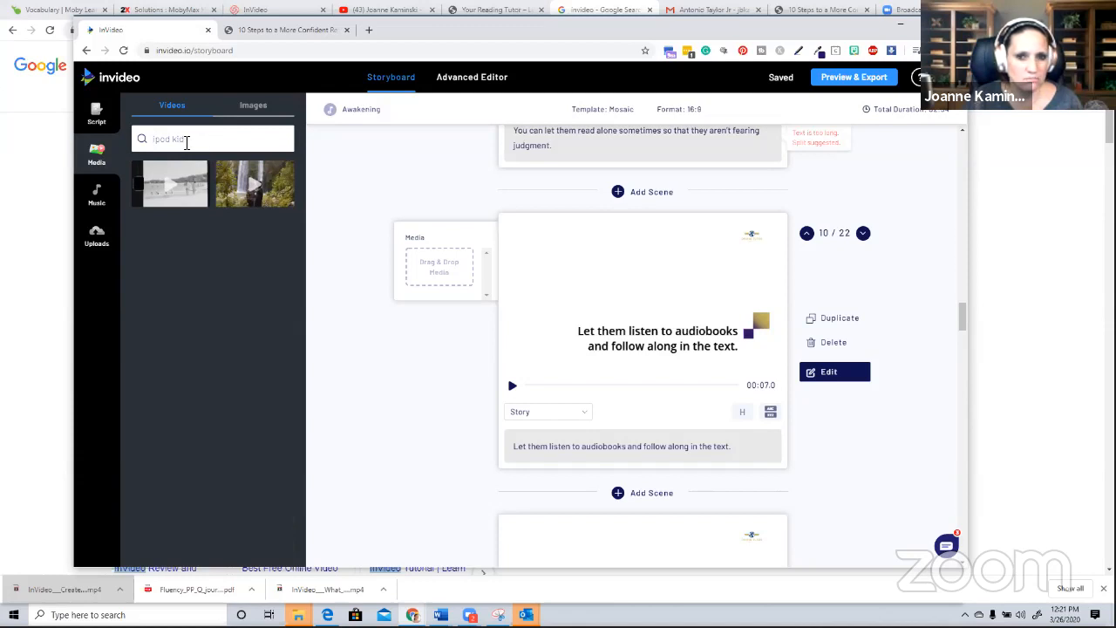
Replace the stock video search with "audiobook" to find media for scene 10
{"action": "triple_click", "coordinate": [180, 143]}
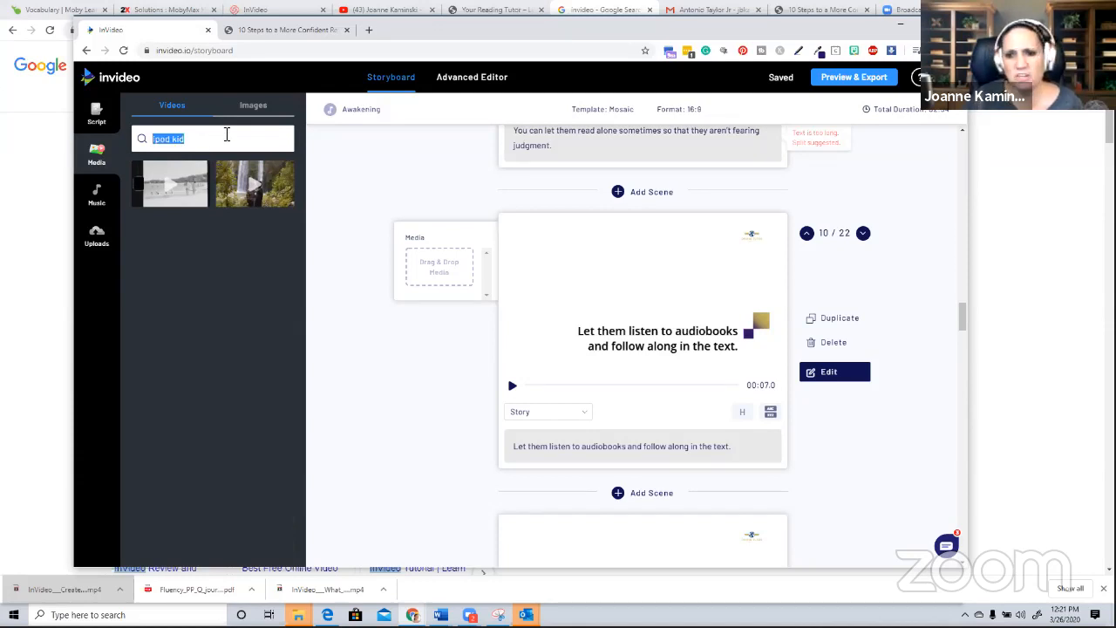
{"action": "key", "text": "BackSpace"}
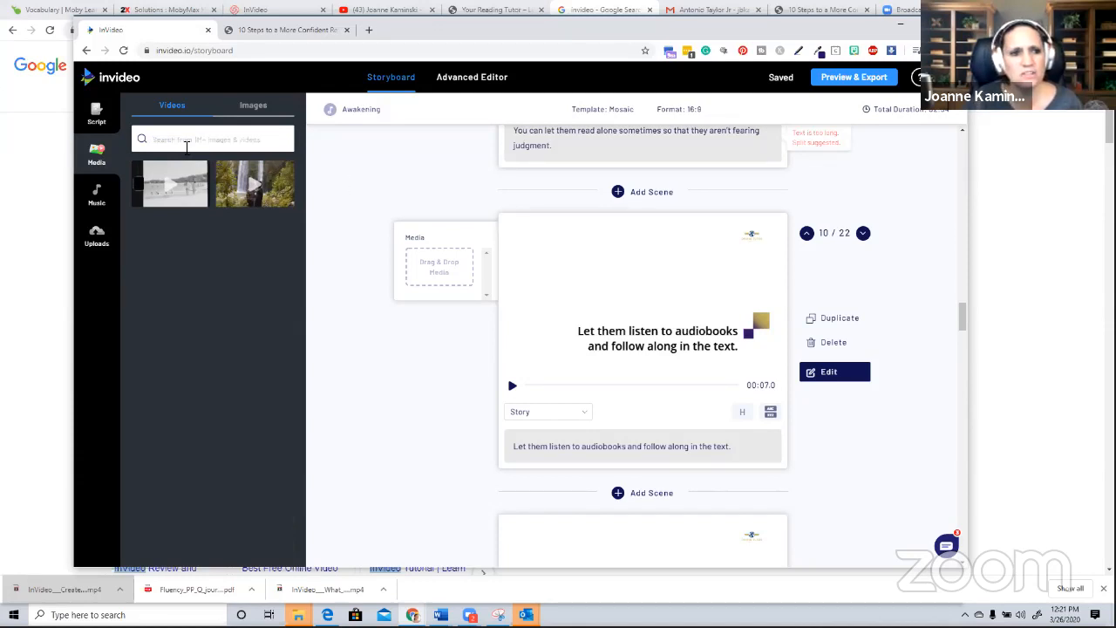
{"action": "type", "text": "s"}
{"action": "type", "text": "udio"}
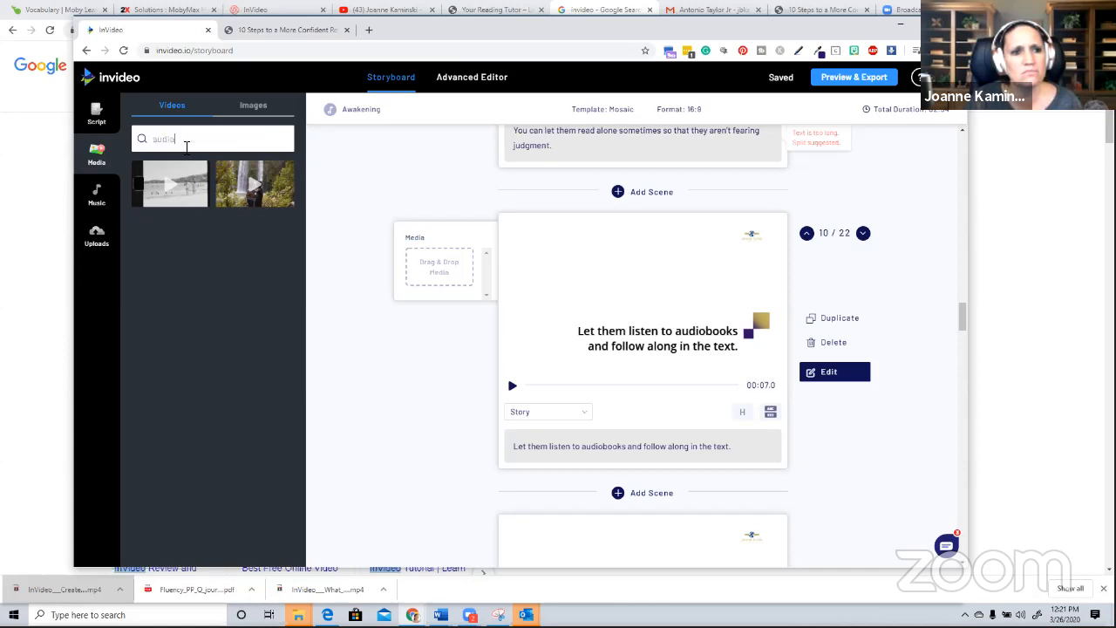
{"action": "type", "text": "book"}
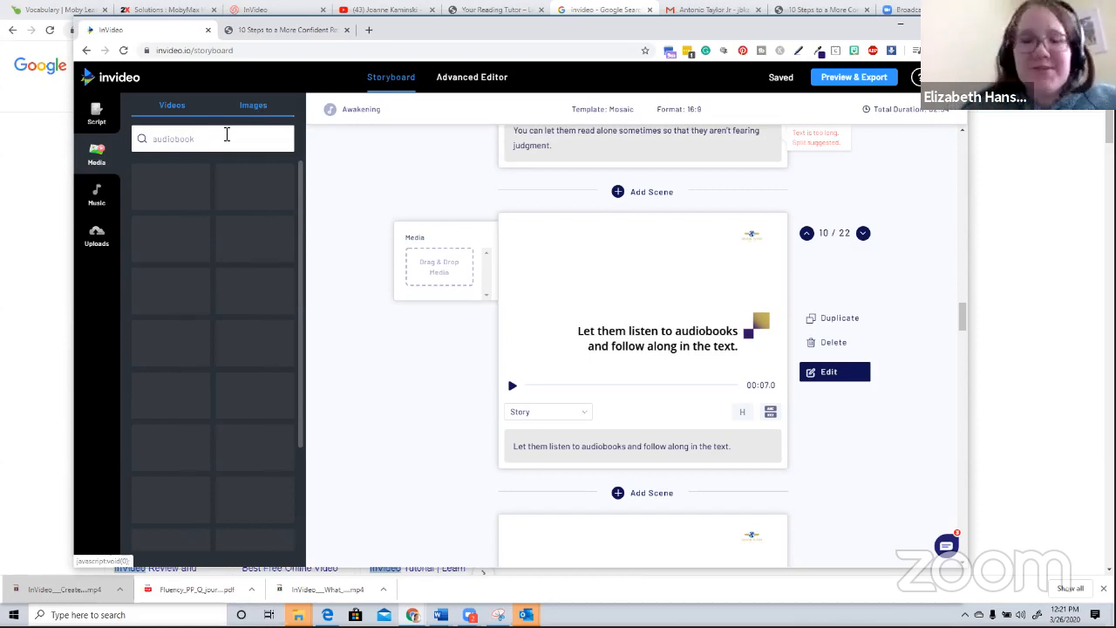
Search the stock videos for "words" and look through the results for scene 10
{"action": "left_click", "coordinate": [176, 142]}
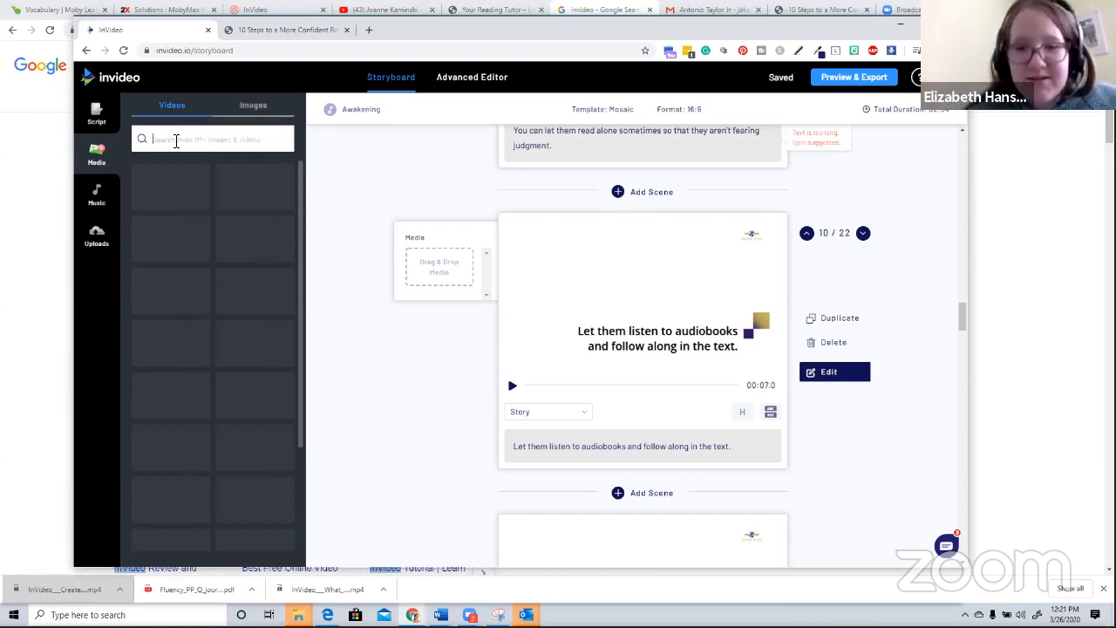
{"action": "type", "text": "words"}
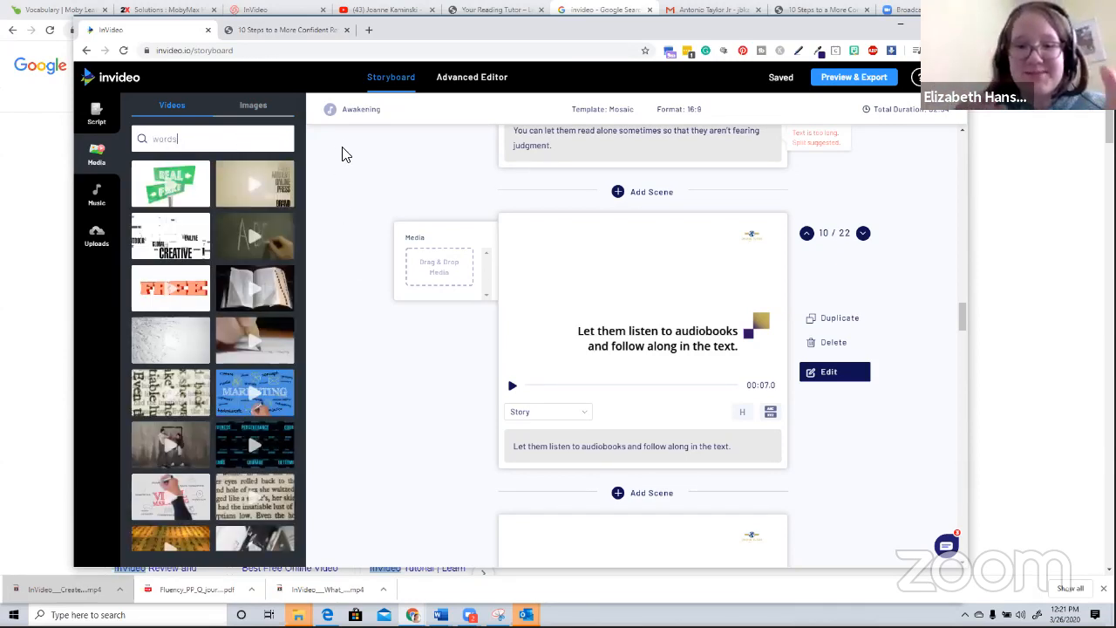
{"action": "scroll", "coordinate": [249, 427], "scroll_direction": "down", "scroll_amount": 1}
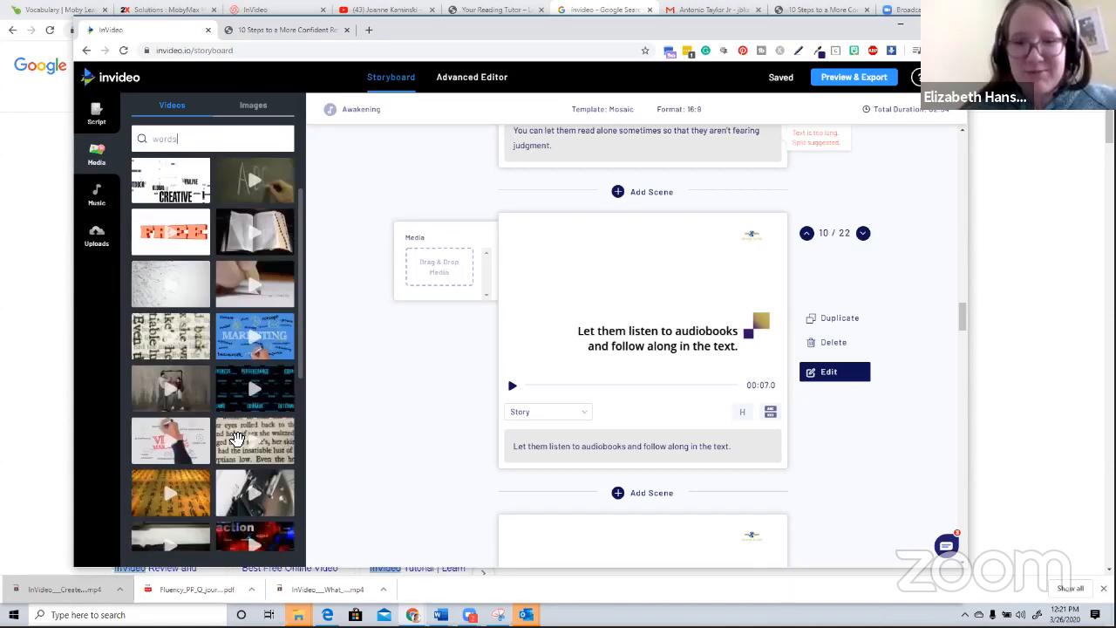
{"action": "scroll", "coordinate": [242, 437], "scroll_direction": "down", "scroll_amount": 1}
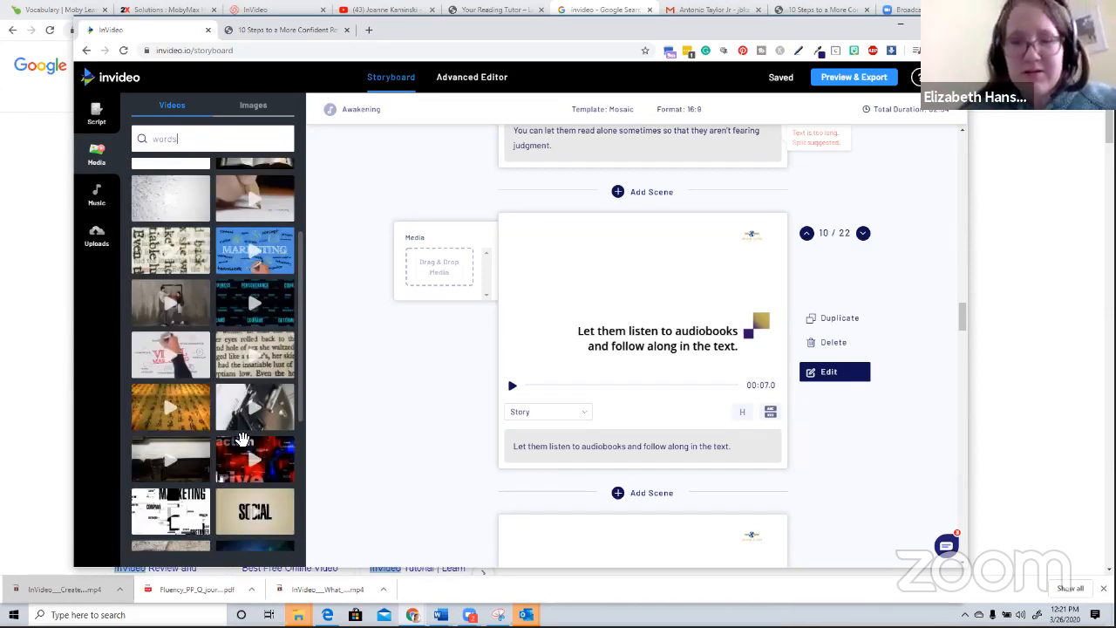
{"action": "scroll", "coordinate": [243, 437], "scroll_direction": "down", "scroll_amount": 2}
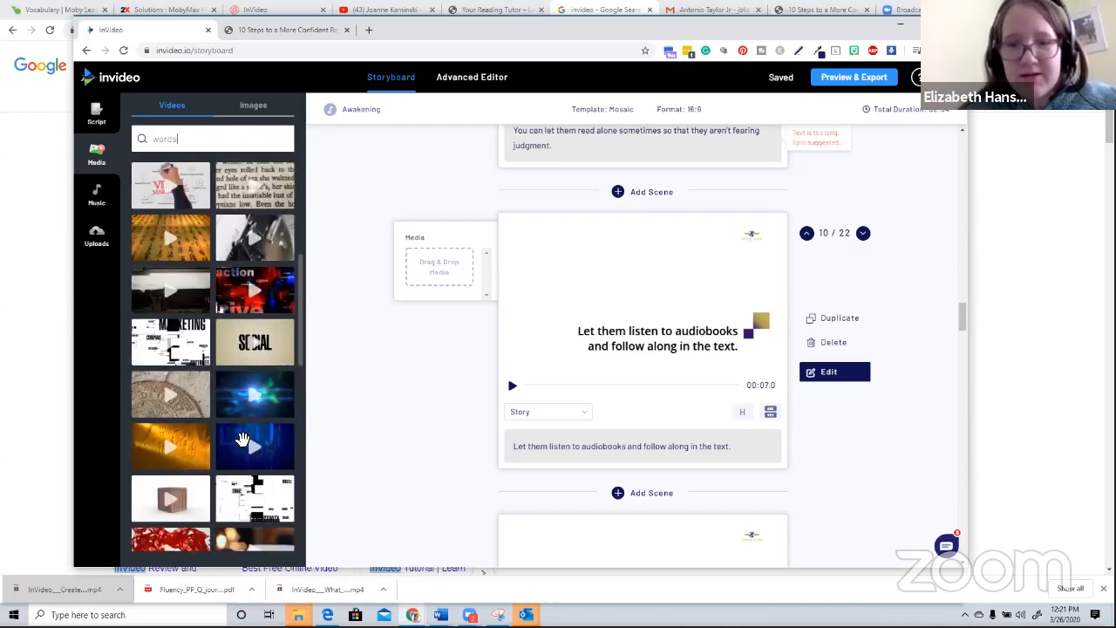
{"action": "scroll", "coordinate": [220, 237], "scroll_direction": "up", "scroll_amount": 4}
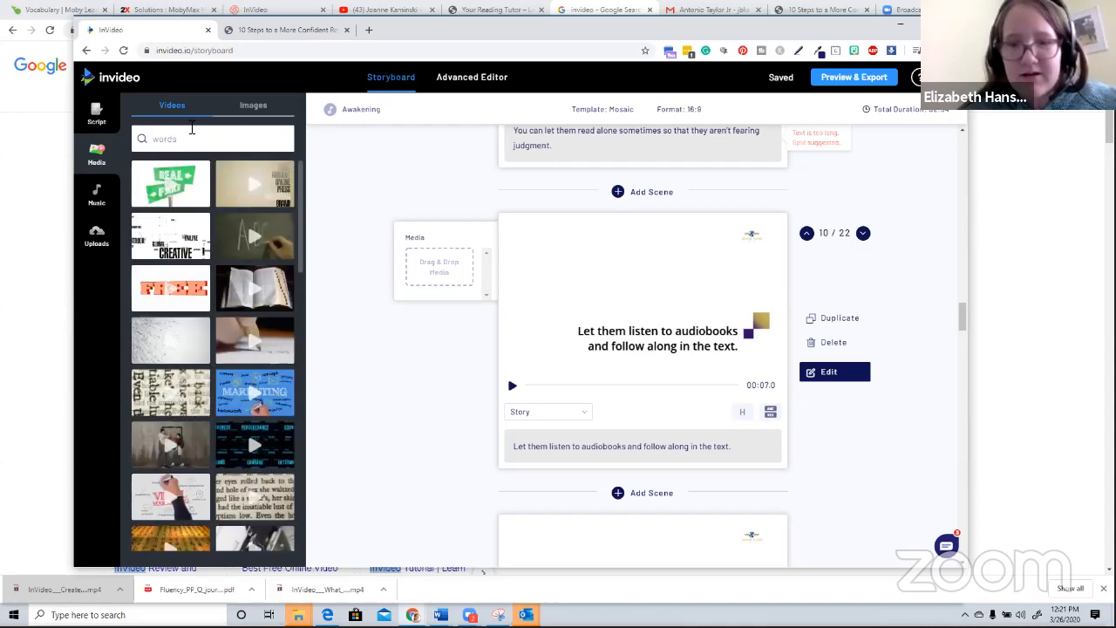
Search the stock videos for "tape recorder" and look through the results for a clip for scene 10
{"action": "double_click", "coordinate": [174, 139]}
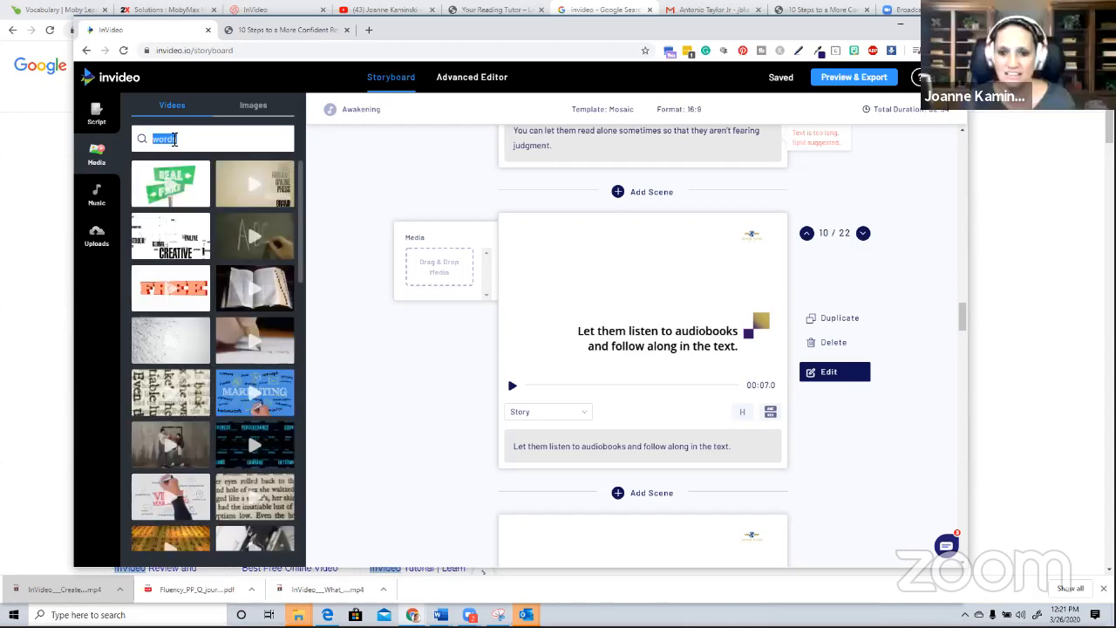
{"action": "key", "text": "BackSpace"}
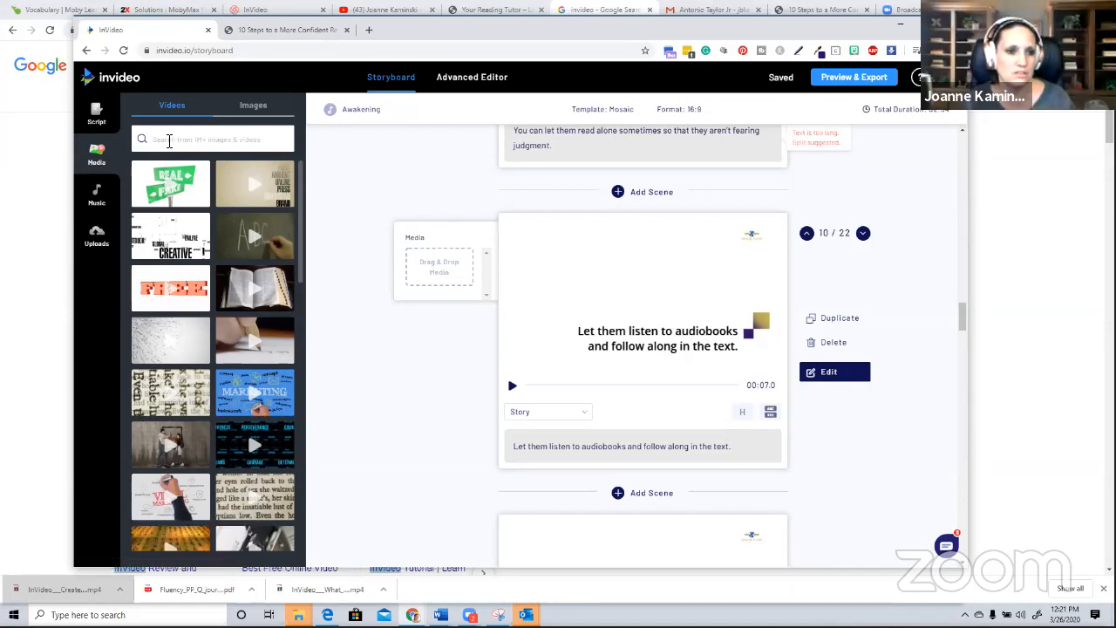
{"action": "type", "text": "tape"}
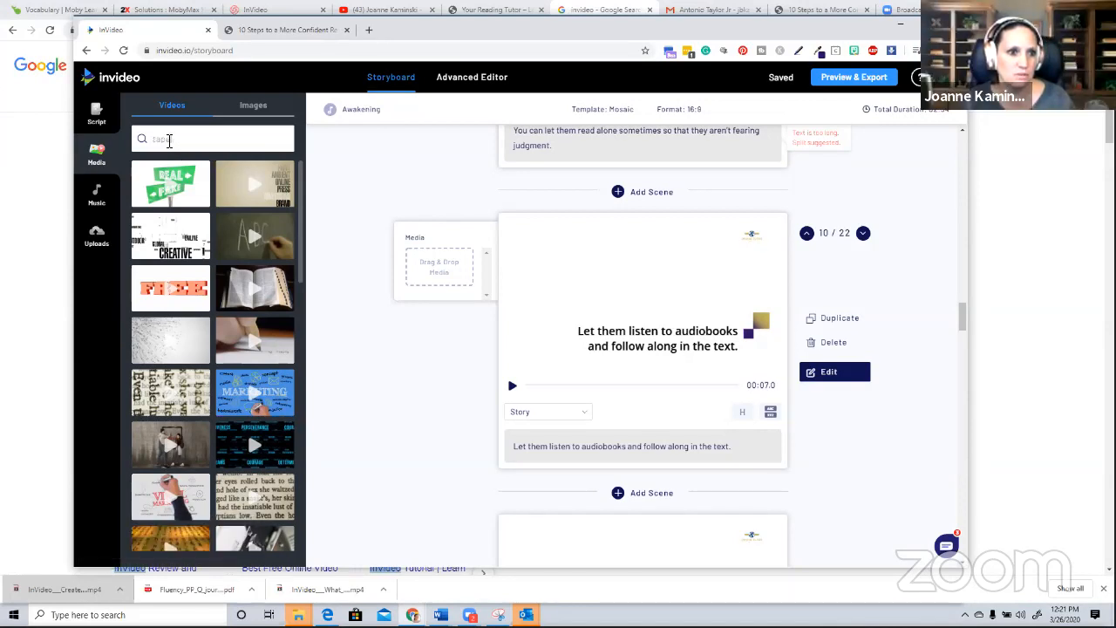
{"action": "type", "text": " recorder"}
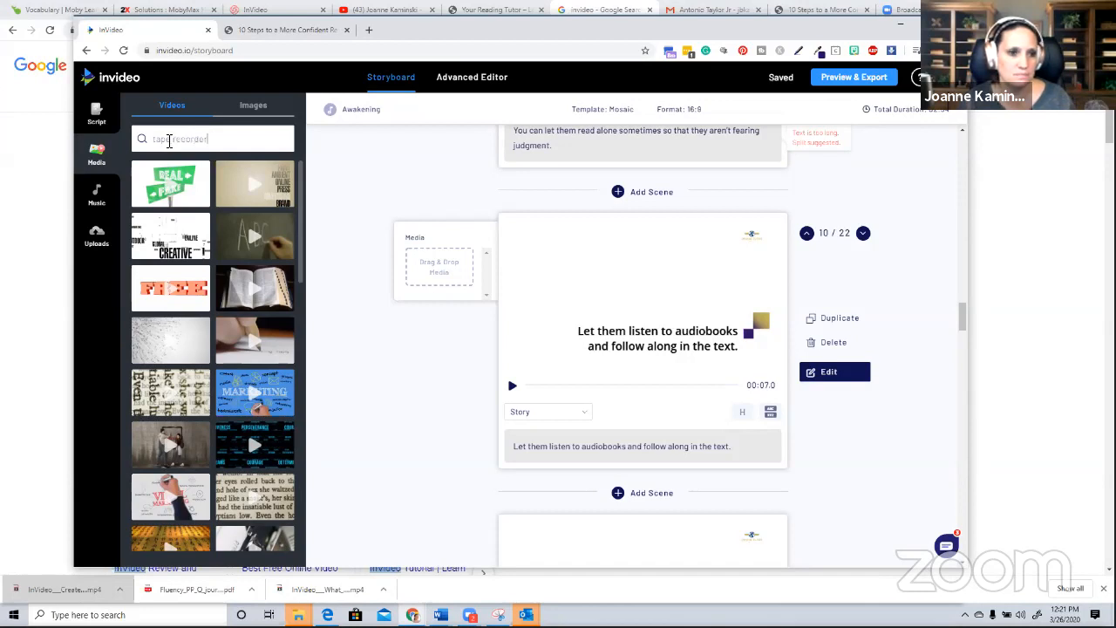
{"action": "key", "text": "Return"}
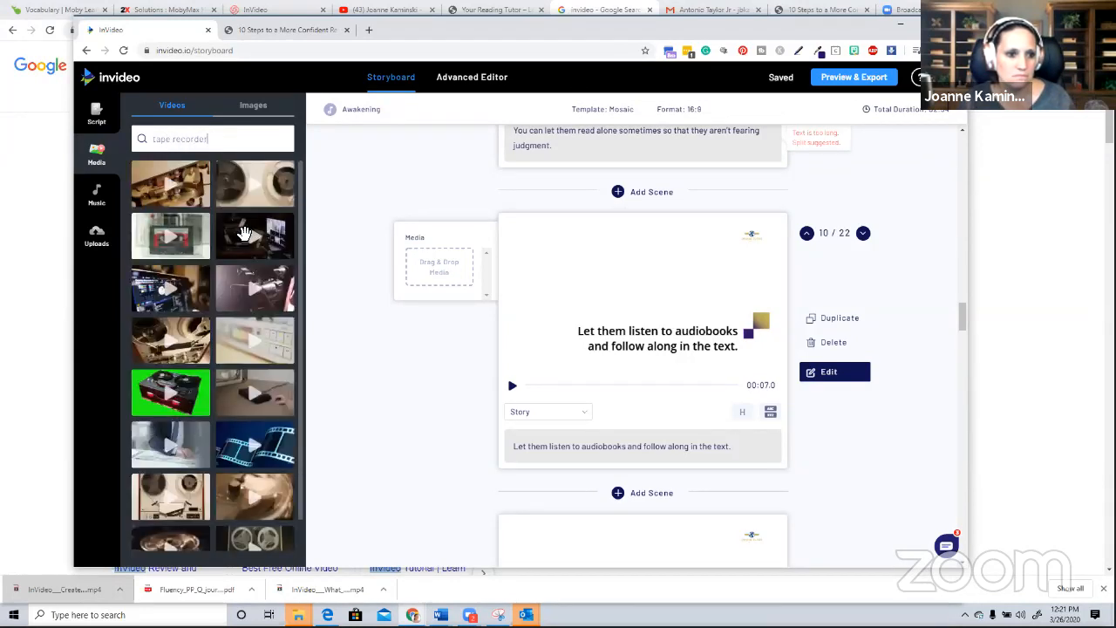
{"action": "scroll", "coordinate": [246, 311], "scroll_direction": "down", "scroll_amount": 1}
{"action": "scroll", "coordinate": [216, 403], "scroll_direction": "down", "scroll_amount": 3}
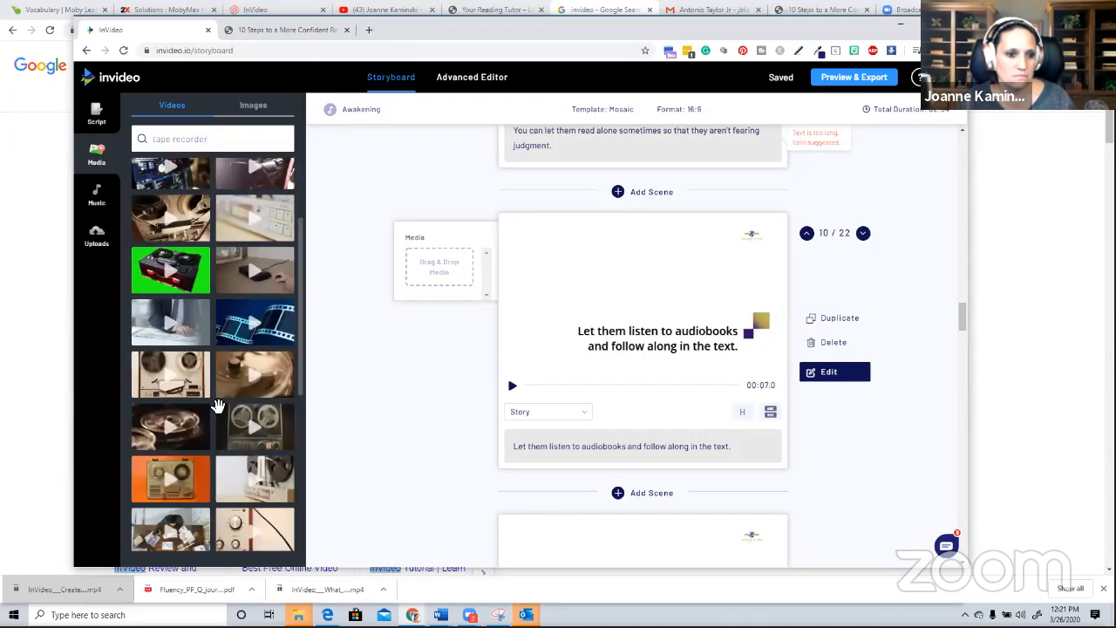
{"action": "scroll", "coordinate": [218, 406], "scroll_direction": "down", "scroll_amount": 3}
{"action": "scroll", "coordinate": [225, 397], "scroll_direction": "down", "scroll_amount": 3}
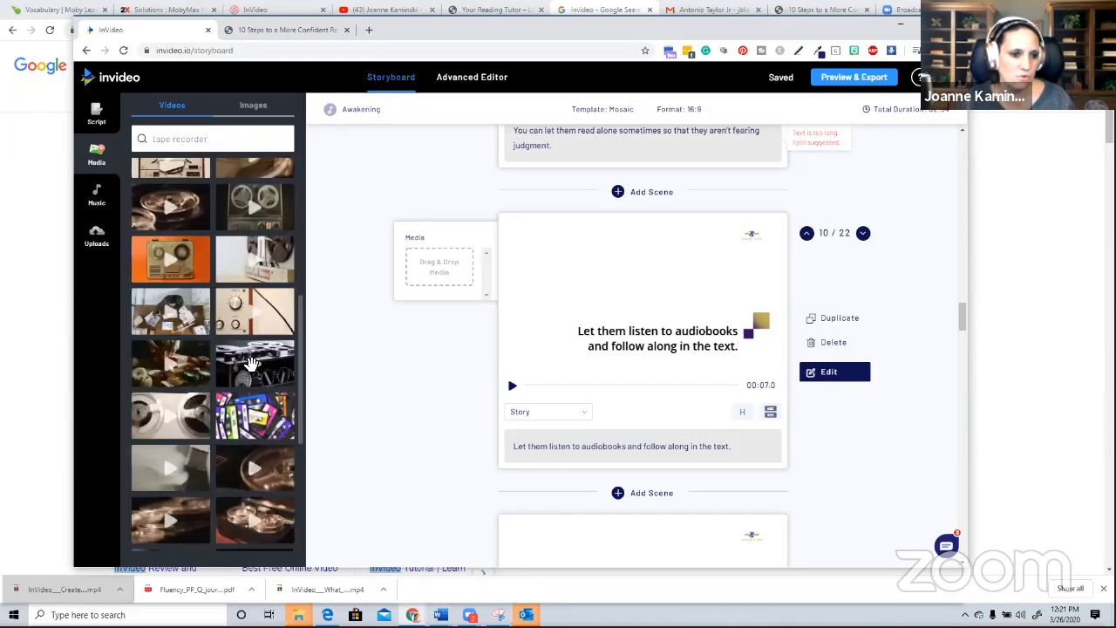
{"action": "scroll", "coordinate": [227, 392], "scroll_direction": "down", "scroll_amount": 1}
{"action": "scroll", "coordinate": [226, 390], "scroll_direction": "down", "scroll_amount": 6}
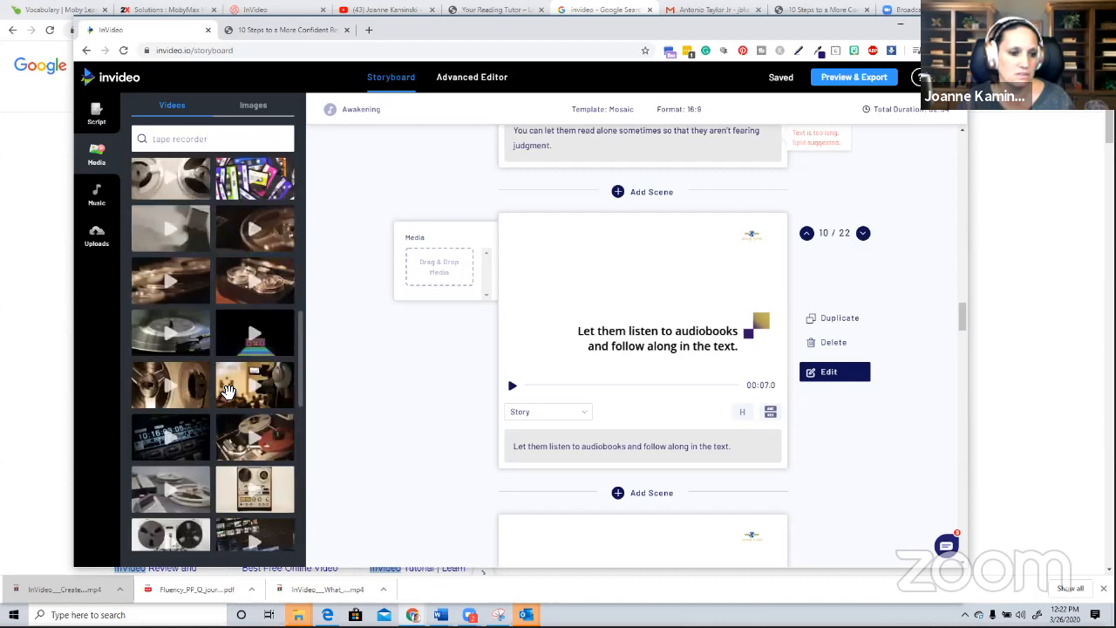
{"action": "scroll", "coordinate": [227, 391], "scroll_direction": "down", "scroll_amount": 5}
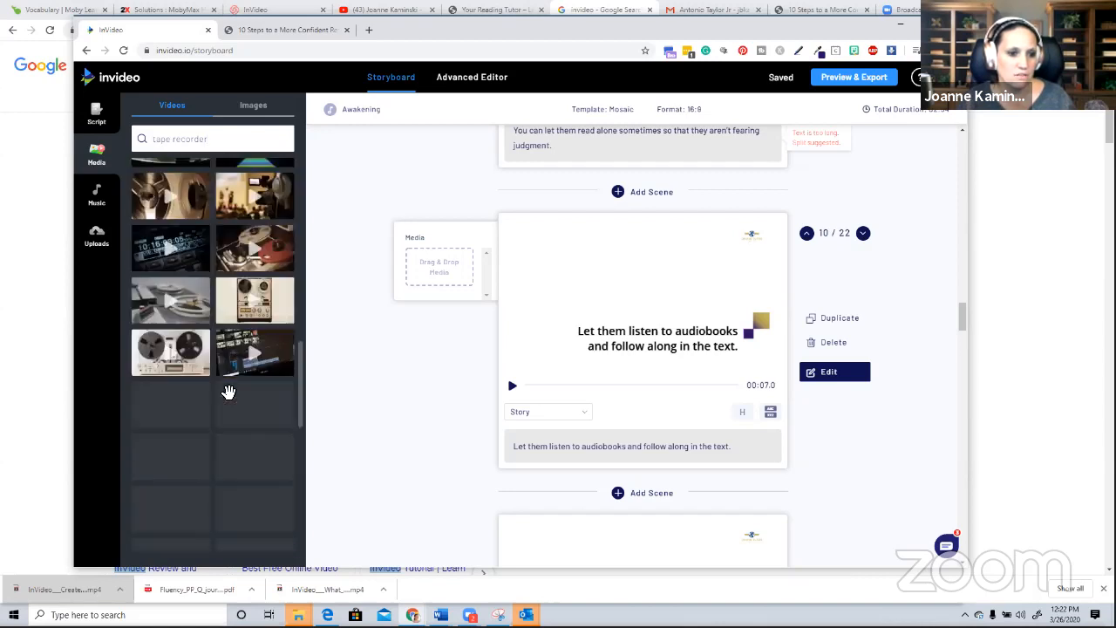
{"action": "scroll", "coordinate": [228, 391], "scroll_direction": "up", "scroll_amount": 12}
Search the stock videos for "car reading" and add the clip of the boy in a blue shirt reading in the back seat to scene 10
{"action": "left_click", "coordinate": [180, 139]}
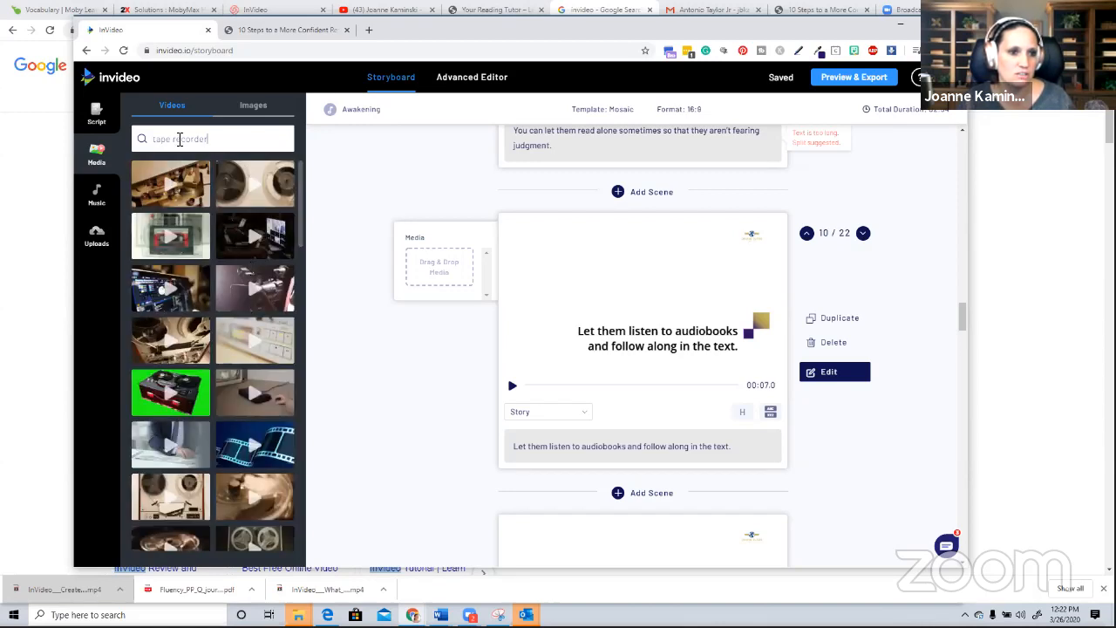
{"action": "triple_click", "coordinate": [179, 138]}
{"action": "type", "text": "car"}
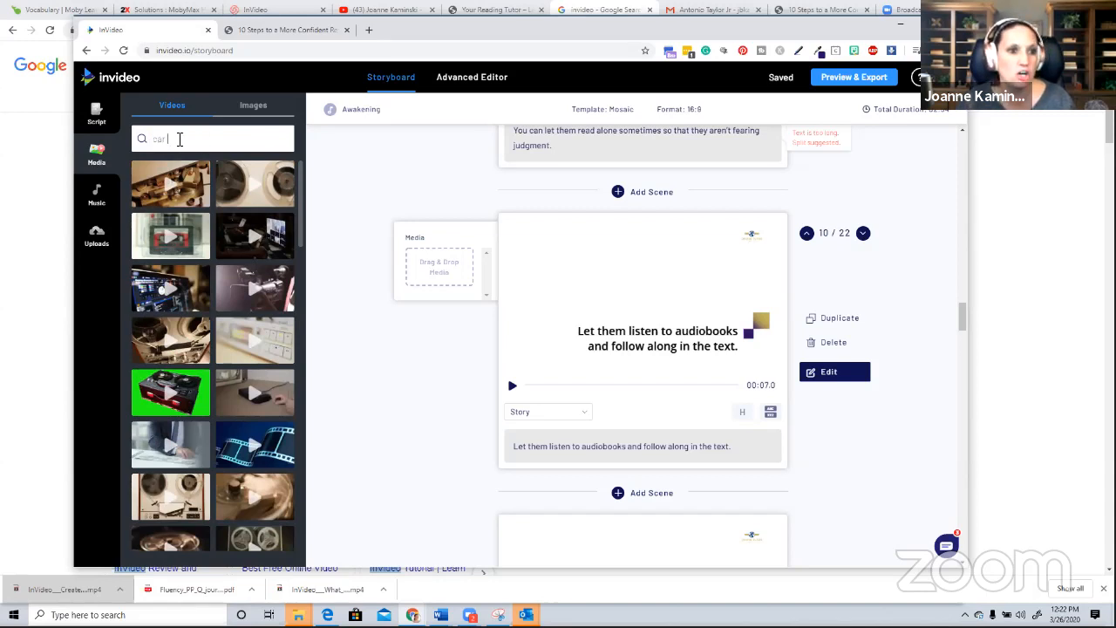
{"action": "type", "text": " reading"}
{"action": "key", "text": "Return"}
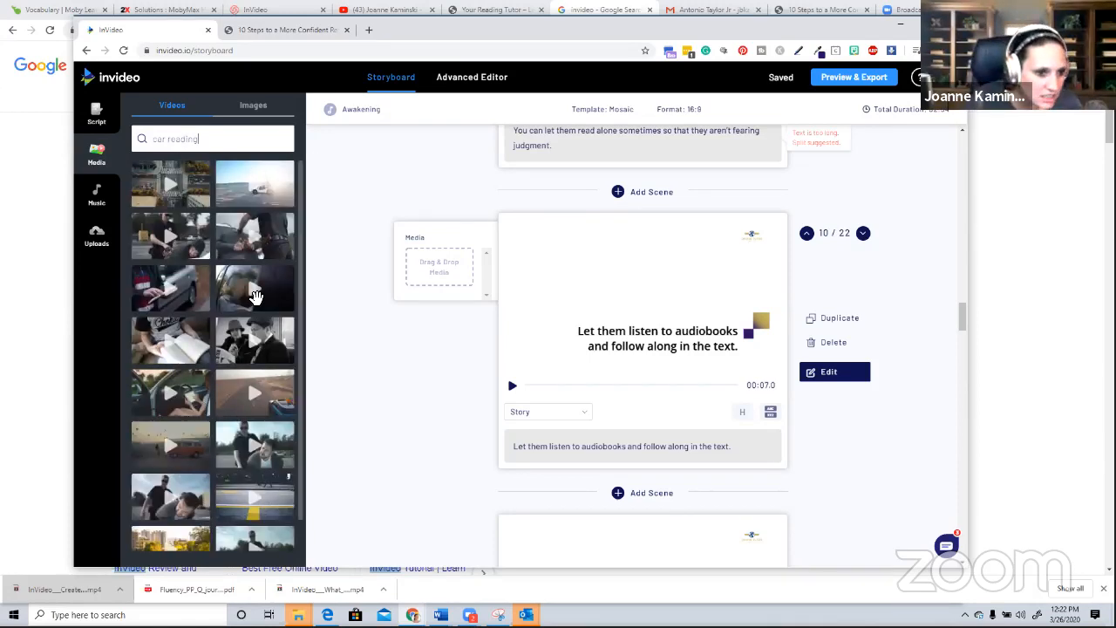
{"action": "scroll", "coordinate": [223, 404], "scroll_direction": "down", "scroll_amount": 2}
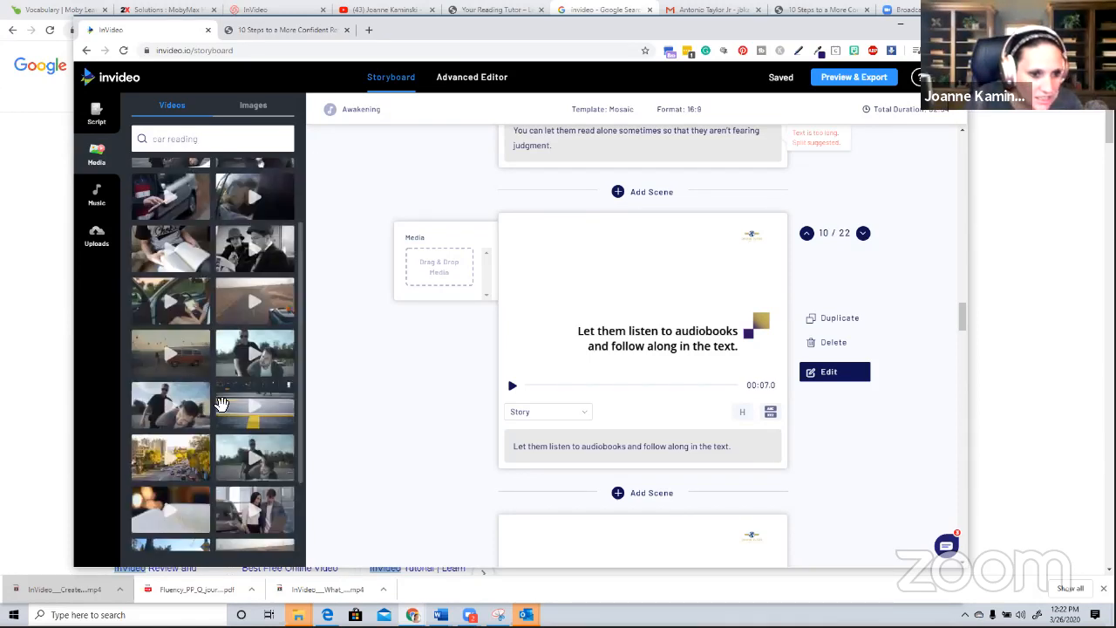
{"action": "scroll", "coordinate": [222, 404], "scroll_direction": "down", "scroll_amount": 5}
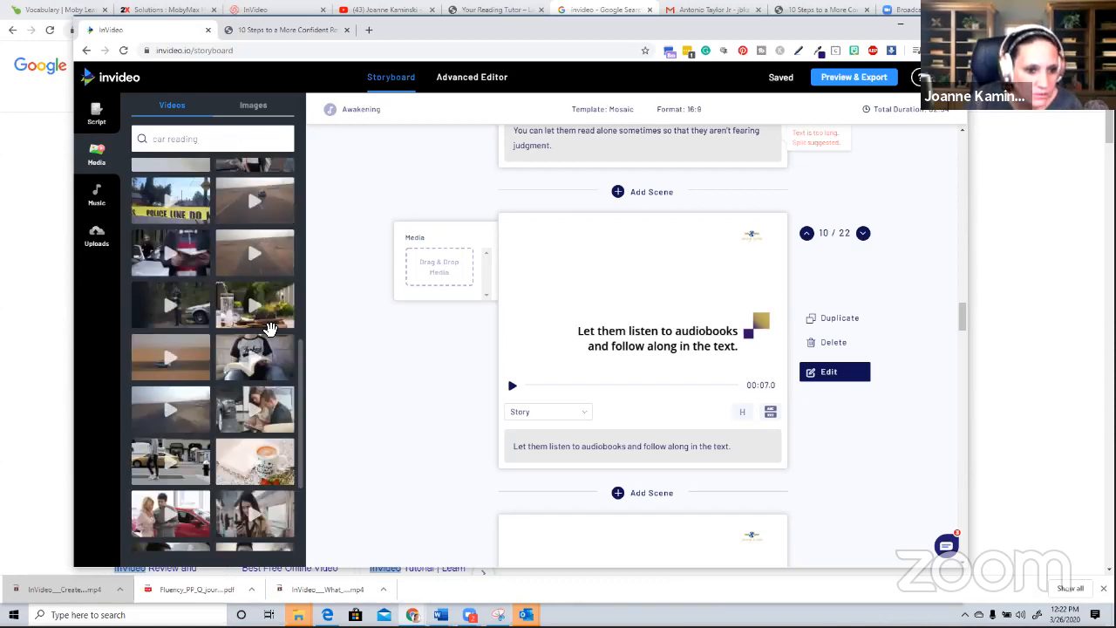
{"action": "scroll", "coordinate": [272, 321], "scroll_direction": "down", "scroll_amount": 3}
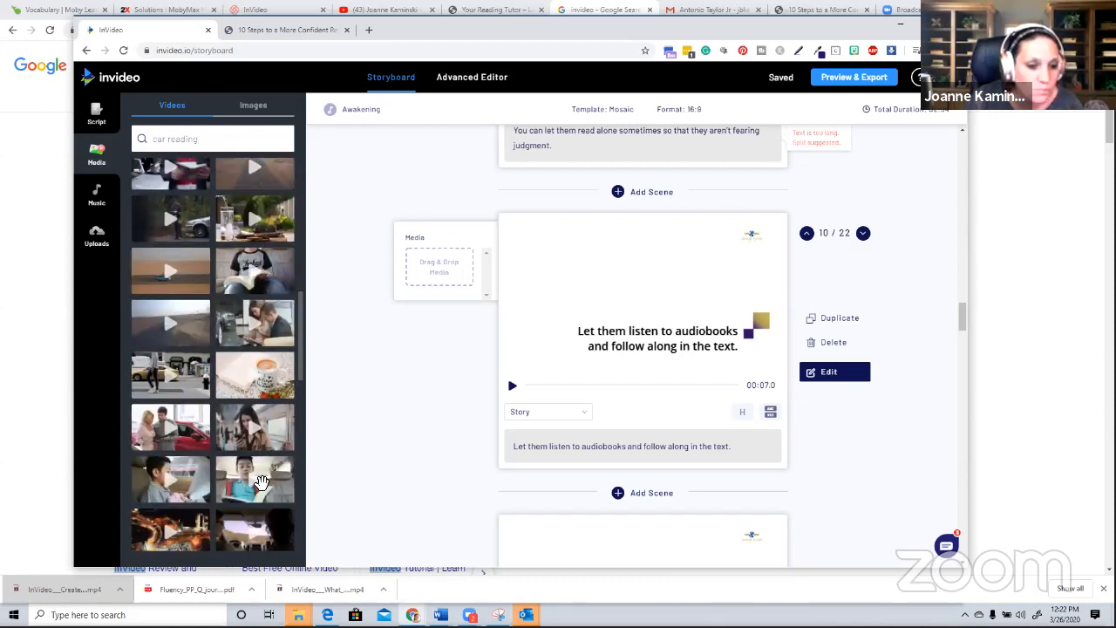
{"action": "left_click_drag", "start_coordinate": [258, 479], "coordinate": [400, 272]}
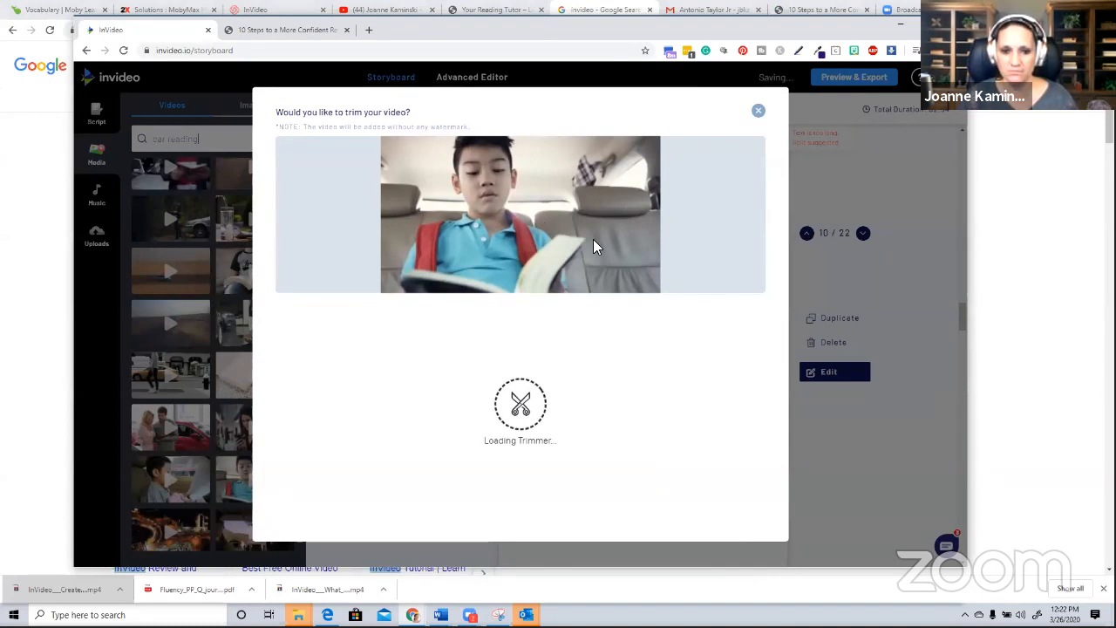
{"action": "left_click", "coordinate": [715, 478]}
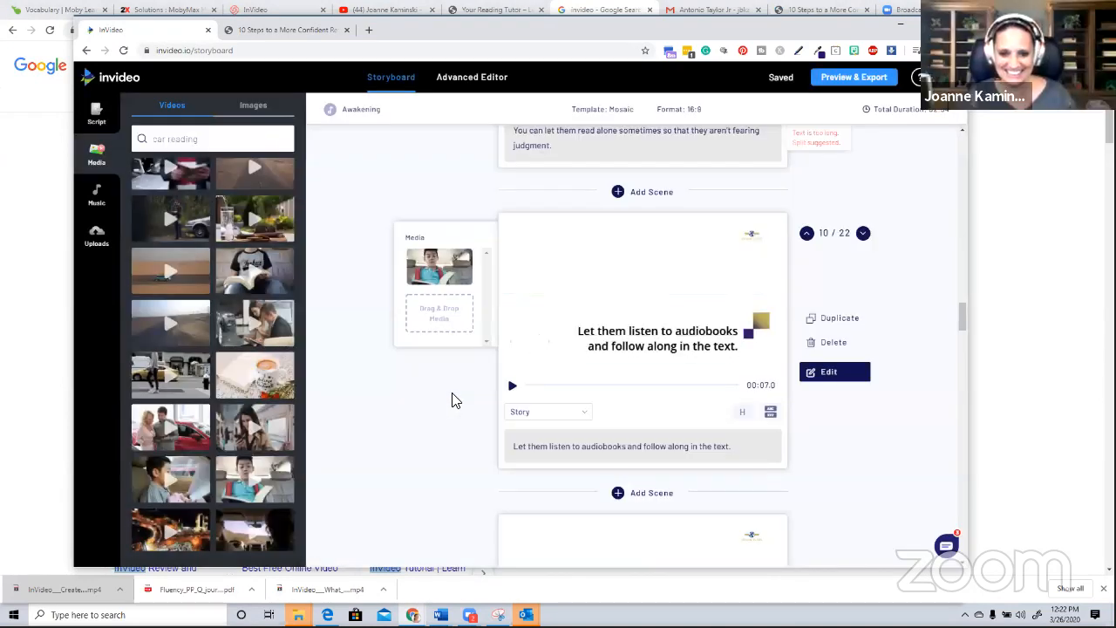
Search the stock videos for "games" and add the jigsaw puzzle clip to scene 11, "Play games and have fun!"
{"action": "scroll", "coordinate": [449, 366], "scroll_direction": "down", "scroll_amount": 4}
{"action": "scroll", "coordinate": [455, 312], "scroll_direction": "up", "scroll_amount": 1}
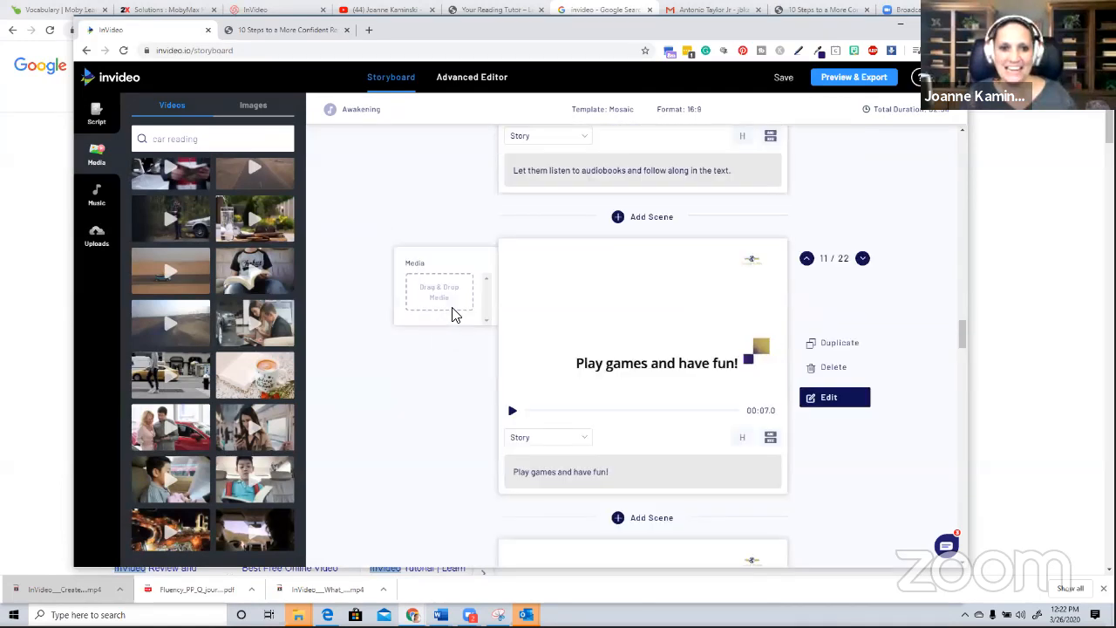
{"action": "triple_click", "coordinate": [190, 141]}
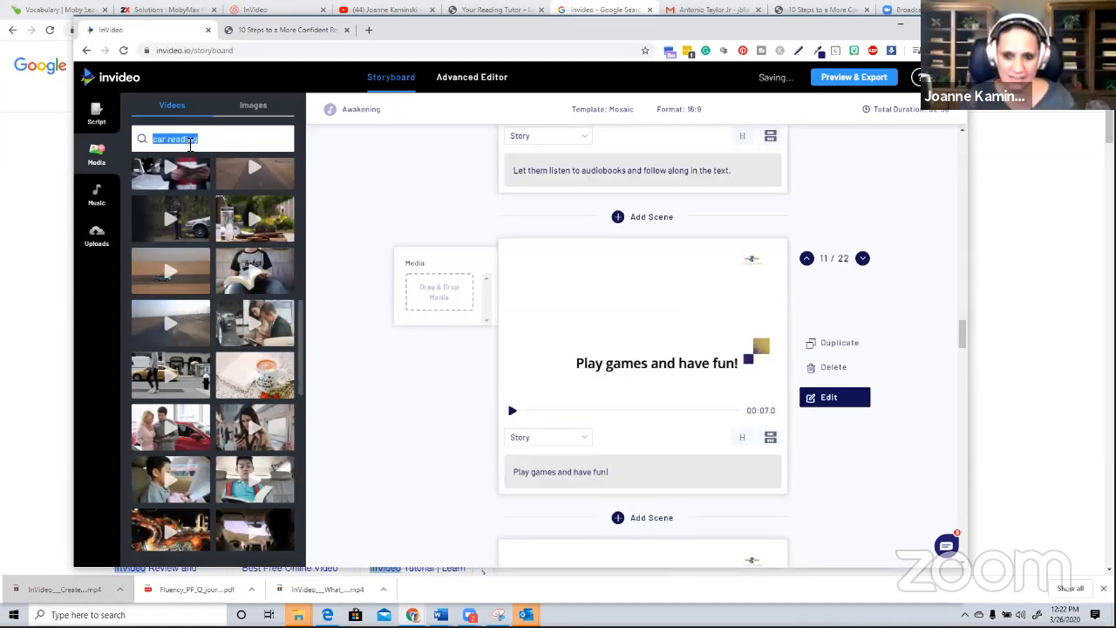
{"action": "type", "text": "games"}
{"action": "key", "text": "Return"}
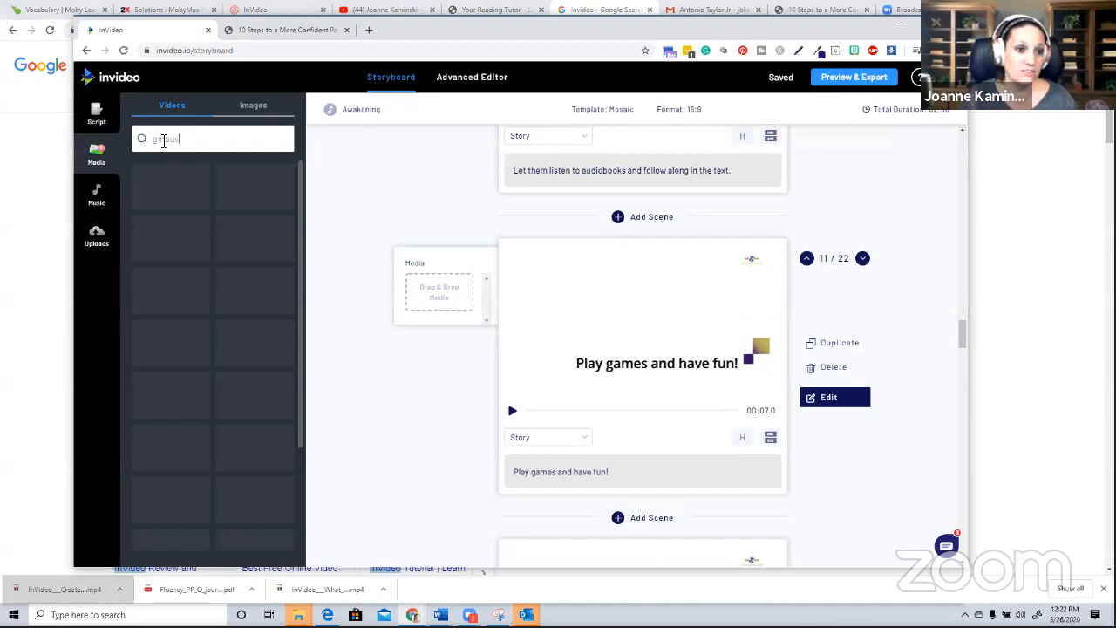
{"action": "double_click", "coordinate": [163, 141]}
{"action": "type", "text": "ga"}
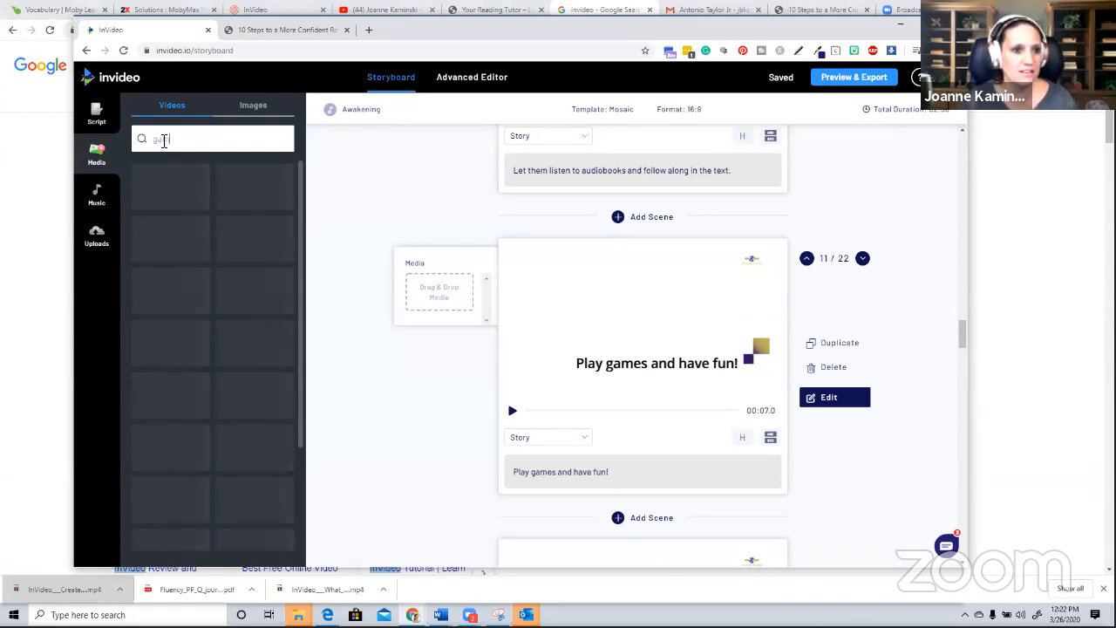
{"action": "type", "text": "mes"}
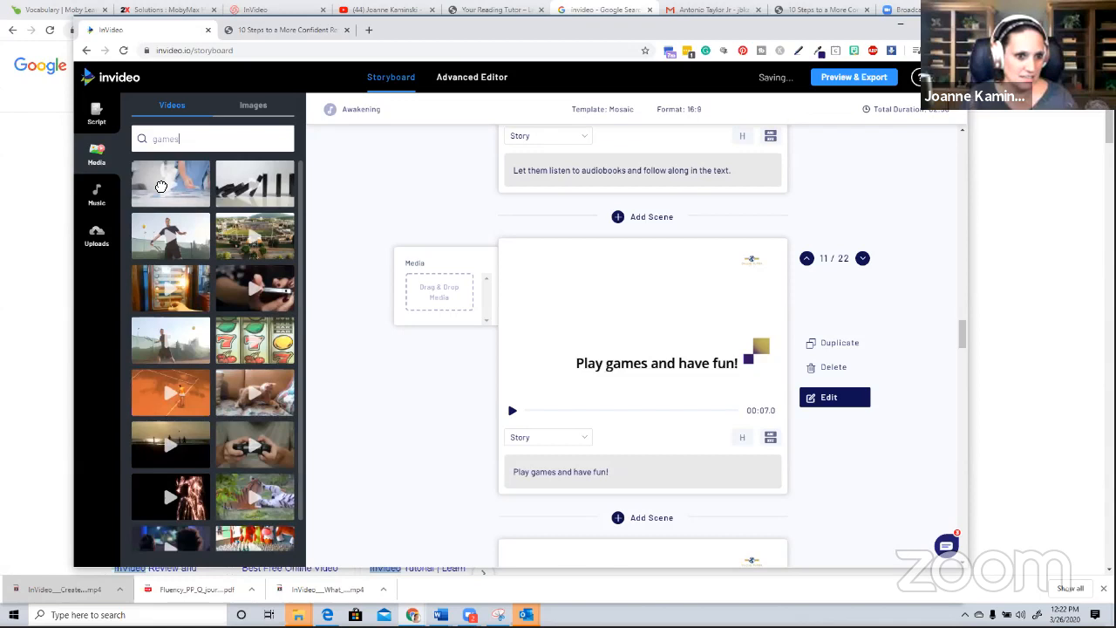
{"action": "left_click_drag", "start_coordinate": [161, 187], "coordinate": [504, 313]}
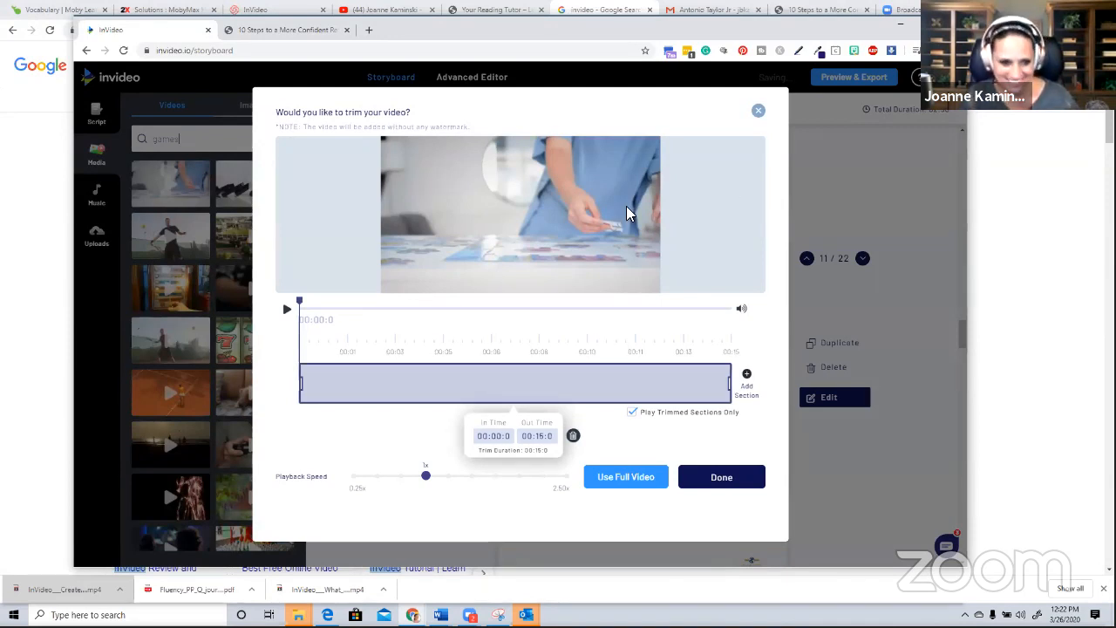
{"action": "left_click", "coordinate": [194, 422]}
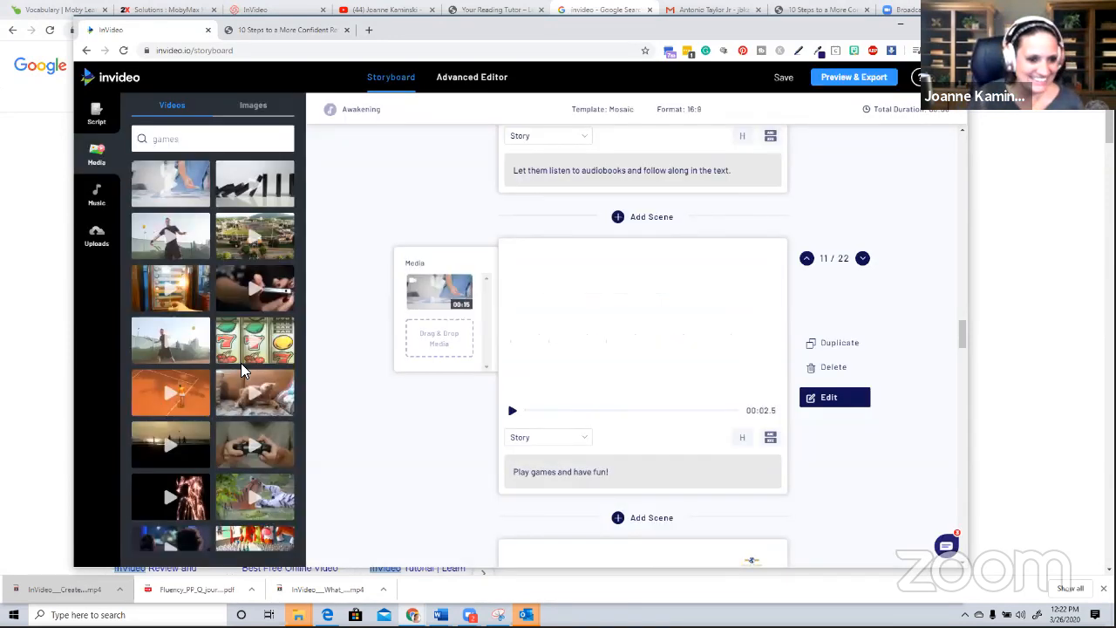
Replace scene 11's puzzle clip with the untrimmed video of two children sitting in front of a screen
{"action": "scroll", "coordinate": [272, 405], "scroll_direction": "down", "scroll_amount": 1}
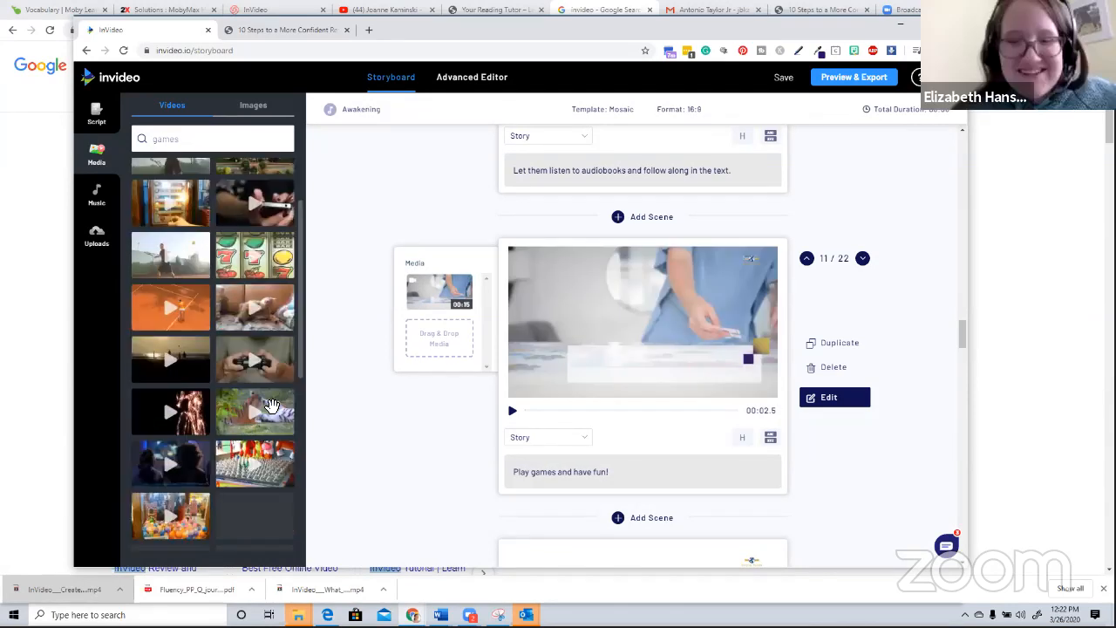
{"action": "scroll", "coordinate": [269, 404], "scroll_direction": "down", "scroll_amount": 1}
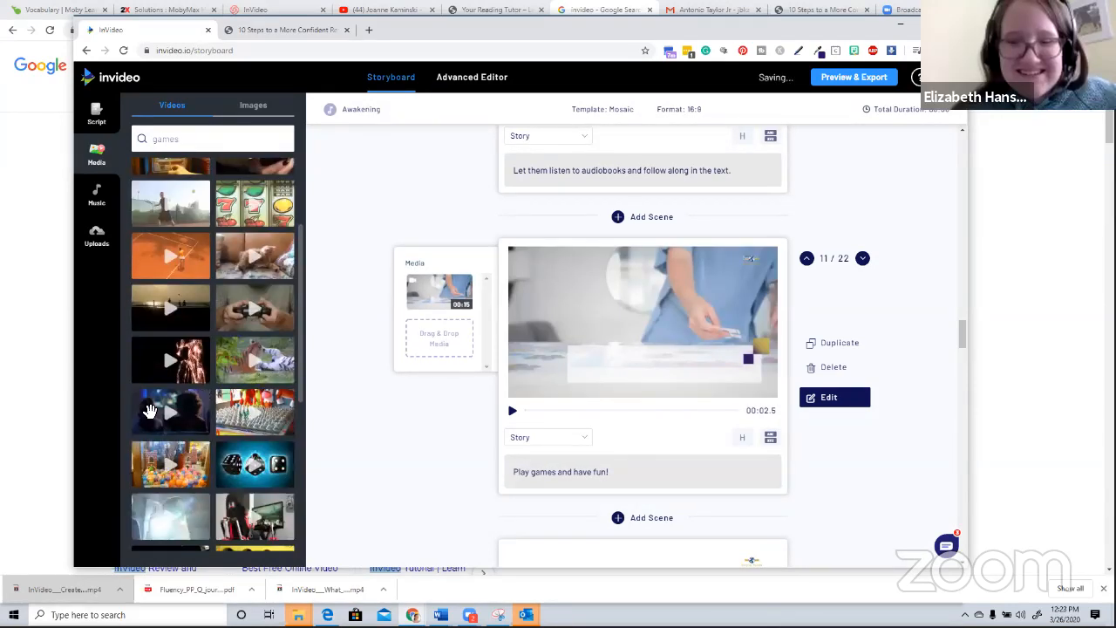
{"action": "left_click_drag", "start_coordinate": [150, 414], "coordinate": [427, 297]}
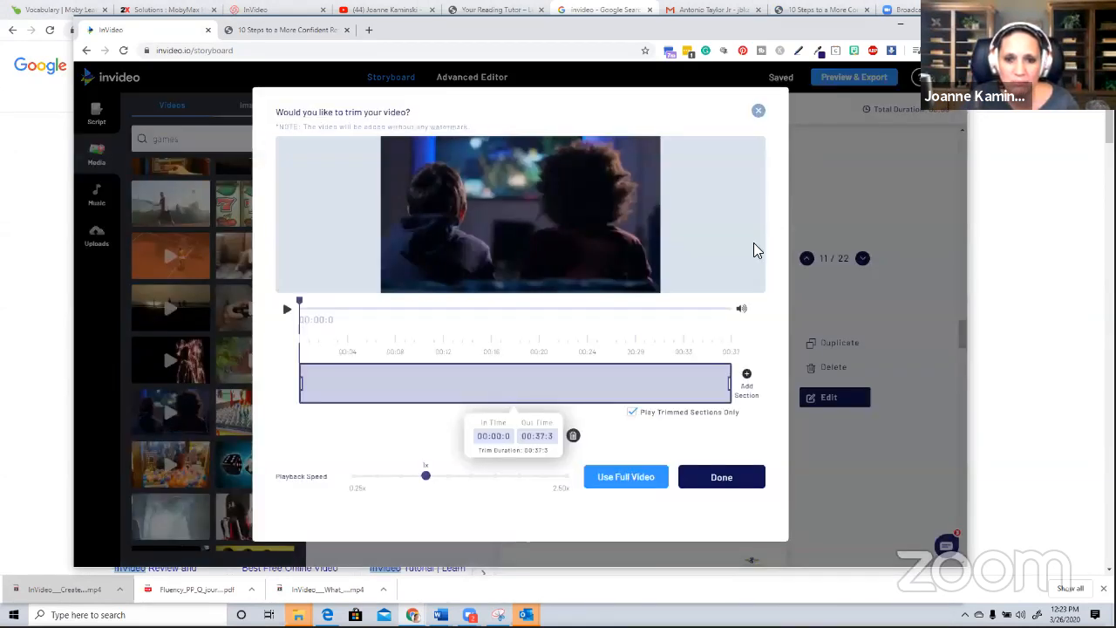
{"action": "left_click", "coordinate": [719, 478]}
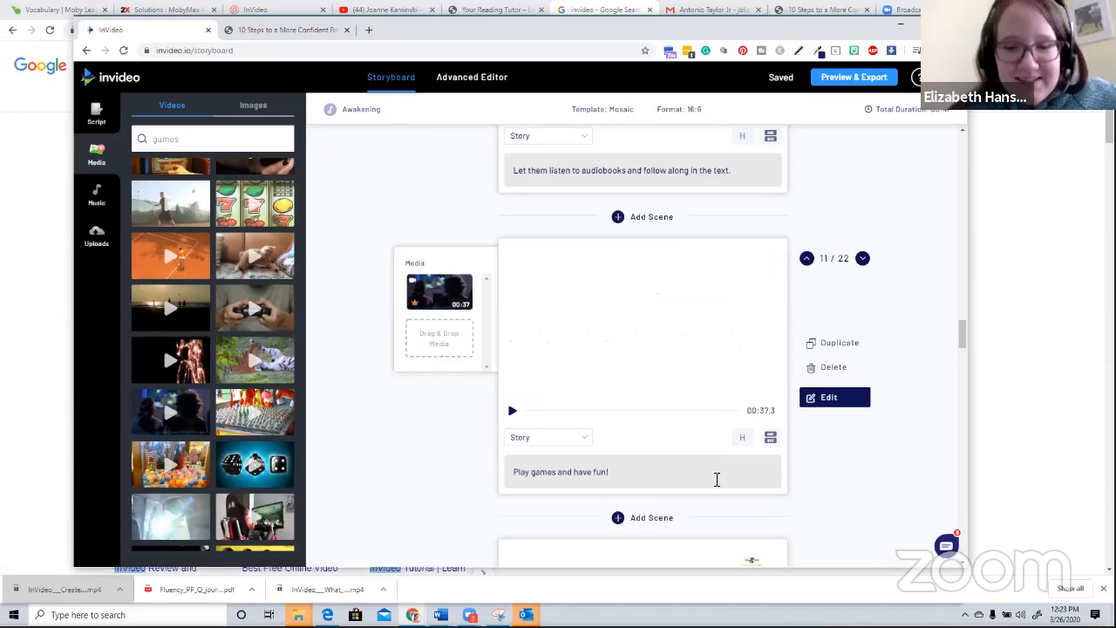
Search the stock videos for "kid jumping up and down" to find media for scene 12, "Get your kids excited & motivated to read!"
{"action": "scroll", "coordinate": [366, 440], "scroll_direction": "down", "scroll_amount": 2}
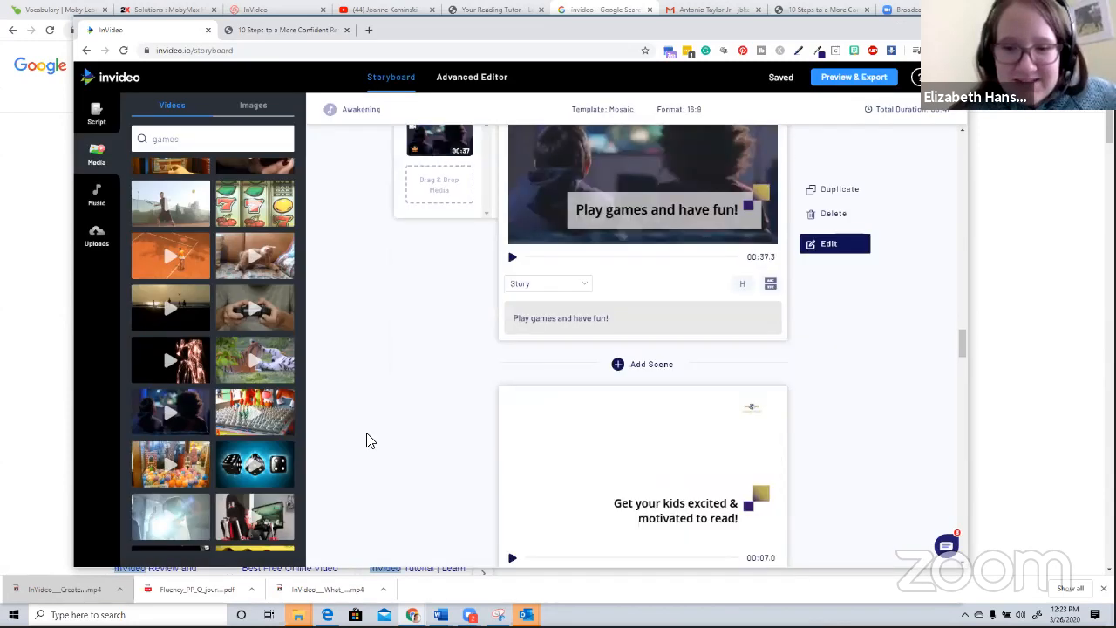
{"action": "scroll", "coordinate": [323, 232], "scroll_direction": "down", "scroll_amount": 1}
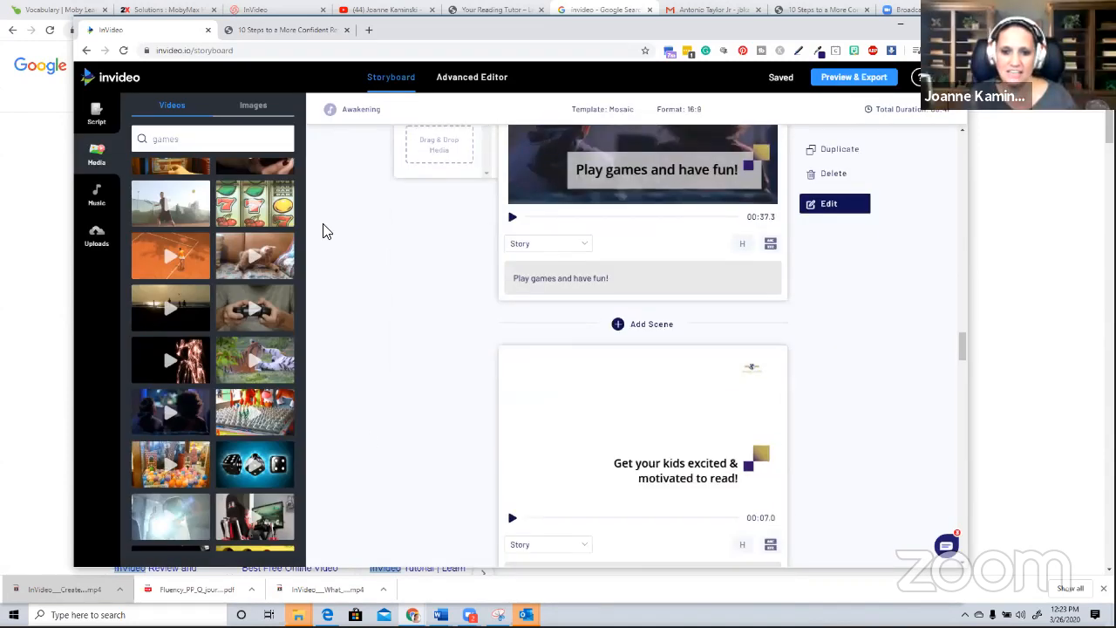
{"action": "scroll", "coordinate": [336, 288], "scroll_direction": "down", "scroll_amount": 1}
{"action": "scroll", "coordinate": [330, 266], "scroll_direction": "down", "scroll_amount": 2}
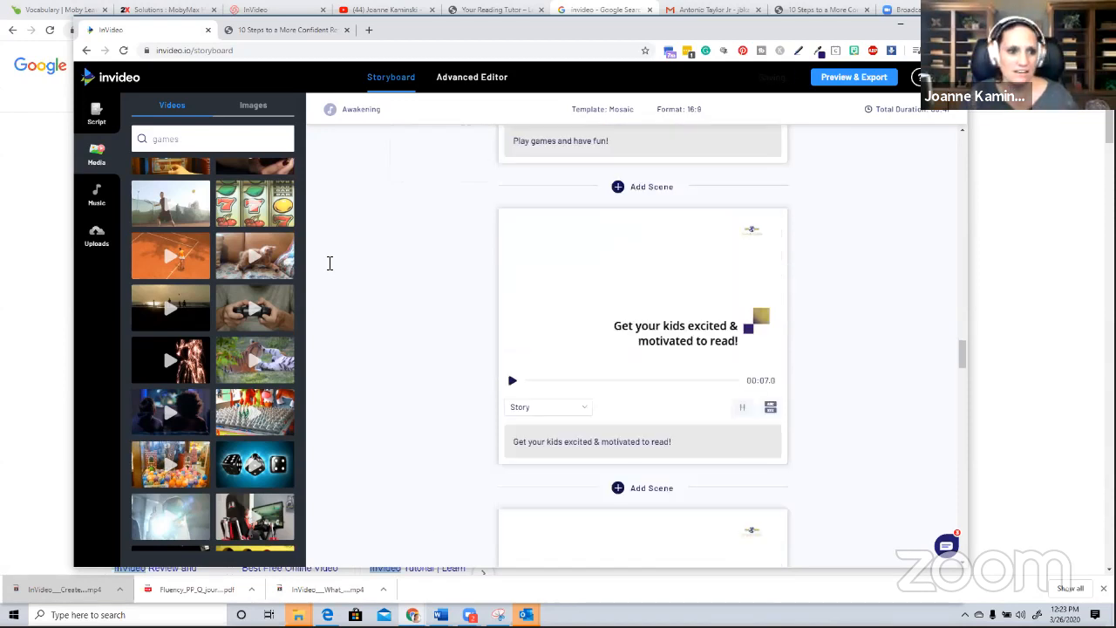
{"action": "scroll", "coordinate": [329, 264], "scroll_direction": "down", "scroll_amount": 1}
{"action": "key", "text": "ctrl+a"}
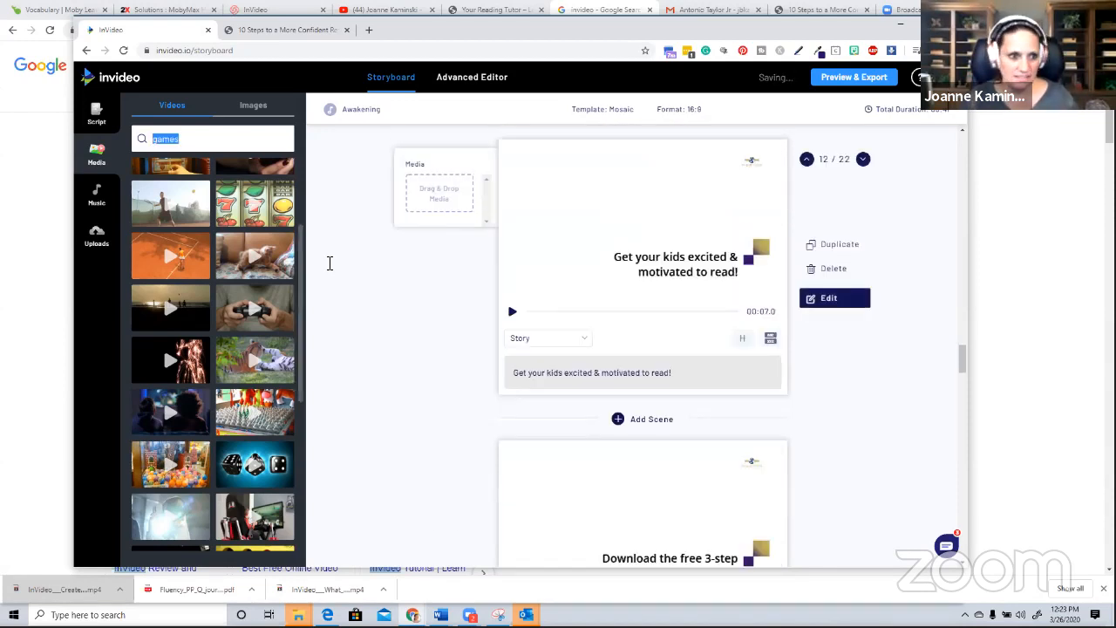
{"action": "key", "text": "BackSpace"}
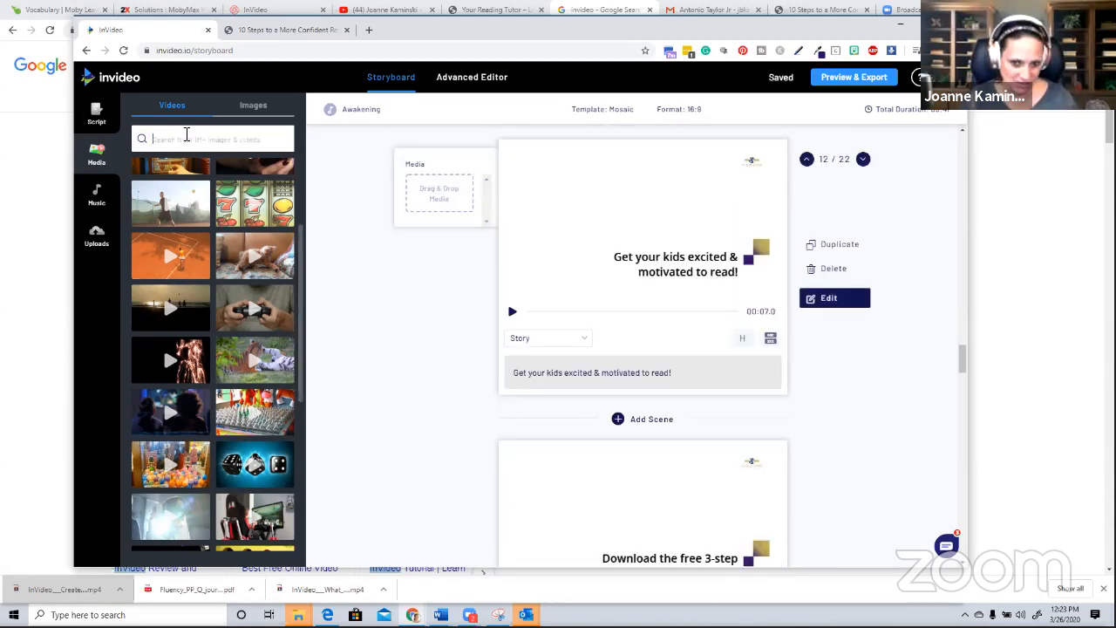
{"action": "type", "text": "kid jum"}
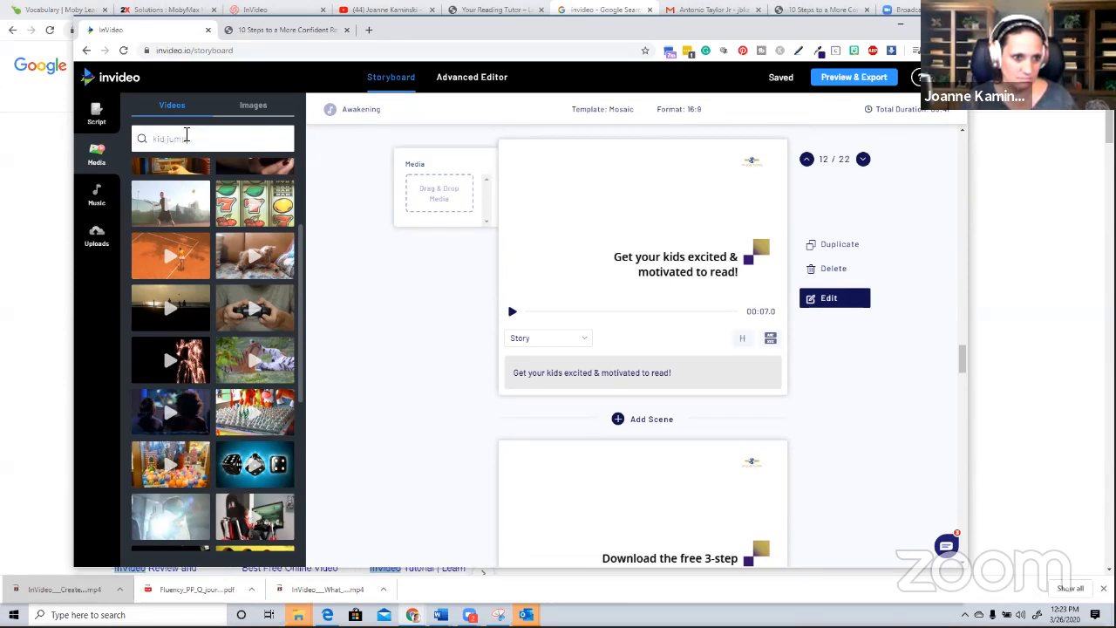
{"action": "type", "text": "ping up and down"}
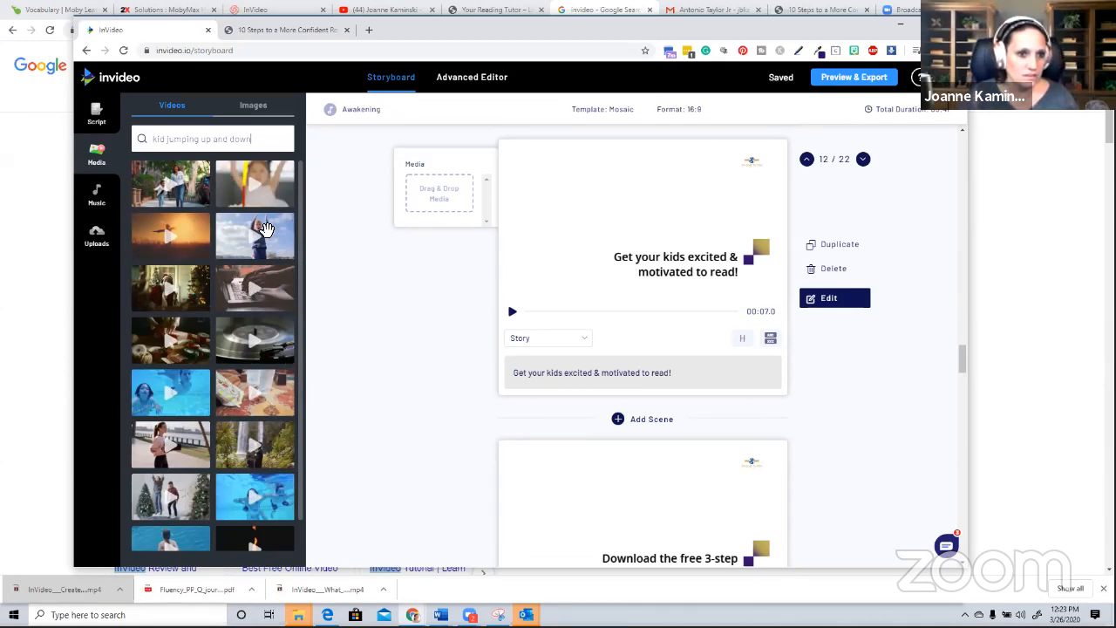
Add the clip of the boy raising his arms against a cloudy sky to scene 12, keeping its full length
{"action": "left_click_drag", "start_coordinate": [245, 239], "coordinate": [435, 195]}
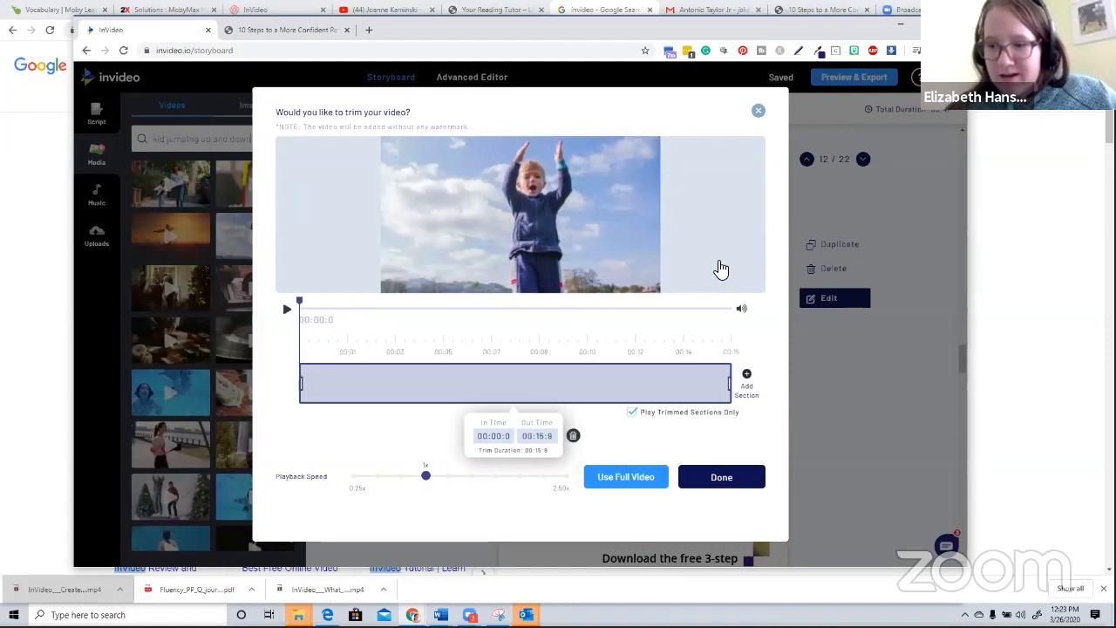
{"action": "left_click", "coordinate": [698, 475]}
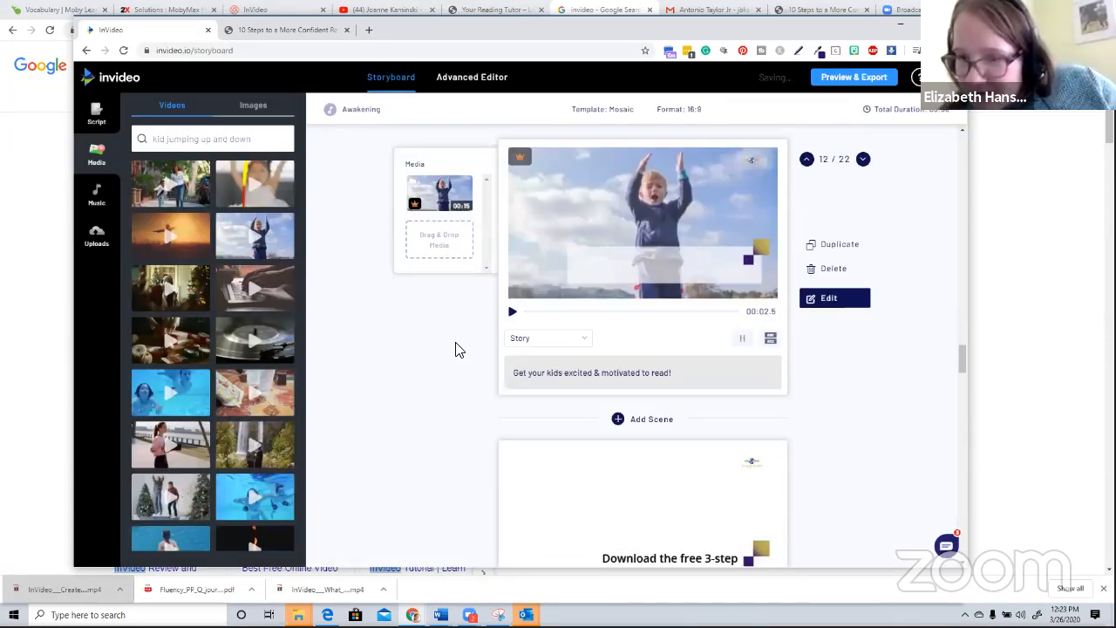
Search the stock videos for "dinosaurs" and add the brown T. rex clip to scene 14, "Make reading relevant to your child."
{"action": "scroll", "coordinate": [459, 349], "scroll_direction": "down", "scroll_amount": 3}
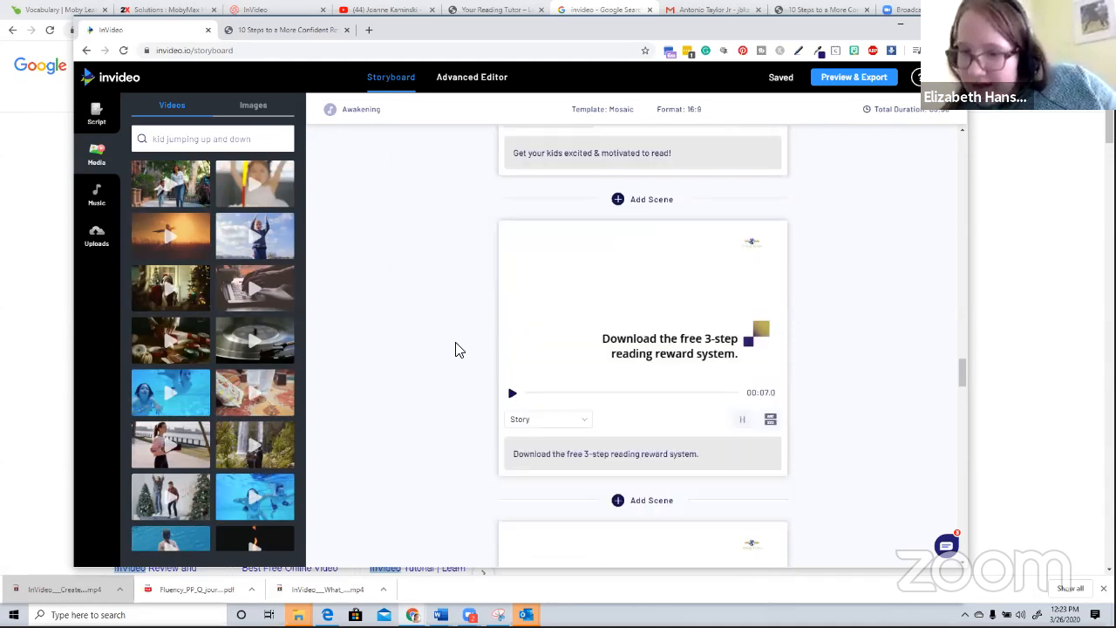
{"action": "scroll", "coordinate": [459, 349], "scroll_direction": "down", "scroll_amount": 3}
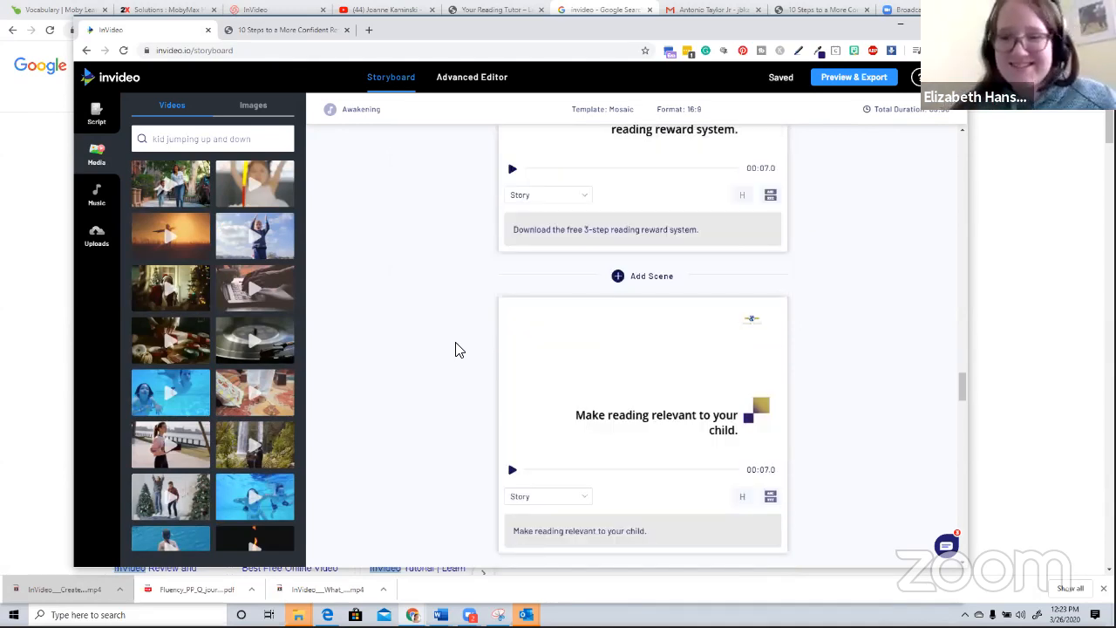
{"action": "scroll", "coordinate": [454, 353], "scroll_direction": "down", "scroll_amount": 3}
{"action": "scroll", "coordinate": [590, 224], "scroll_direction": "up", "scroll_amount": 1}
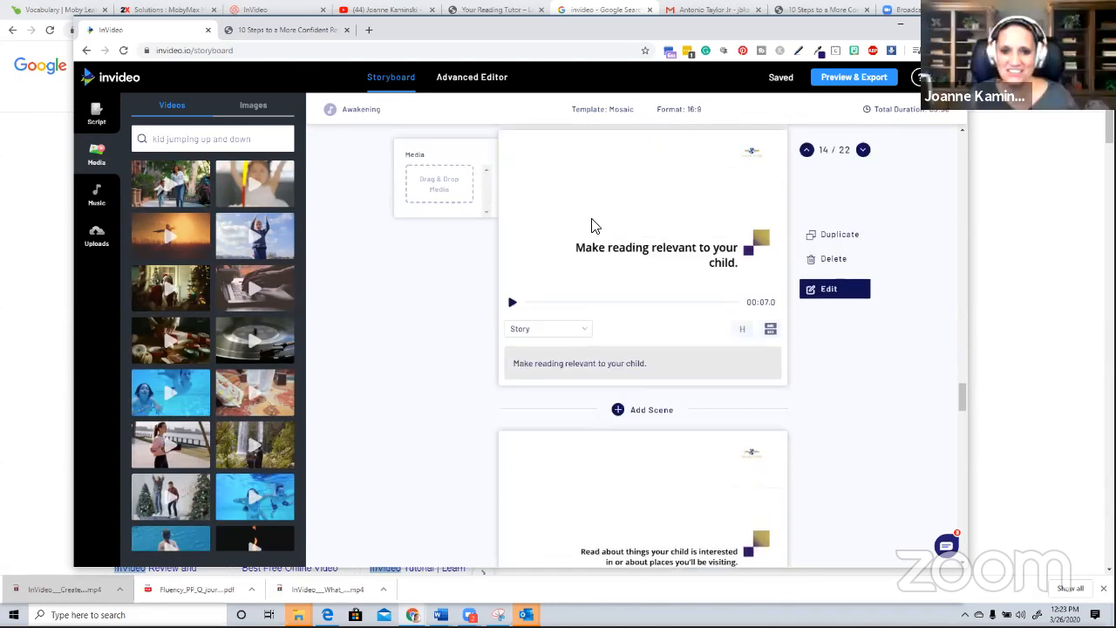
{"action": "scroll", "coordinate": [642, 281], "scroll_direction": "up", "scroll_amount": 1}
{"action": "scroll", "coordinate": [355, 301], "scroll_direction": "up", "scroll_amount": 1}
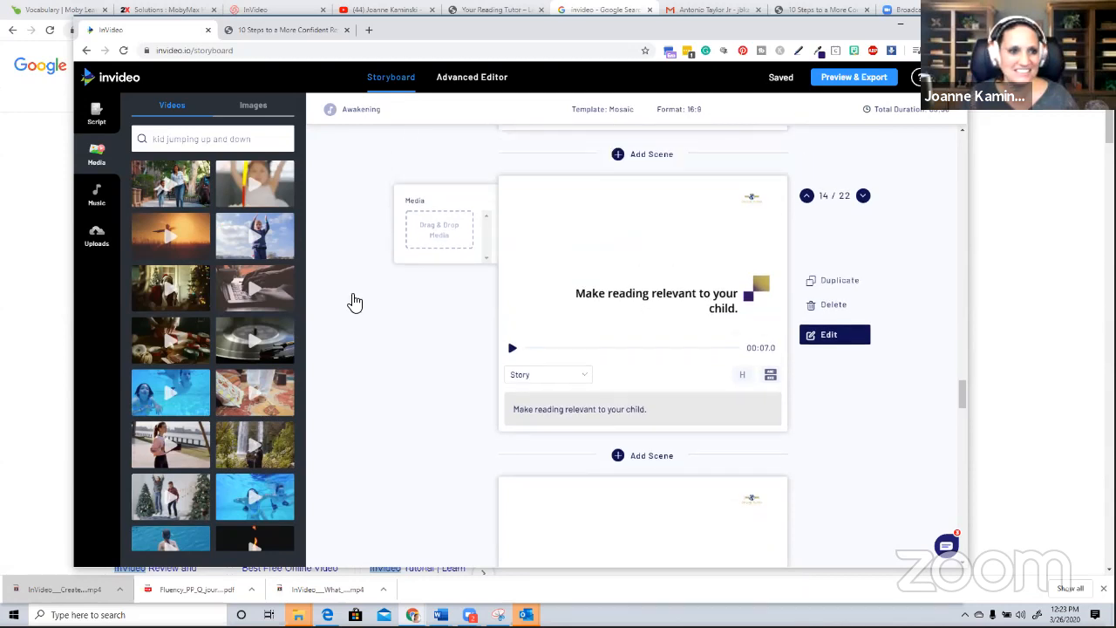
{"action": "triple_click", "coordinate": [183, 140]}
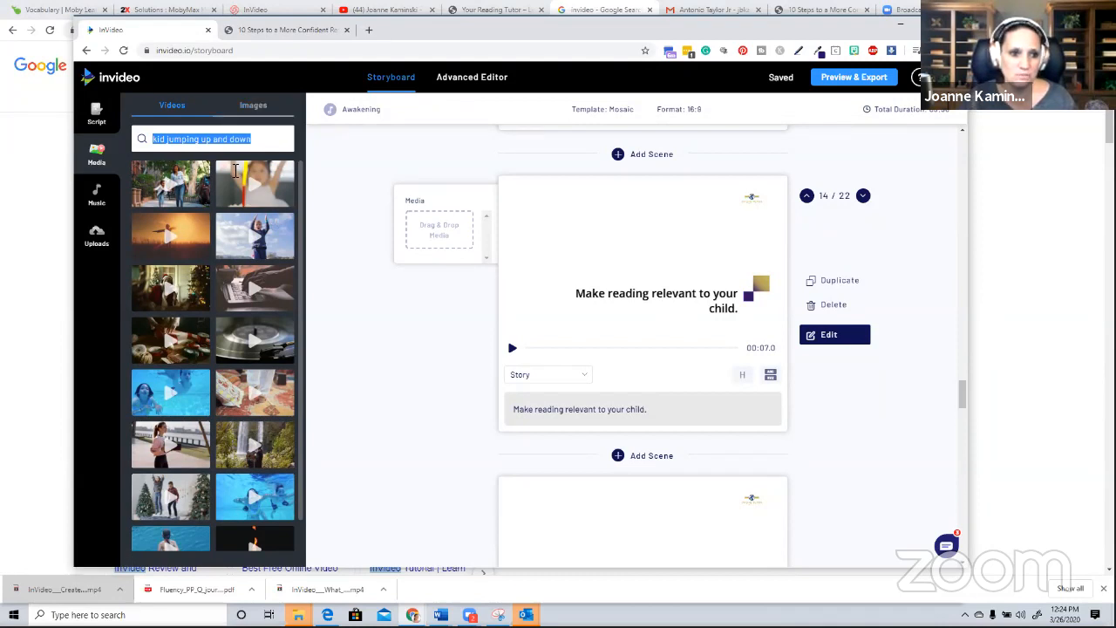
{"action": "key", "text": "BackSpace"}
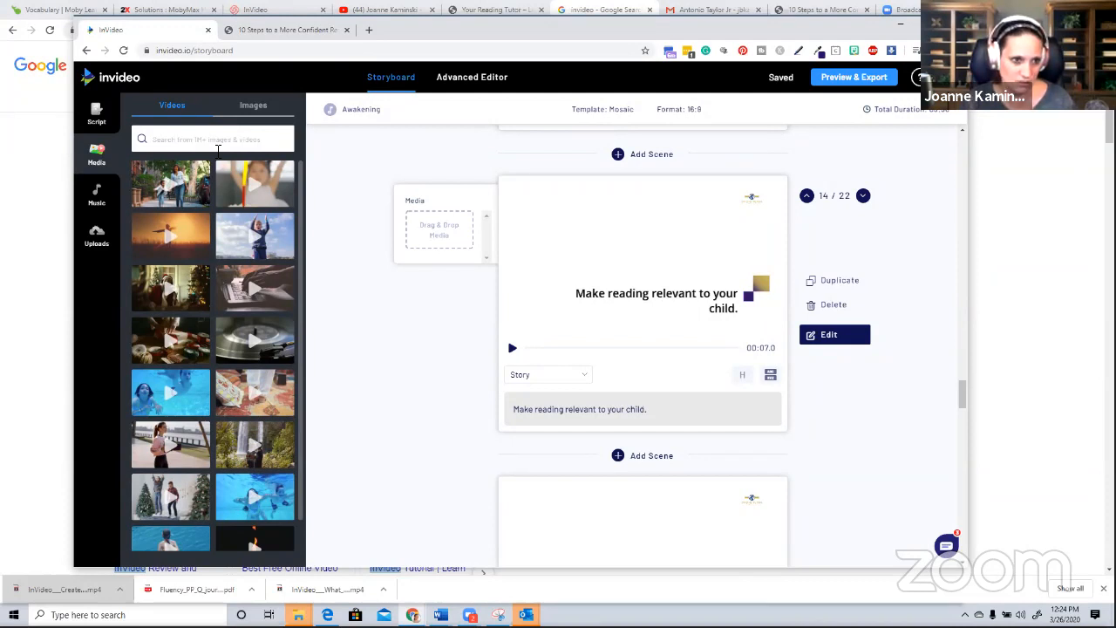
{"action": "type", "text": "dinosaurs"}
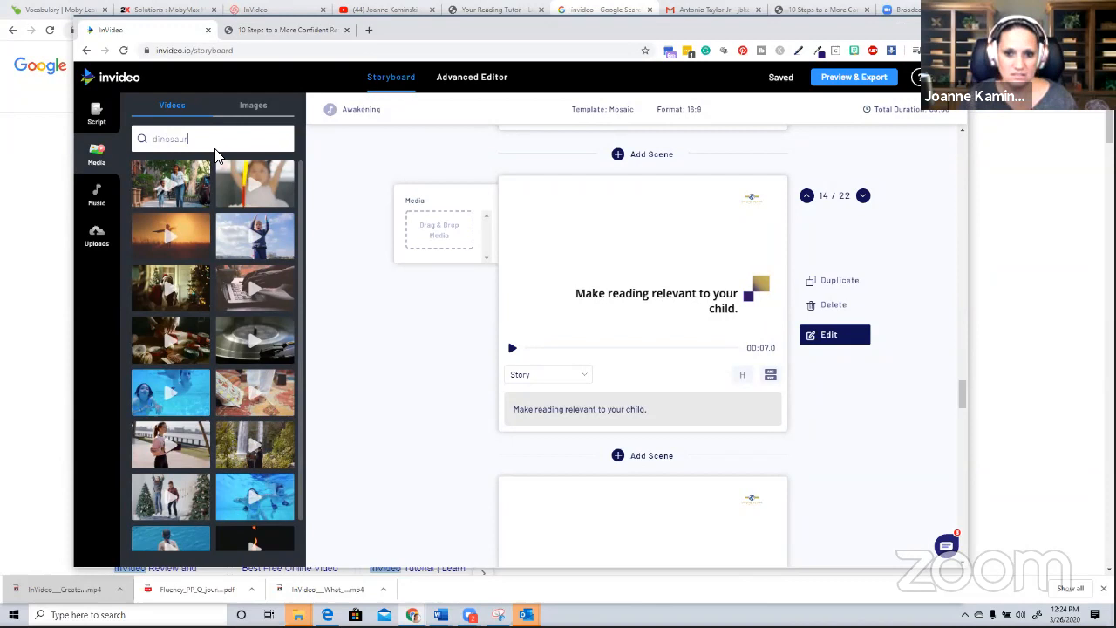
{"action": "key", "text": "Return"}
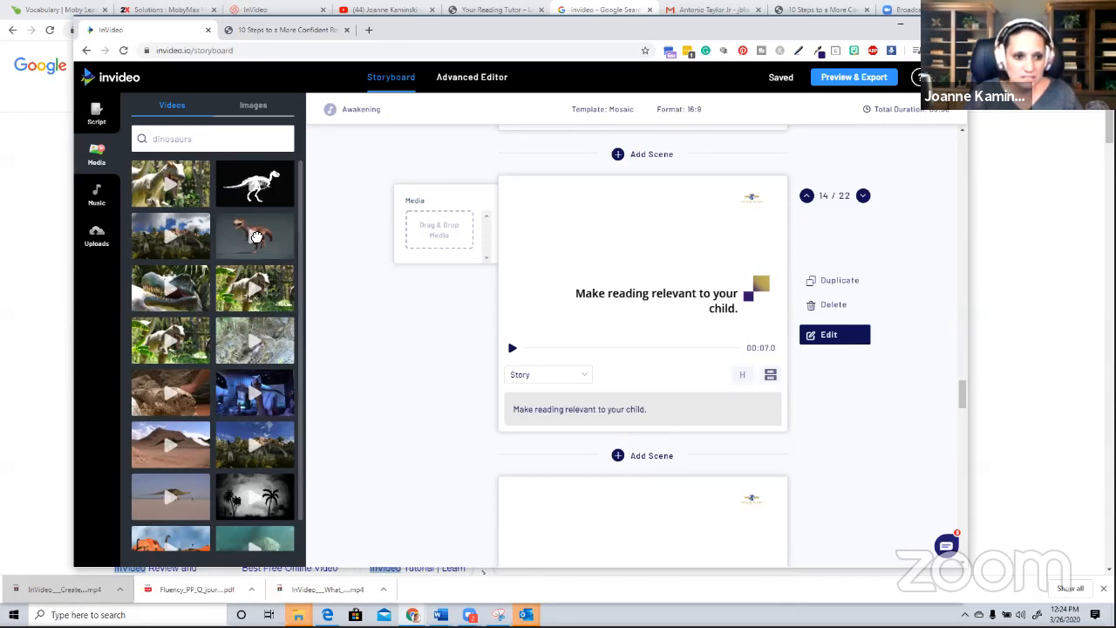
{"action": "left_click_drag", "start_coordinate": [243, 233], "coordinate": [417, 227]}
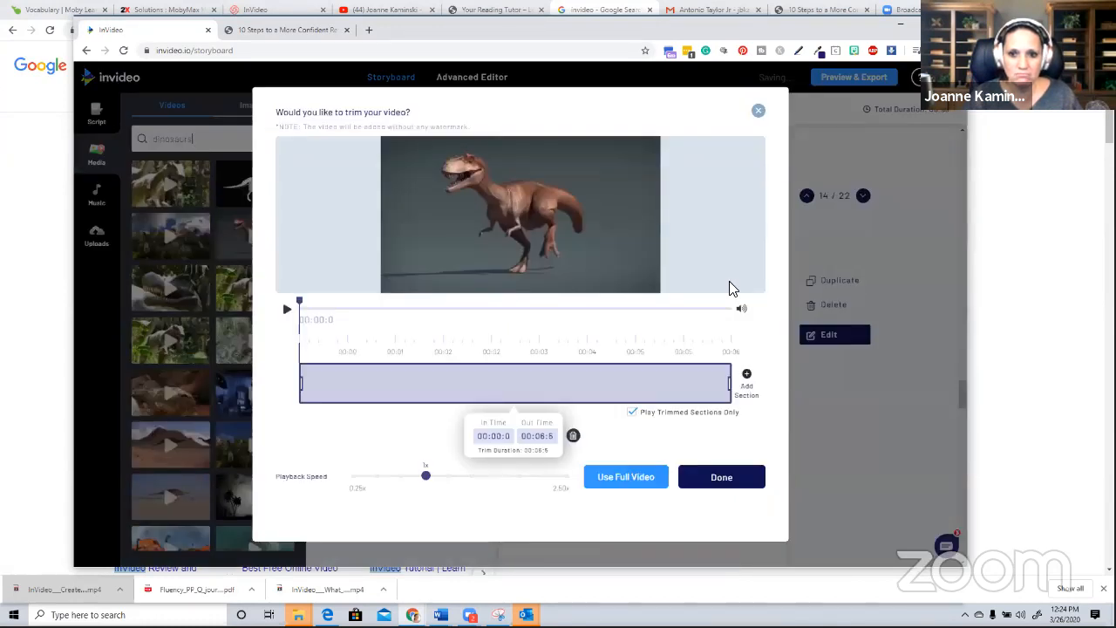
{"action": "left_click", "coordinate": [721, 479]}
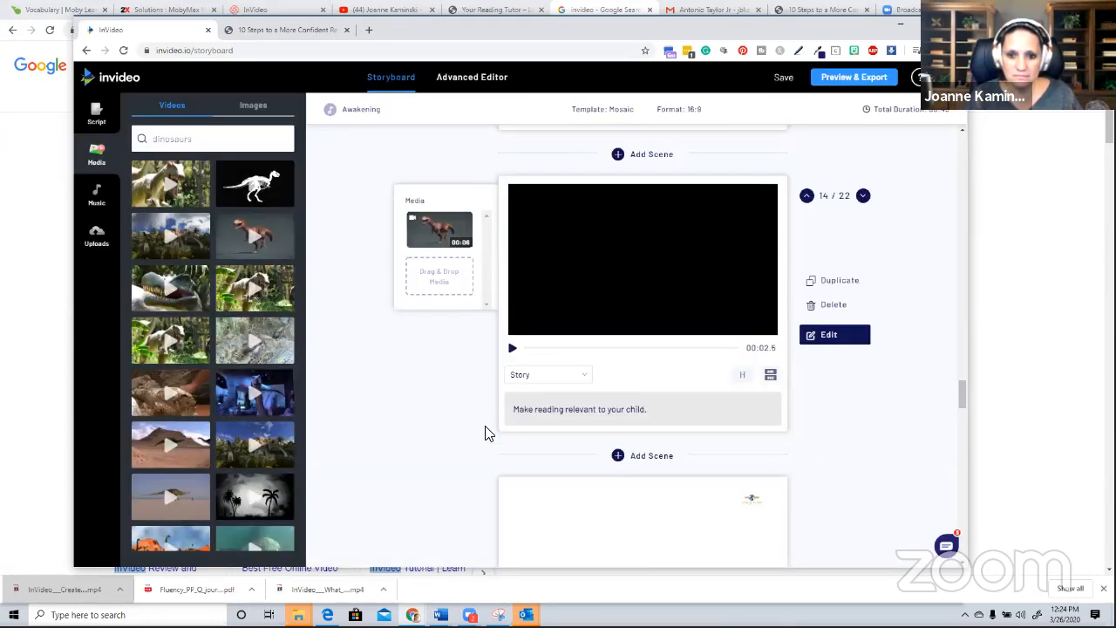
Search the stock videos for "musuem with kids" to find media for scene 15 about the child's interests and places to visit
{"action": "scroll", "coordinate": [489, 433], "scroll_direction": "down", "scroll_amount": 2}
{"action": "scroll", "coordinate": [486, 433], "scroll_direction": "down", "scroll_amount": 2}
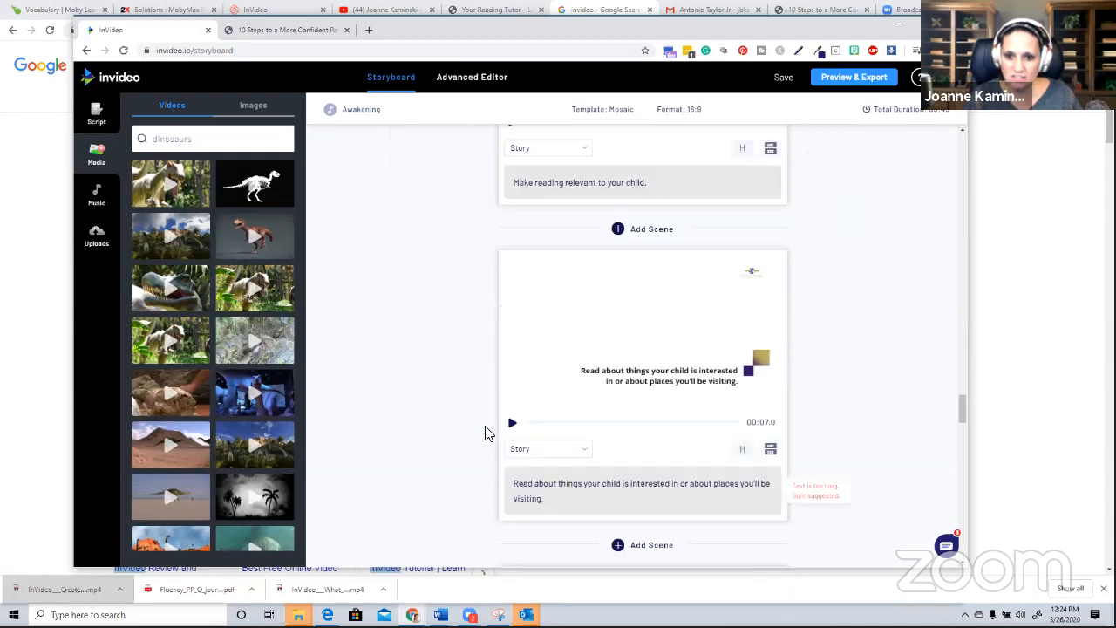
{"action": "scroll", "coordinate": [486, 433], "scroll_direction": "down", "scroll_amount": 1}
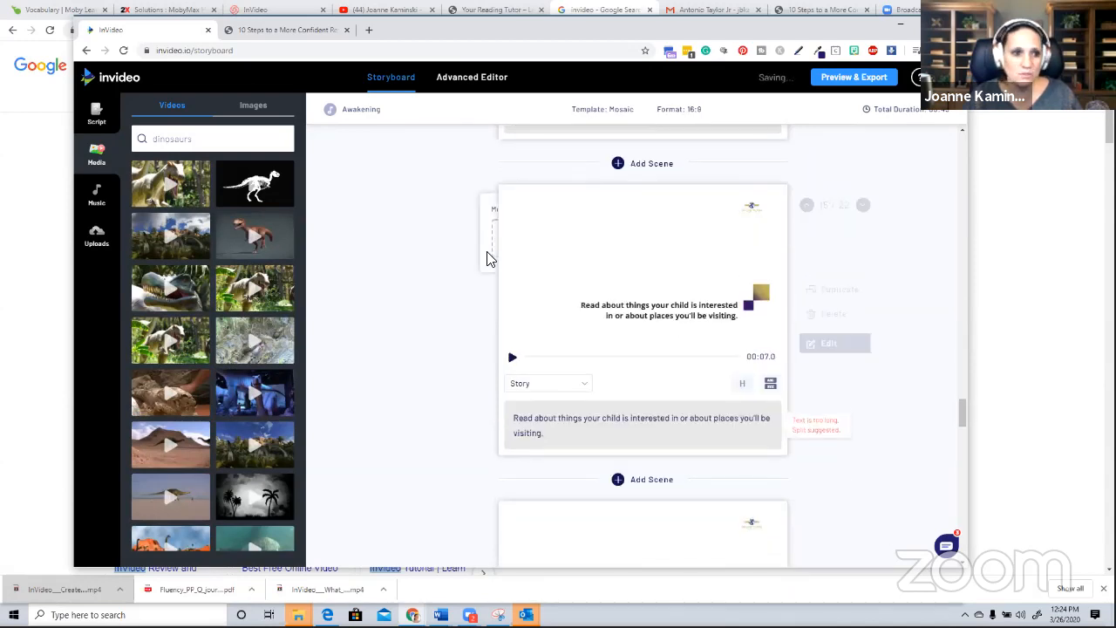
{"action": "double_click", "coordinate": [199, 140]}
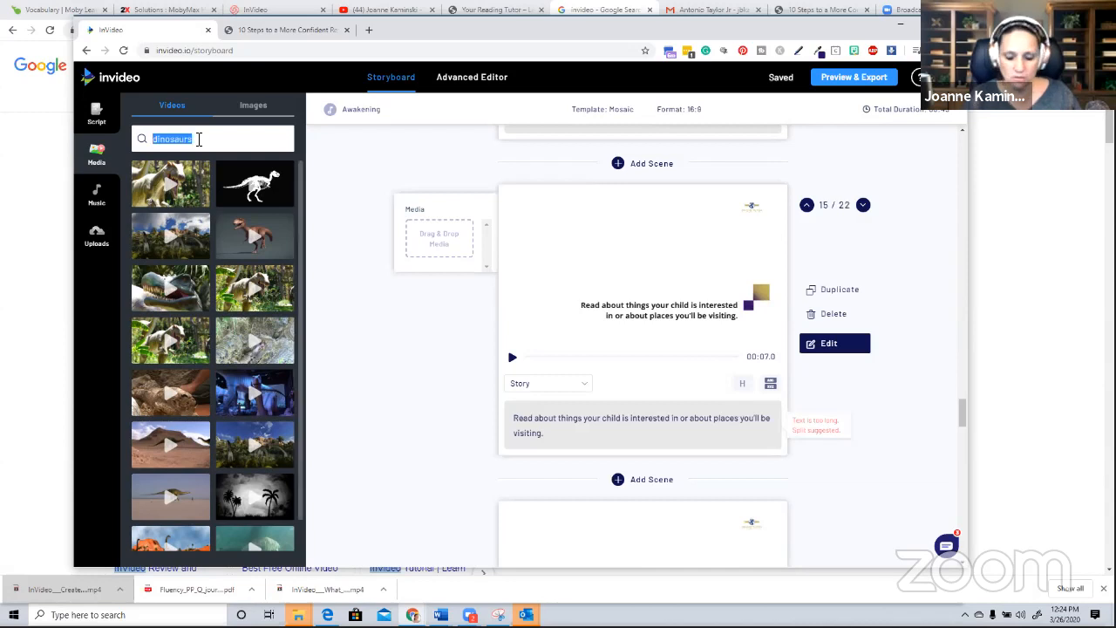
{"action": "type", "text": "mu"}
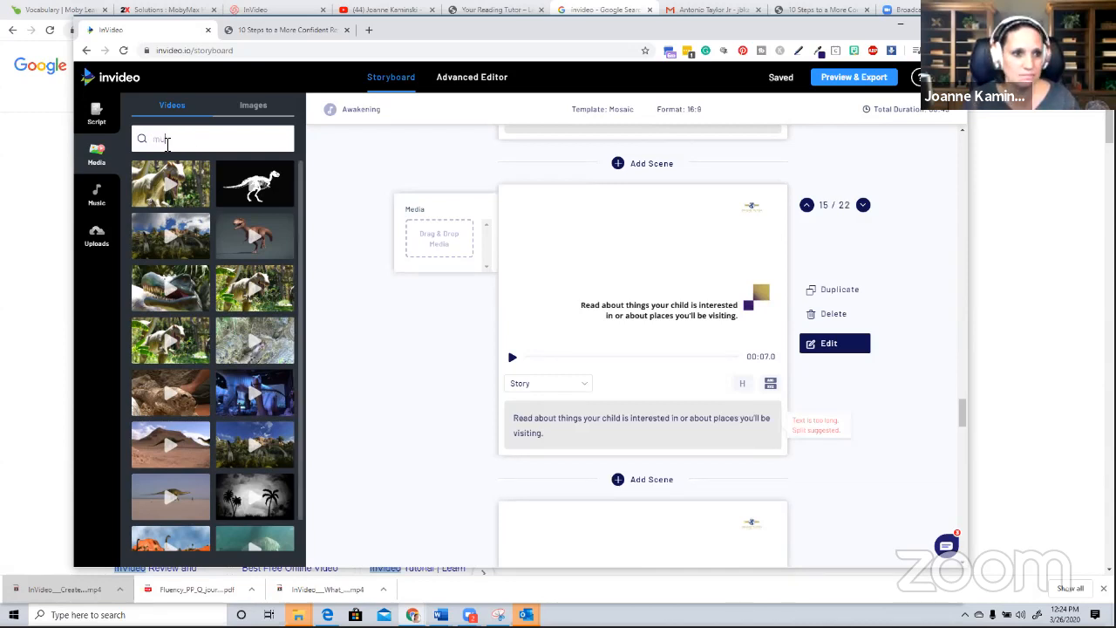
{"action": "type", "text": "seum wi"}
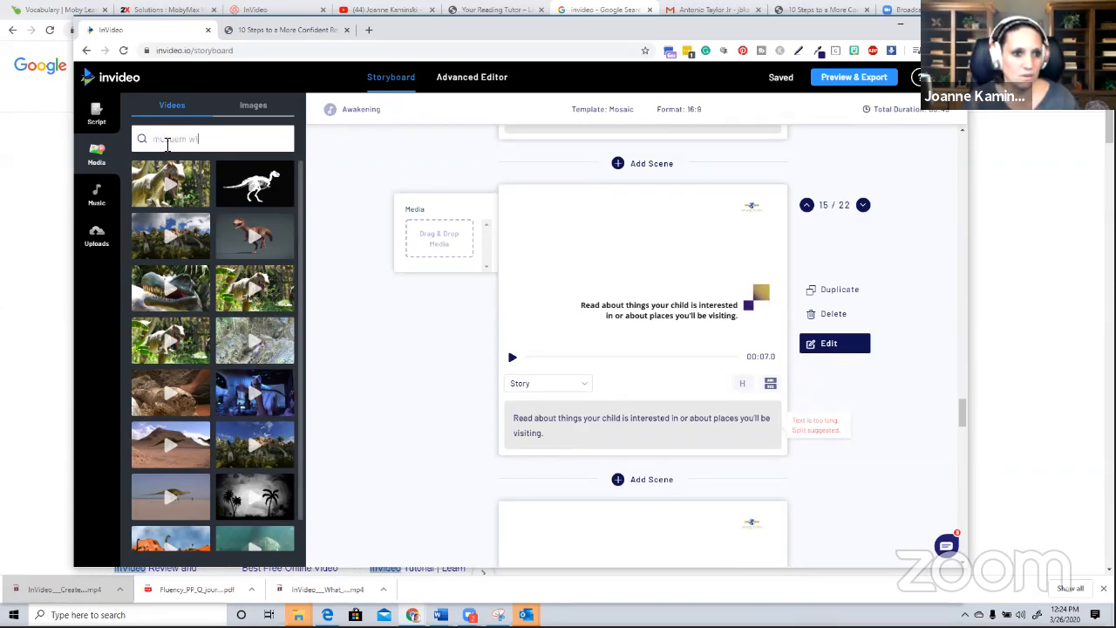
{"action": "type", "text": "th kids"}
{"action": "key", "text": "Return"}
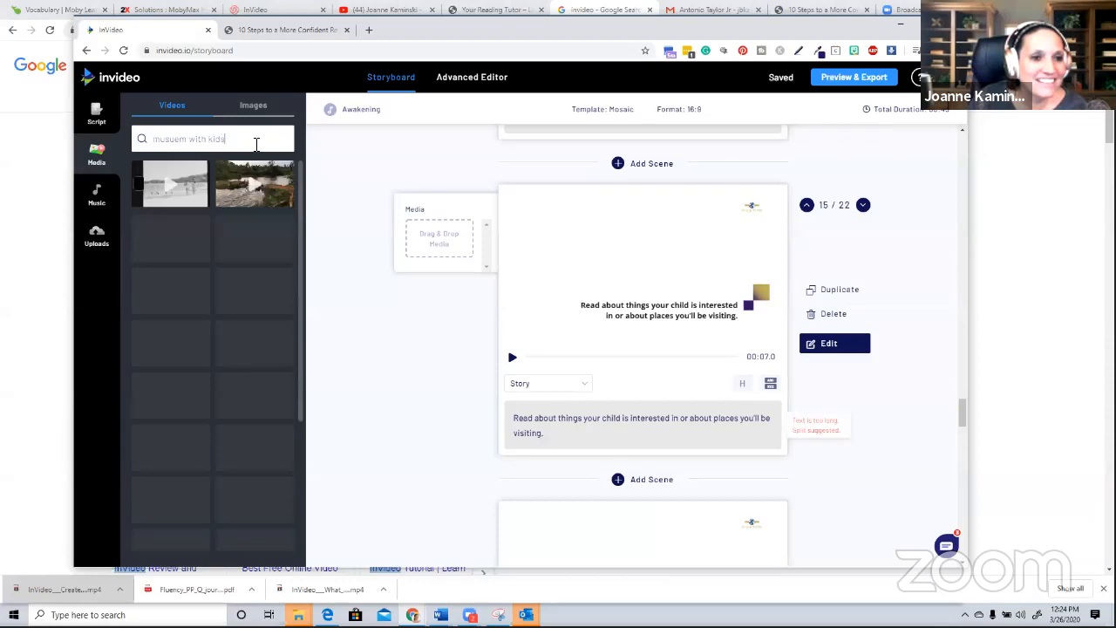
Shorten the stock video search to "musuem" and add the clip of the white columned museum building to scene 15
{"action": "key", "text": "BackSpace"}
{"action": "key", "text": "BackSpace"}
{"action": "key", "text": "BackSpace"}
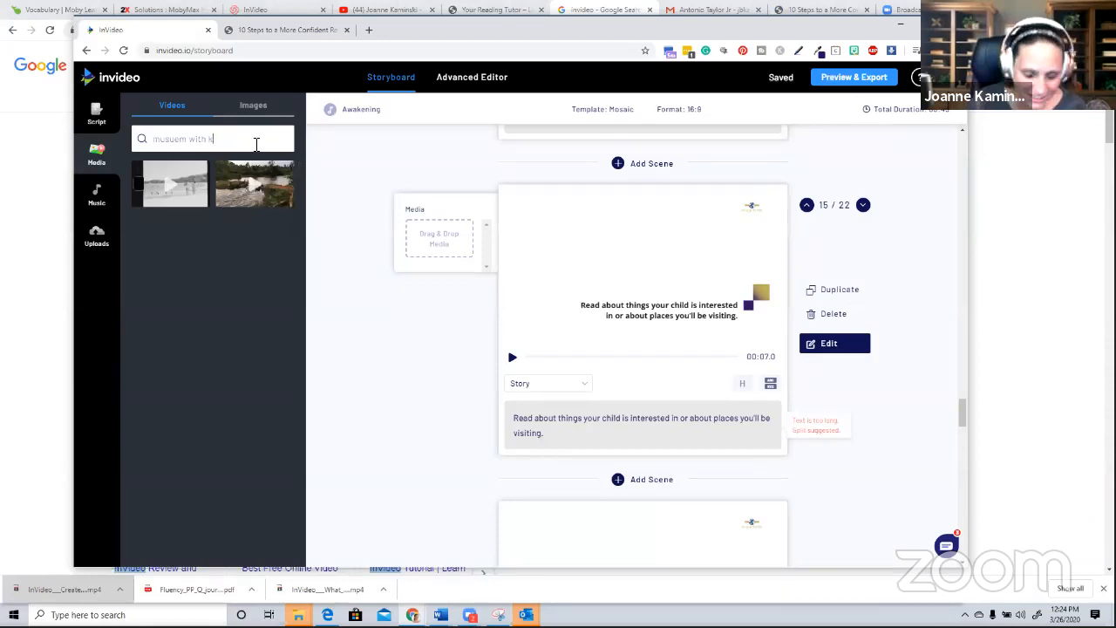
{"action": "key", "text": "BackSpace"}
{"action": "key", "text": "BackSpace"}
{"action": "key", "text": "BackSpace"}
{"action": "key", "text": "BackSpace"}
{"action": "key", "text": "BackSpace"}
{"action": "key", "text": "BackSpace"}
{"action": "key", "text": "BackSpace"}
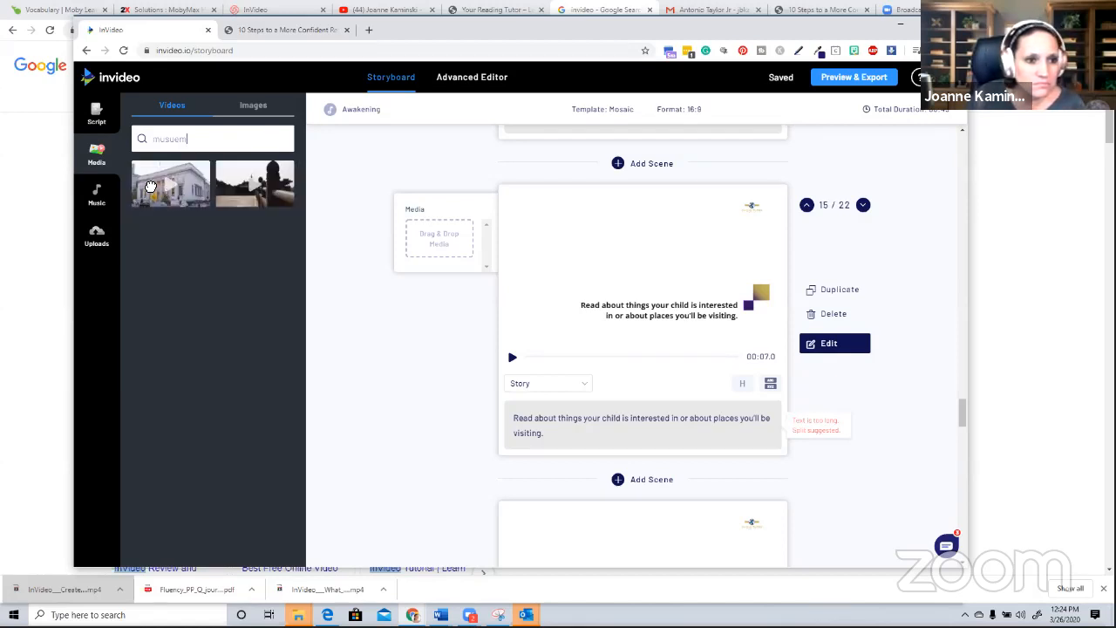
{"action": "left_click_drag", "start_coordinate": [179, 194], "coordinate": [424, 230]}
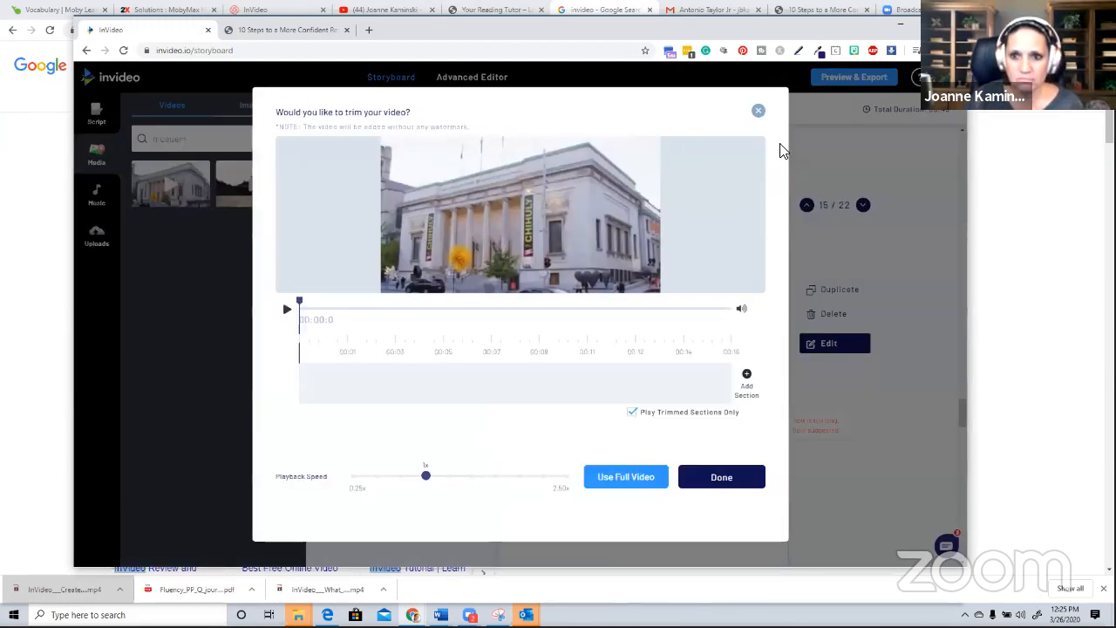
{"action": "left_click", "coordinate": [710, 485]}
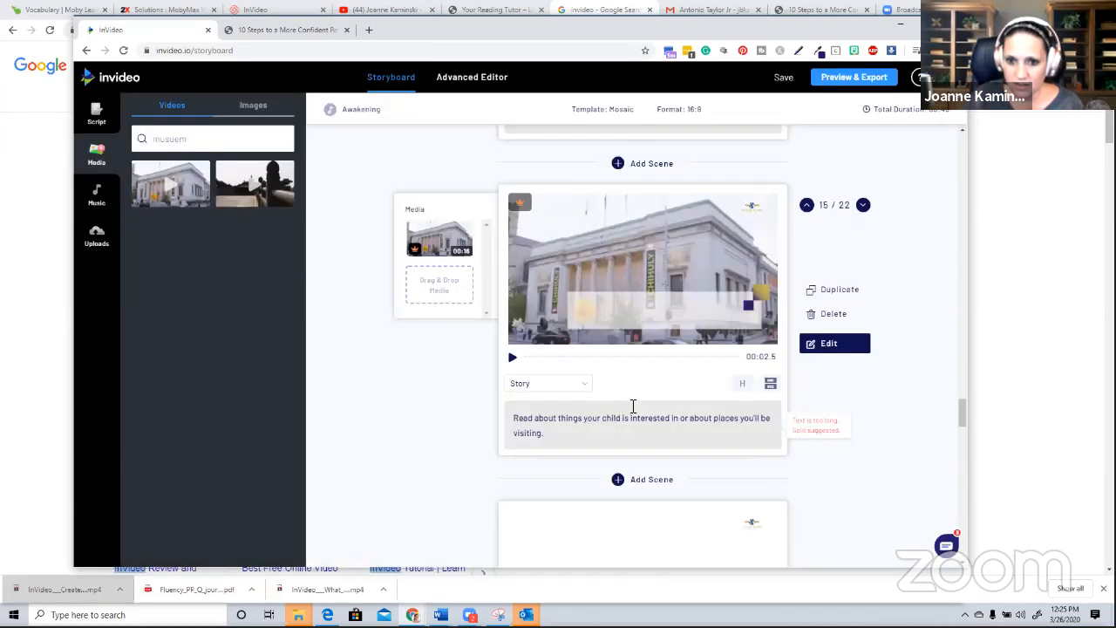
Search the stock videos for "choice" and add the "DECIDE" question-mark road clip to scene 17, "Give them as much choice and control as possible."
{"action": "scroll", "coordinate": [632, 410], "scroll_direction": "down", "scroll_amount": 4}
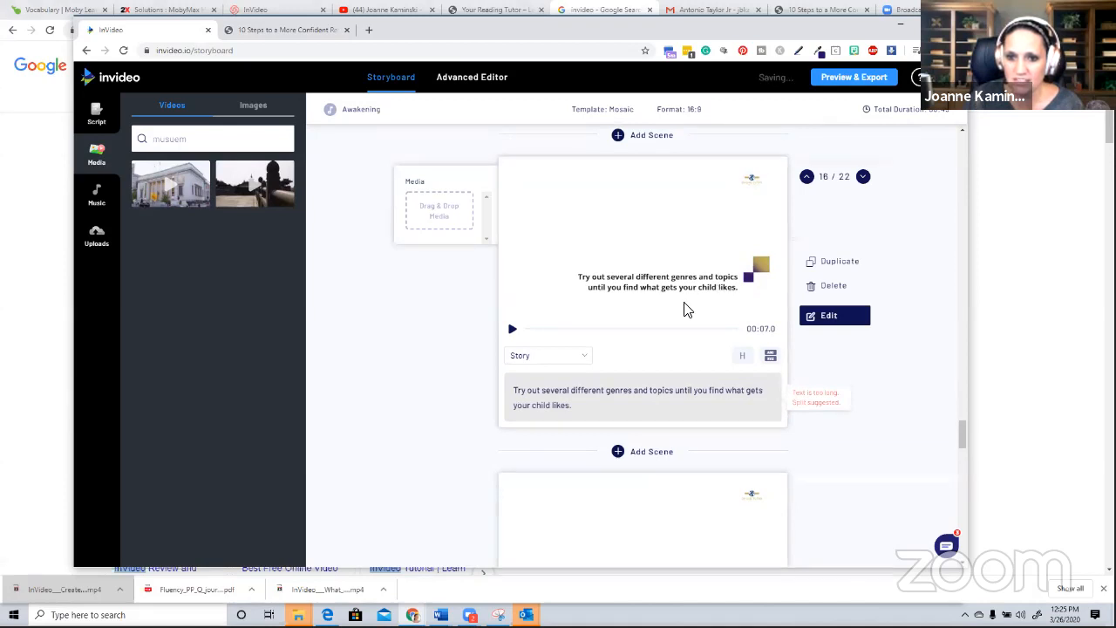
{"action": "scroll", "coordinate": [577, 306], "scroll_direction": "down", "scroll_amount": 3}
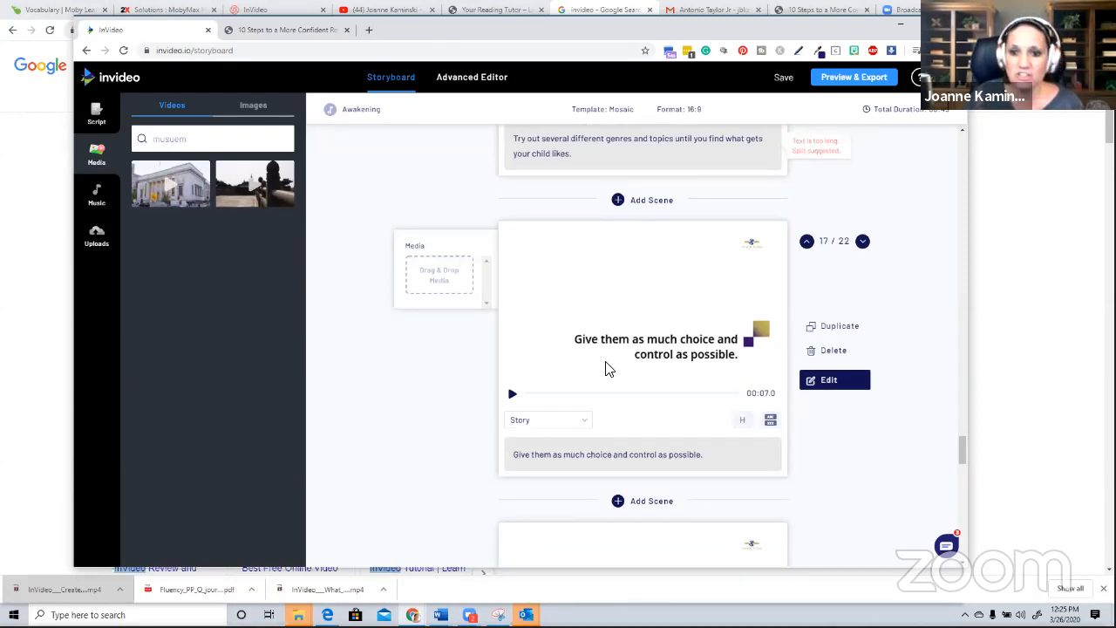
{"action": "scroll", "coordinate": [610, 369], "scroll_direction": "down", "scroll_amount": 1}
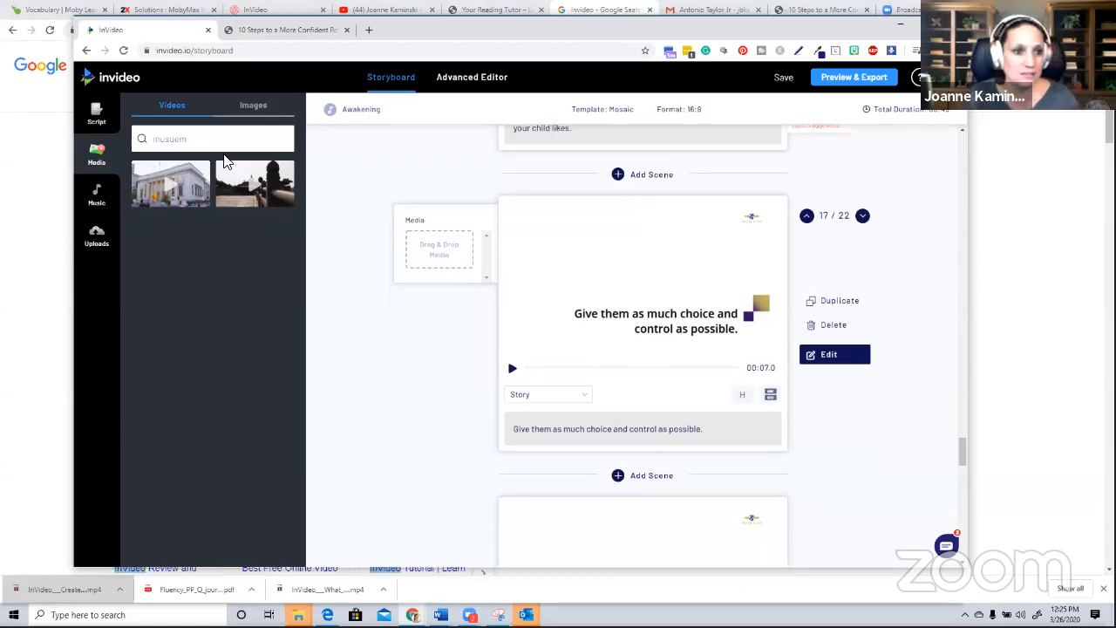
{"action": "triple_click", "coordinate": [226, 157]}
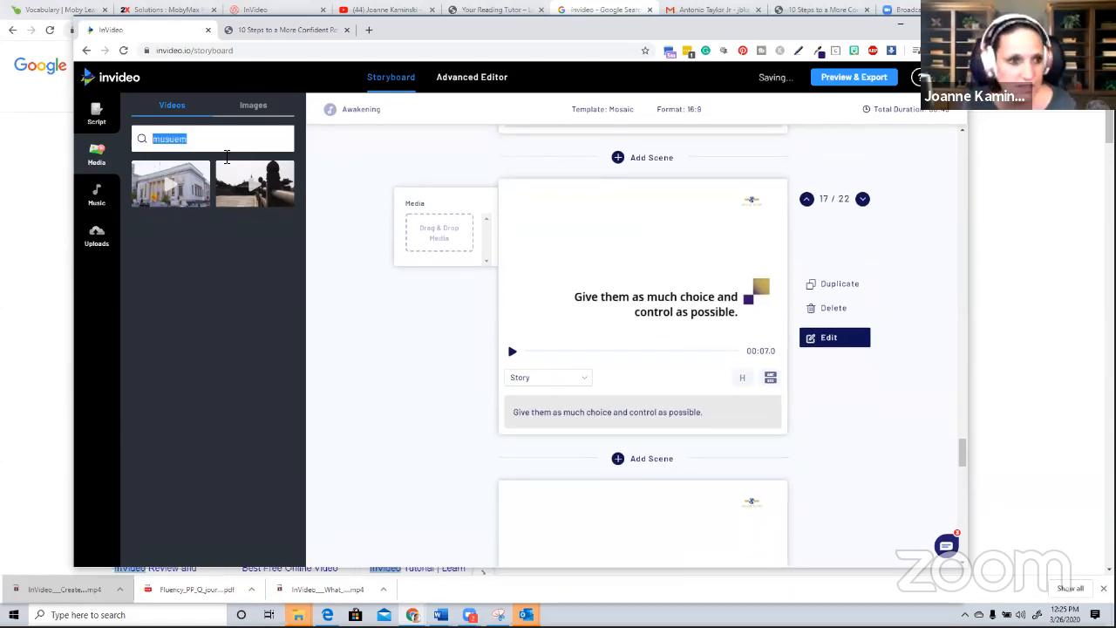
{"action": "key", "text": "BackSpace"}
{"action": "type", "text": "choic"}
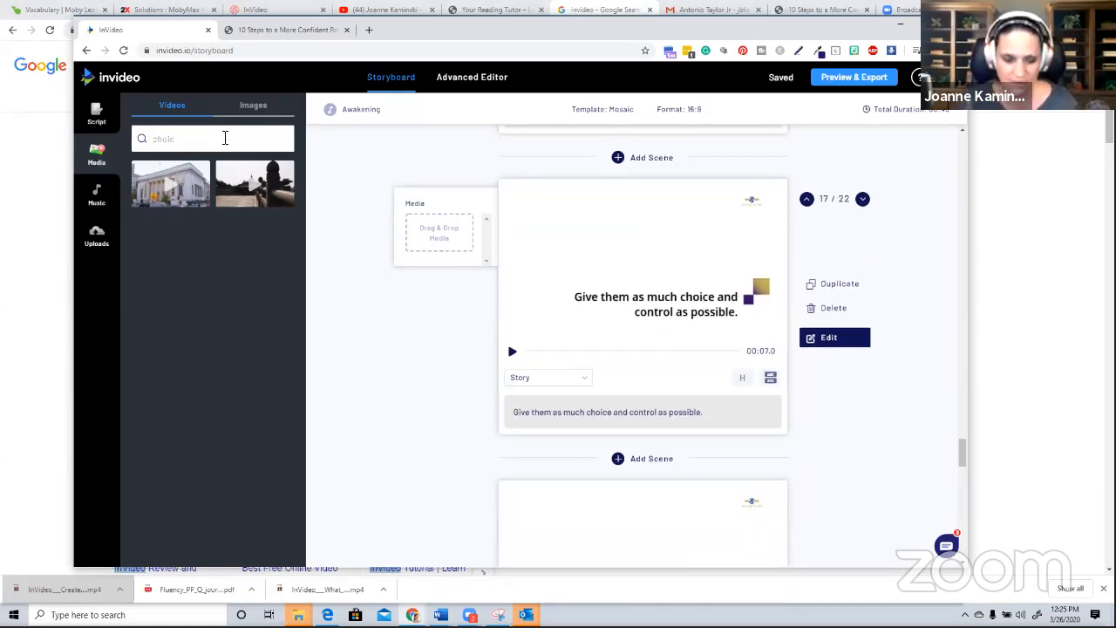
{"action": "type", "text": "e"}
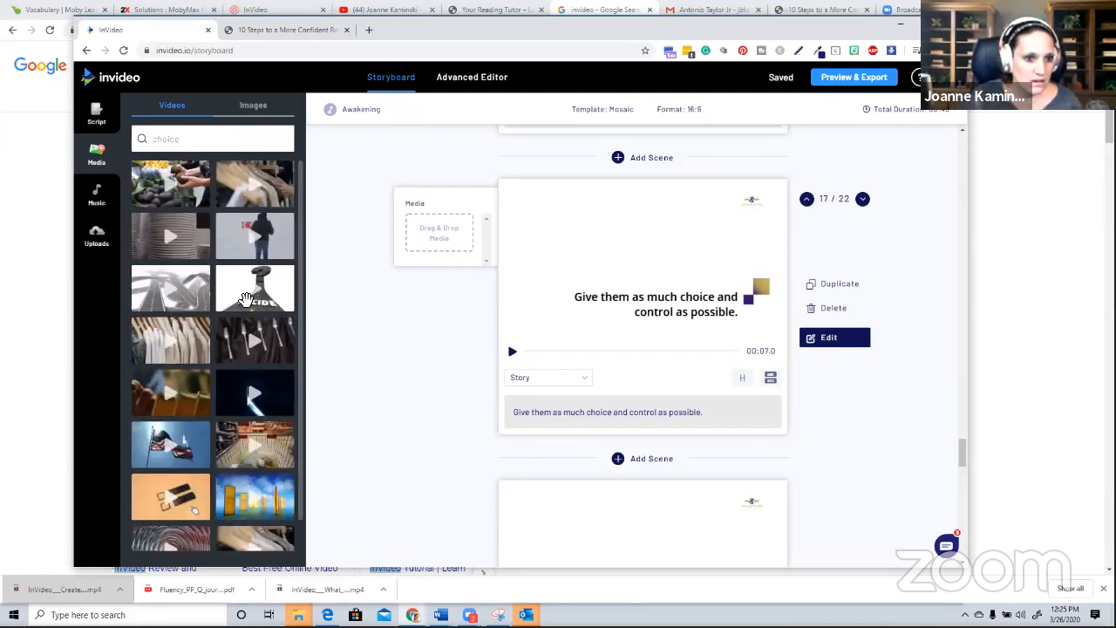
{"action": "left_click", "coordinate": [266, 279]}
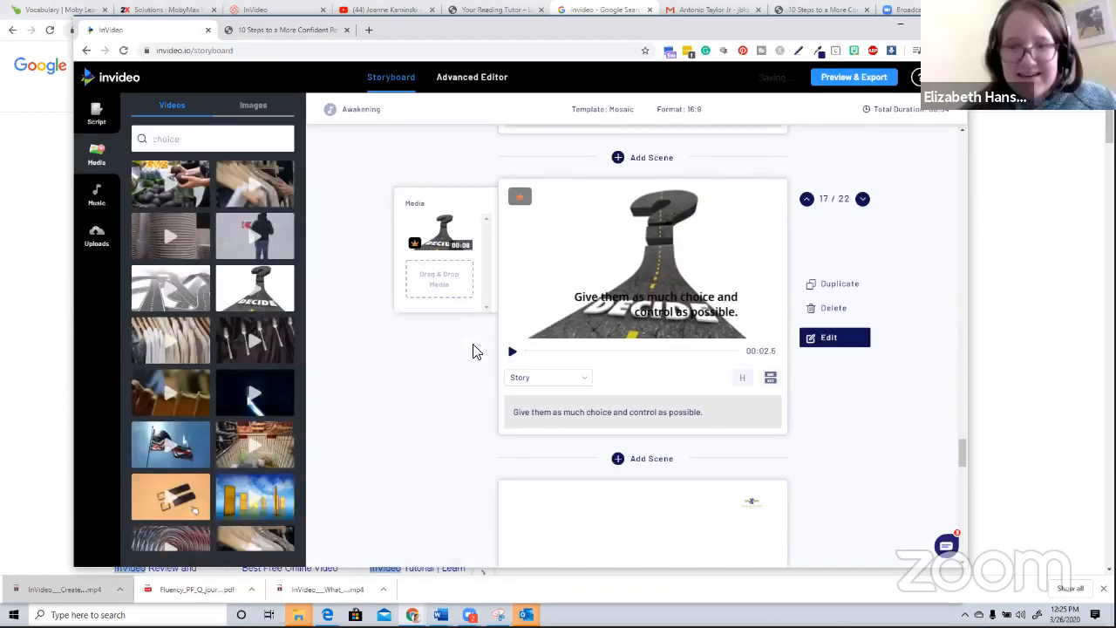
Change scene 17 to the layout with a large dark caption over a light fade along the bottom and save it
{"action": "scroll", "coordinate": [652, 256], "scroll_direction": "down", "scroll_amount": 1}
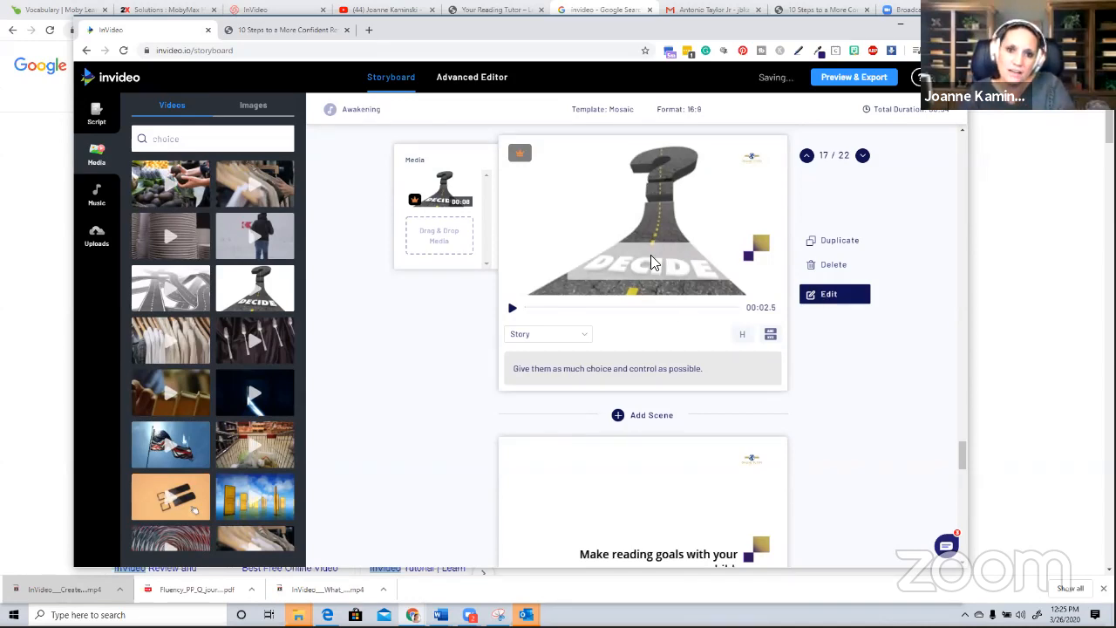
{"action": "left_click", "coordinate": [829, 295]}
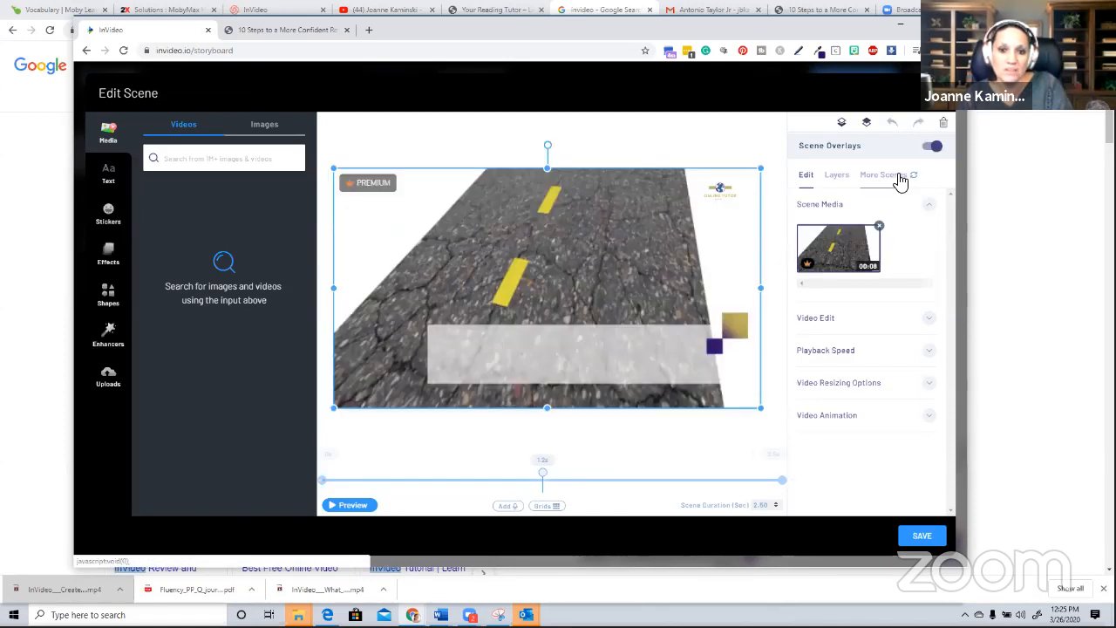
{"action": "left_click", "coordinate": [869, 183]}
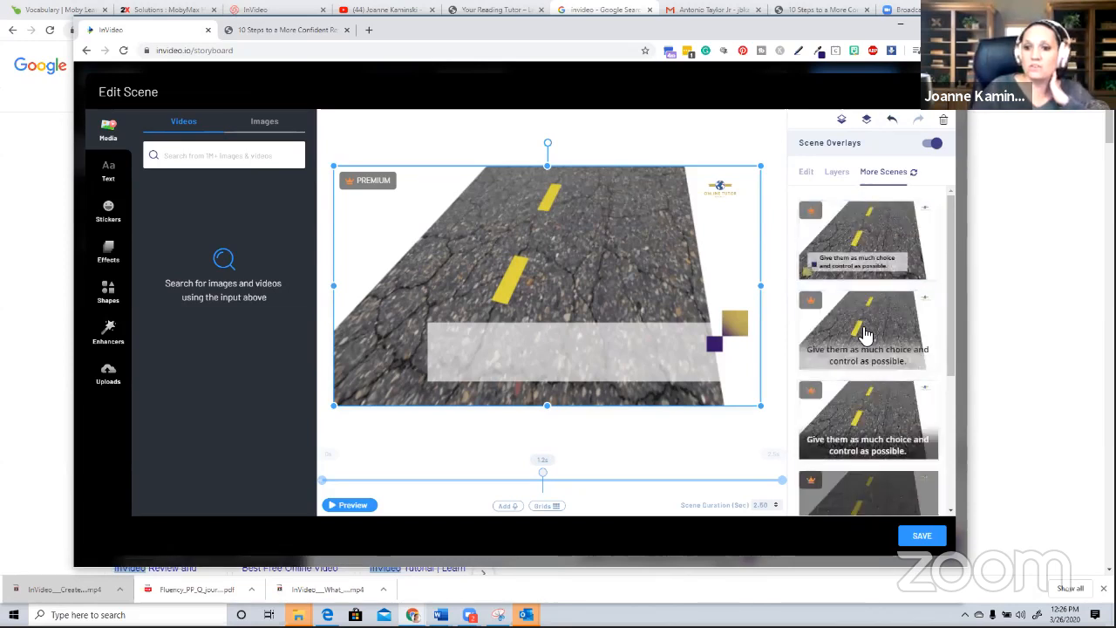
{"action": "scroll", "coordinate": [865, 334], "scroll_direction": "down", "scroll_amount": 3}
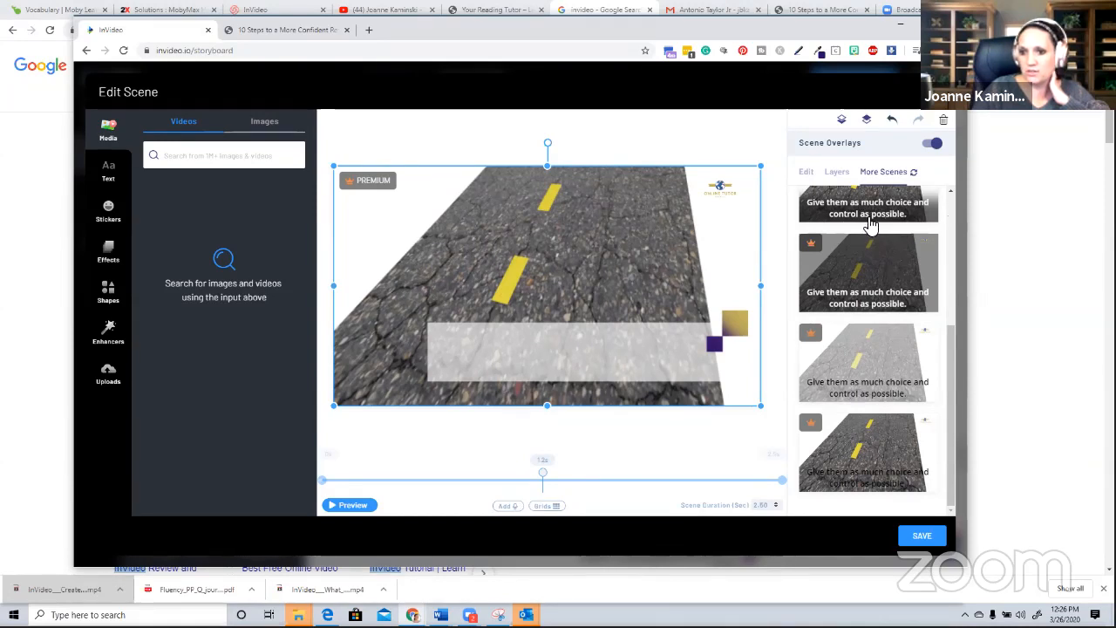
{"action": "scroll", "coordinate": [880, 240], "scroll_direction": "up", "scroll_amount": 5}
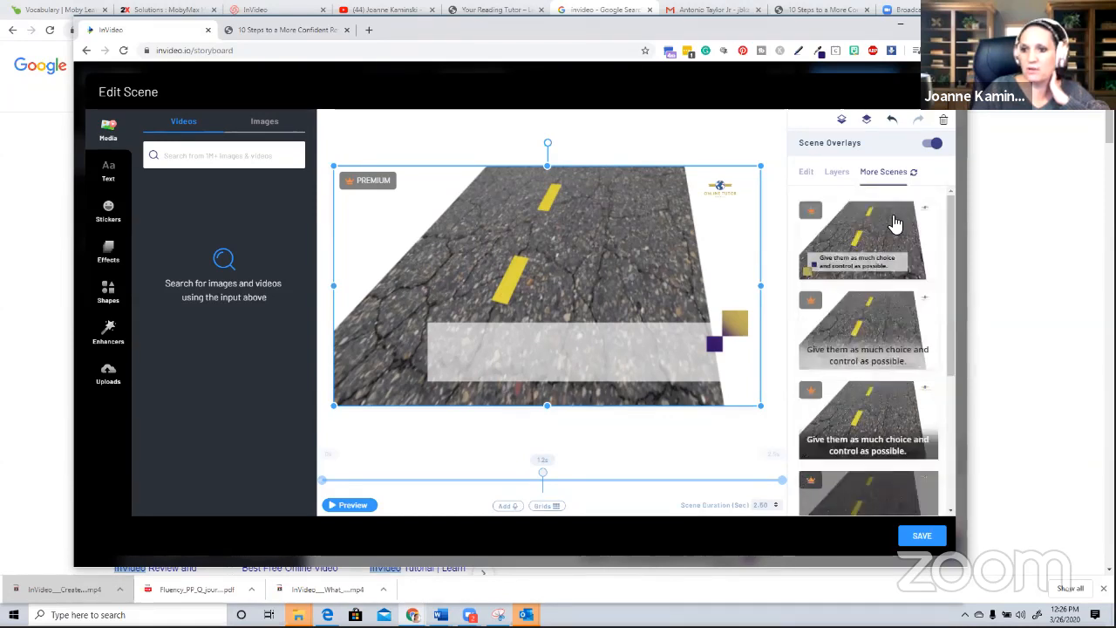
{"action": "left_click", "coordinate": [892, 323]}
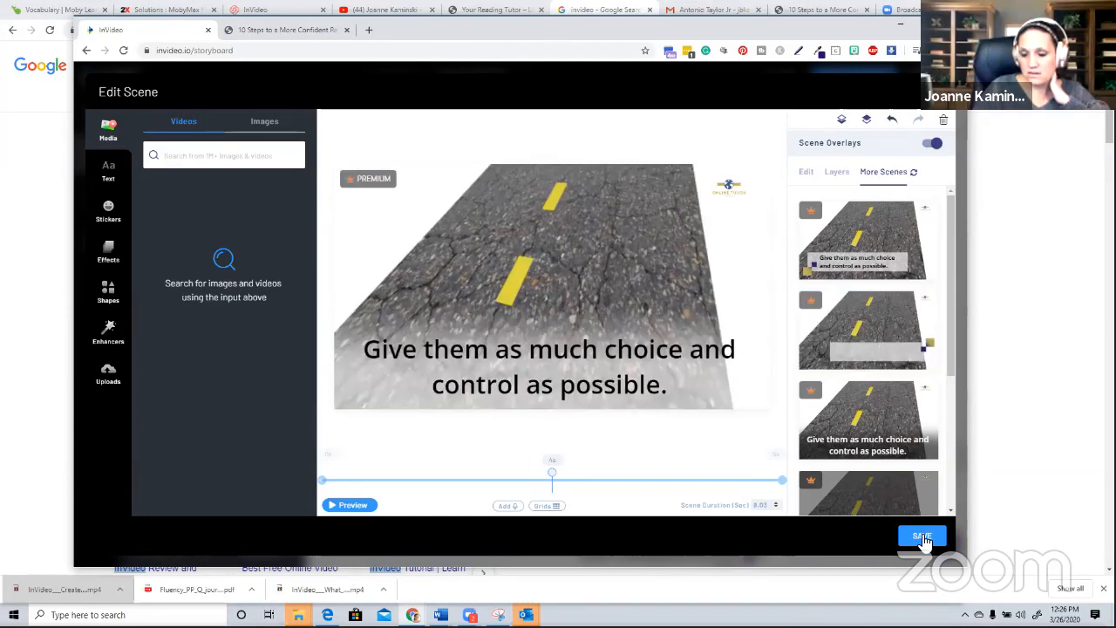
{"action": "left_click", "coordinate": [923, 538]}
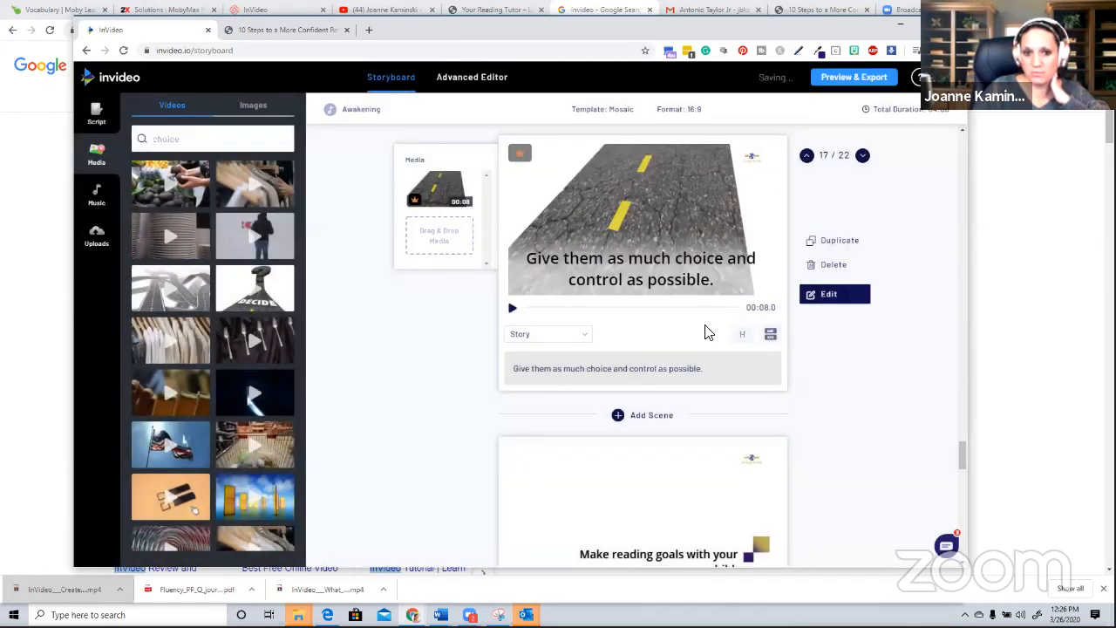
Search the stock media for "goals" and add the blue dartboard image to scene 18, "Make reading goals with your child."
{"action": "scroll", "coordinate": [705, 329], "scroll_direction": "down", "scroll_amount": 2}
{"action": "scroll", "coordinate": [671, 365], "scroll_direction": "down", "scroll_amount": 1}
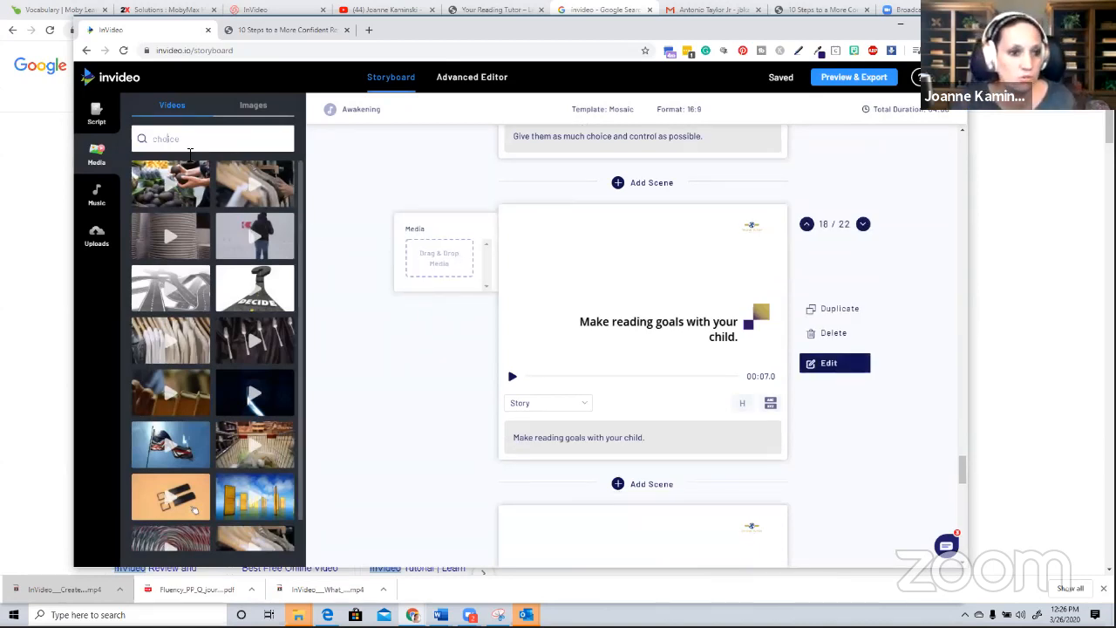
{"action": "type", "text": "goals"}
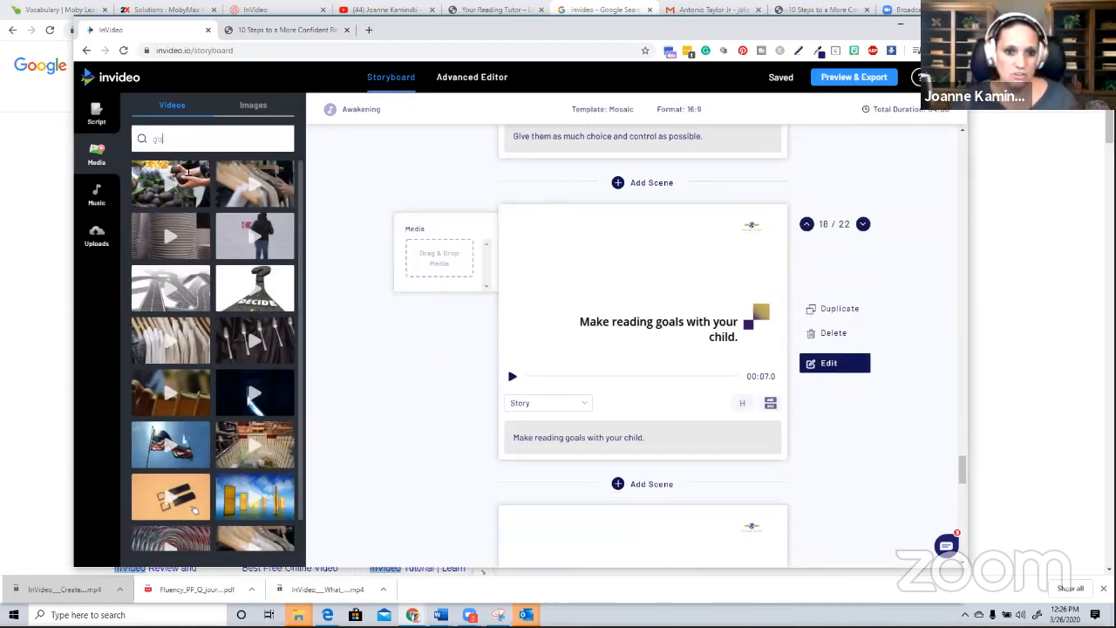
{"action": "key", "text": "Return"}
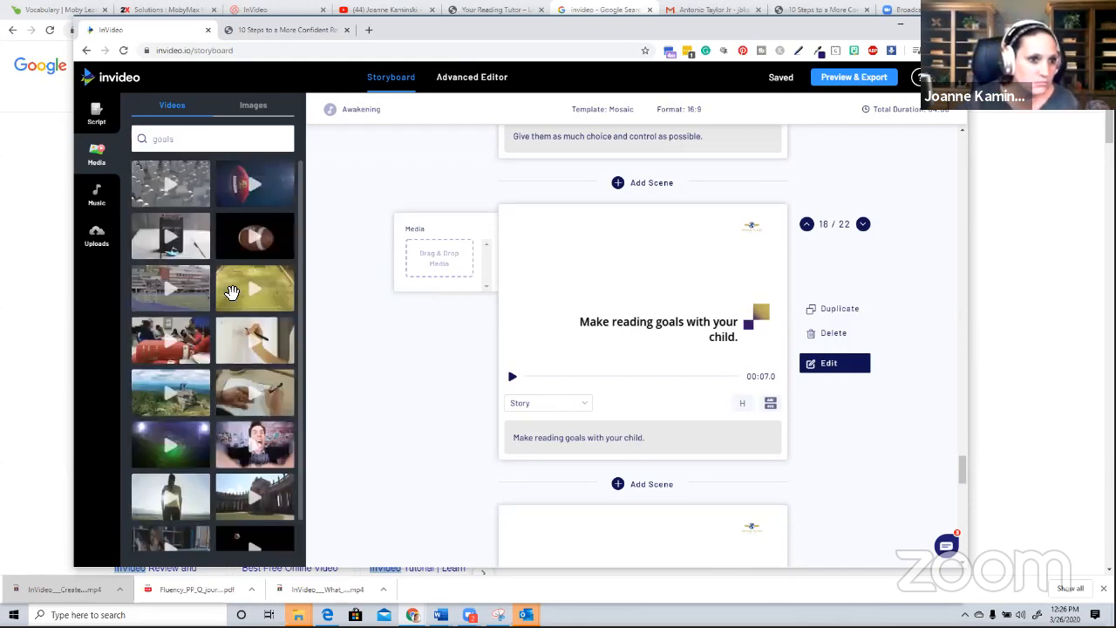
{"action": "scroll", "coordinate": [231, 291], "scroll_direction": "down", "scroll_amount": 1}
{"action": "scroll", "coordinate": [231, 291], "scroll_direction": "down", "scroll_amount": 1}
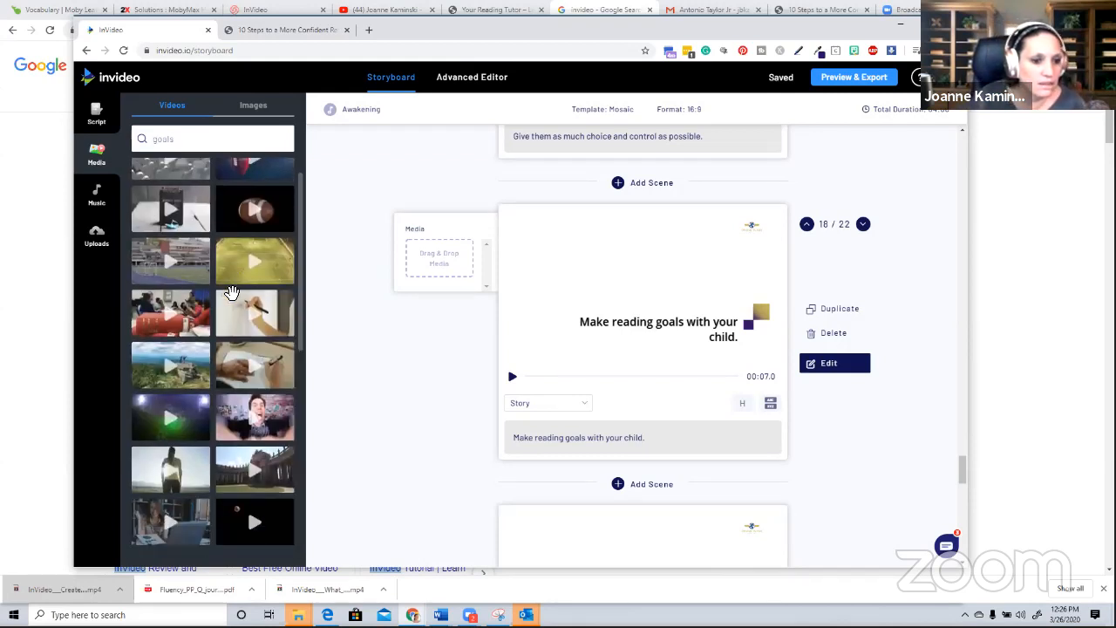
{"action": "scroll", "coordinate": [231, 291], "scroll_direction": "down", "scroll_amount": 3}
{"action": "scroll", "coordinate": [231, 291], "scroll_direction": "down", "scroll_amount": 2}
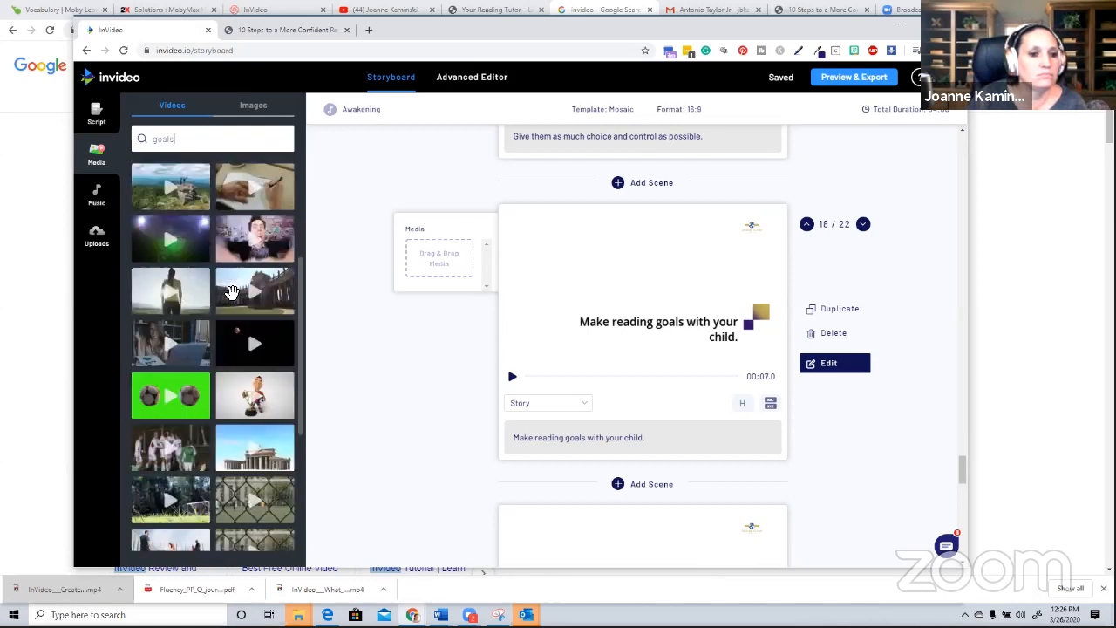
{"action": "scroll", "coordinate": [234, 262], "scroll_direction": "down", "scroll_amount": 4}
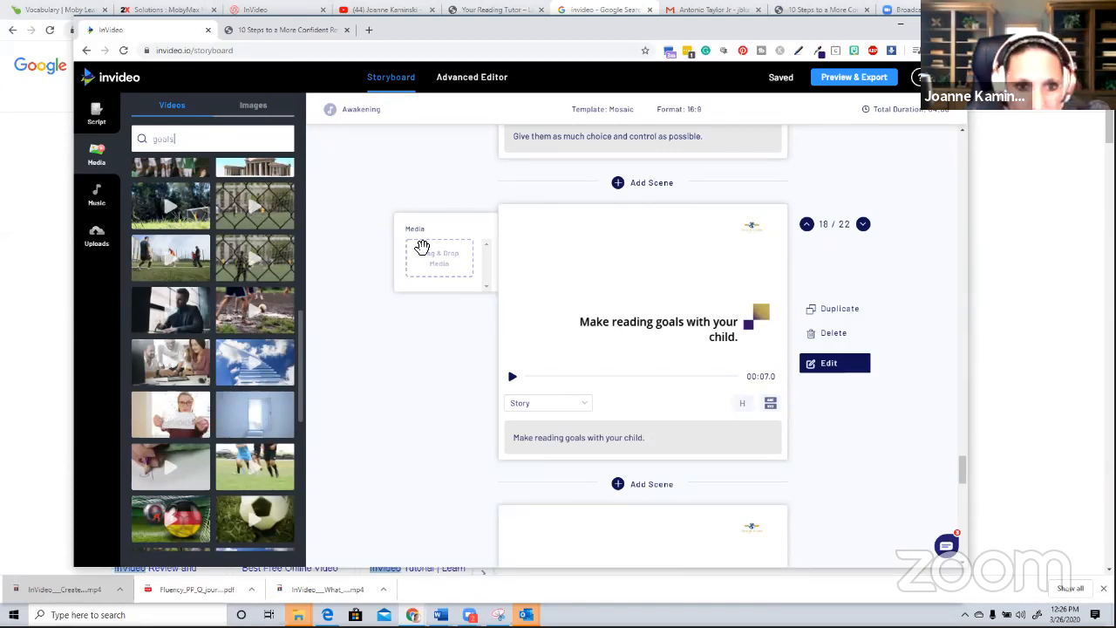
{"action": "left_click_drag", "start_coordinate": [422, 251], "coordinate": [224, 232]}
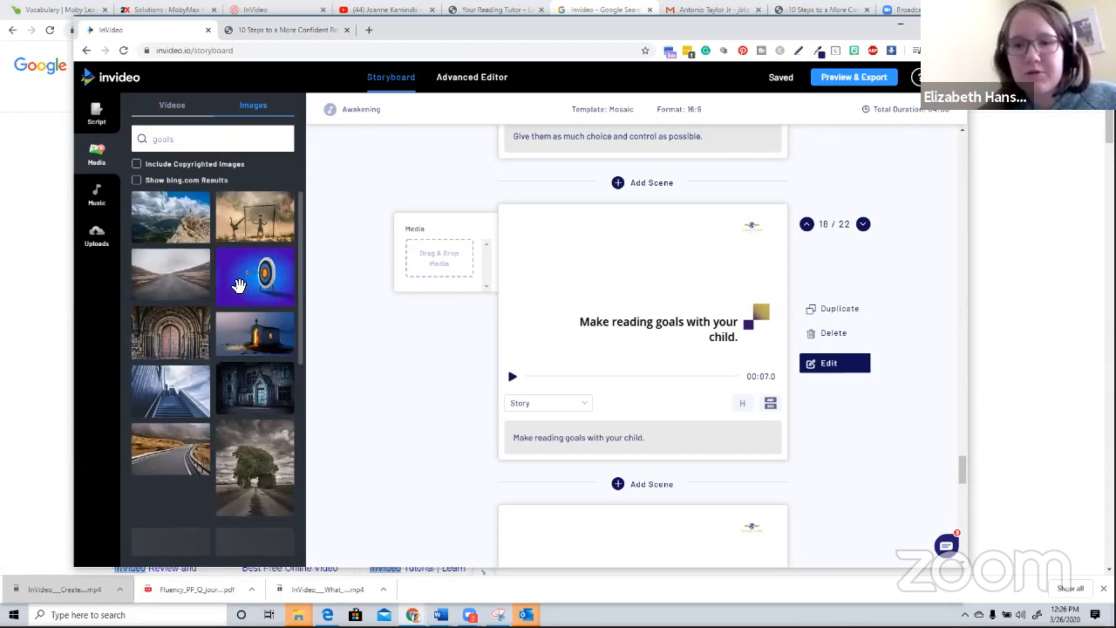
{"action": "left_click_drag", "start_coordinate": [235, 283], "coordinate": [429, 265]}
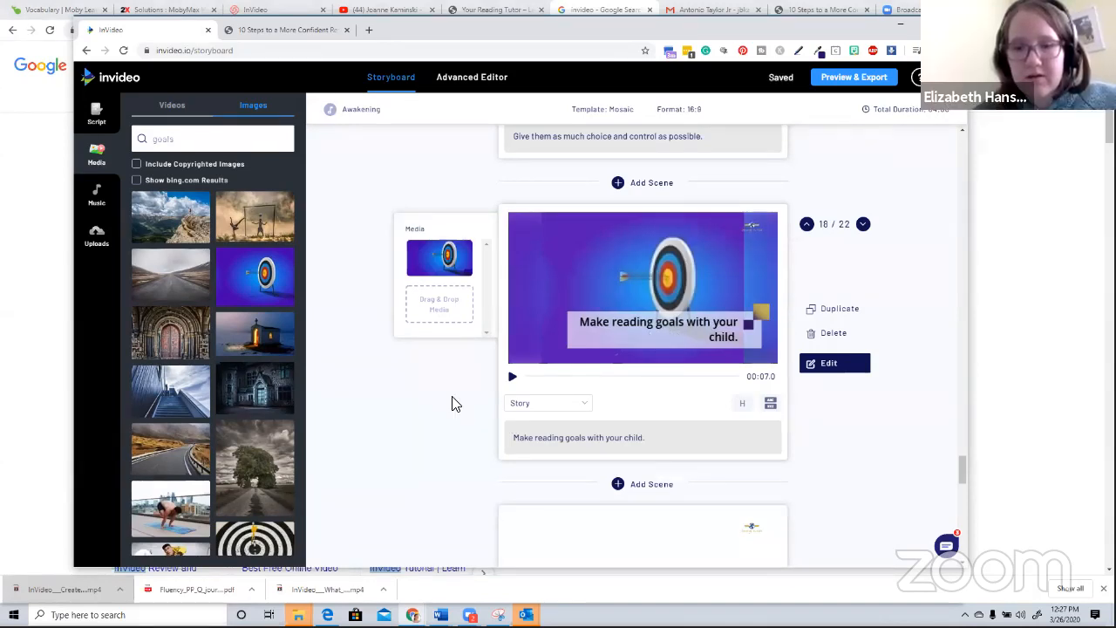
Search the stock images for "chart" to find media for scene 20, "Use a reading incentive chart!", and clear the search
{"action": "scroll", "coordinate": [454, 402], "scroll_direction": "down", "scroll_amount": 1}
{"action": "scroll", "coordinate": [453, 403], "scroll_direction": "down", "scroll_amount": 1}
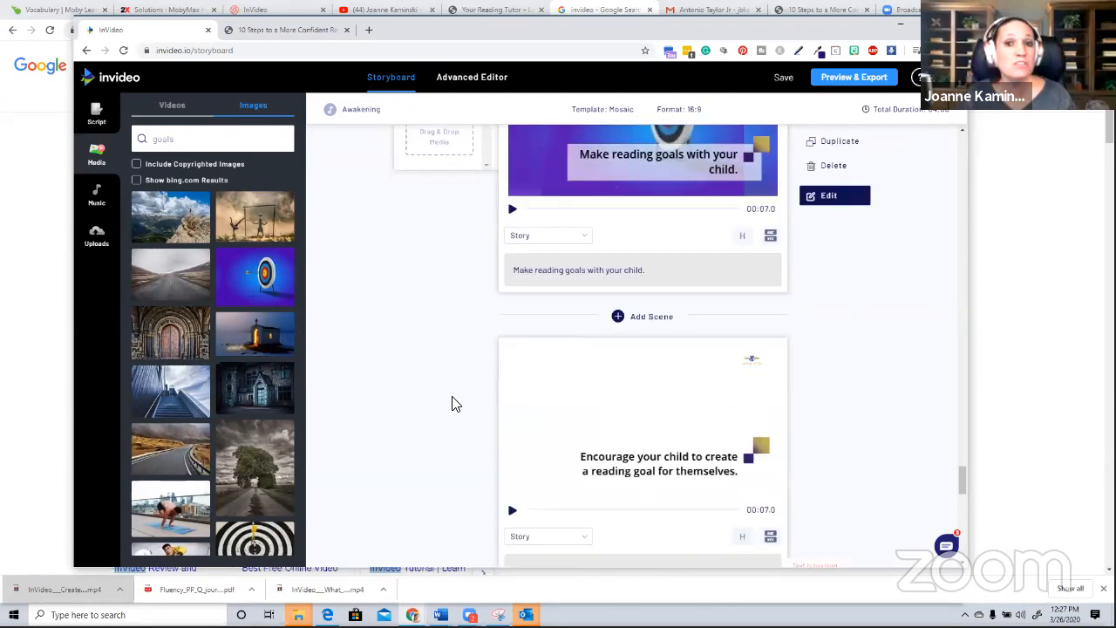
{"action": "scroll", "coordinate": [449, 384], "scroll_direction": "down", "scroll_amount": 1}
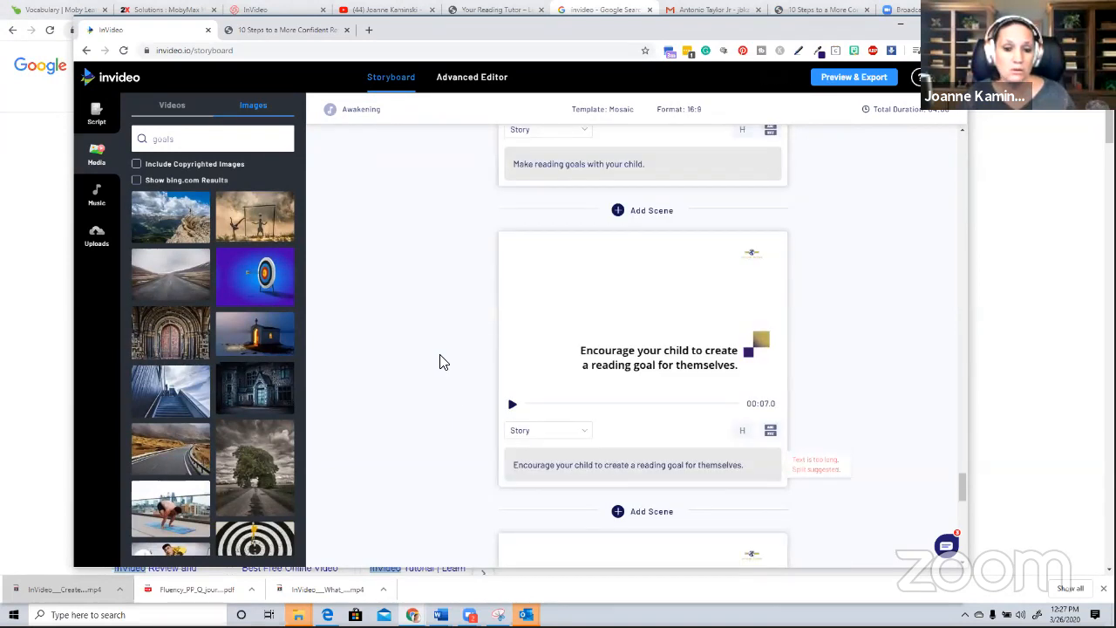
{"action": "scroll", "coordinate": [441, 361], "scroll_direction": "down", "scroll_amount": 2}
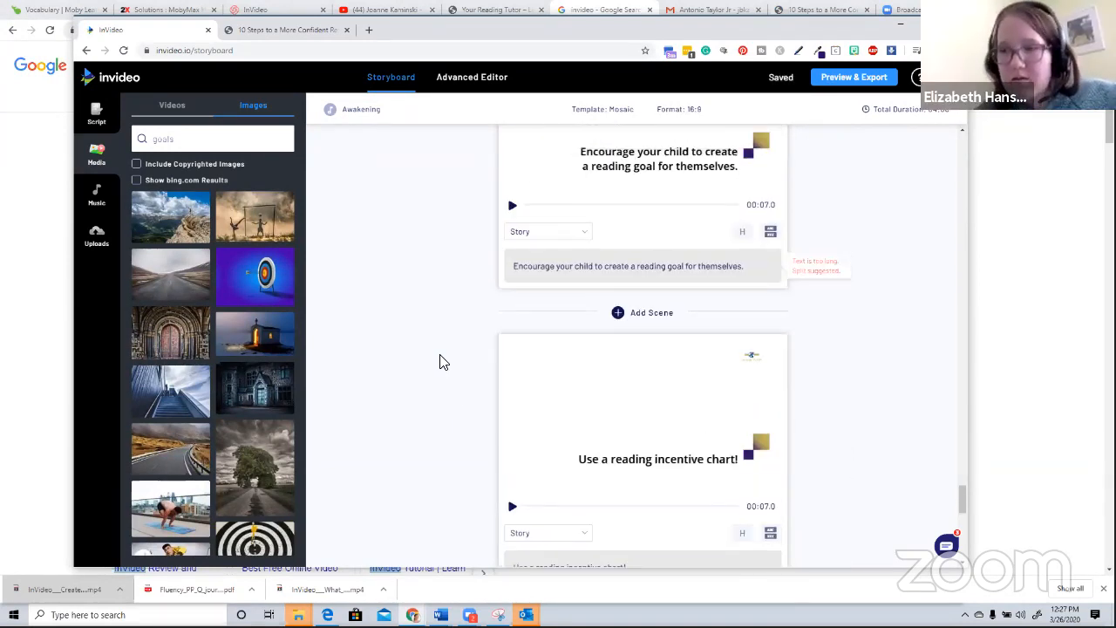
{"action": "scroll", "coordinate": [444, 362], "scroll_direction": "up", "scroll_amount": 1}
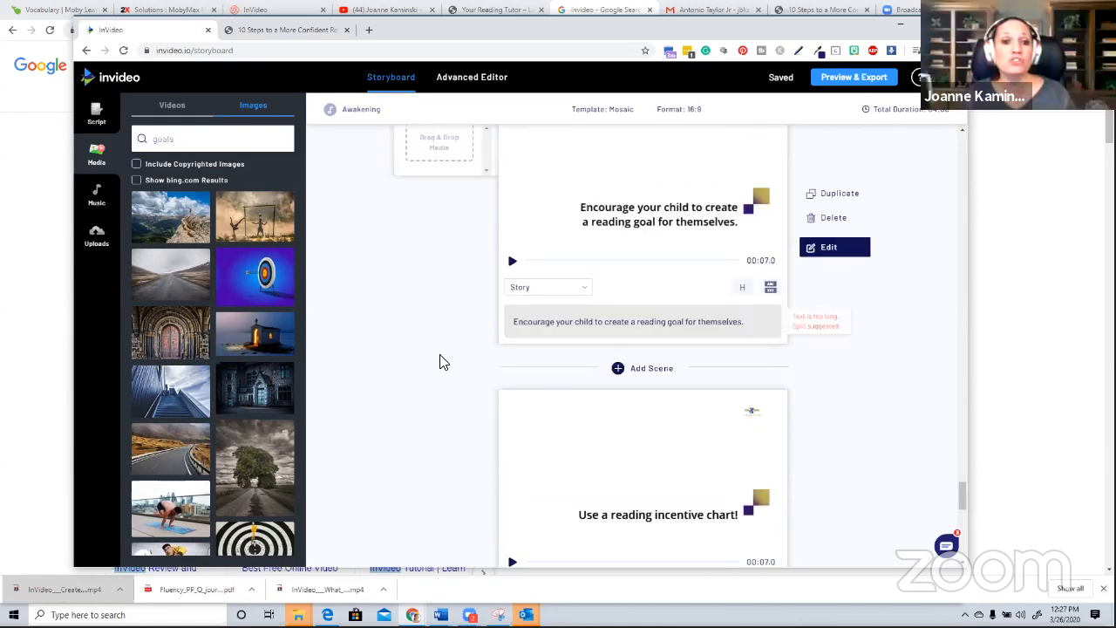
{"action": "scroll", "coordinate": [441, 362], "scroll_direction": "up", "scroll_amount": 1}
{"action": "scroll", "coordinate": [440, 362], "scroll_direction": "up", "scroll_amount": 1}
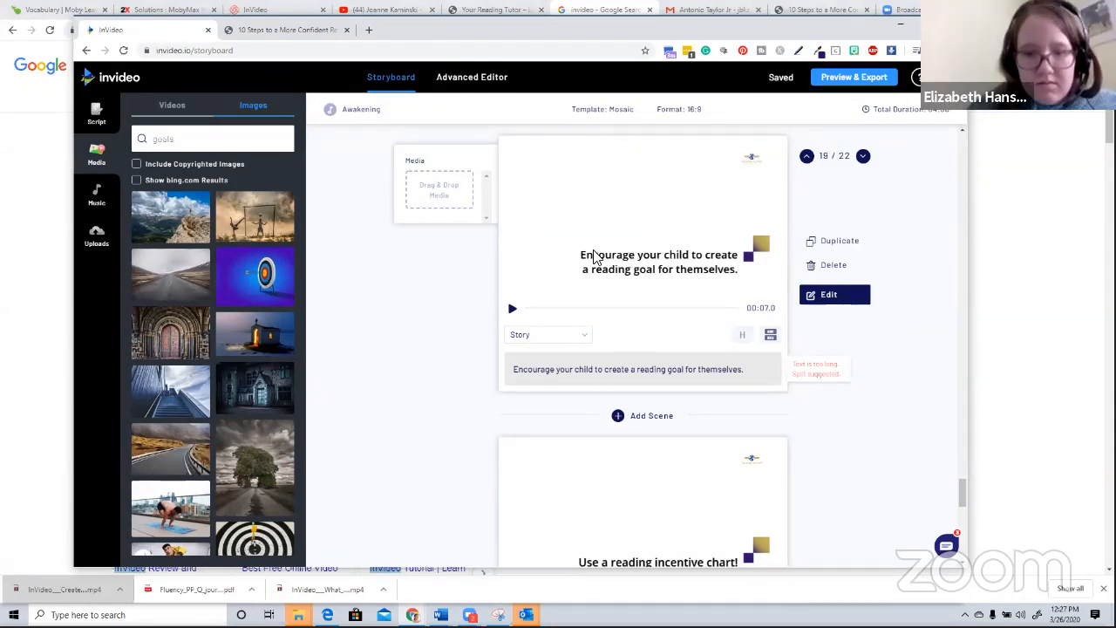
{"action": "scroll", "coordinate": [632, 297], "scroll_direction": "down", "scroll_amount": 1}
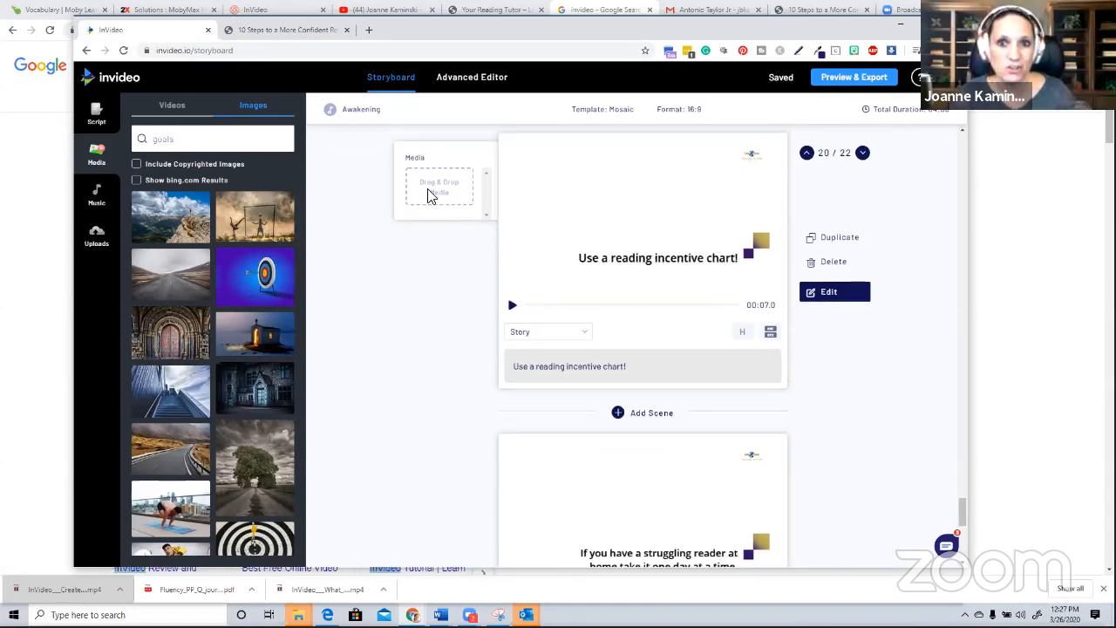
{"action": "key", "text": "ctrl+a"}
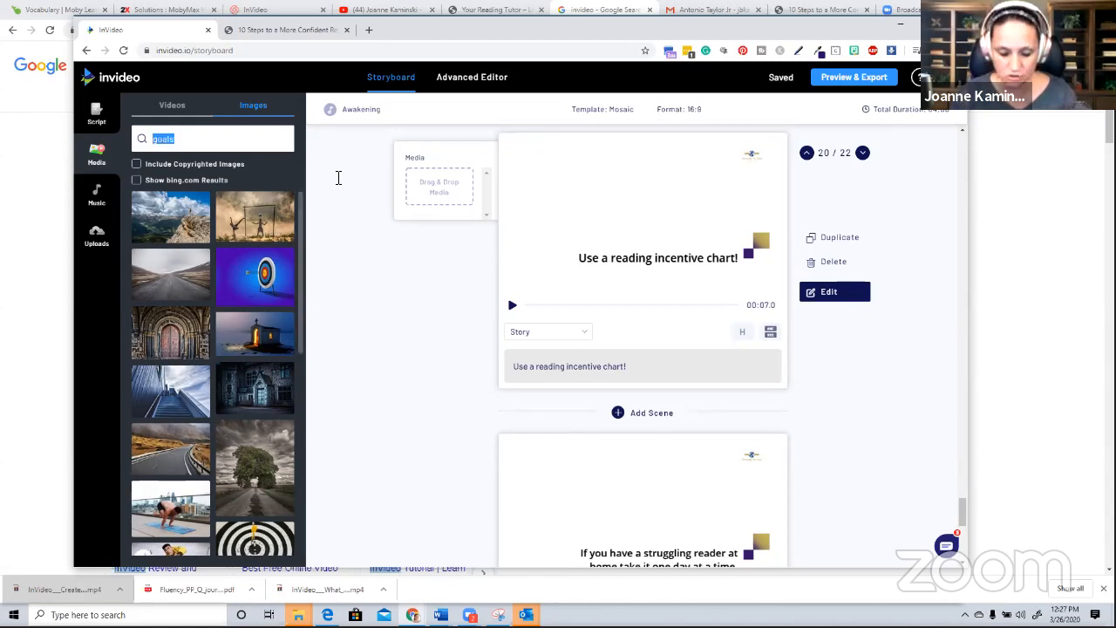
{"action": "type", "text": "chart"}
{"action": "key", "text": "Return"}
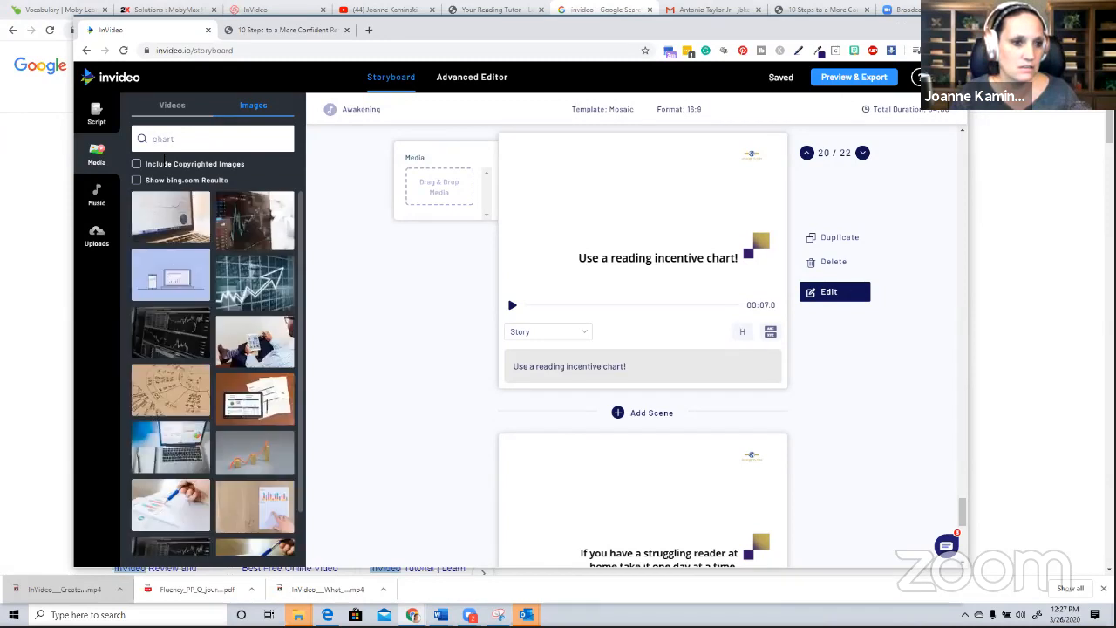
{"action": "double_click", "coordinate": [168, 140]}
{"action": "key", "text": "BackSpace"}
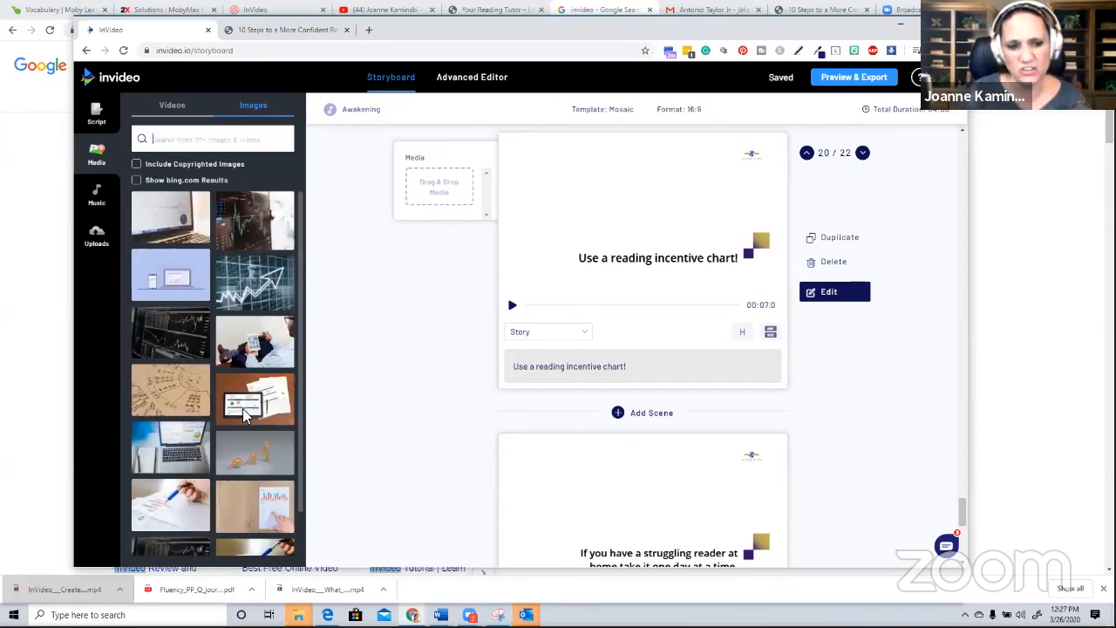
Search the stock videos for "one day at a time", preview the calendar pages animation, and add it to scene 21 about struggling readers
{"action": "scroll", "coordinate": [628, 349], "scroll_direction": "down", "scroll_amount": 2}
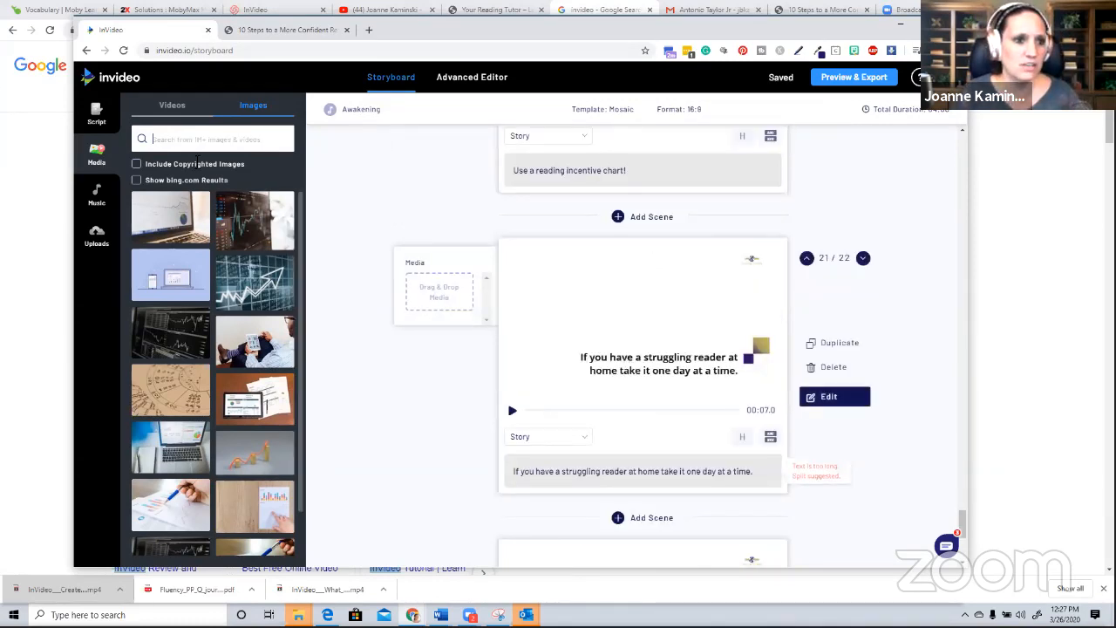
{"action": "left_click", "coordinate": [176, 109]}
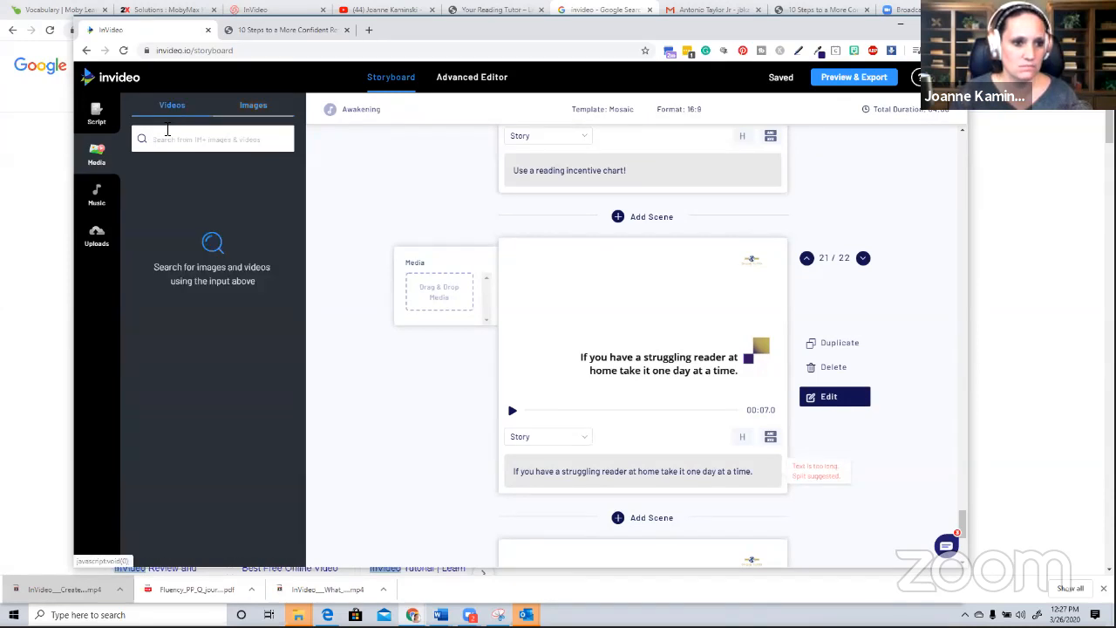
{"action": "left_click", "coordinate": [168, 130]}
{"action": "type", "text": "one d"}
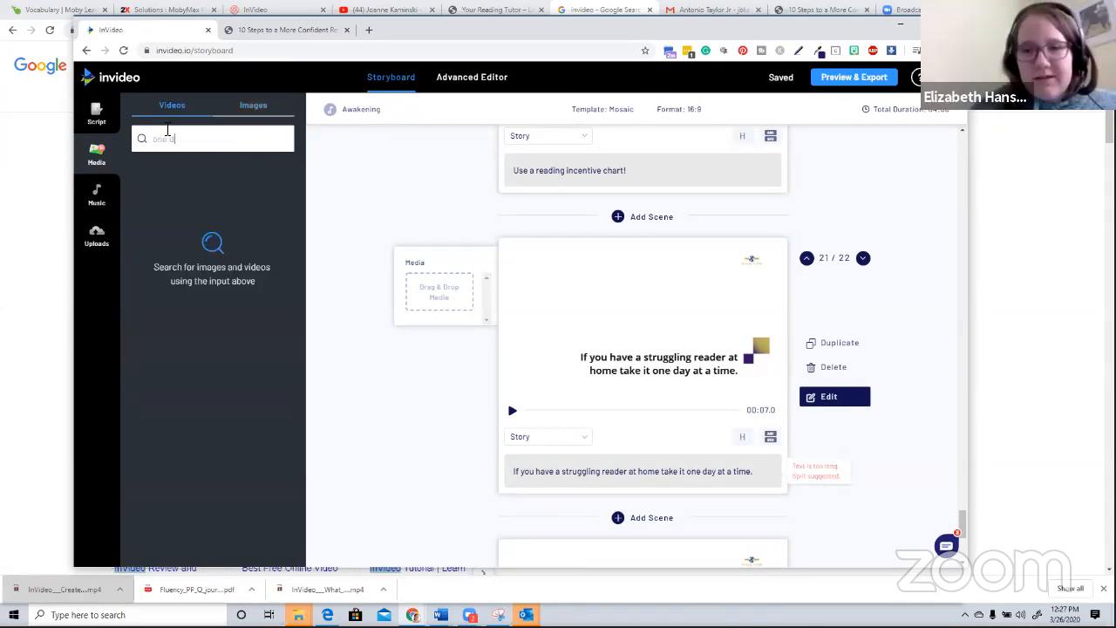
{"action": "type", "text": "ay at a time"}
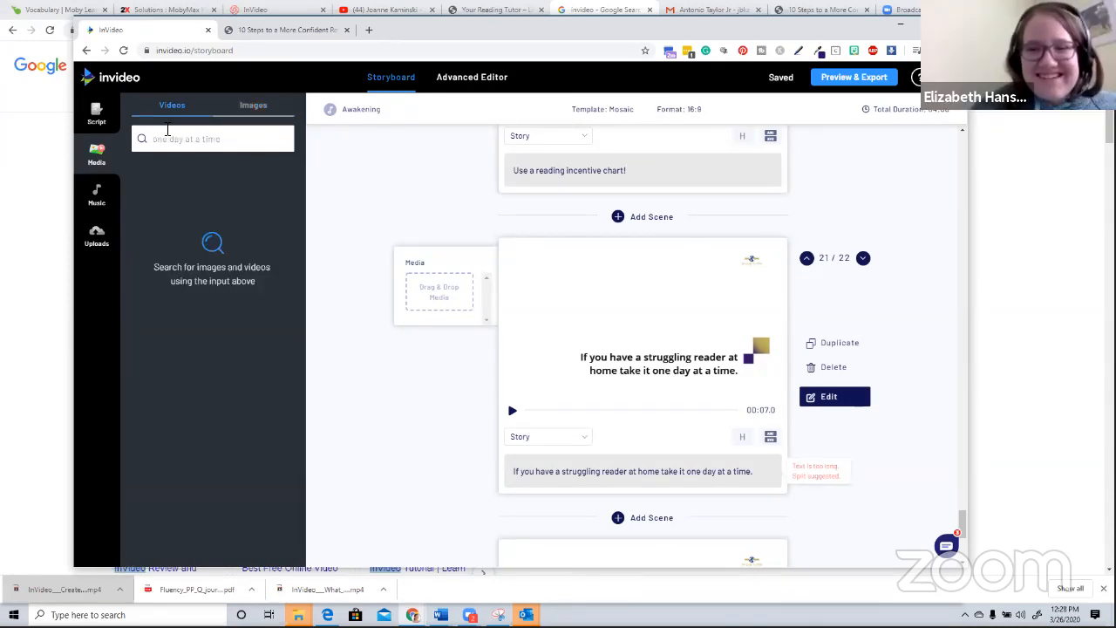
{"action": "key", "text": "Return"}
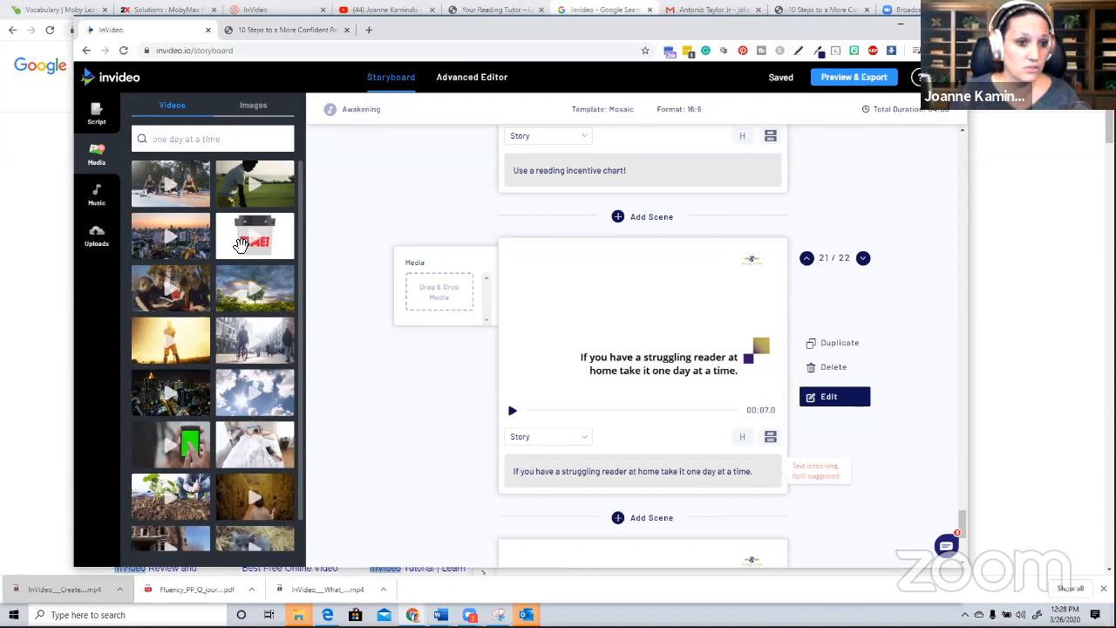
{"action": "left_click", "coordinate": [241, 251]}
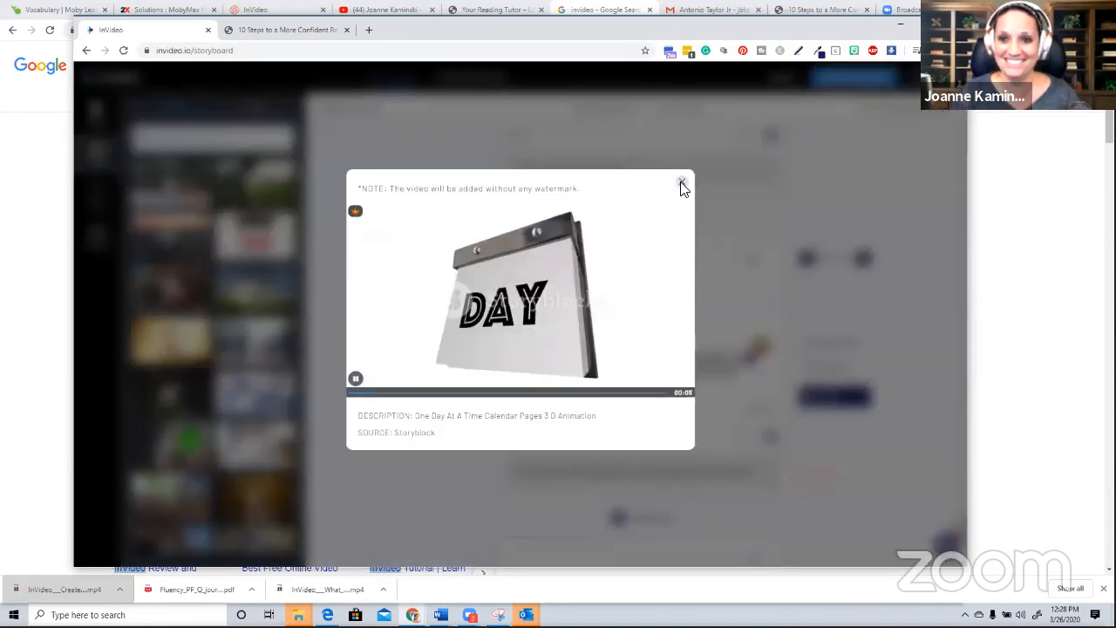
{"action": "left_click", "coordinate": [326, 259]}
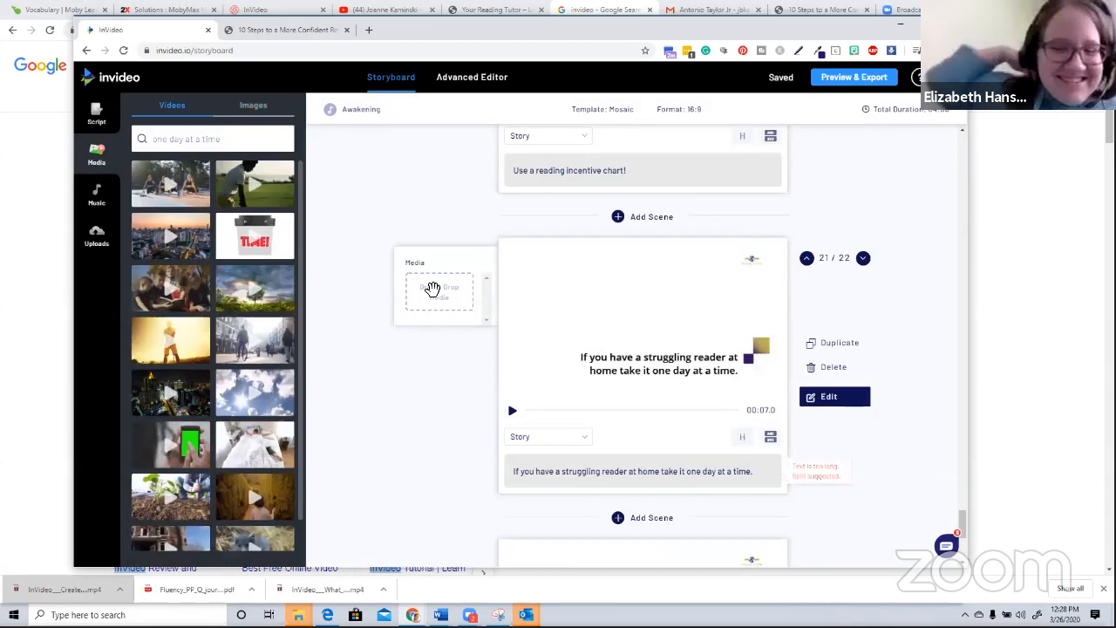
{"action": "left_click_drag", "start_coordinate": [431, 288], "coordinate": [428, 286]}
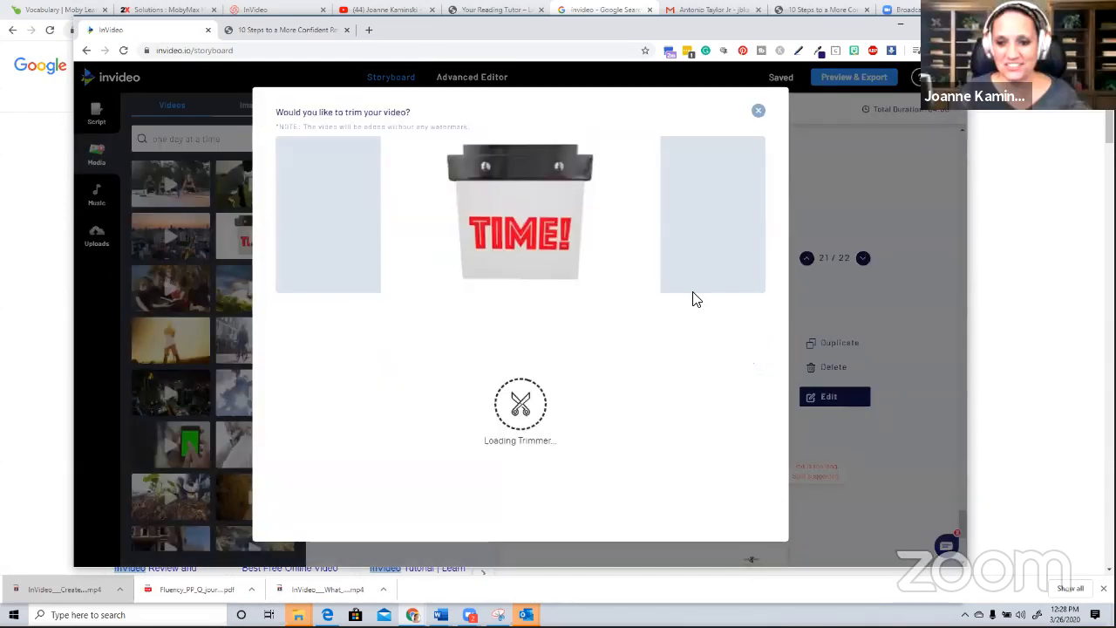
{"action": "left_click", "coordinate": [715, 478]}
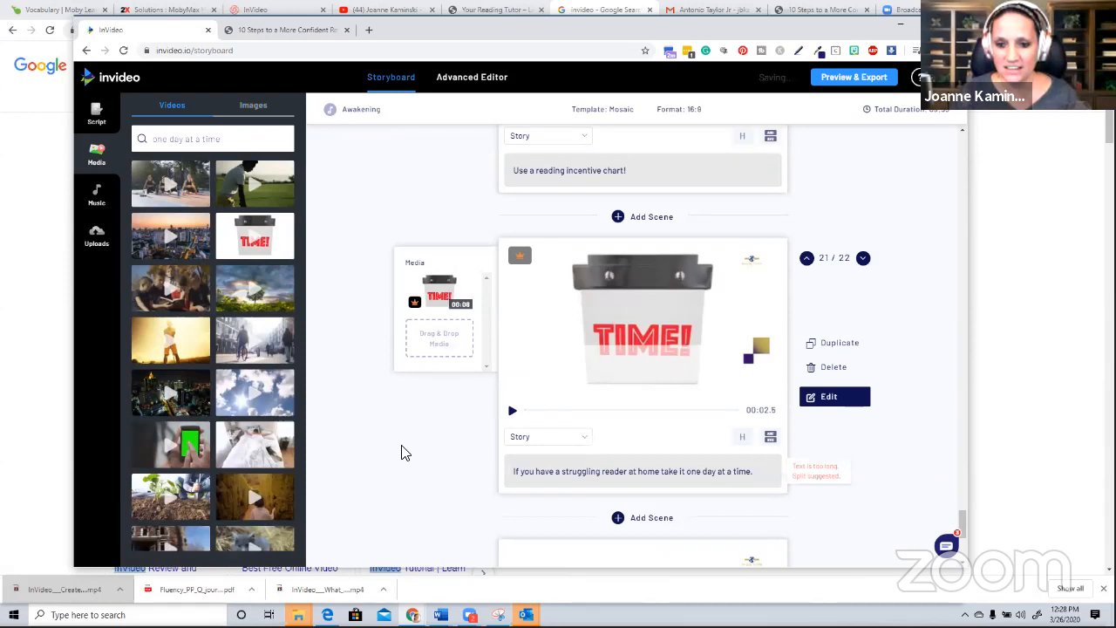
Switch the project to the Advanced Editor and use the full "TIME!" calendar video without trimming it
{"action": "scroll", "coordinate": [565, 361], "scroll_direction": "down", "scroll_amount": 3}
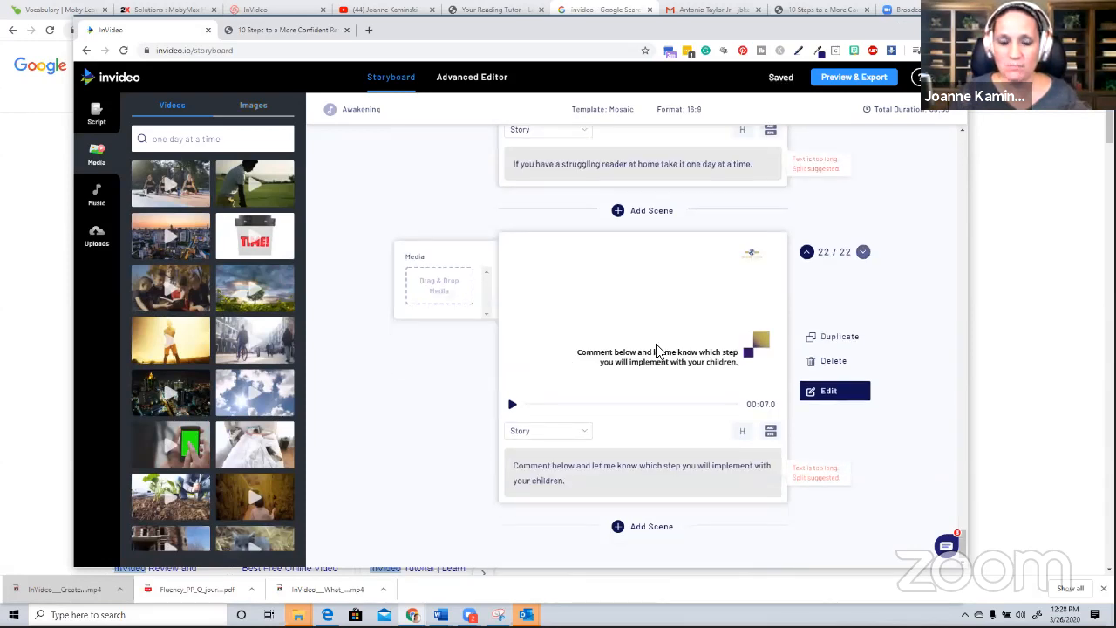
{"action": "double_click", "coordinate": [207, 140]}
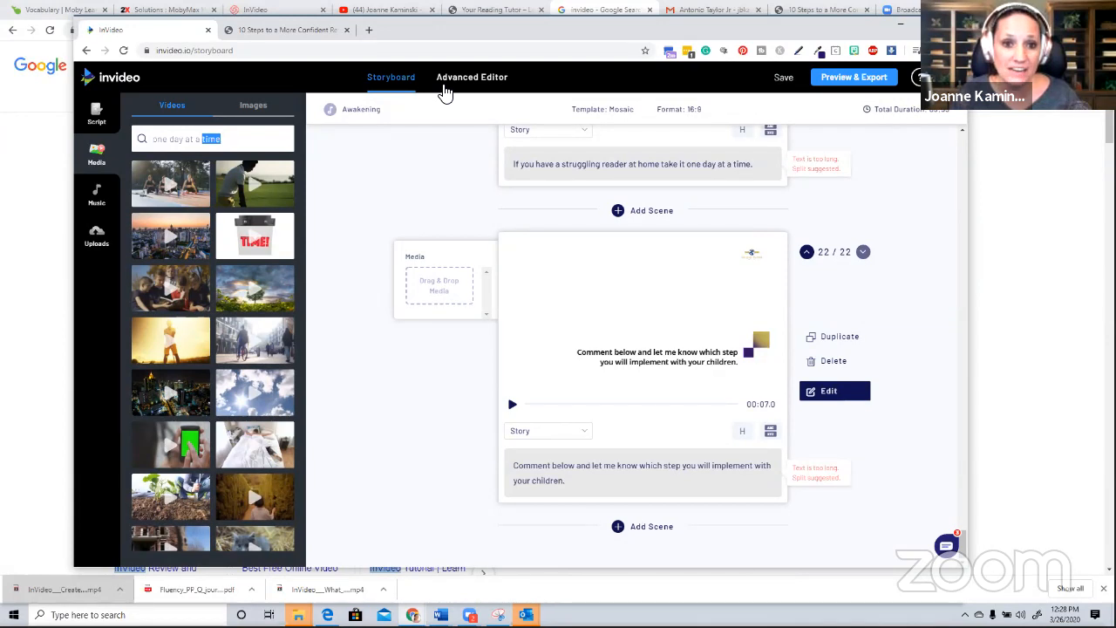
{"action": "left_click", "coordinate": [455, 81]}
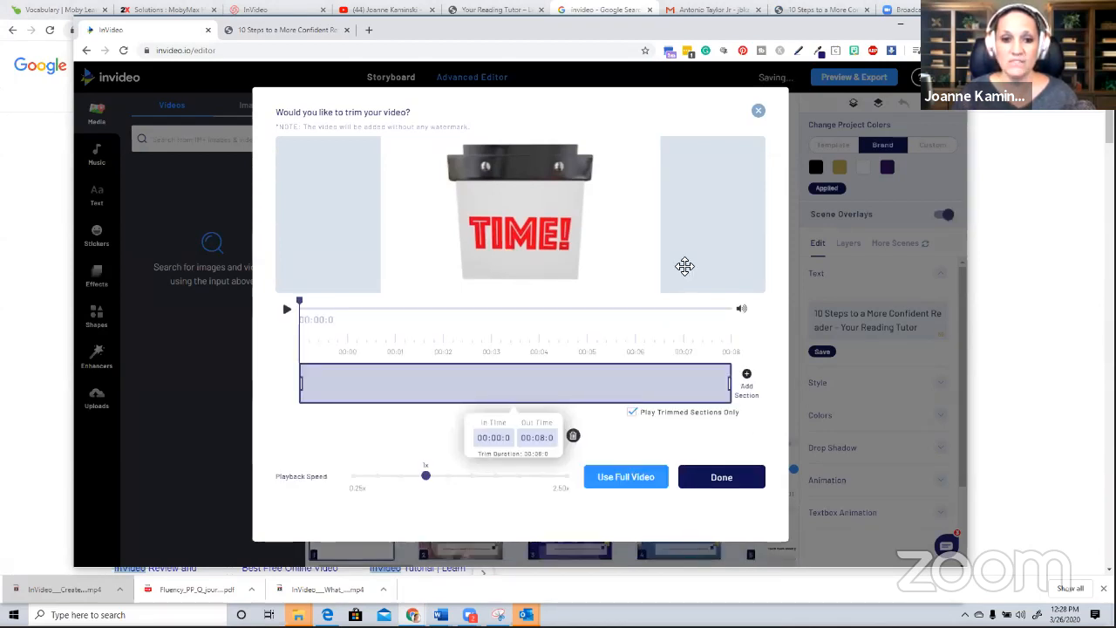
{"action": "left_click", "coordinate": [629, 477]}
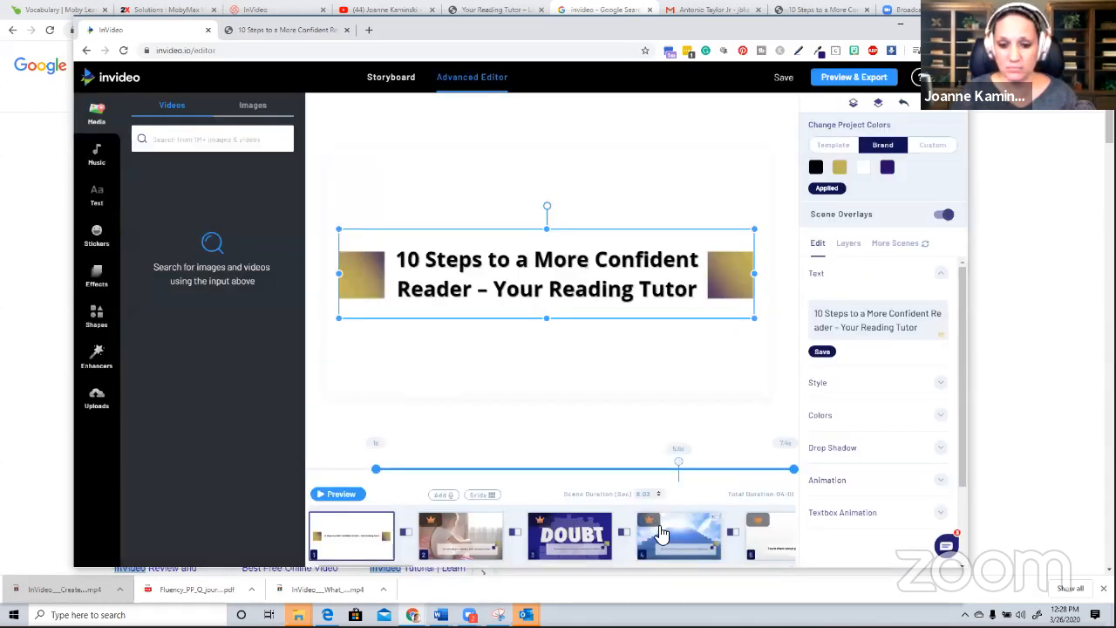
Select scene 22, "Comment below and let me know which step you will implement", and search the stickers for "comment"
{"action": "scroll", "coordinate": [661, 532], "scroll_direction": "right", "scroll_amount": 10}
{"action": "scroll", "coordinate": [661, 533], "scroll_direction": "right", "scroll_amount": 5}
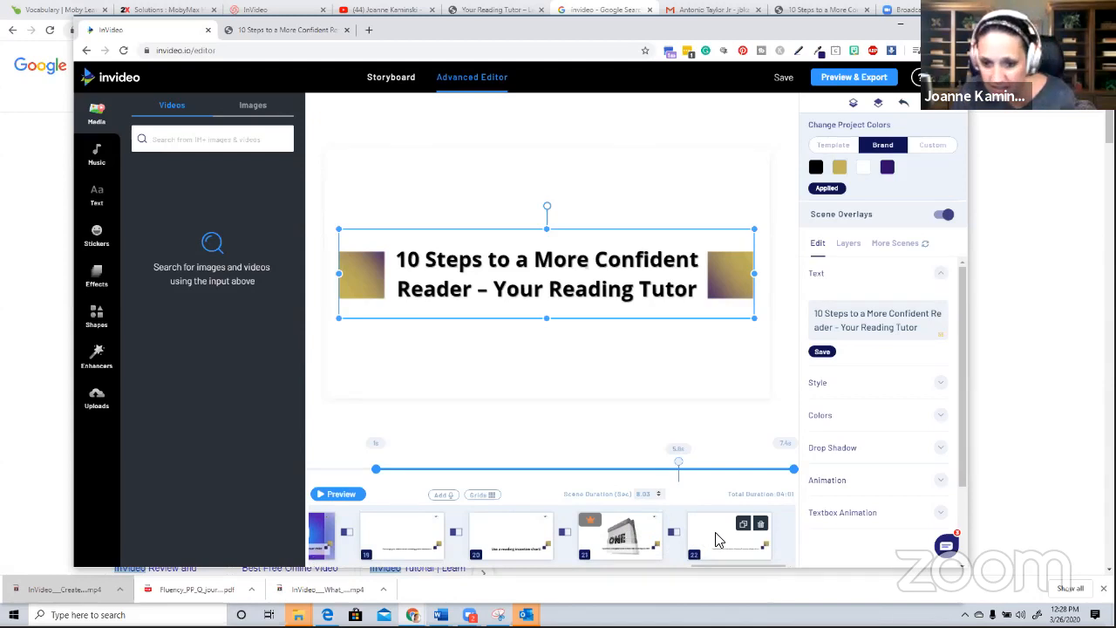
{"action": "left_click", "coordinate": [715, 537]}
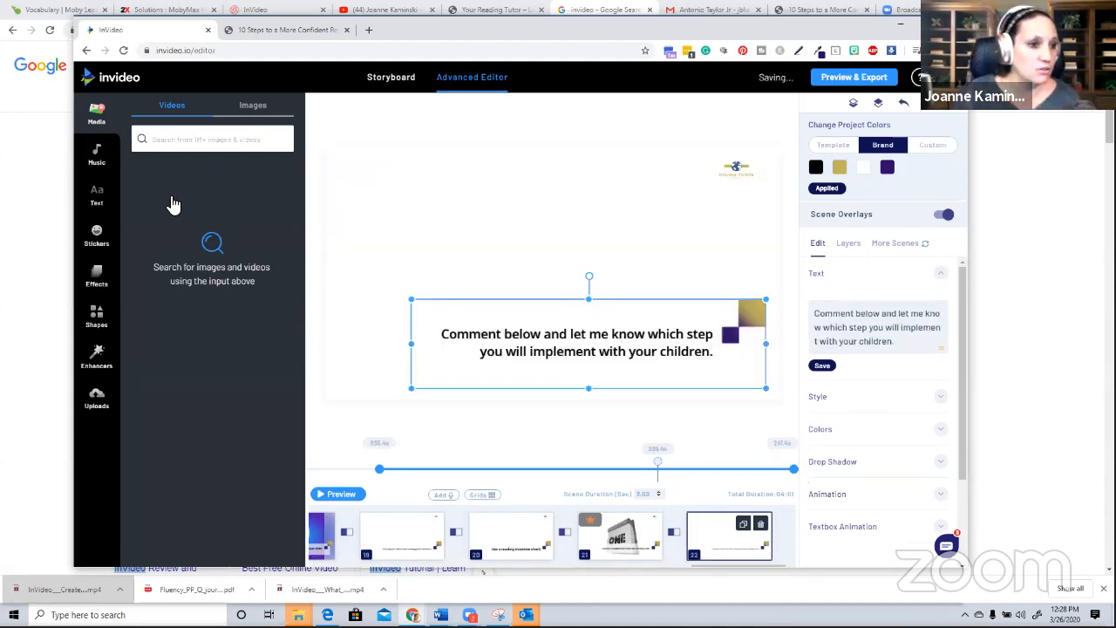
{"action": "left_click", "coordinate": [98, 276]}
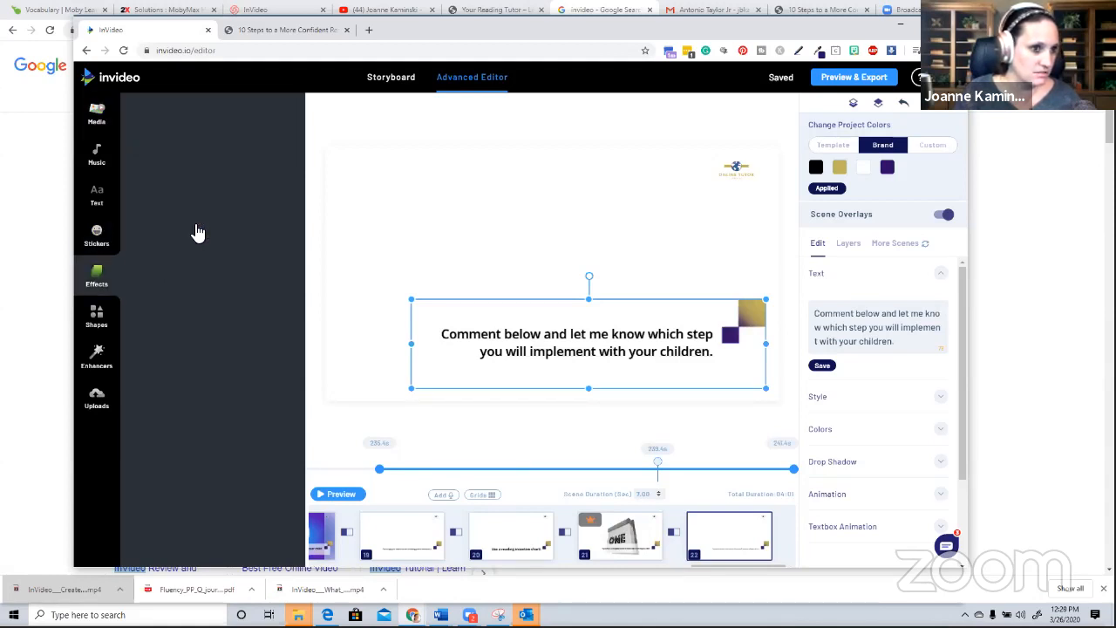
{"action": "left_click", "coordinate": [97, 234]}
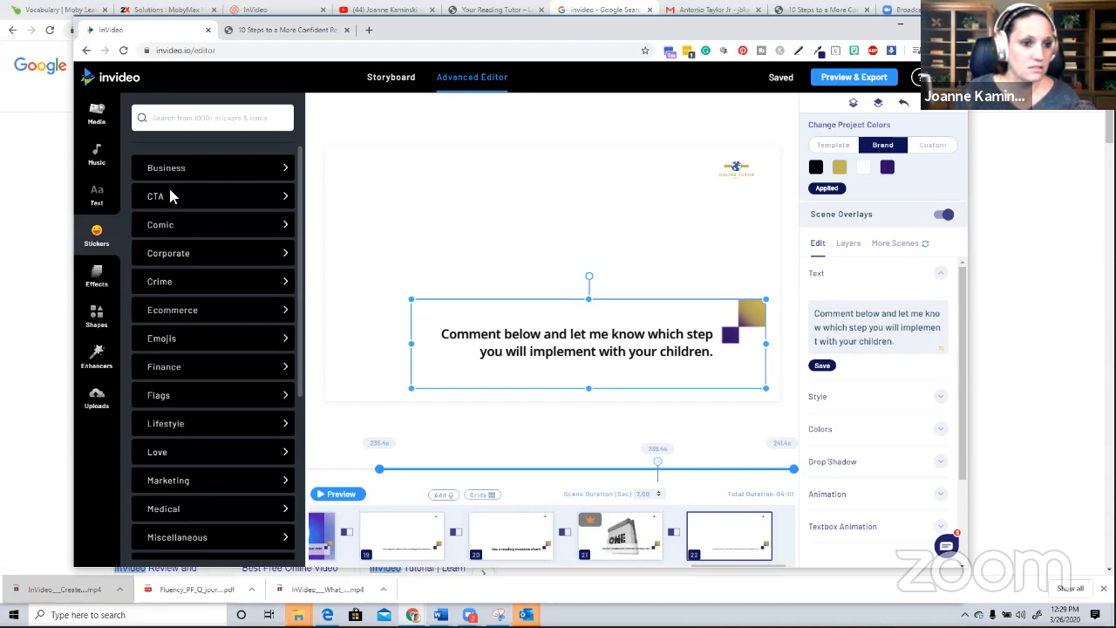
{"action": "left_click", "coordinate": [269, 199]}
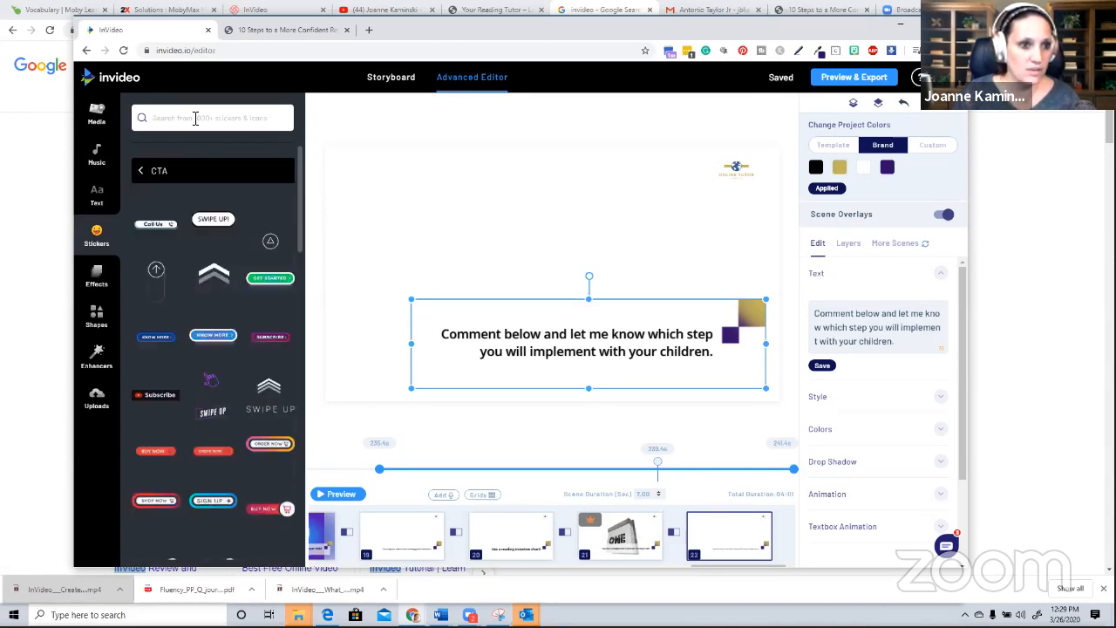
{"action": "left_click", "coordinate": [195, 118]}
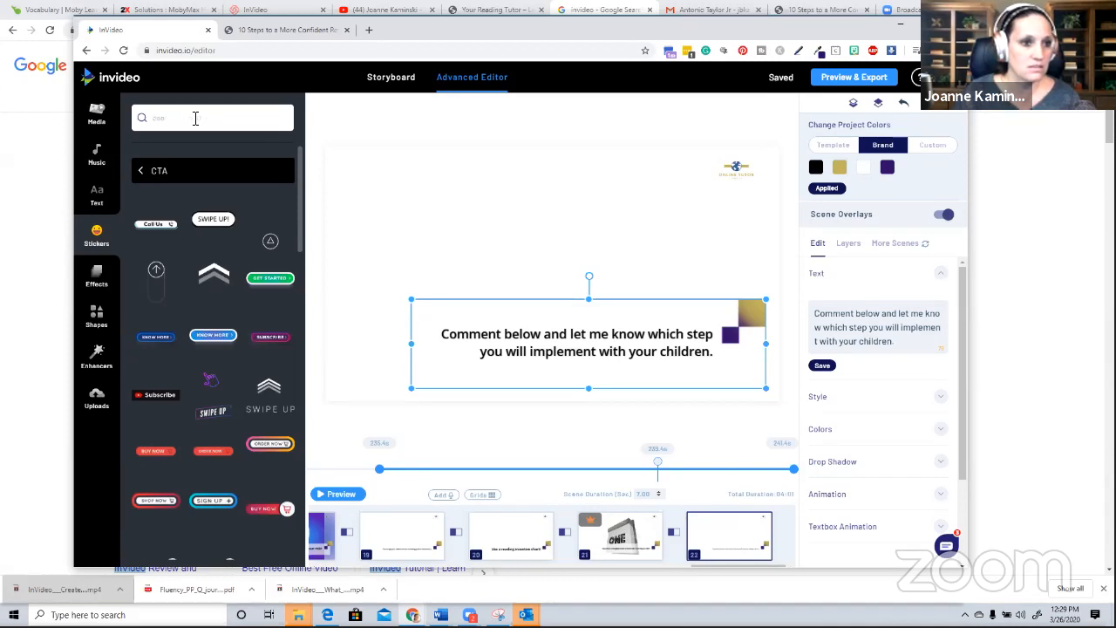
{"action": "type", "text": "coo"}
{"action": "type", "text": "mment"}
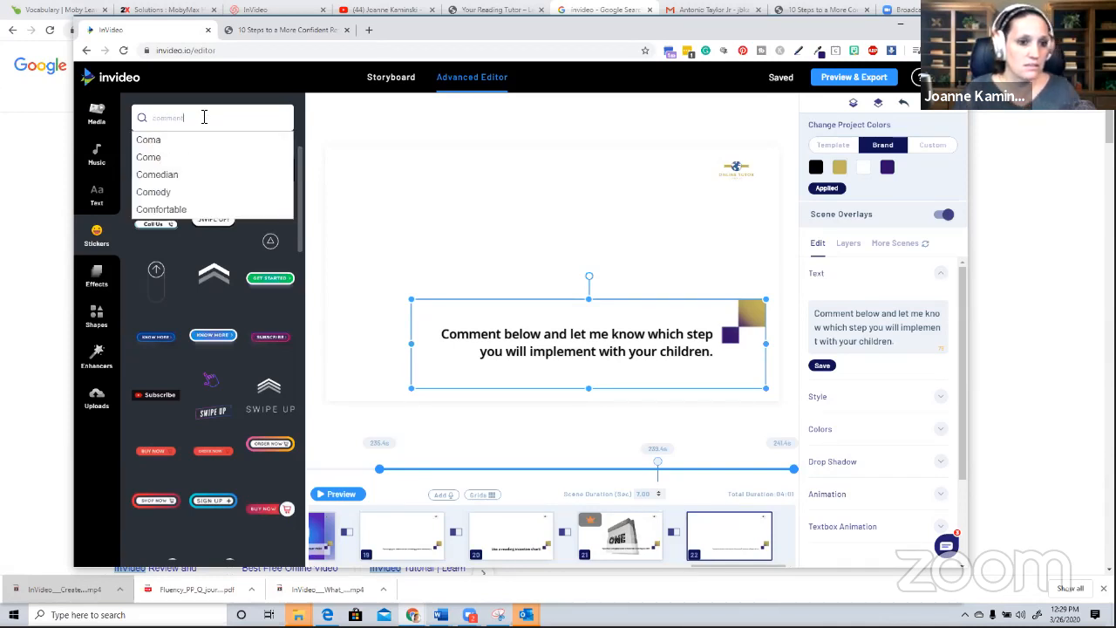
{"action": "key", "text": "Return"}
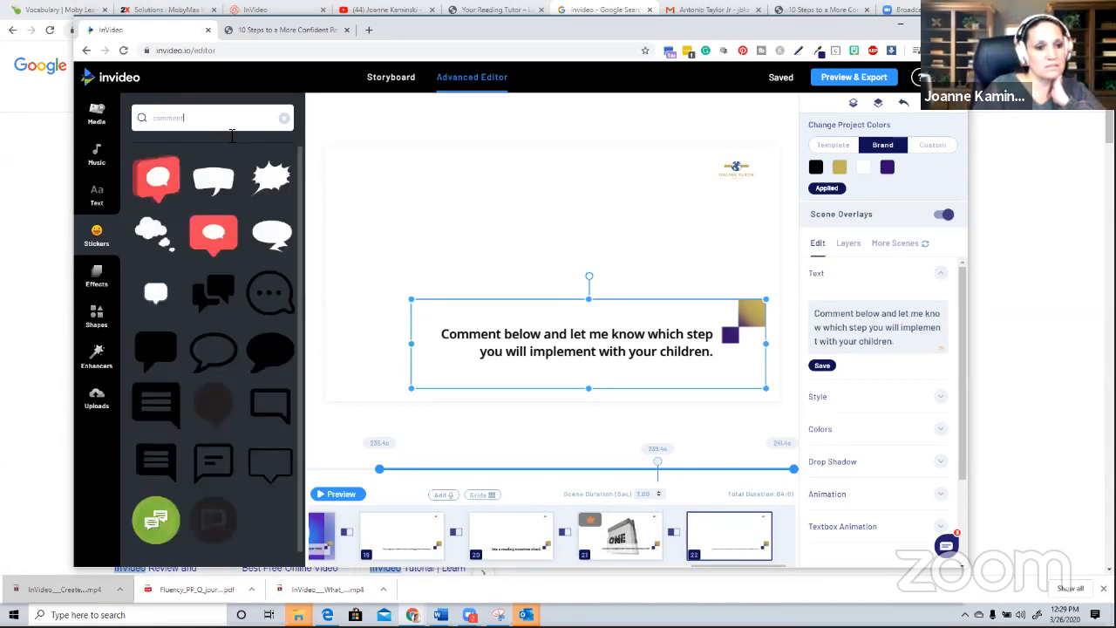
Add the green round speech-bubbles sticker to scene 22 and shrink it to fit above the caption within the frame
{"action": "scroll", "coordinate": [213, 292], "scroll_direction": "down", "scroll_amount": 1}
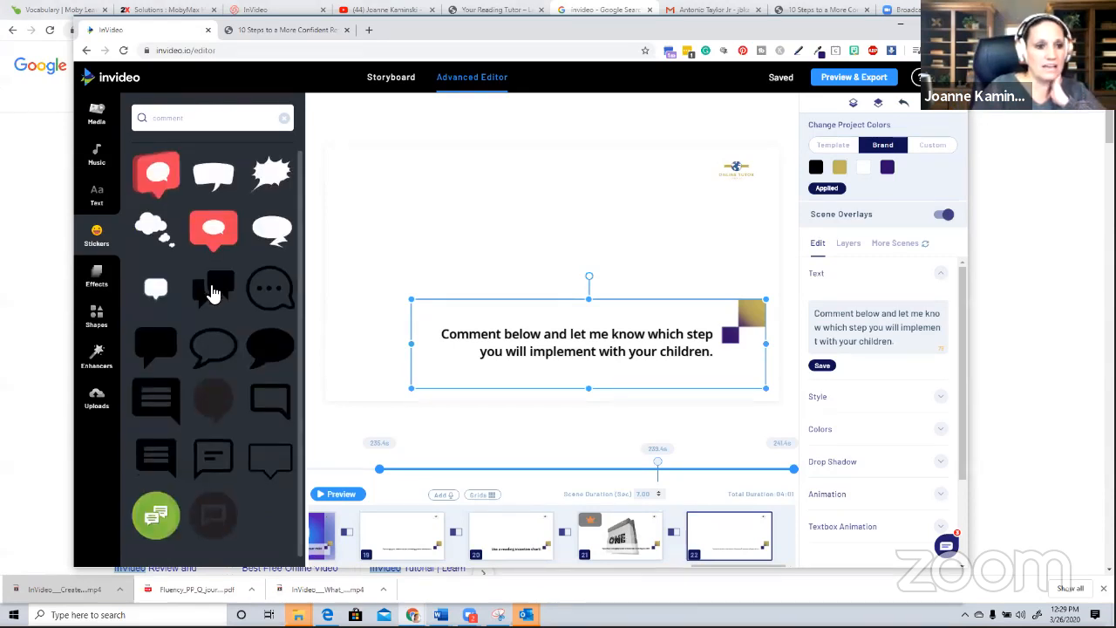
{"action": "scroll", "coordinate": [214, 293], "scroll_direction": "up", "scroll_amount": 1}
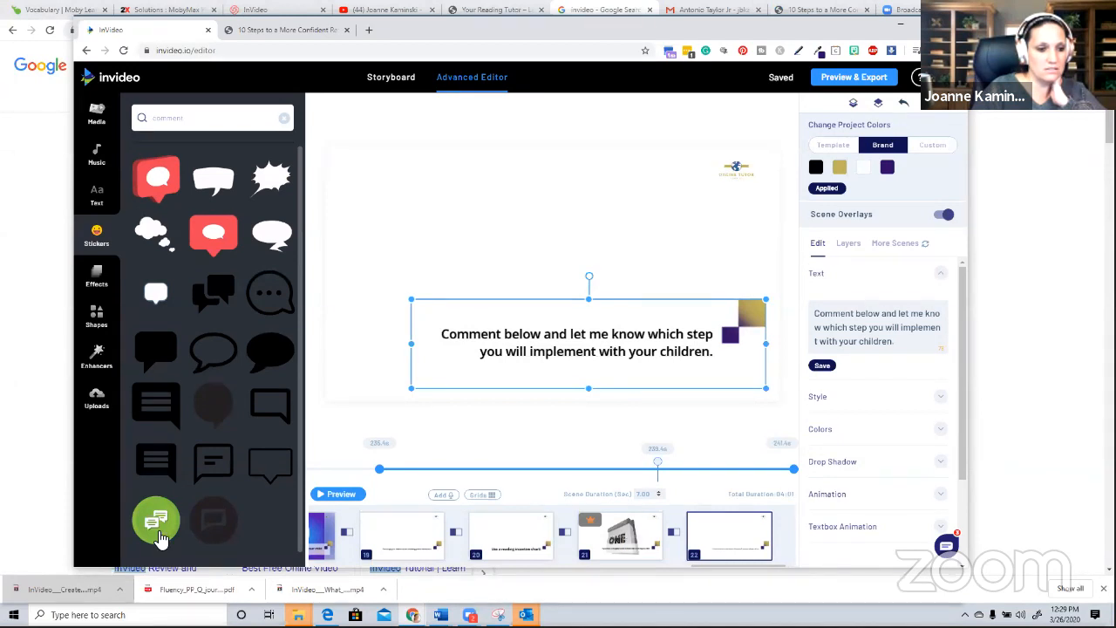
{"action": "left_click", "coordinate": [156, 523]}
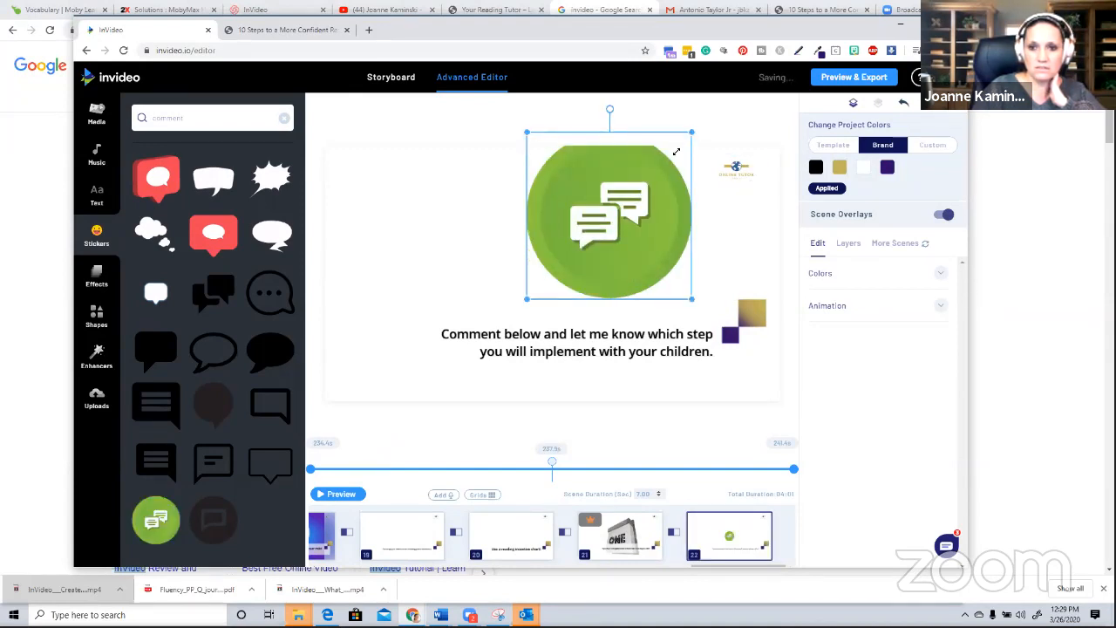
{"action": "left_click_drag", "start_coordinate": [724, 162], "coordinate": [724, 162]}
Delete the logo from the upper corner of scene 22
{"action": "left_click", "coordinate": [734, 168]}
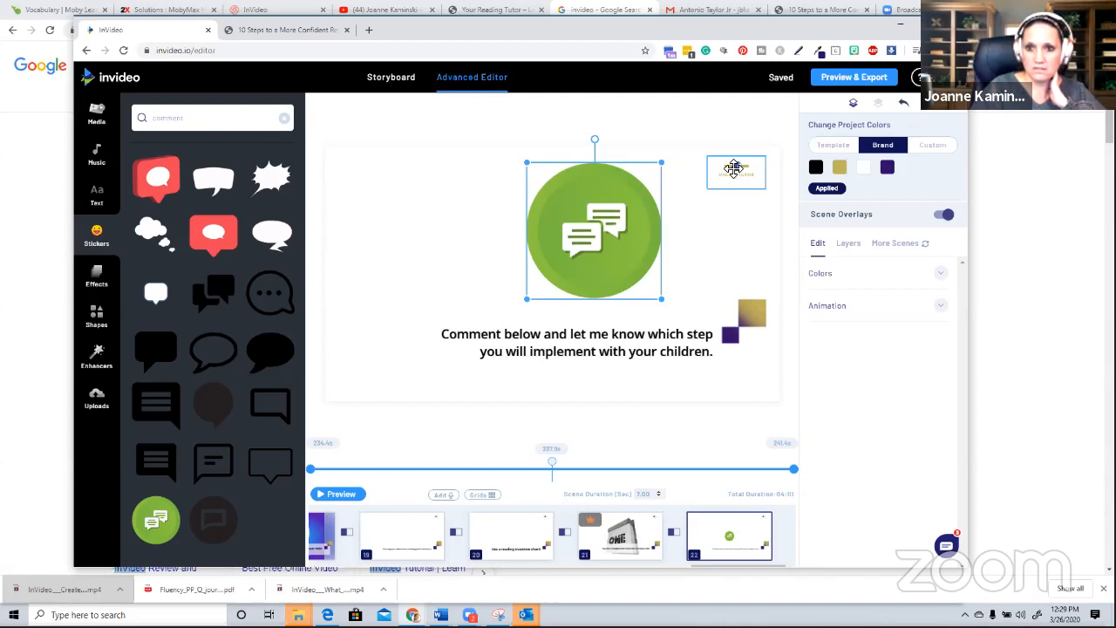
{"action": "left_click", "coordinate": [734, 168]}
{"action": "key", "text": "Delete"}
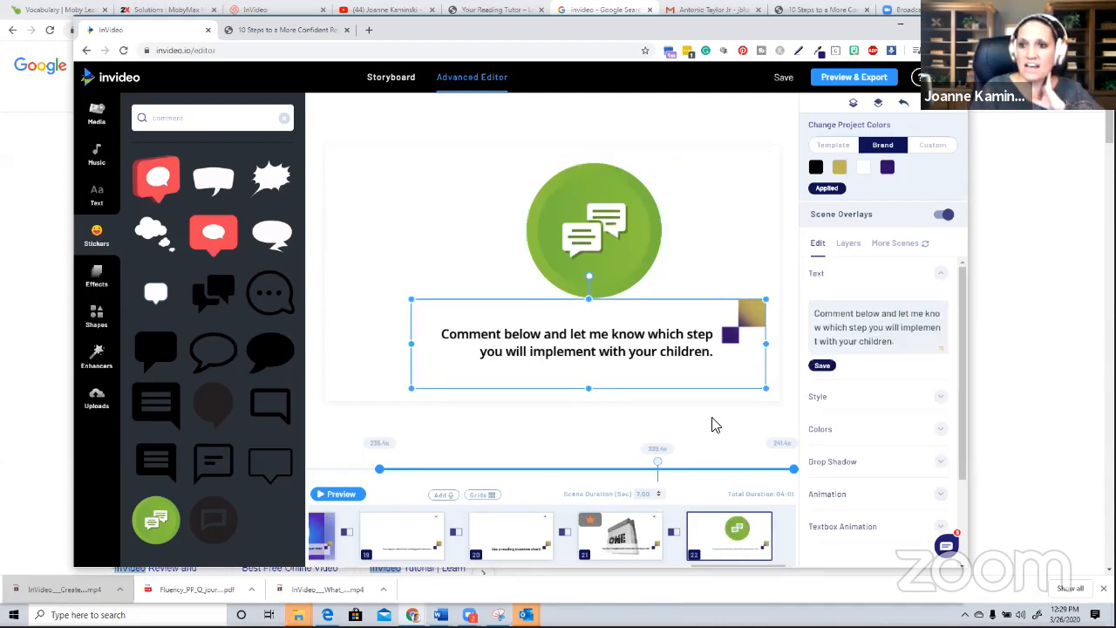
Preview the finished video and export it, accepting the prompt to leave the editor page
{"action": "left_click", "coordinate": [835, 81]}
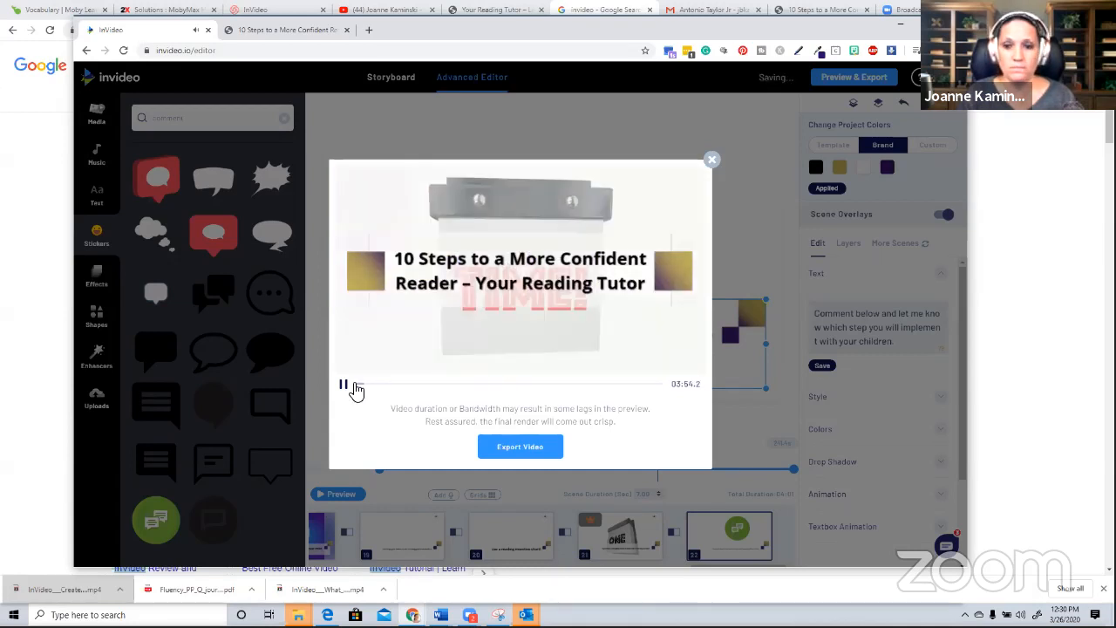
{"action": "left_click", "coordinate": [713, 159]}
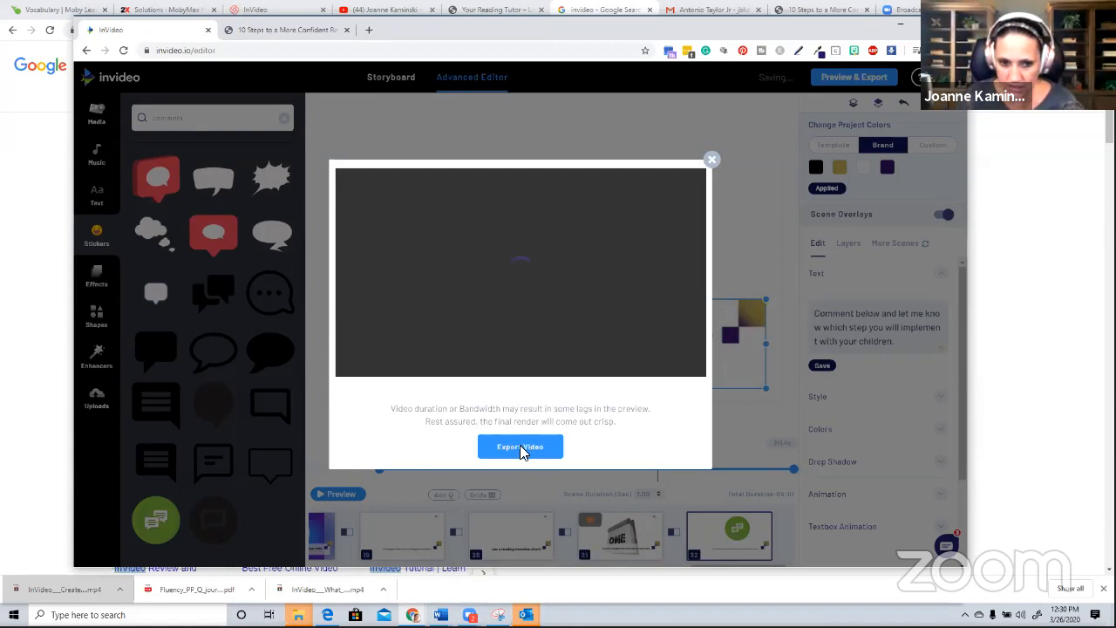
{"action": "left_click", "coordinate": [542, 446]}
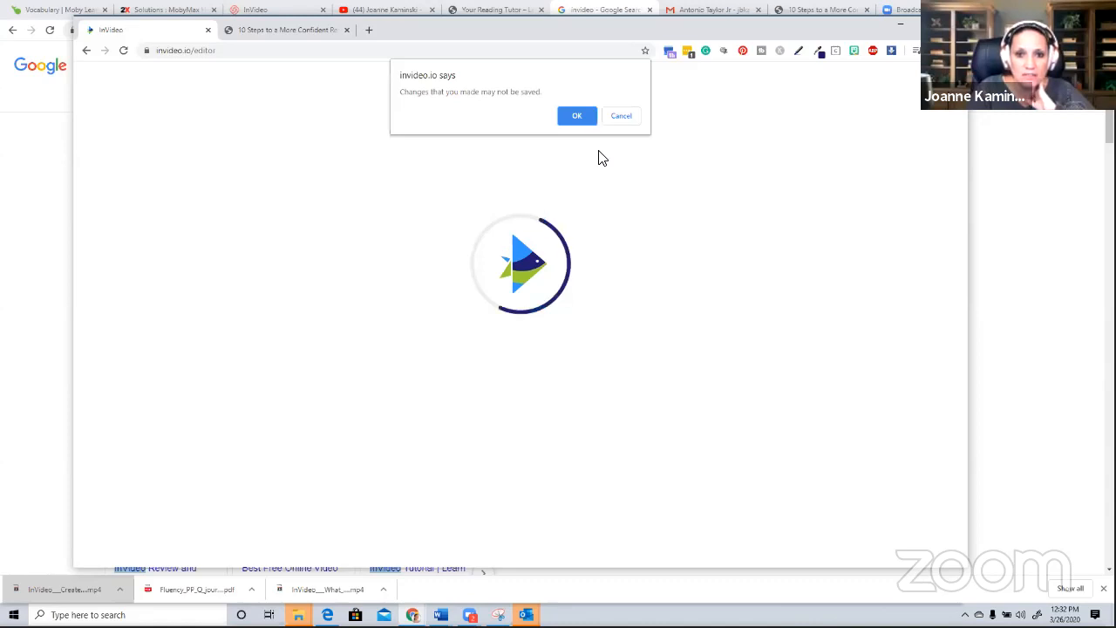
{"action": "left_click", "coordinate": [583, 115]}
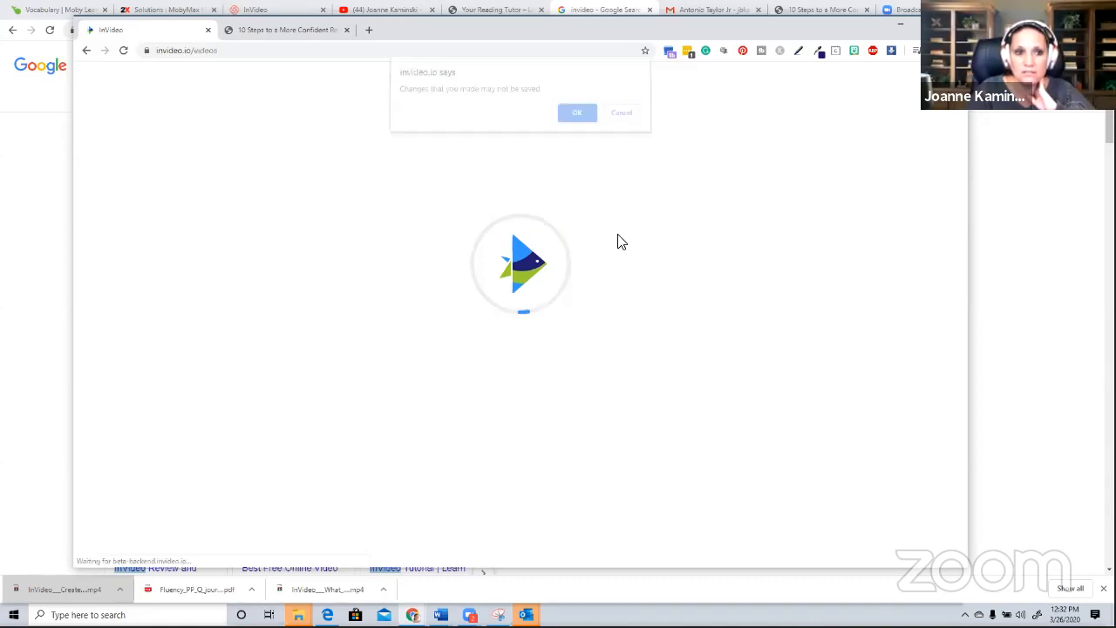